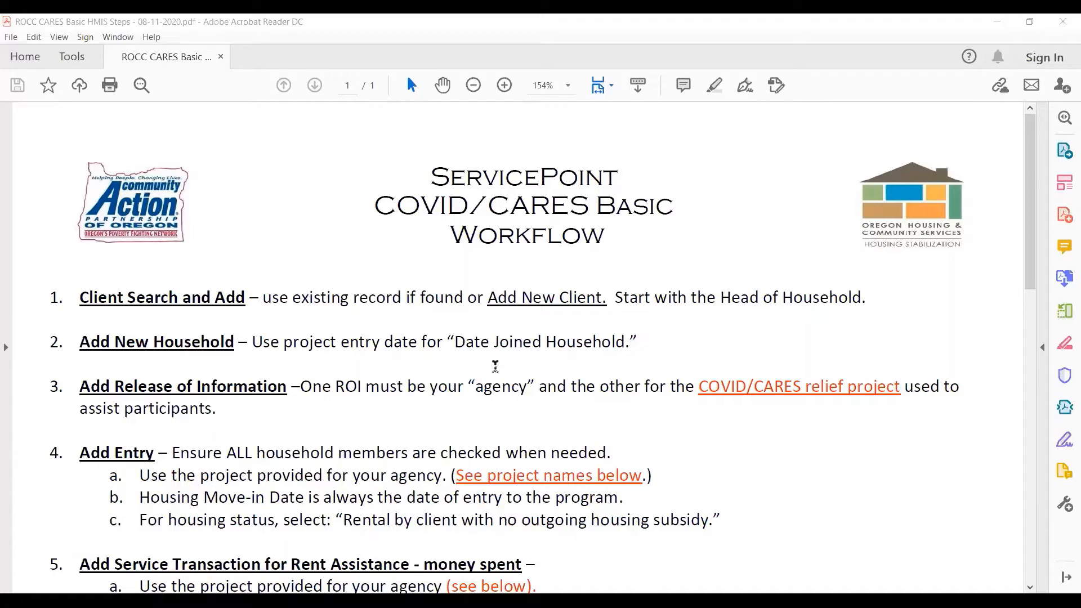
- Highlight the 'See project names below' reference and the 'Housing Move' wording in steps 1–4
{"action": "scroll", "coordinate": [361, 417], "scroll_direction": "down", "scroll_amount": 2}
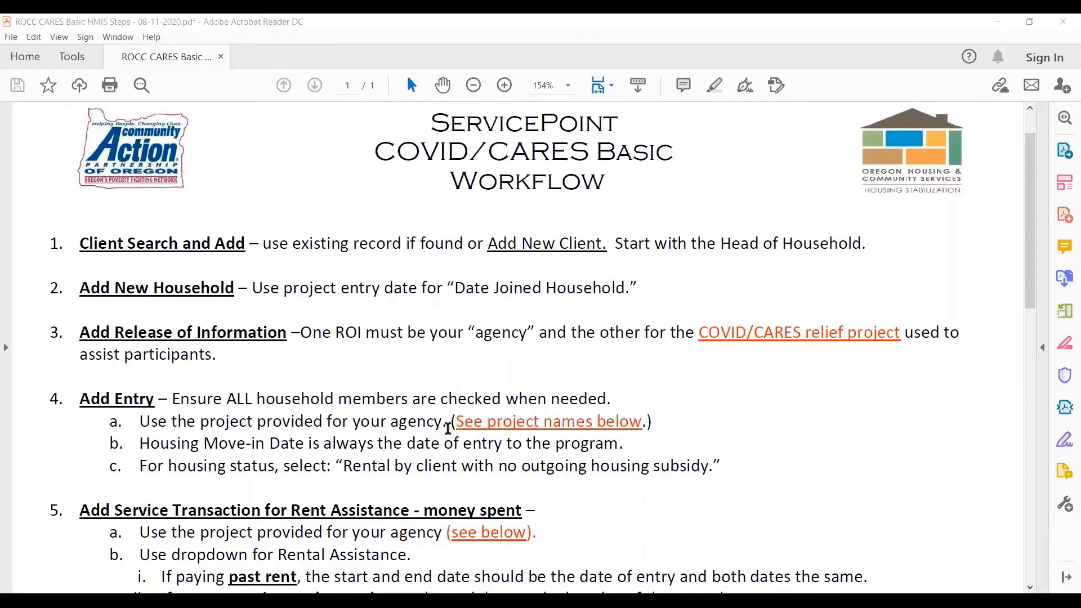
{"action": "left_click_drag", "start_coordinate": [455, 421], "coordinate": [653, 422]}
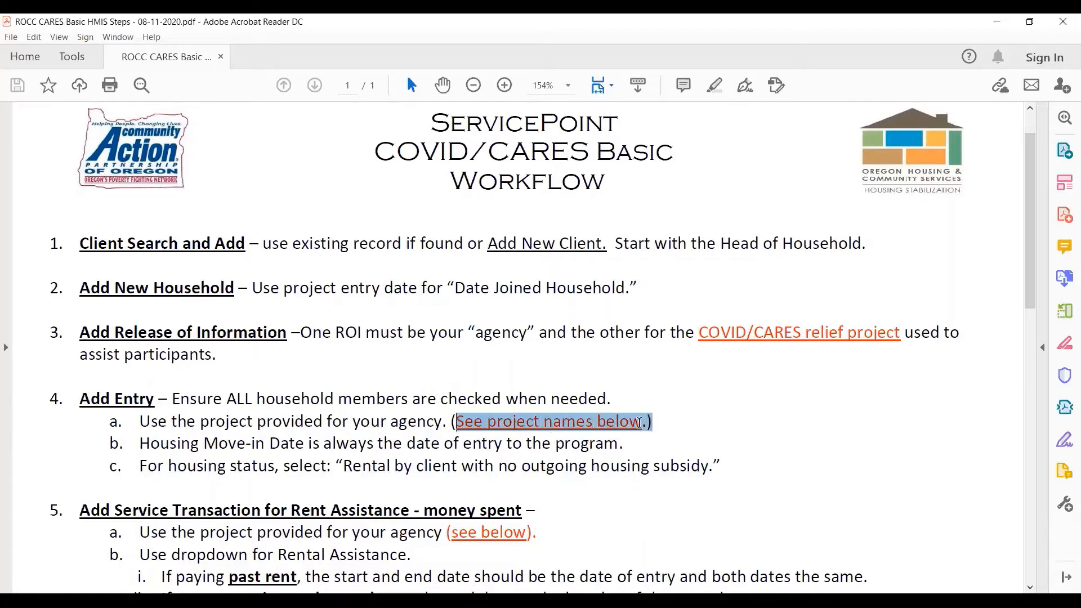
{"action": "left_click", "coordinate": [728, 448]}
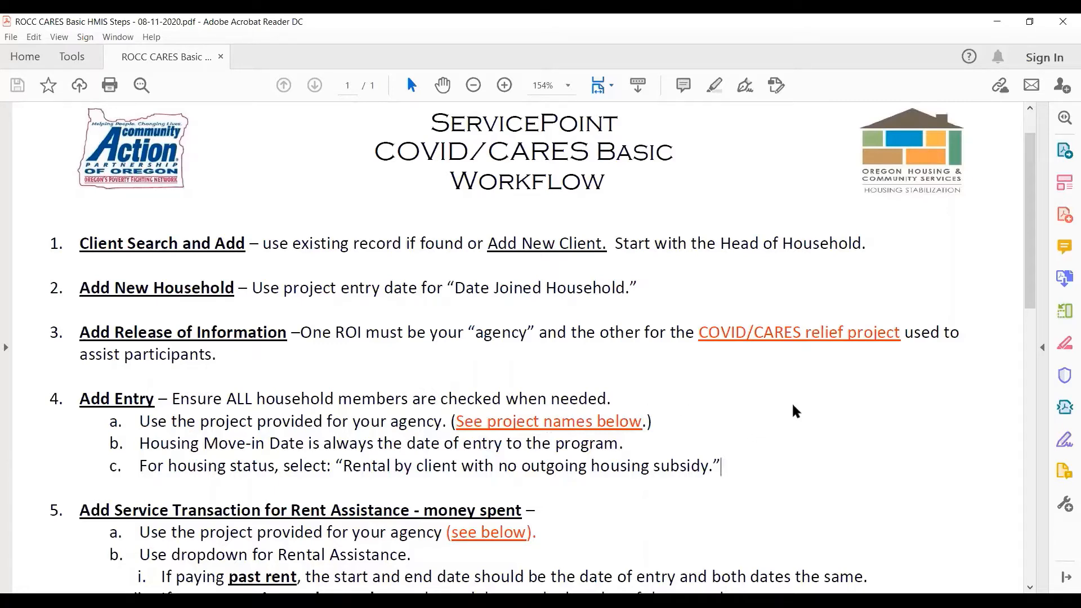
{"action": "left_click_drag", "start_coordinate": [165, 442], "coordinate": [243, 445]}
{"action": "left_click", "coordinate": [269, 463]}
- Highlight the move-in date, rental housing status and line c housing status wording, then scroll to step 5
{"action": "left_click_drag", "start_coordinate": [283, 439], "coordinate": [294, 439]}
{"action": "left_click", "coordinate": [304, 495]}
{"action": "left_click_drag", "start_coordinate": [344, 466], "coordinate": [413, 466]}
{"action": "left_click", "coordinate": [400, 493]}
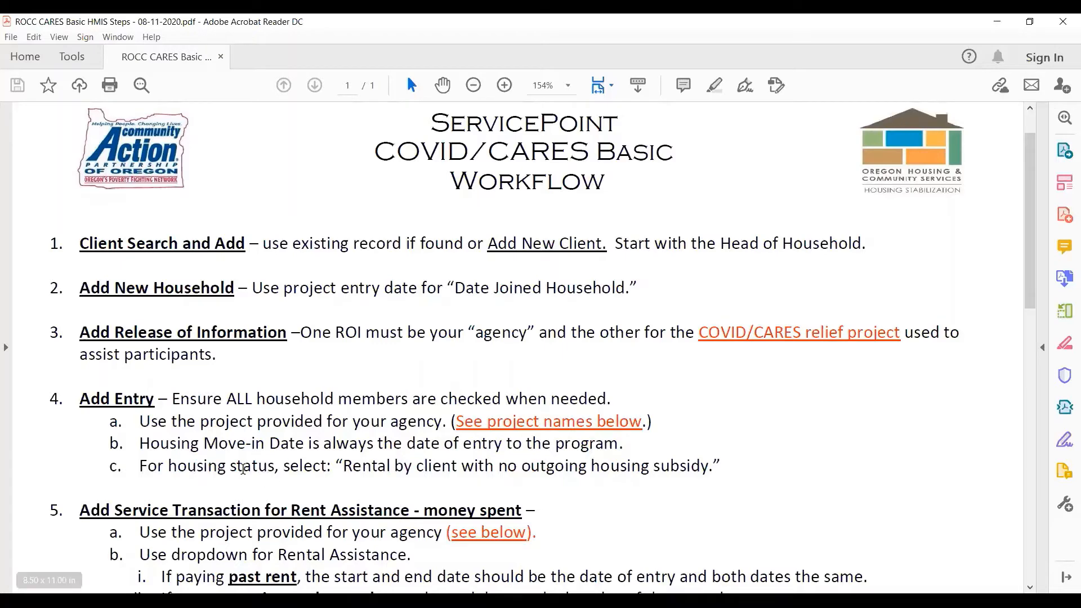
{"action": "left_click_drag", "start_coordinate": [239, 467], "coordinate": [266, 467]}
{"action": "left_click", "coordinate": [290, 496]}
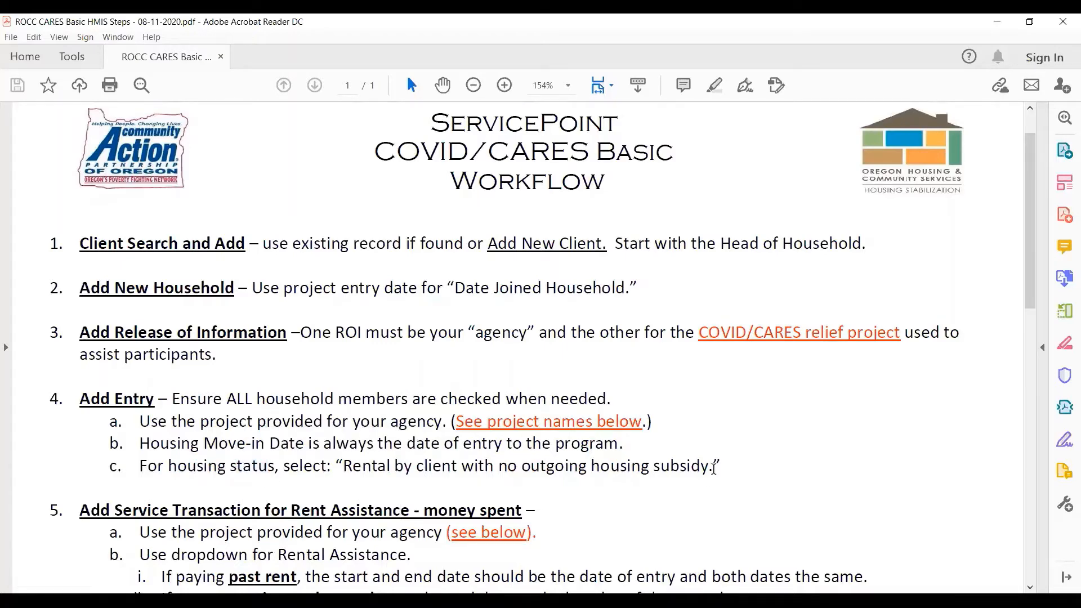
{"action": "scroll", "coordinate": [714, 467], "scroll_direction": "down", "scroll_amount": 5}
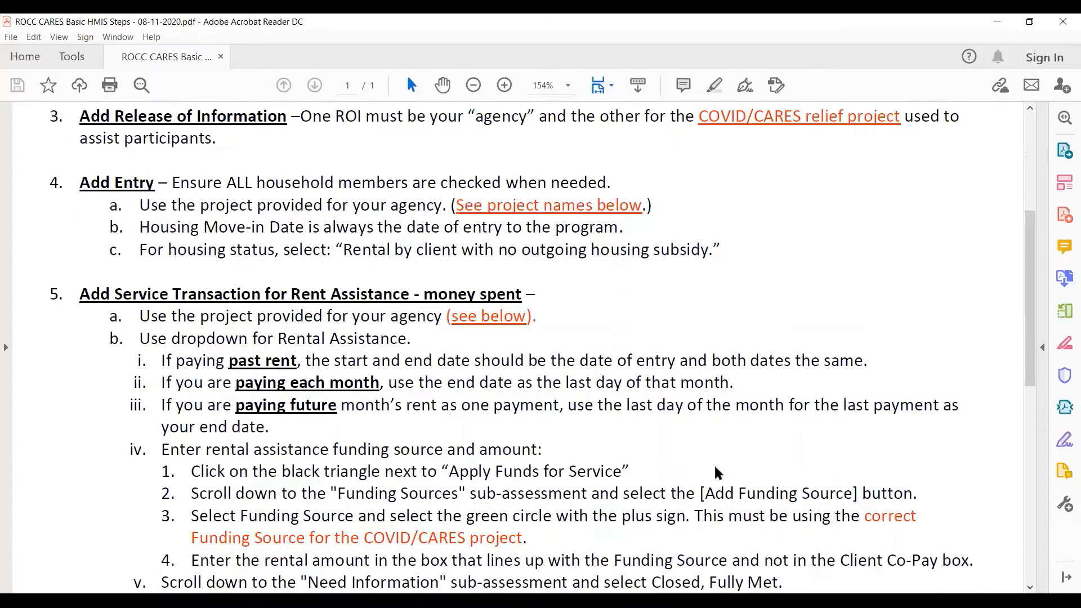
- Scroll through step 5, highlighting the Add Service Transaction and Interim Review headings
{"action": "scroll", "coordinate": [715, 472], "scroll_direction": "down", "scroll_amount": 1}
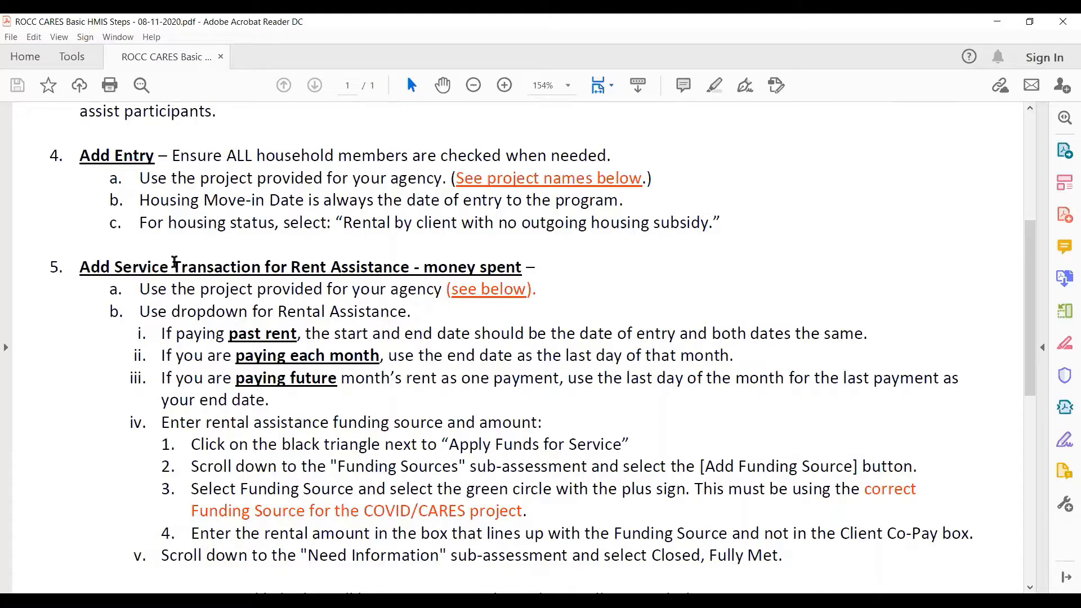
{"action": "left_click_drag", "start_coordinate": [172, 268], "coordinate": [224, 268]}
{"action": "scroll", "coordinate": [611, 475], "scroll_direction": "down", "scroll_amount": 2}
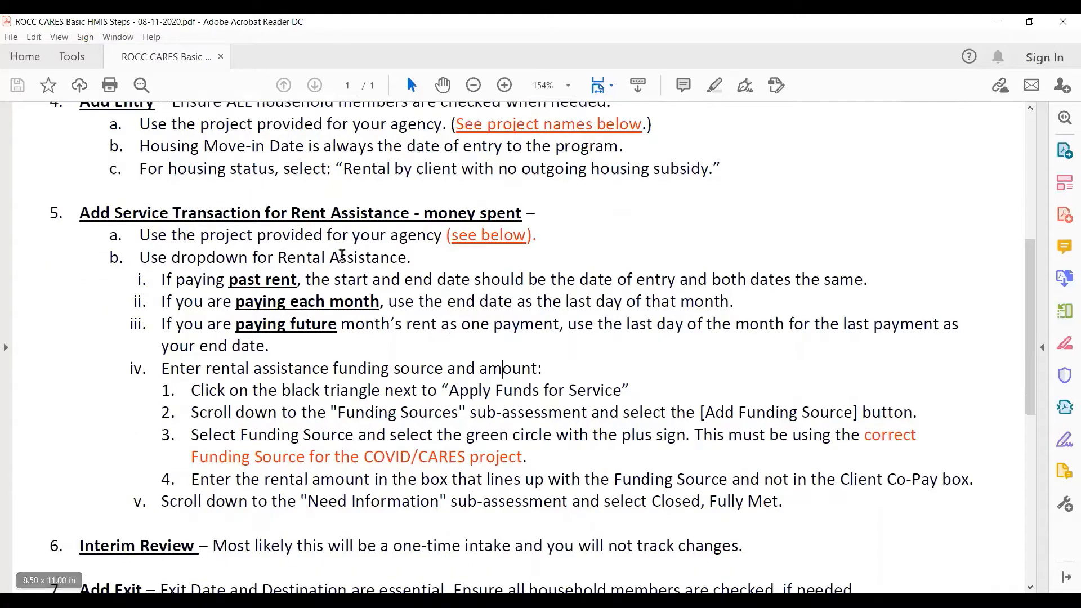
{"action": "scroll", "coordinate": [538, 453], "scroll_direction": "down", "scroll_amount": 3}
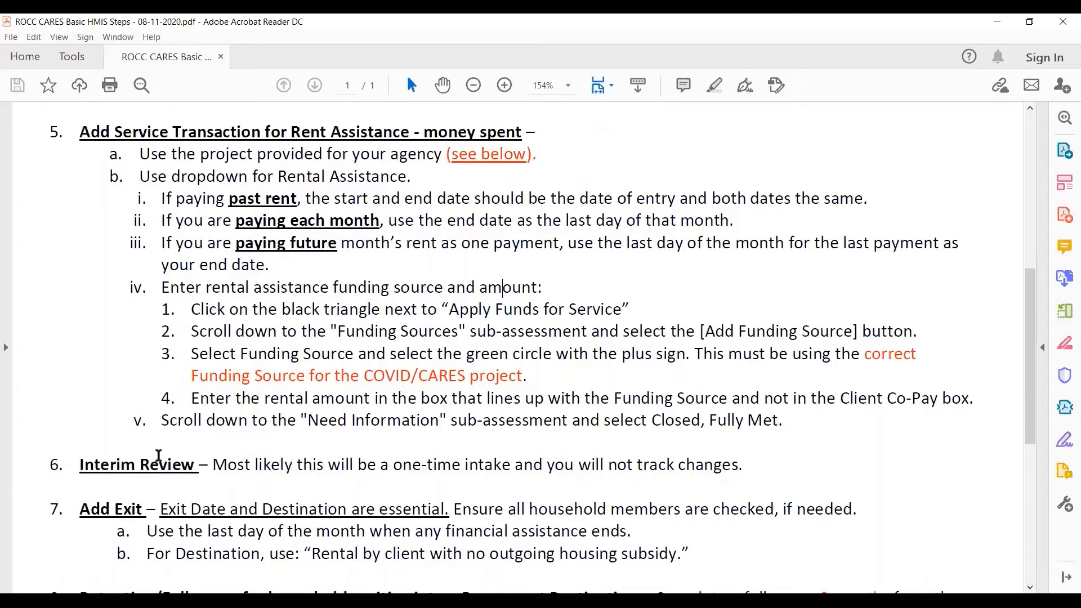
{"action": "left_click_drag", "start_coordinate": [80, 465], "coordinate": [179, 462]}
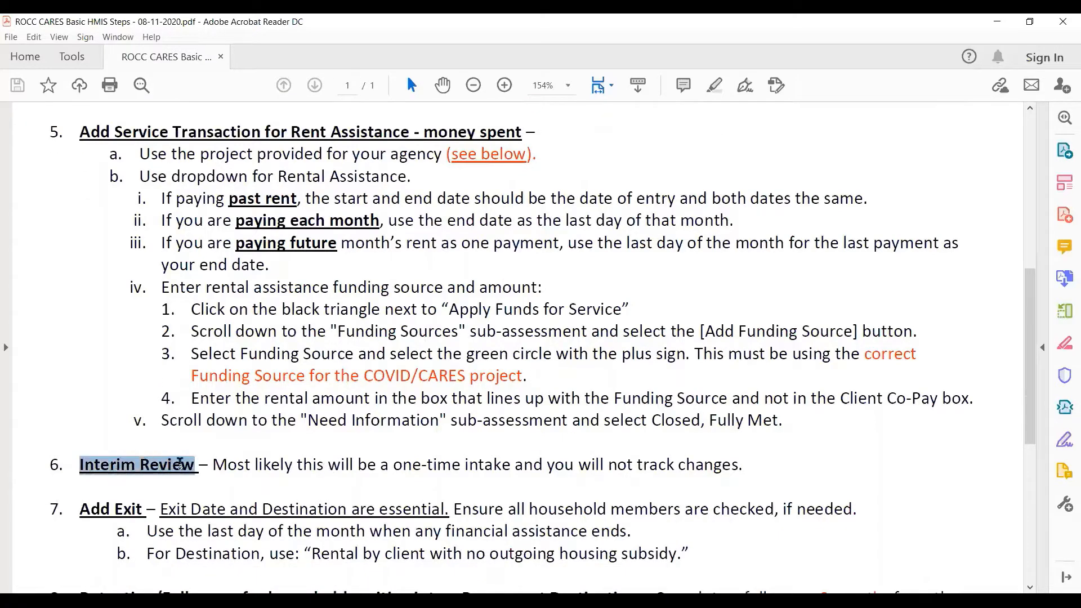
{"action": "left_click", "coordinate": [217, 479]}
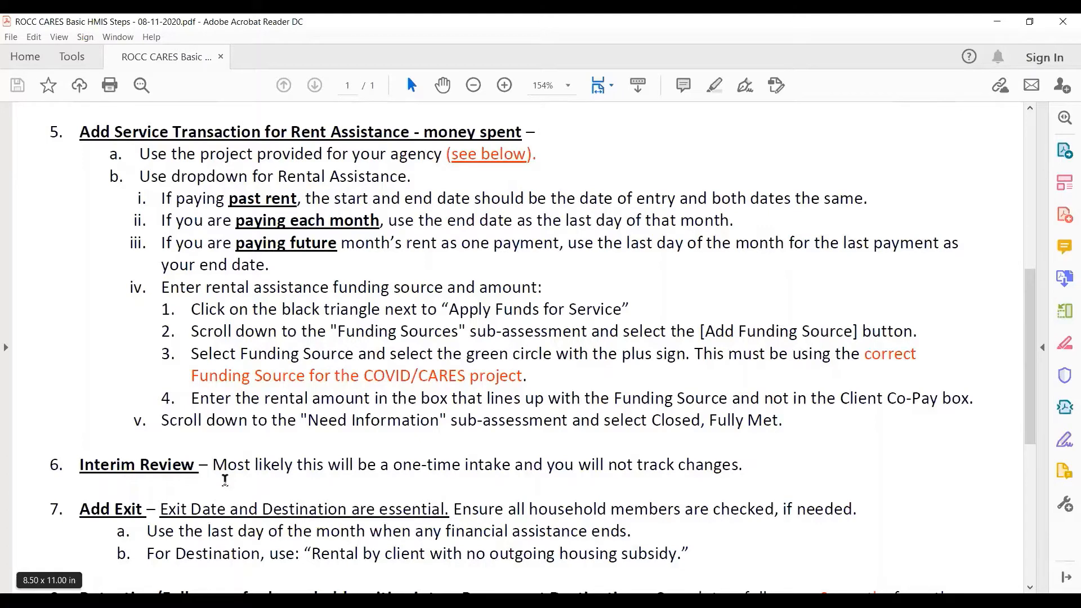
- Scroll past Add Exit and Retention/Follow-up down to the OHCS and CARES project lists
{"action": "scroll", "coordinate": [225, 479], "scroll_direction": "down", "scroll_amount": 1}
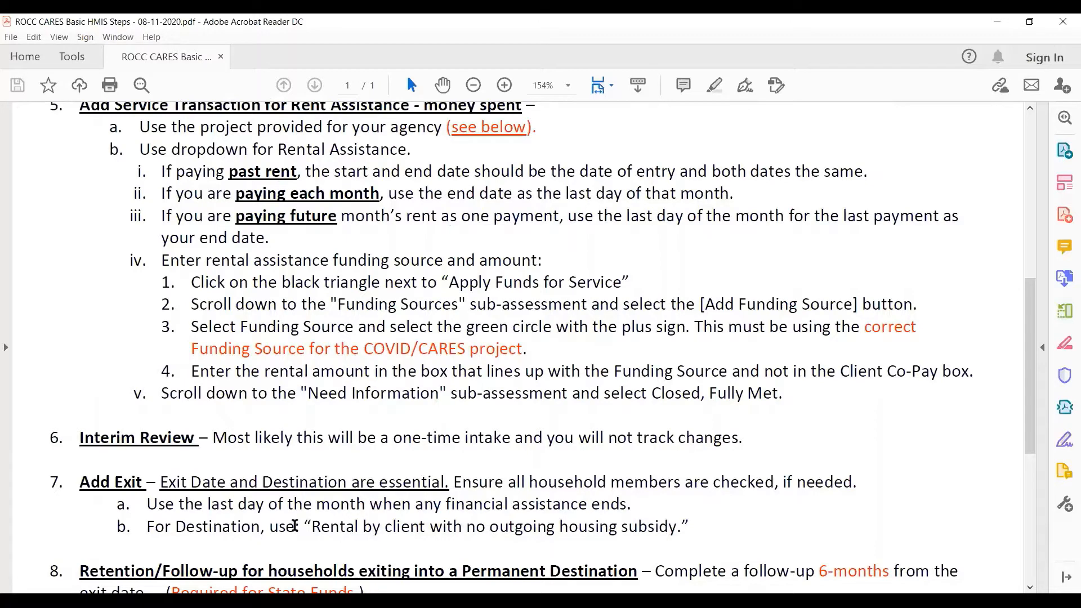
{"action": "scroll", "coordinate": [294, 525], "scroll_direction": "down", "scroll_amount": 3}
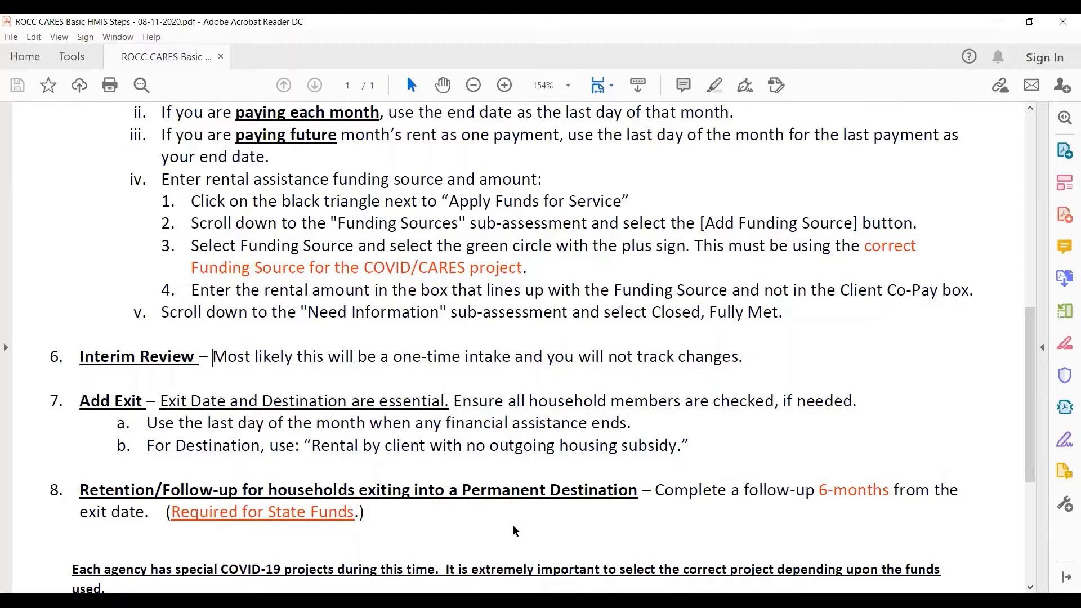
{"action": "scroll", "coordinate": [513, 525], "scroll_direction": "down", "scroll_amount": 4}
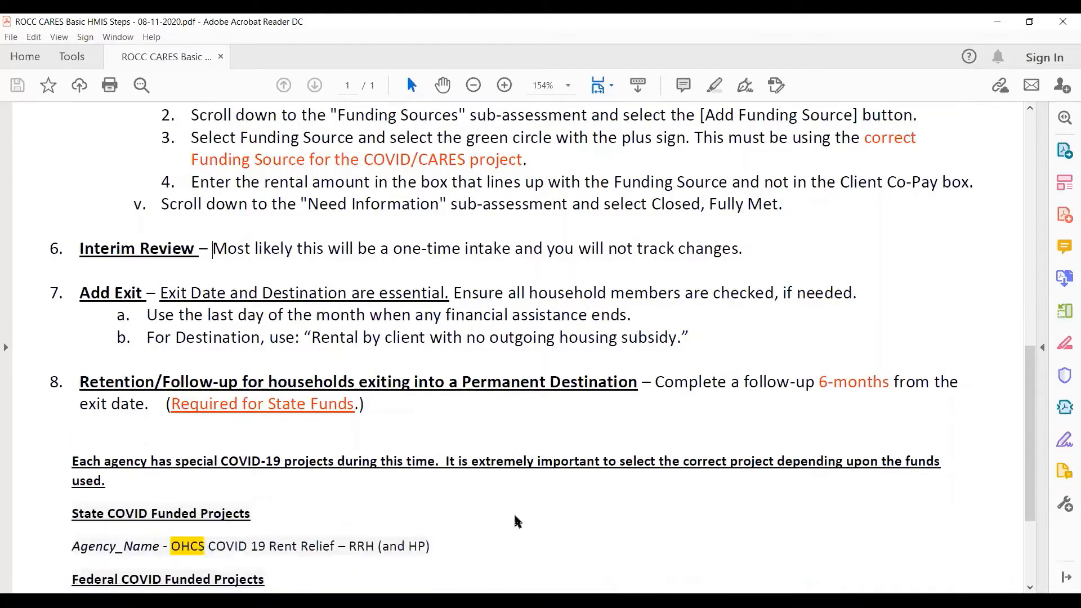
{"action": "scroll", "coordinate": [517, 521], "scroll_direction": "down", "scroll_amount": 3}
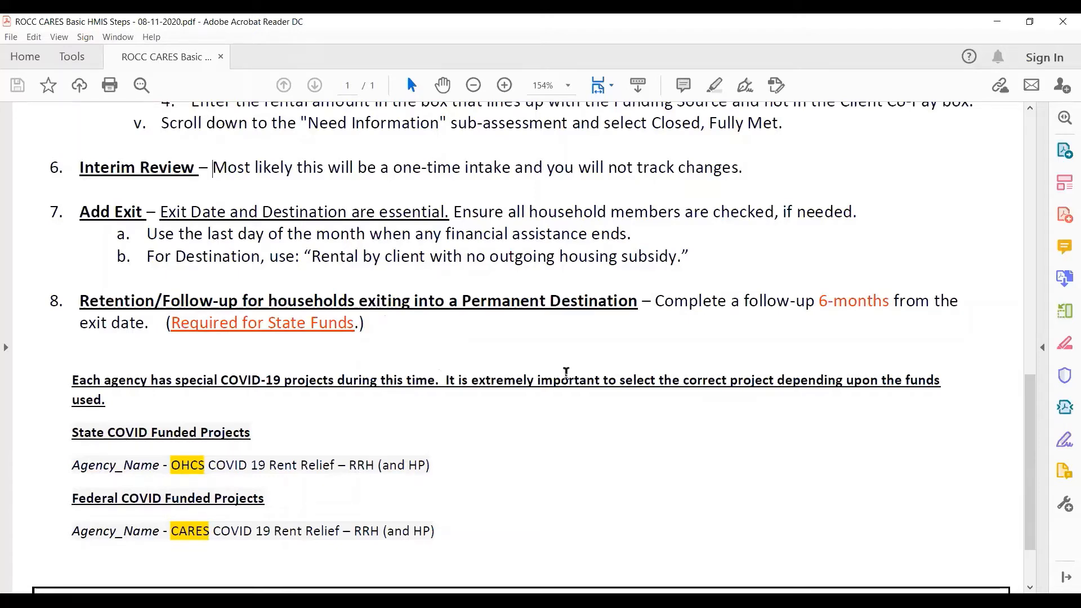
{"action": "left_click", "coordinate": [739, 106]}
{"action": "scroll", "coordinate": [776, 418], "scroll_direction": "down", "scroll_amount": 3}
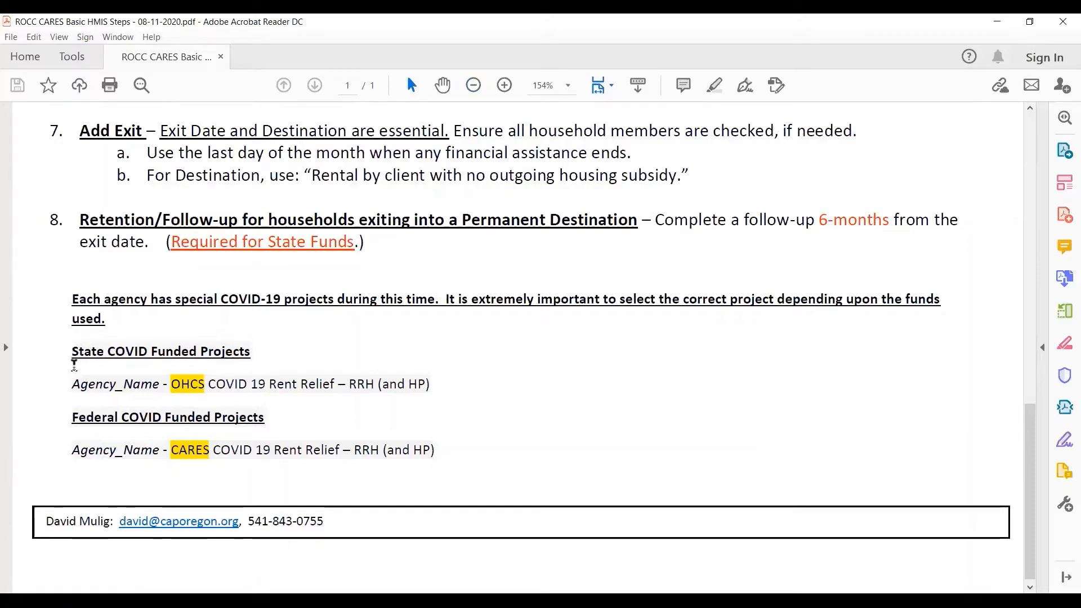
{"action": "left_click_drag", "start_coordinate": [71, 352], "coordinate": [443, 453]}
{"action": "left_click", "coordinate": [497, 371]}
{"action": "left_click_drag", "start_coordinate": [72, 387], "coordinate": [205, 385]}
{"action": "left_click", "coordinate": [198, 397]}
{"action": "key", "text": "Right"}
{"action": "double_click", "coordinate": [360, 384]}
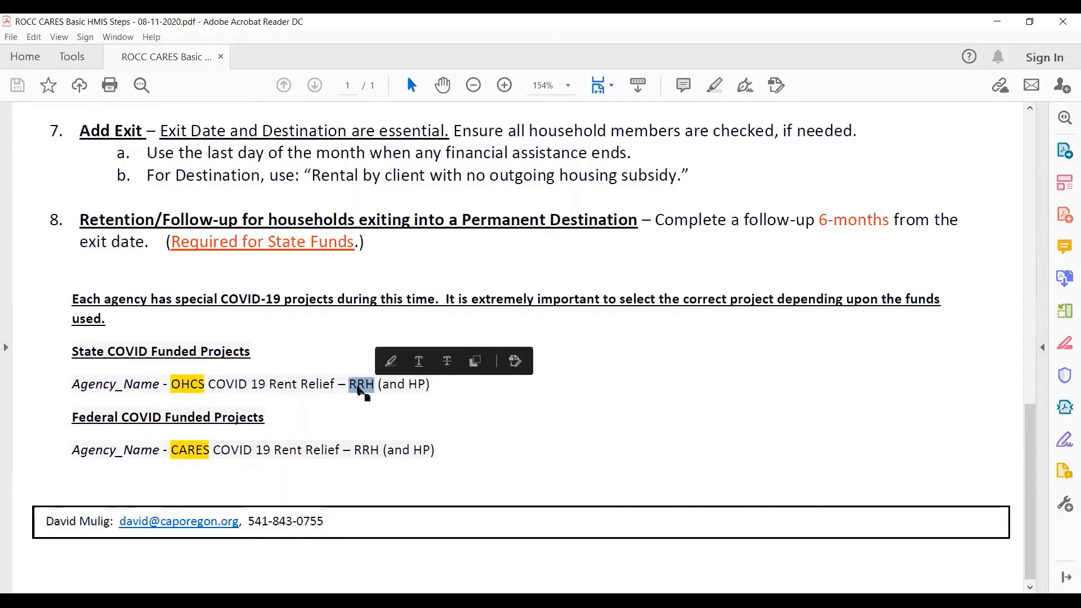
{"action": "left_click", "coordinate": [372, 411]}
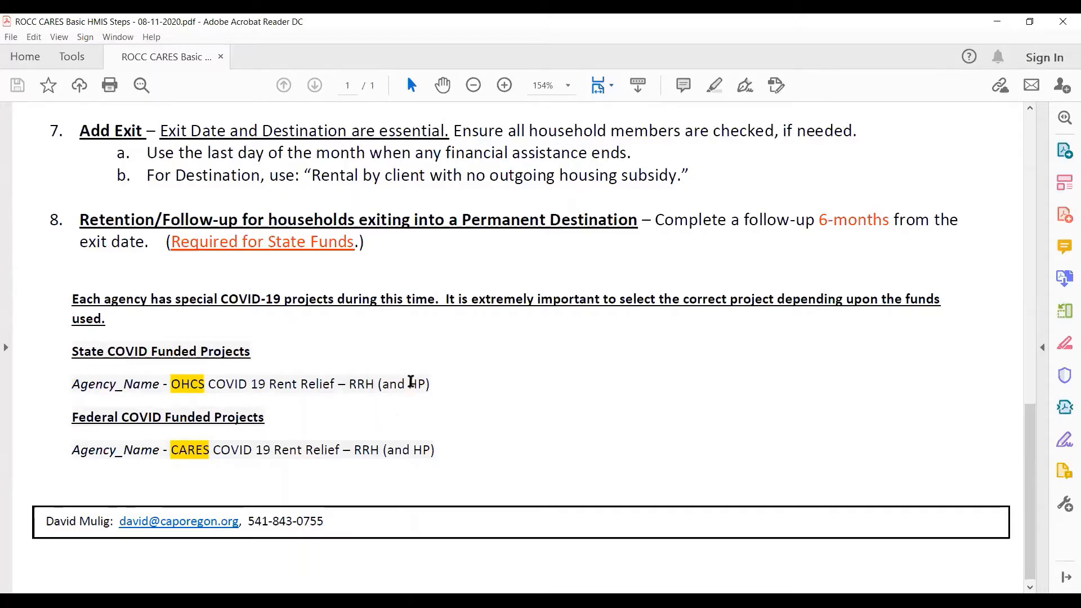
{"action": "left_click_drag", "start_coordinate": [407, 385], "coordinate": [429, 385]}
{"action": "left_click_drag", "start_coordinate": [78, 416], "coordinate": [112, 411]}
{"action": "left_click", "coordinate": [139, 476]}
{"action": "left_click_drag", "start_coordinate": [173, 448], "coordinate": [210, 449]}
{"action": "left_click", "coordinate": [198, 471]}
{"action": "left_click_drag", "start_coordinate": [173, 383], "coordinate": [206, 384]}
{"action": "left_click", "coordinate": [175, 476]}
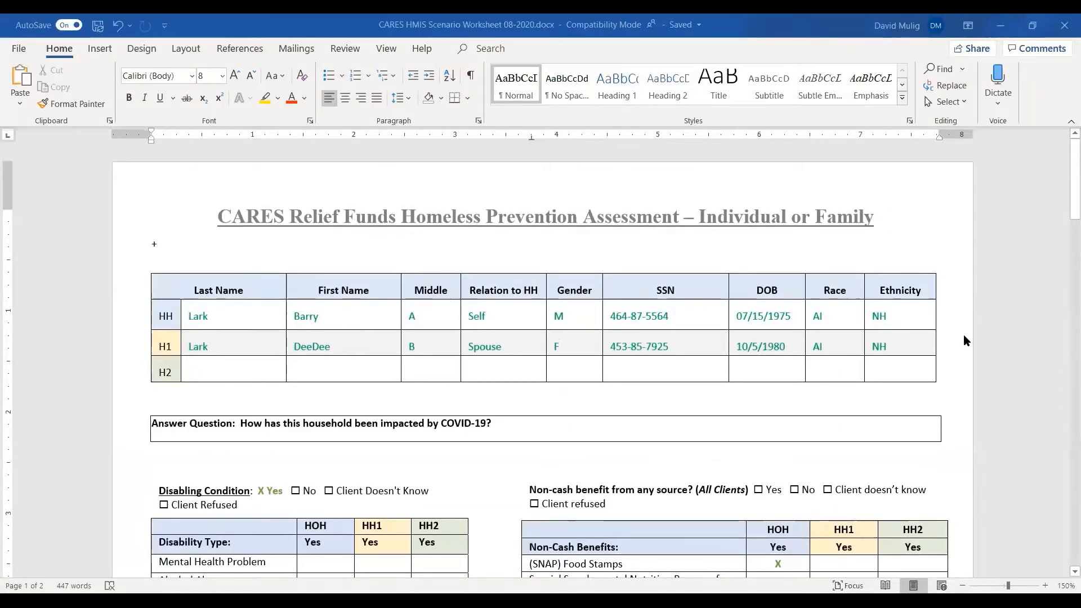
- Scroll the Word worksheet down to the funded projects and highlight CARES on the Federal line
{"action": "scroll", "coordinate": [1020, 251], "scroll_direction": "down", "scroll_amount": 1}
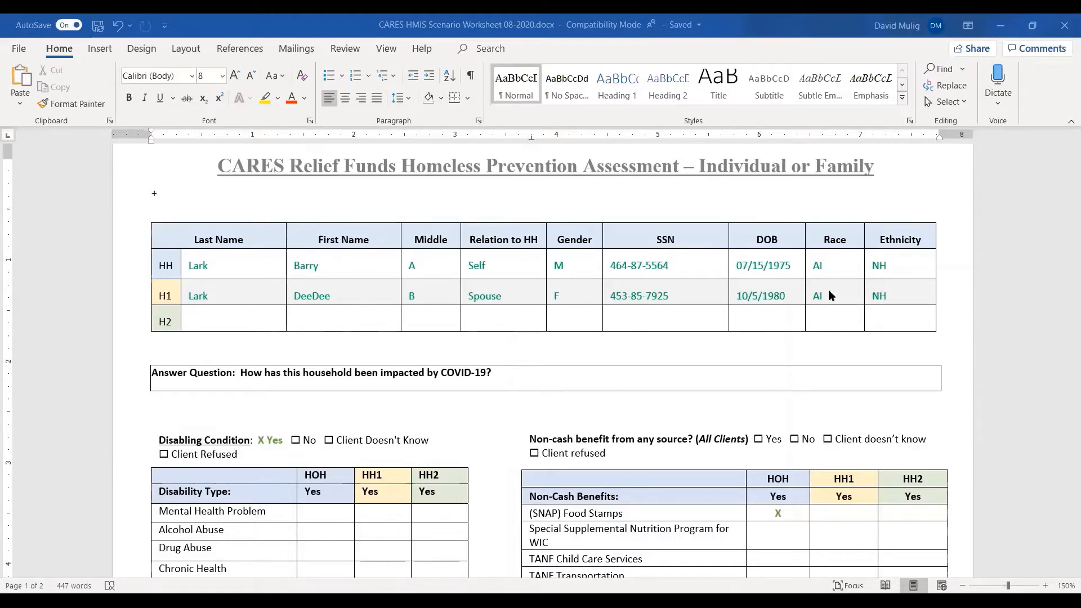
{"action": "scroll", "coordinate": [546, 228], "scroll_direction": "down", "scroll_amount": 3}
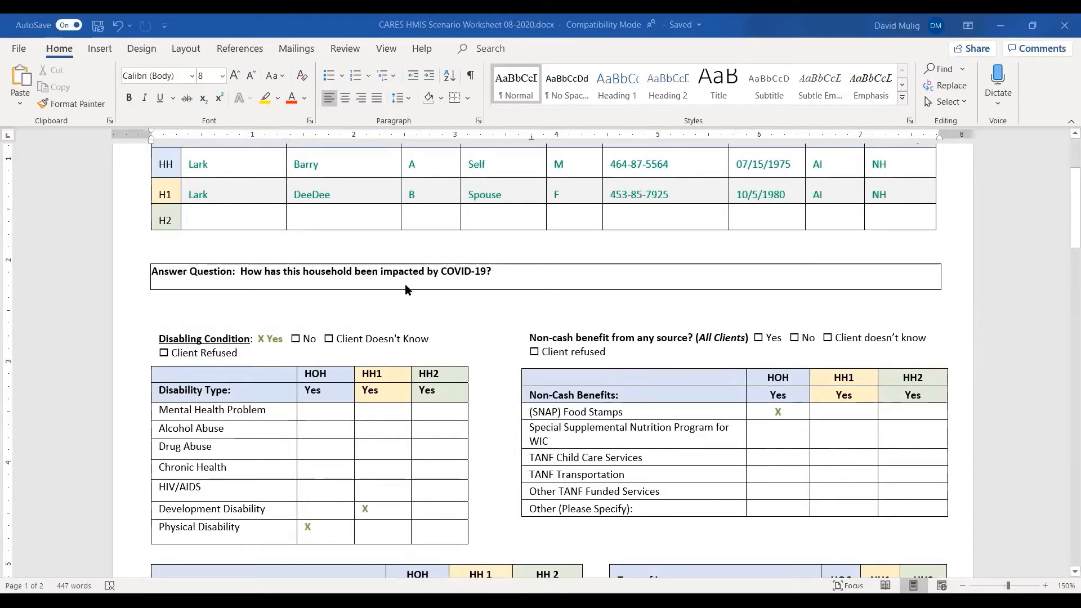
{"action": "scroll", "coordinate": [490, 326], "scroll_direction": "down", "scroll_amount": 3}
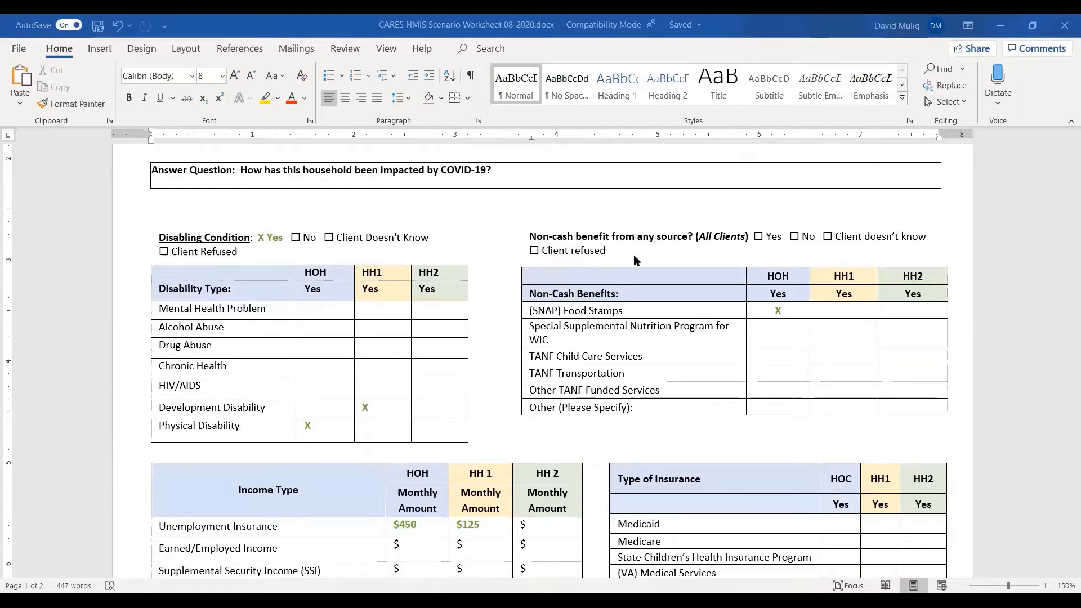
{"action": "scroll", "coordinate": [677, 252], "scroll_direction": "down", "scroll_amount": 3}
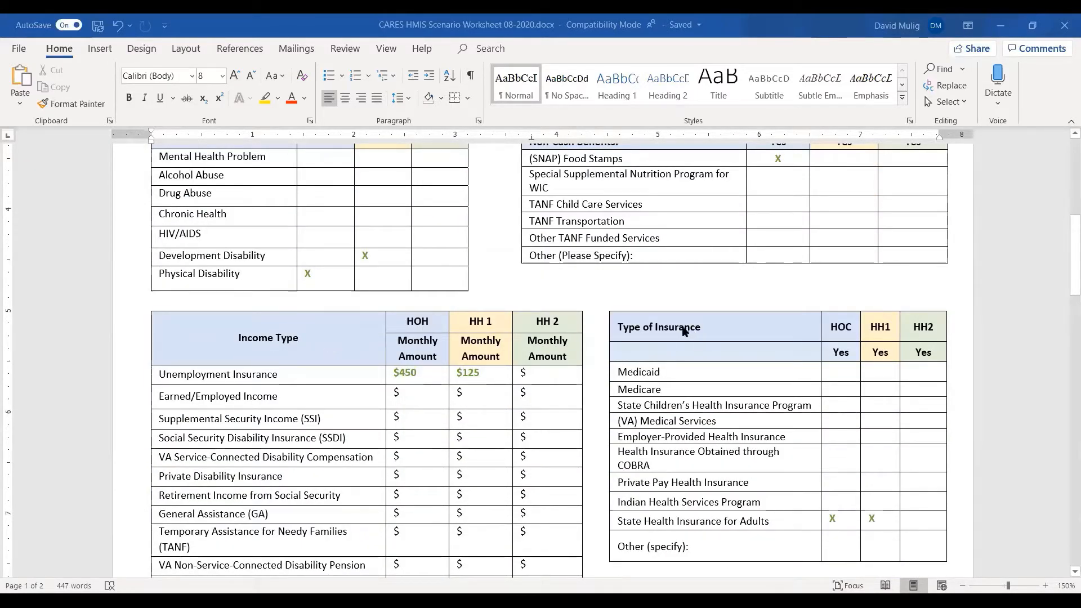
{"action": "scroll", "coordinate": [735, 357], "scroll_direction": "down", "scroll_amount": 1}
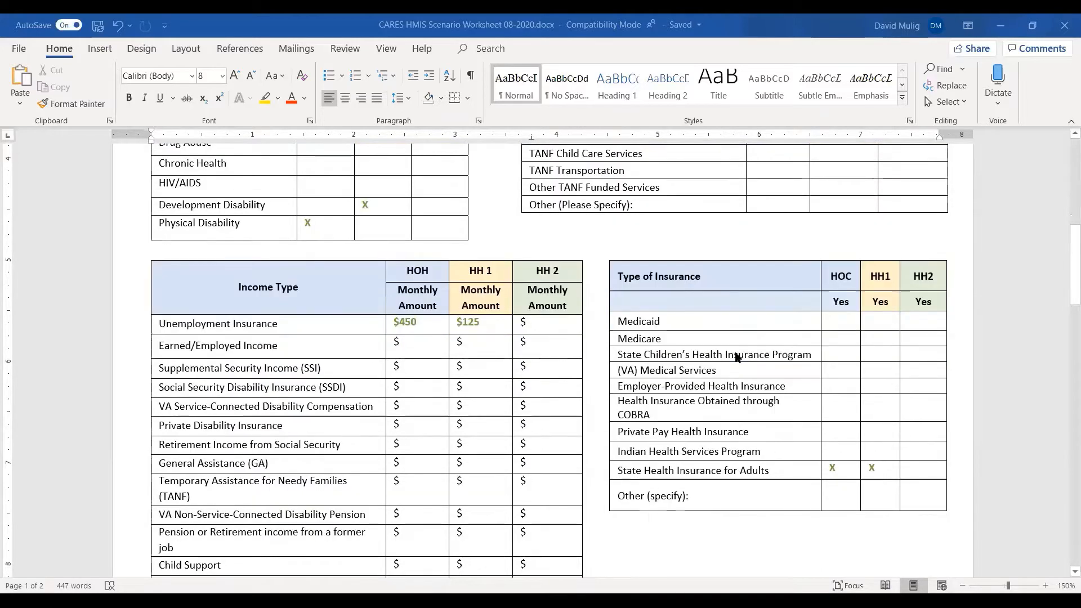
{"action": "scroll", "coordinate": [737, 356], "scroll_direction": "up", "scroll_amount": 2}
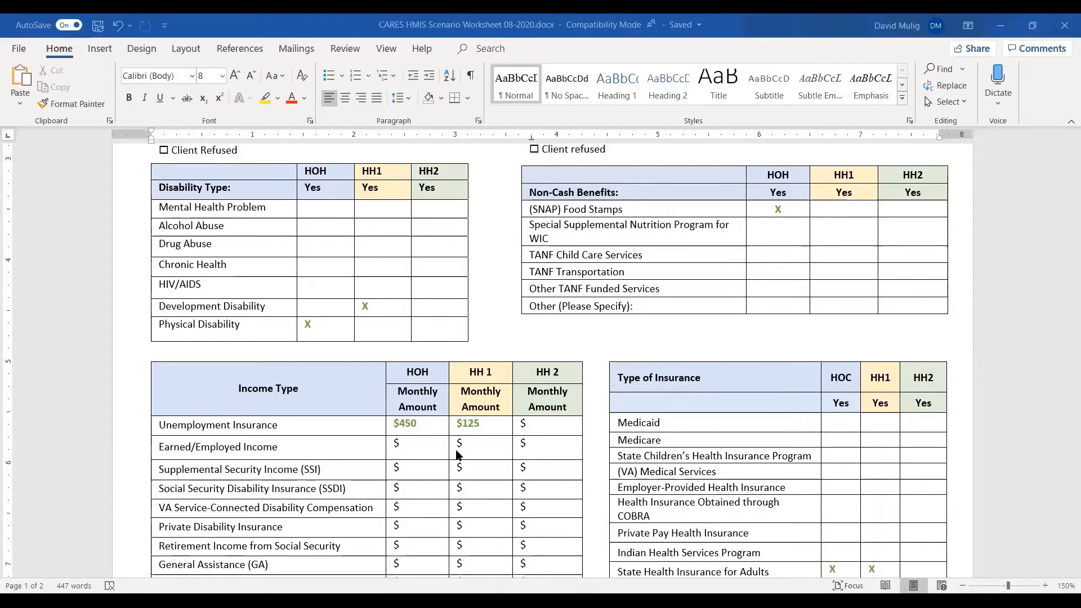
{"action": "scroll", "coordinate": [460, 450], "scroll_direction": "down", "scroll_amount": 3}
{"action": "scroll", "coordinate": [461, 450], "scroll_direction": "down", "scroll_amount": 5}
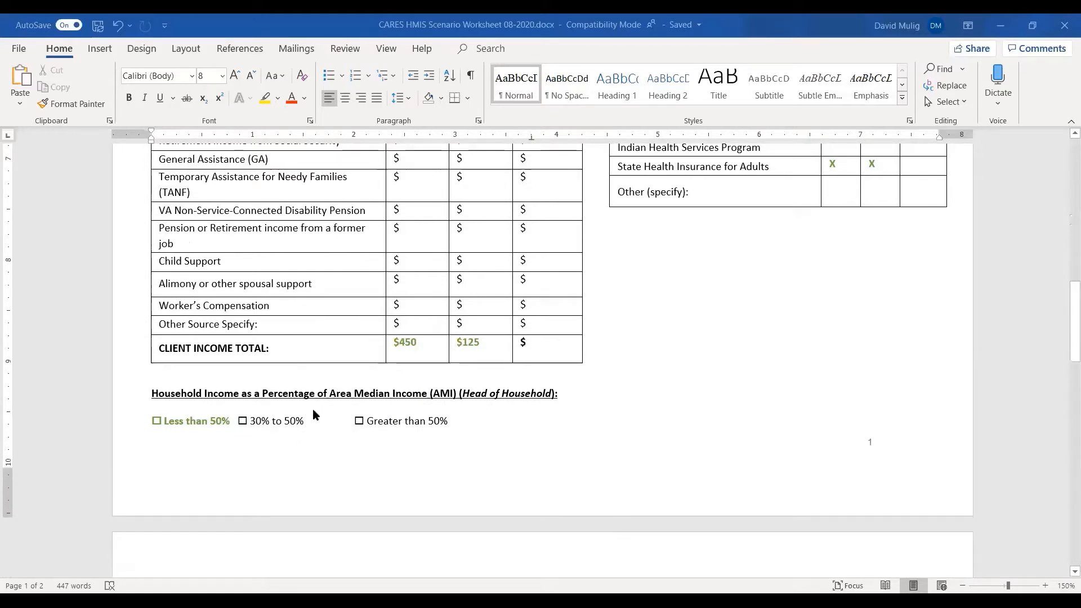
{"action": "scroll", "coordinate": [581, 426], "scroll_direction": "down", "scroll_amount": 1}
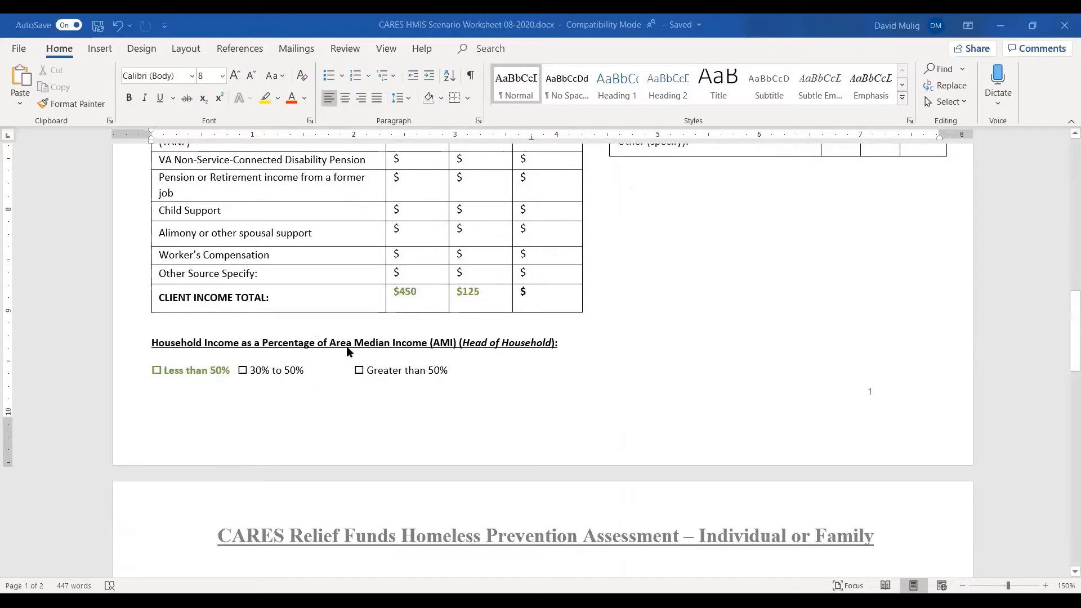
{"action": "scroll", "coordinate": [459, 363], "scroll_direction": "down", "scroll_amount": 2}
{"action": "scroll", "coordinate": [459, 363], "scroll_direction": "down", "scroll_amount": 4}
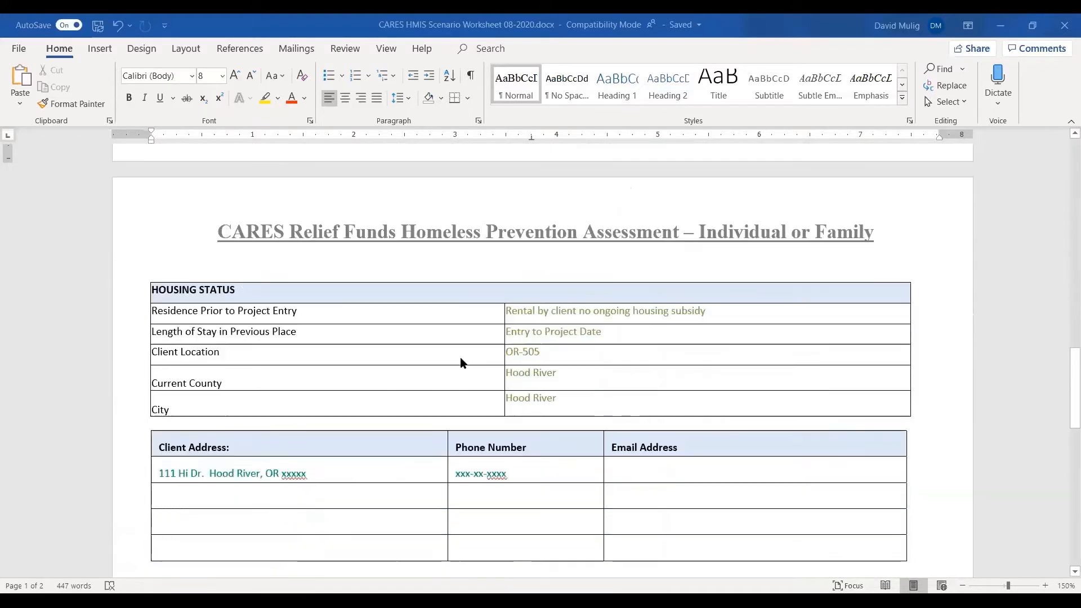
{"action": "scroll", "coordinate": [253, 320], "scroll_direction": "down", "scroll_amount": 1}
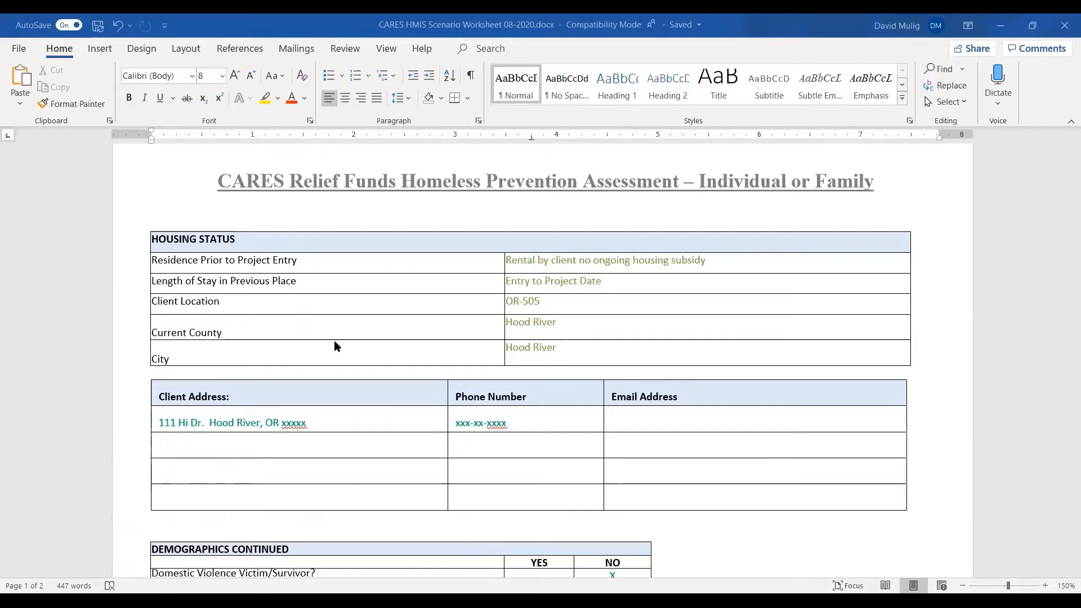
{"action": "scroll", "coordinate": [630, 468], "scroll_direction": "down", "scroll_amount": 4}
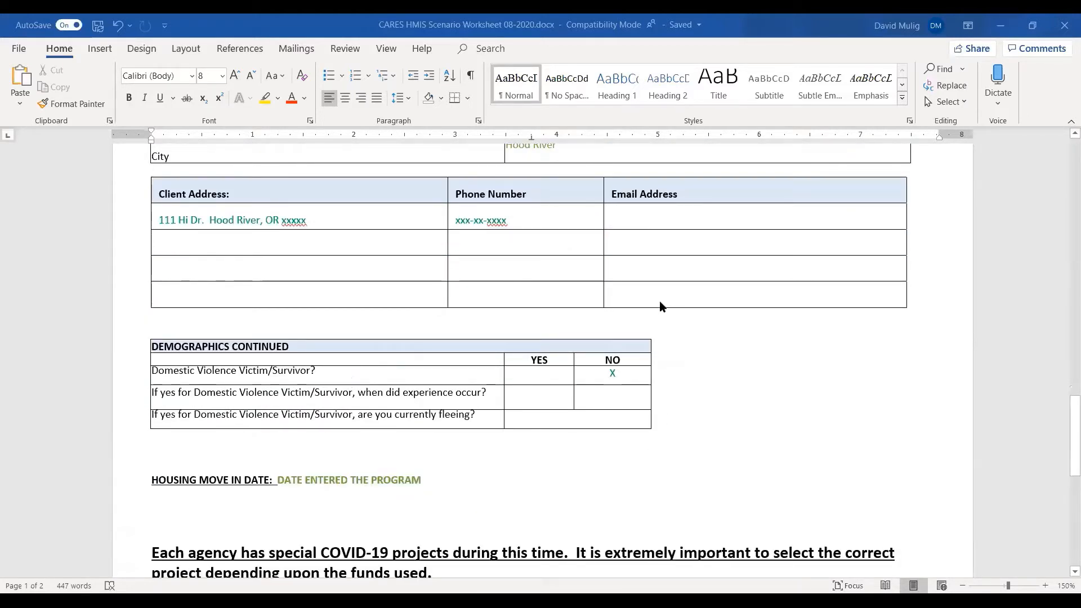
{"action": "scroll", "coordinate": [667, 462], "scroll_direction": "down", "scroll_amount": 2}
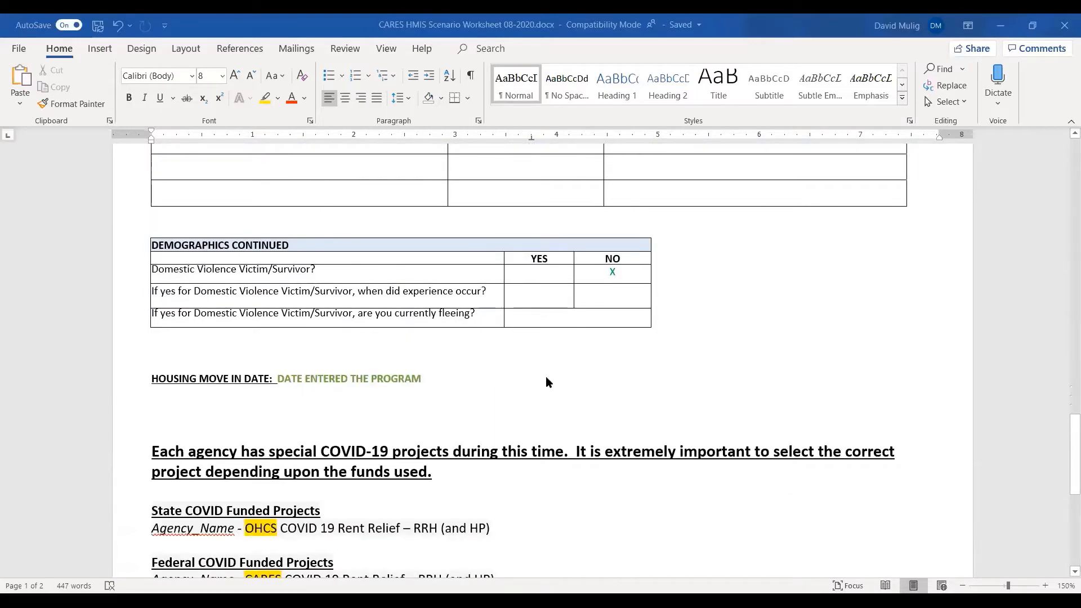
{"action": "scroll", "coordinate": [546, 375], "scroll_direction": "down", "scroll_amount": 3}
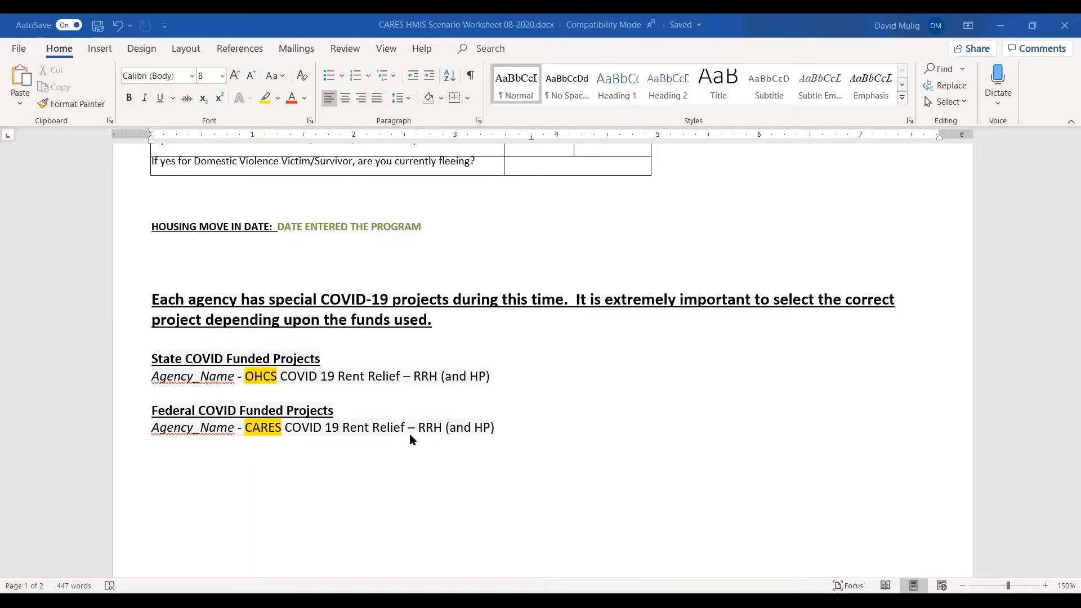
{"action": "left_click", "coordinate": [248, 427]}
{"action": "left_click_drag", "start_coordinate": [248, 427], "coordinate": [277, 429]}
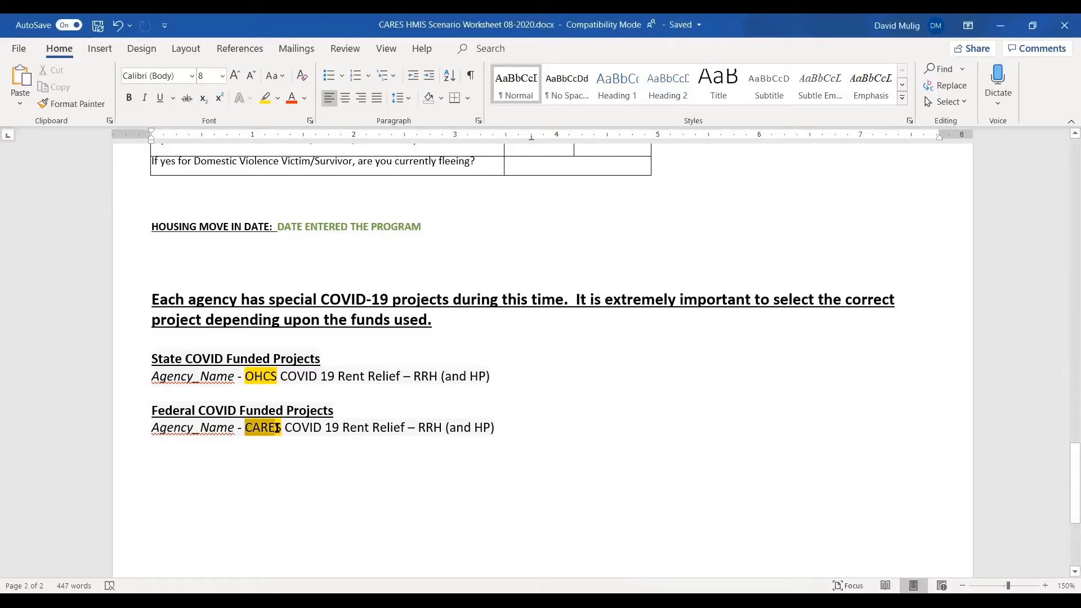
{"action": "left_click", "coordinate": [292, 458]}
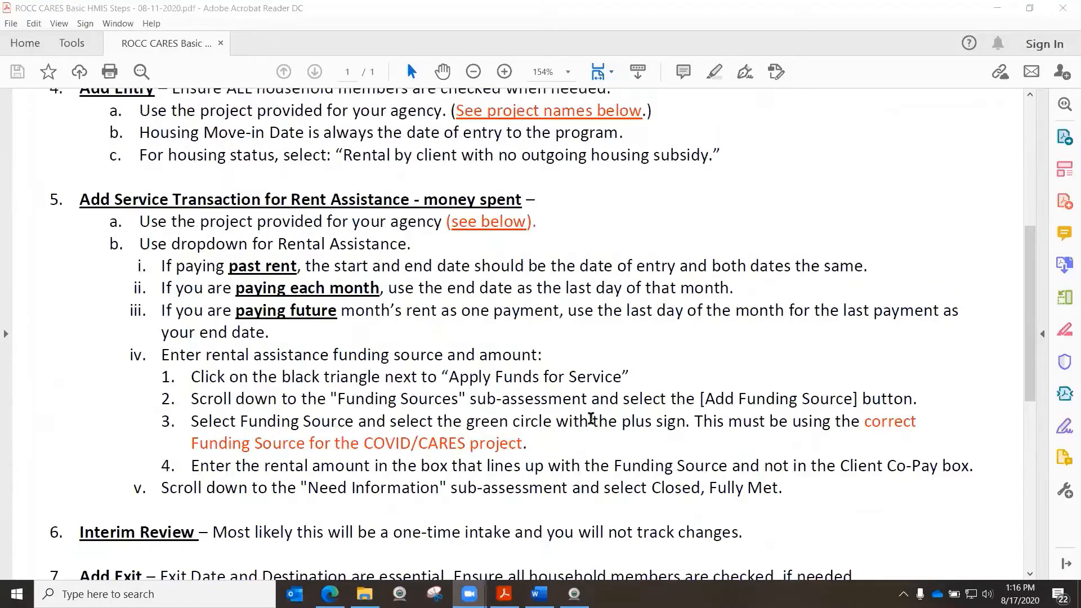
{"action": "scroll", "coordinate": [594, 423], "scroll_direction": "up", "scroll_amount": 6}
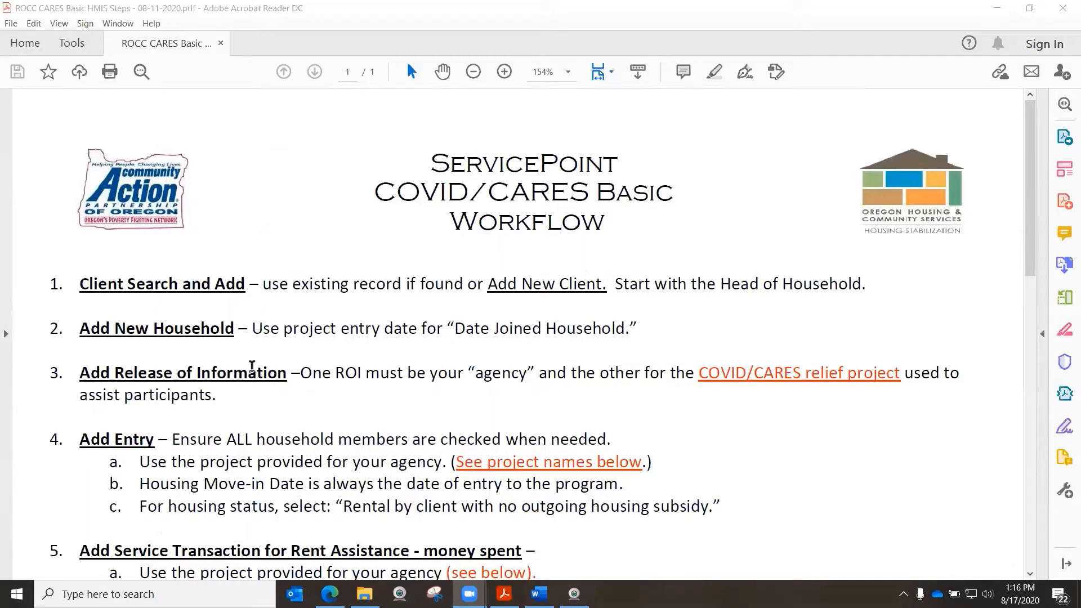
- Switch to the Edge browser and open a new blank tab
{"action": "left_click", "coordinate": [330, 593]}
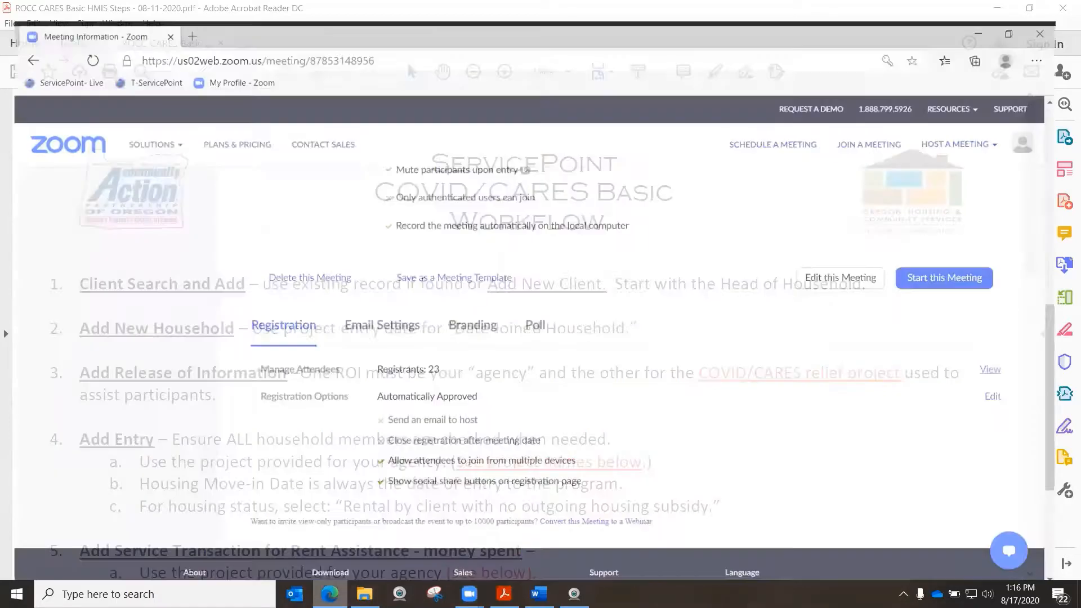
{"action": "scroll", "coordinate": [512, 301], "scroll_direction": "up", "scroll_amount": 10}
{"action": "left_click", "coordinate": [180, 11]}
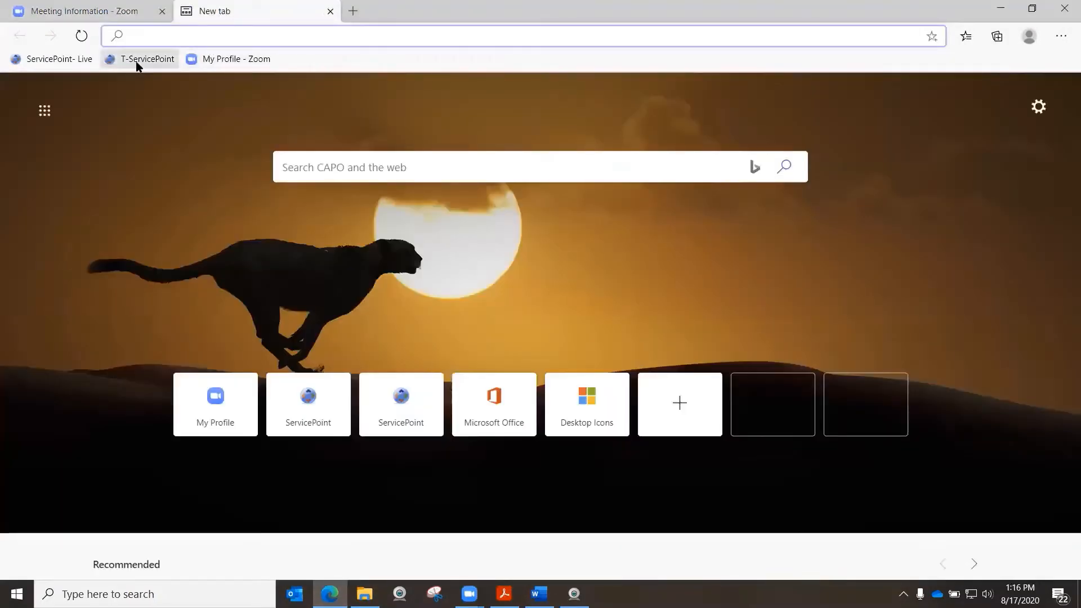
- Log in to the T-ServicePoint training site, then bring the Word worksheet back up
{"action": "left_click", "coordinate": [137, 65]}
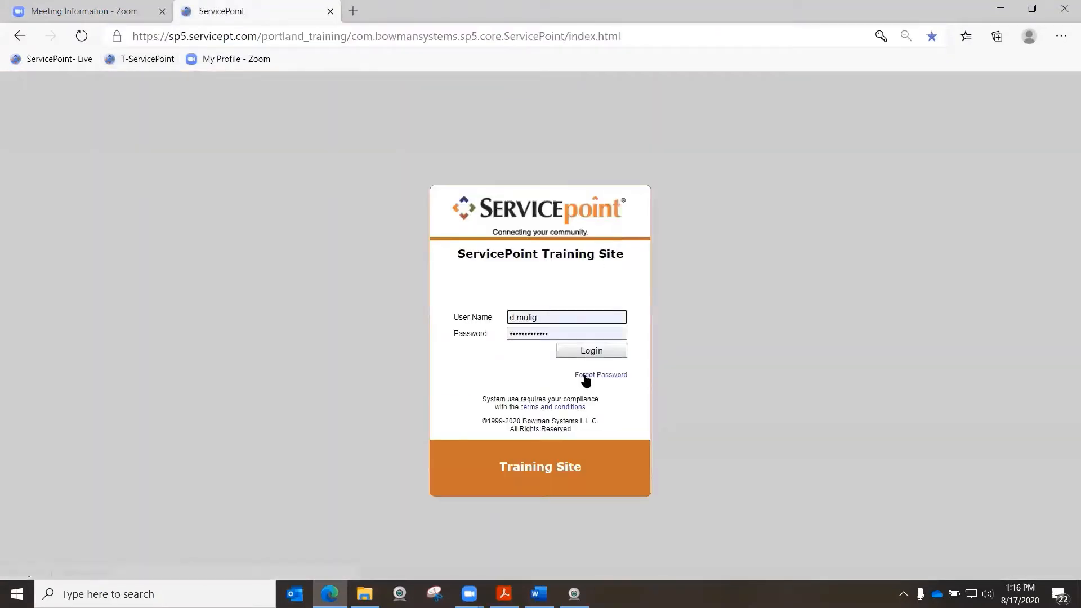
{"action": "left_click", "coordinate": [591, 352]}
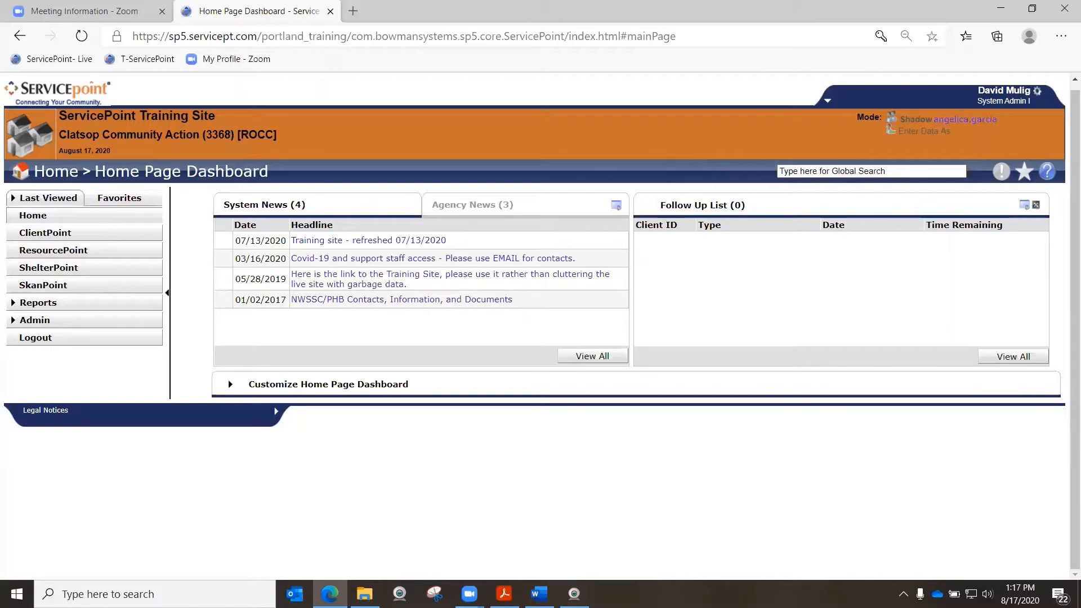
{"action": "key", "text": "alt+Tab"}
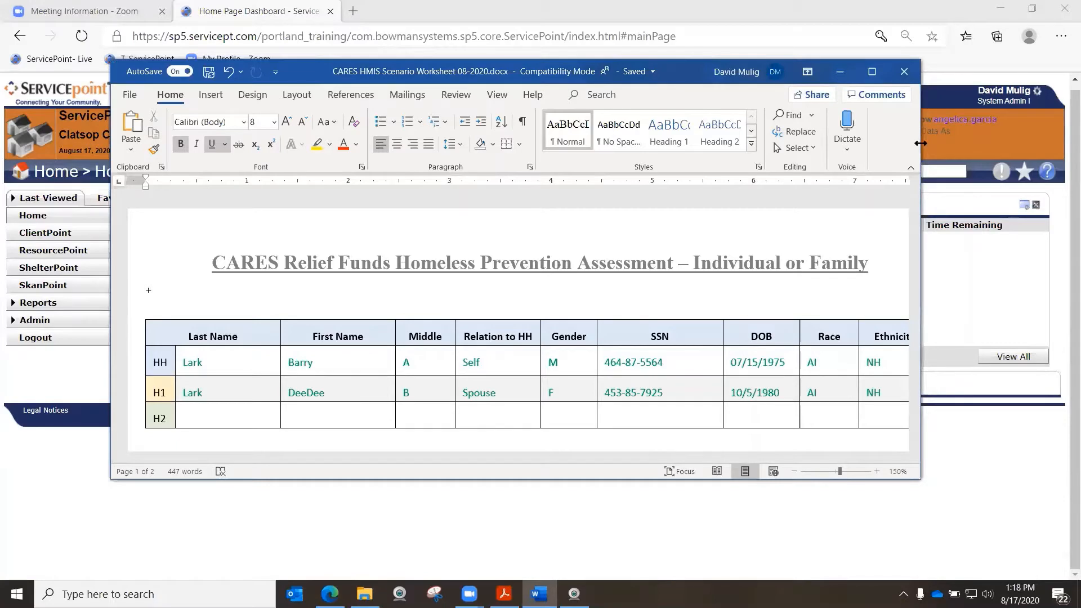
{"action": "left_click_drag", "start_coordinate": [921, 143], "coordinate": [992, 143]}
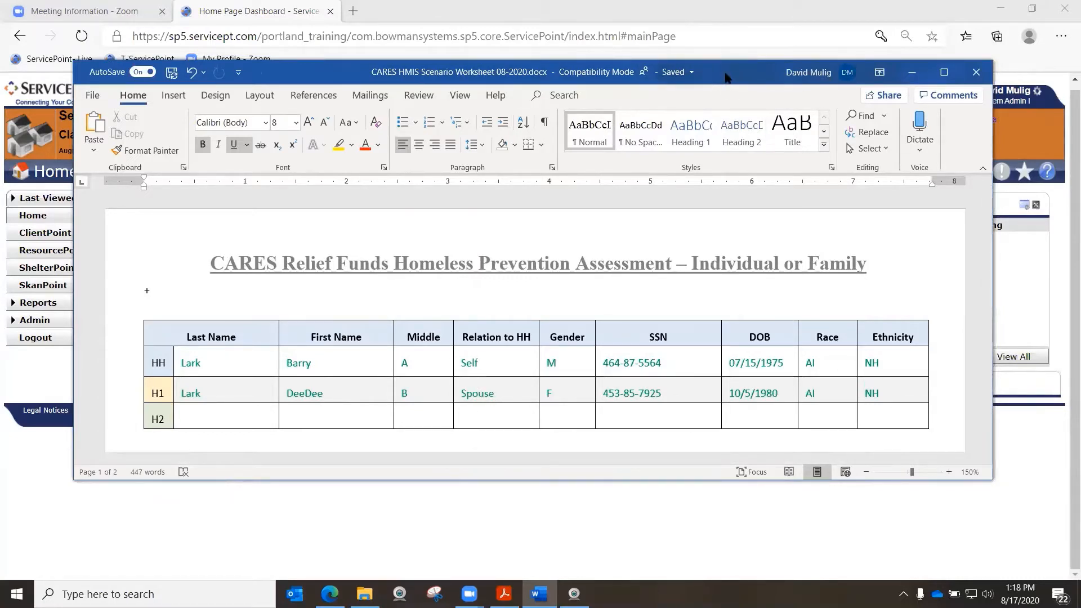
{"action": "left_click_drag", "start_coordinate": [726, 78], "coordinate": [1080, 77]}
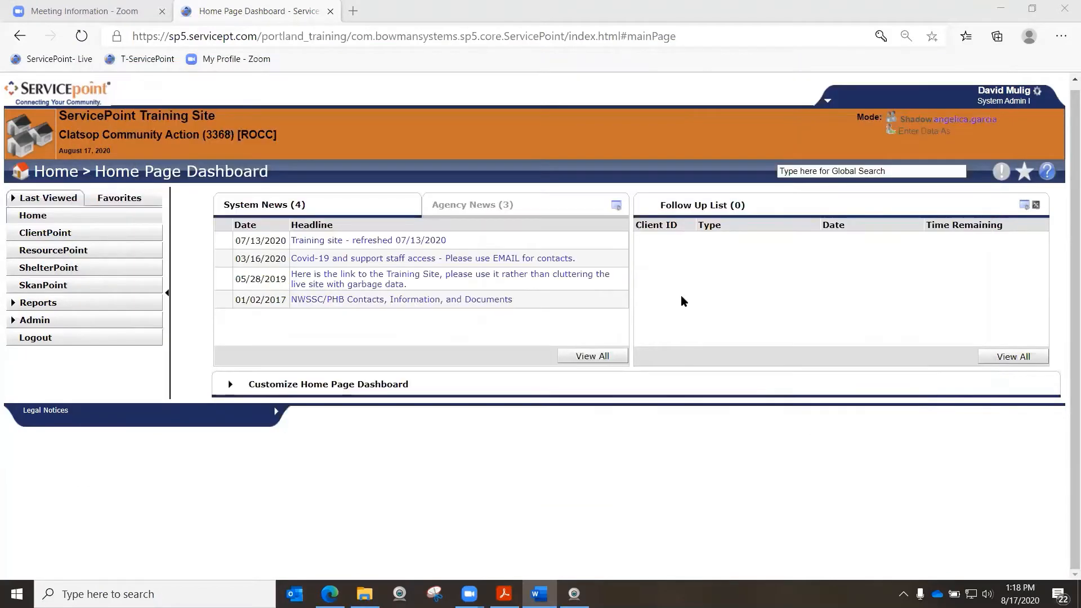
- Open ClientPoint's Client Search and enter the client's first name, middle initial and last name from the worksheet
{"action": "left_click", "coordinate": [50, 233]}
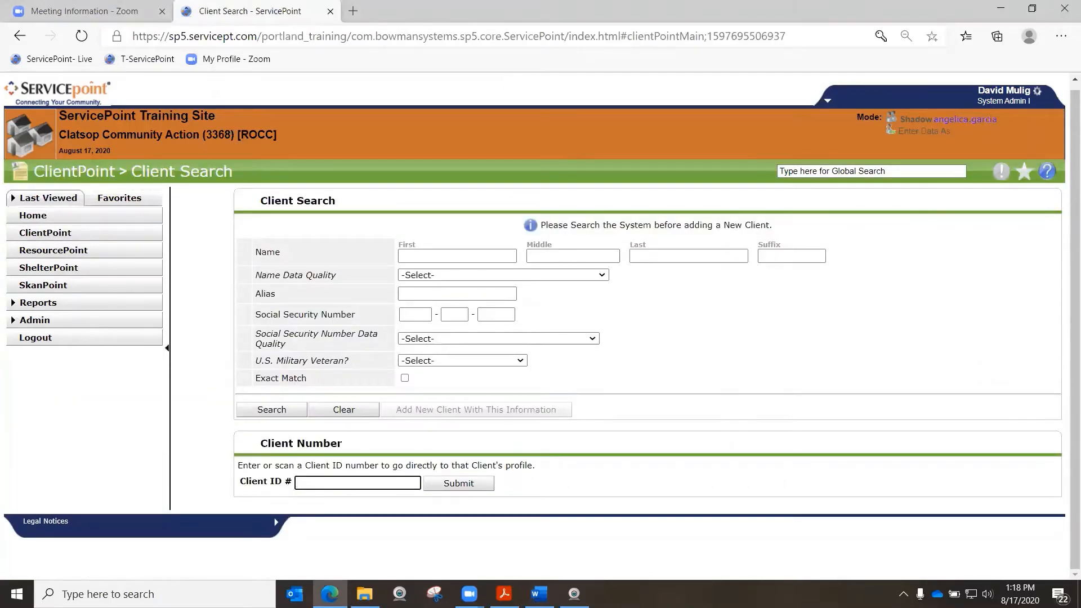
{"action": "key", "text": "alt+Tab"}
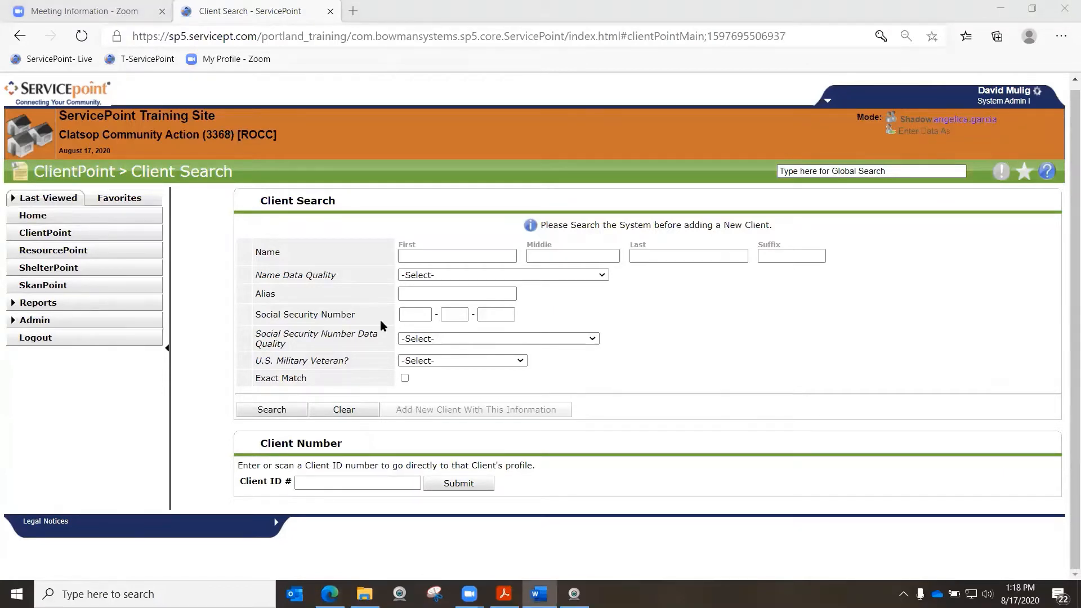
{"action": "left_click", "coordinate": [427, 254]}
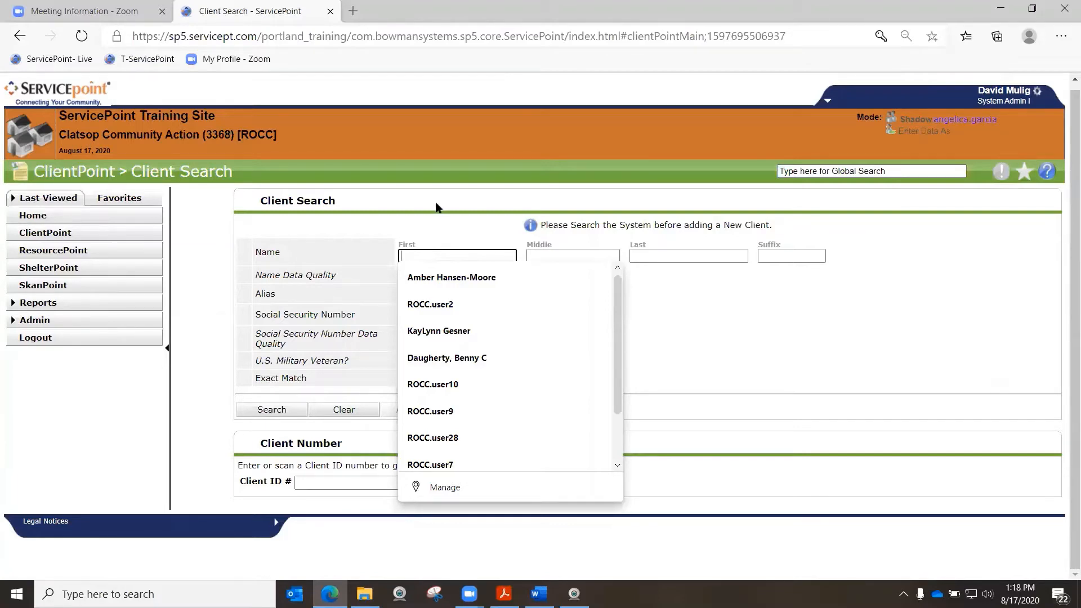
{"action": "left_click", "coordinate": [668, 319]}
{"action": "left_click", "coordinate": [498, 255]}
{"action": "type", "text": "Barry"}
{"action": "key", "text": "Tab"}
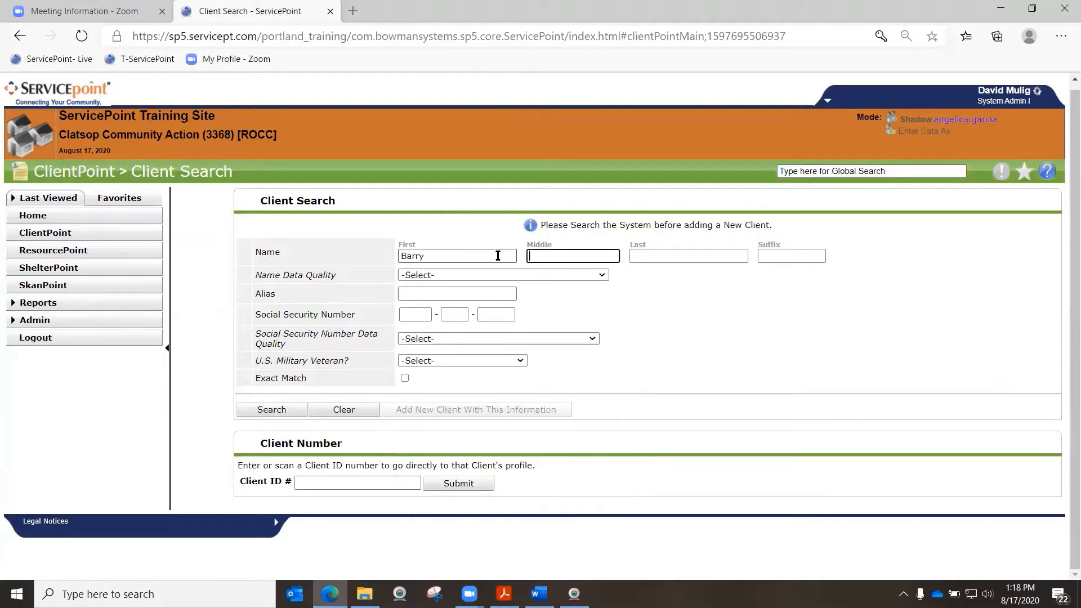
{"action": "type", "text": "A"}
{"action": "key", "text": "Tab"}
{"action": "type", "text": "Lark"}
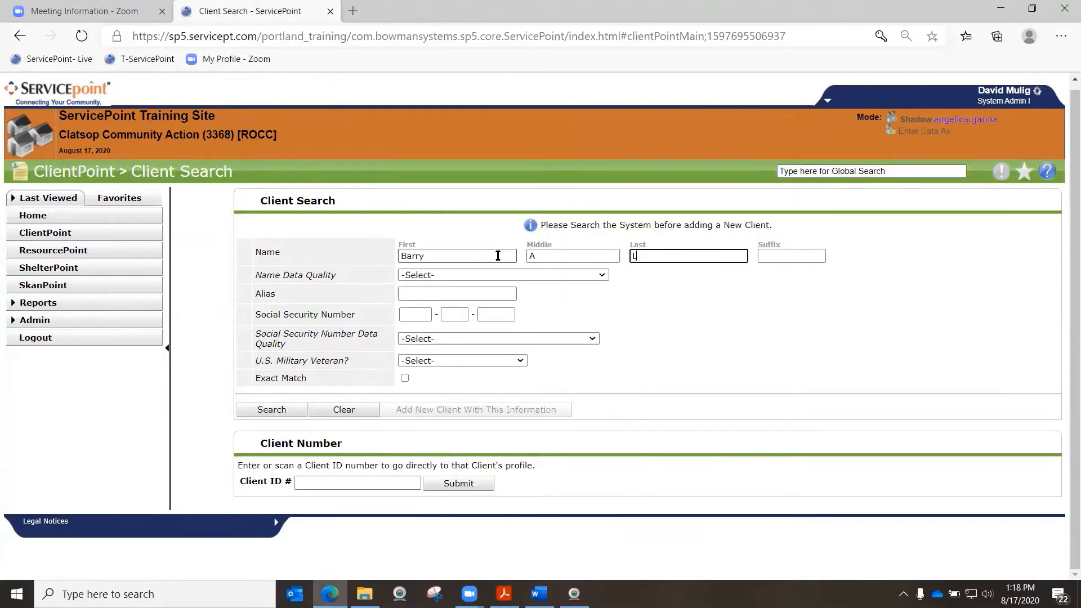
{"action": "key", "text": "Tab"}
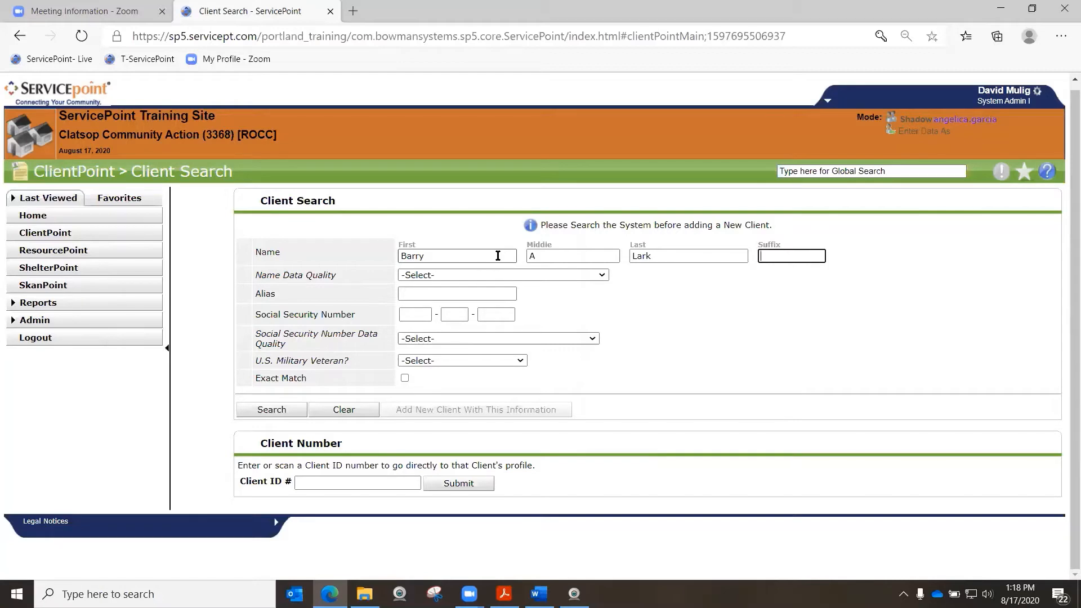
{"action": "left_click", "coordinate": [303, 272]}
{"action": "left_click_drag", "start_coordinate": [303, 272], "coordinate": [339, 273]}
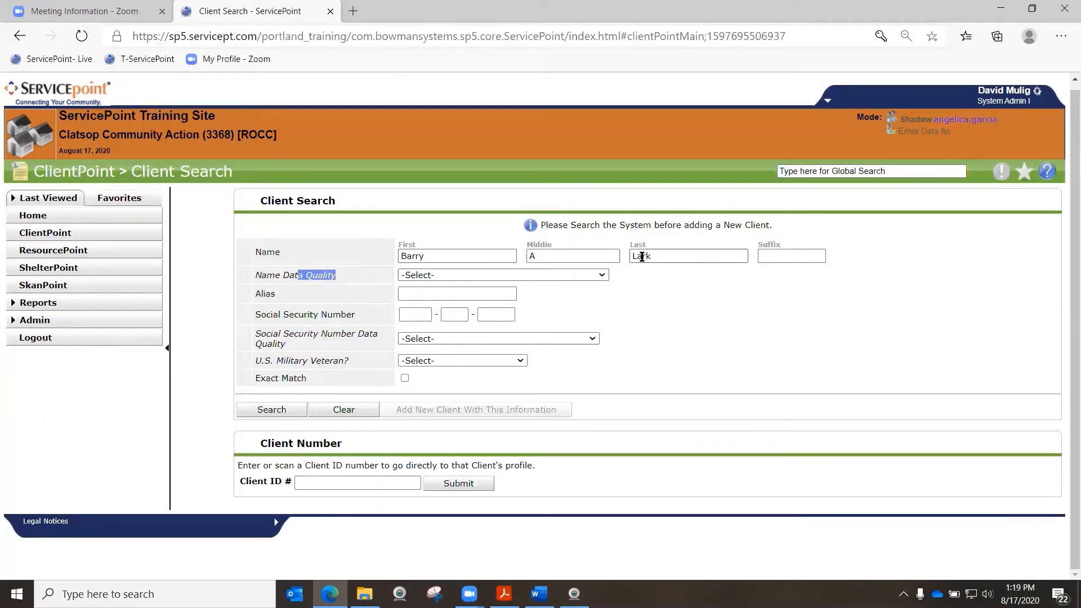
- Set Name Data Quality to Full Name Reported and enter the client's Social Security Number
{"action": "left_click", "coordinate": [602, 275]}
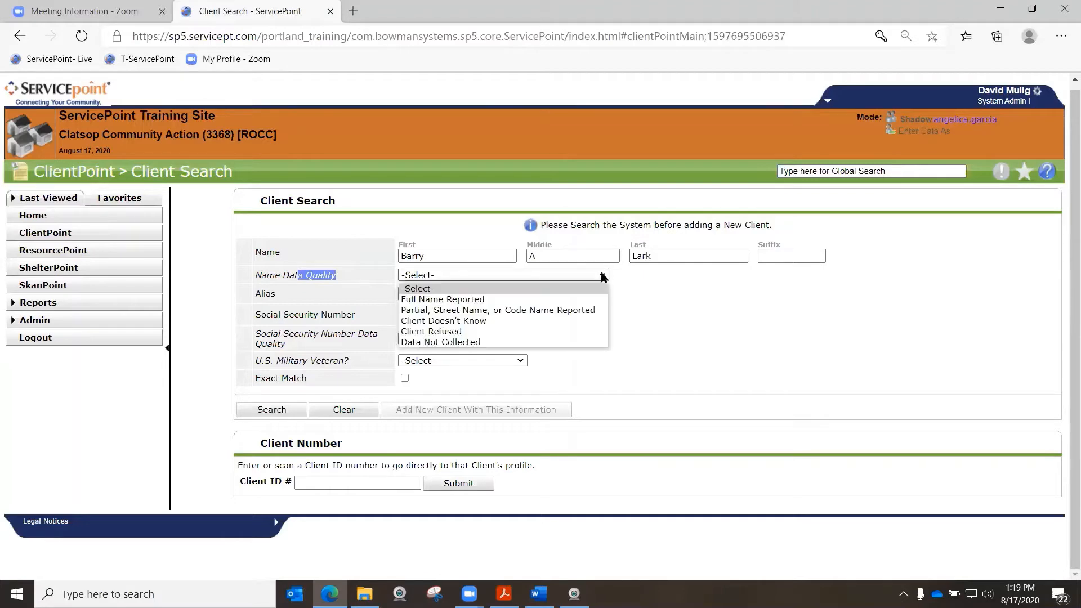
{"action": "left_click", "coordinate": [429, 298]}
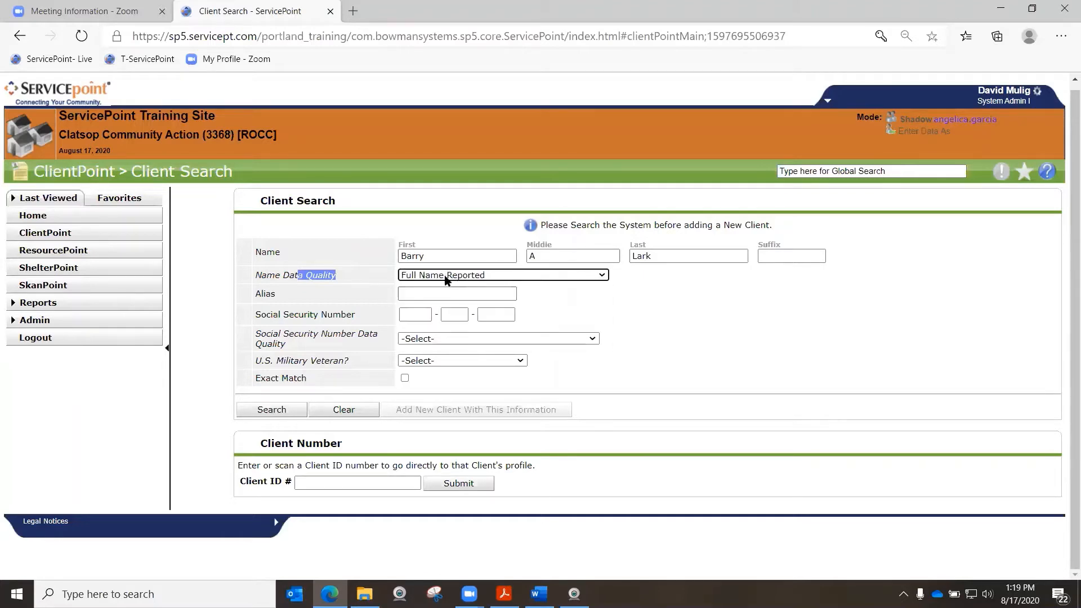
{"action": "left_click", "coordinate": [602, 276]}
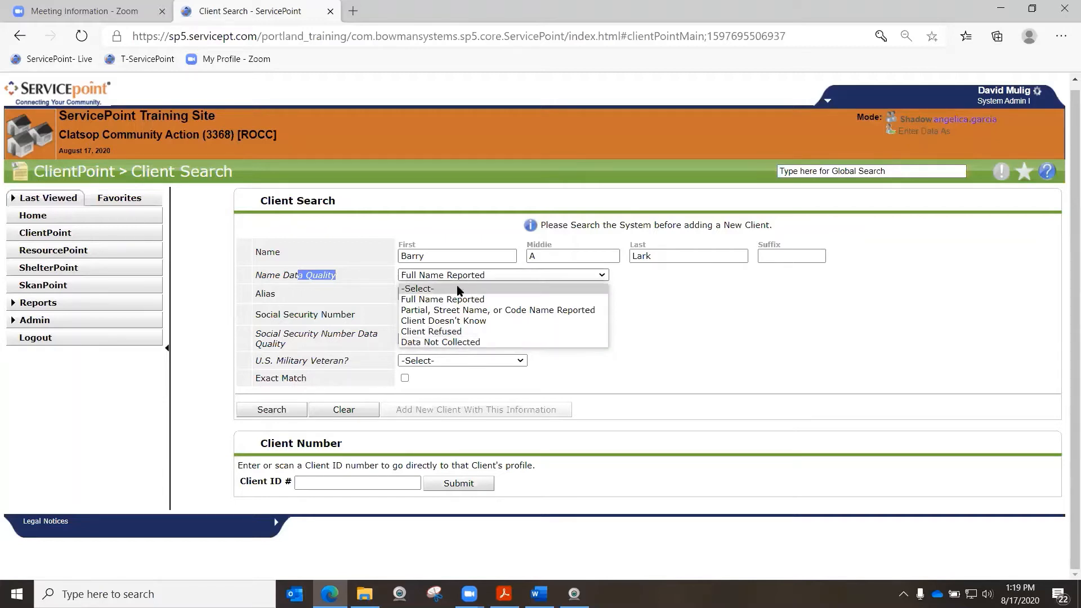
{"action": "left_click", "coordinate": [453, 298]}
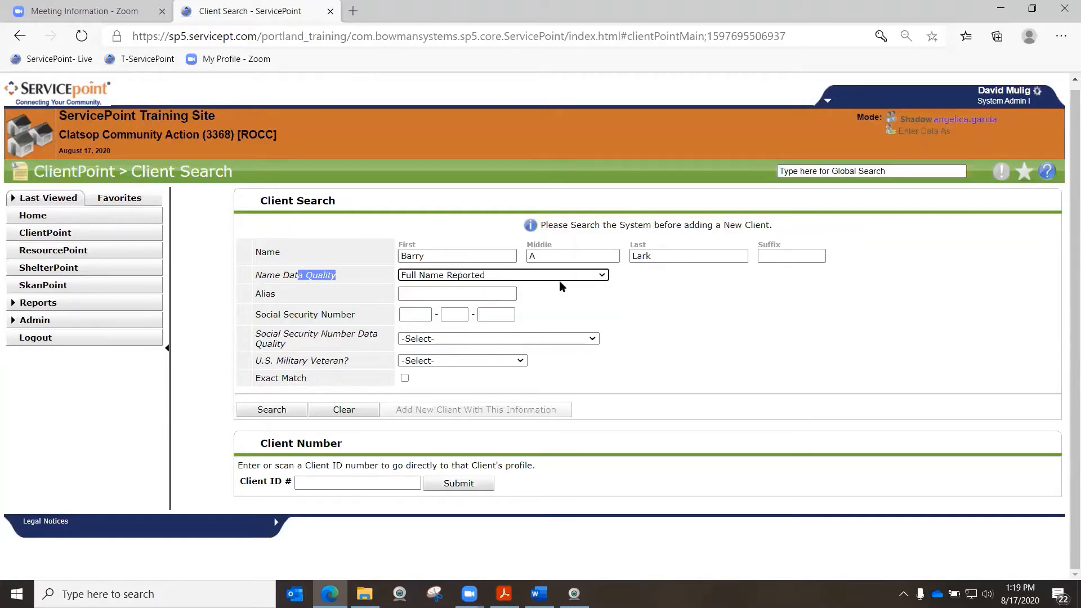
{"action": "left_click", "coordinate": [414, 315]}
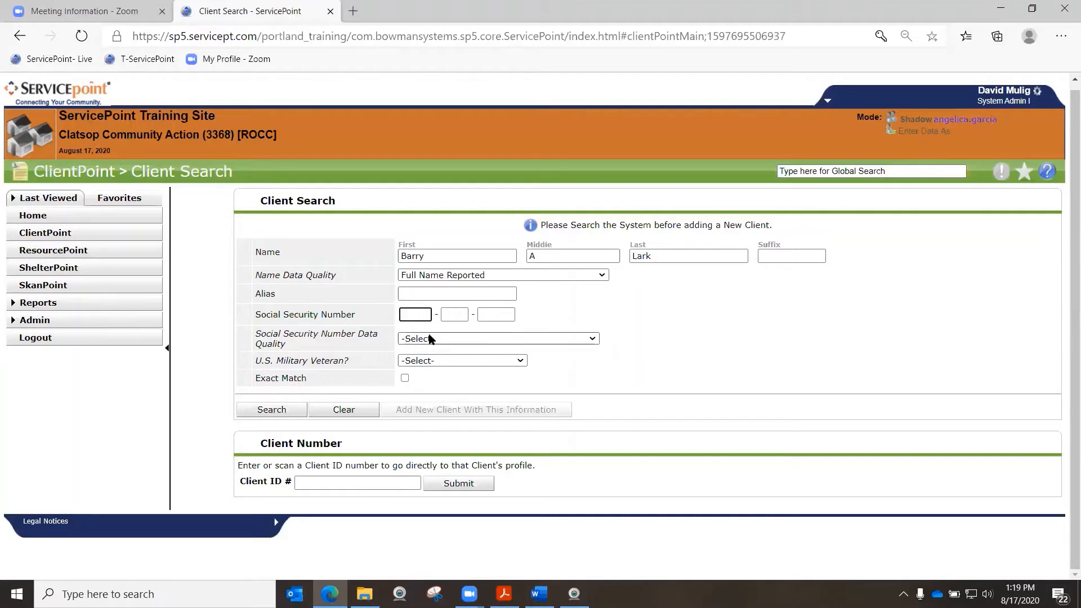
{"action": "type", "text": "464-87-5564"}
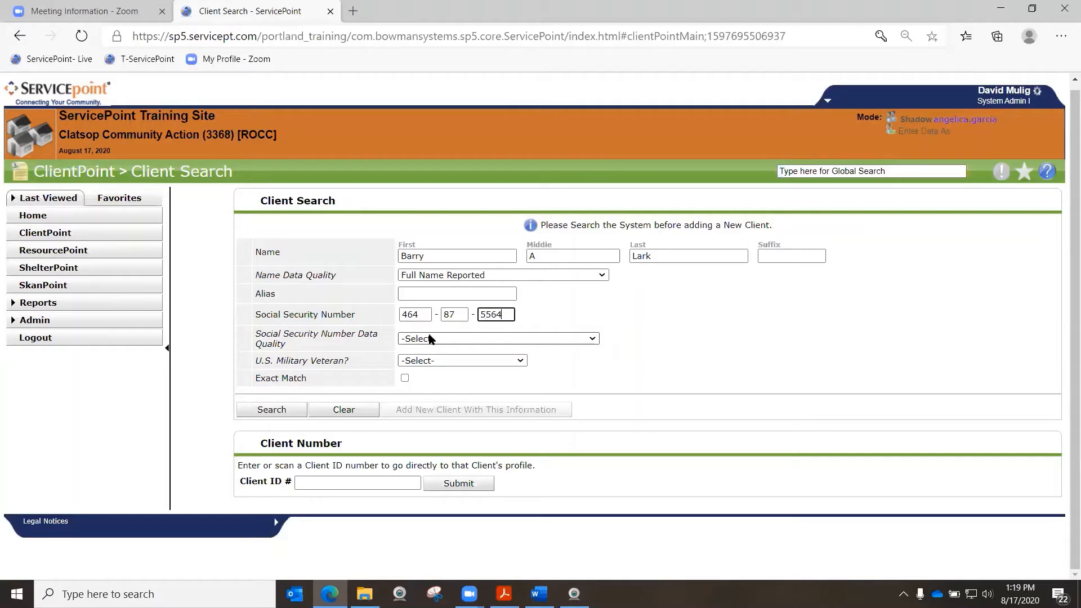
- Choose Full SSN Reported (HUD) and veteran No (HUD), then return to the Home dashboard
{"action": "left_click", "coordinate": [475, 338]}
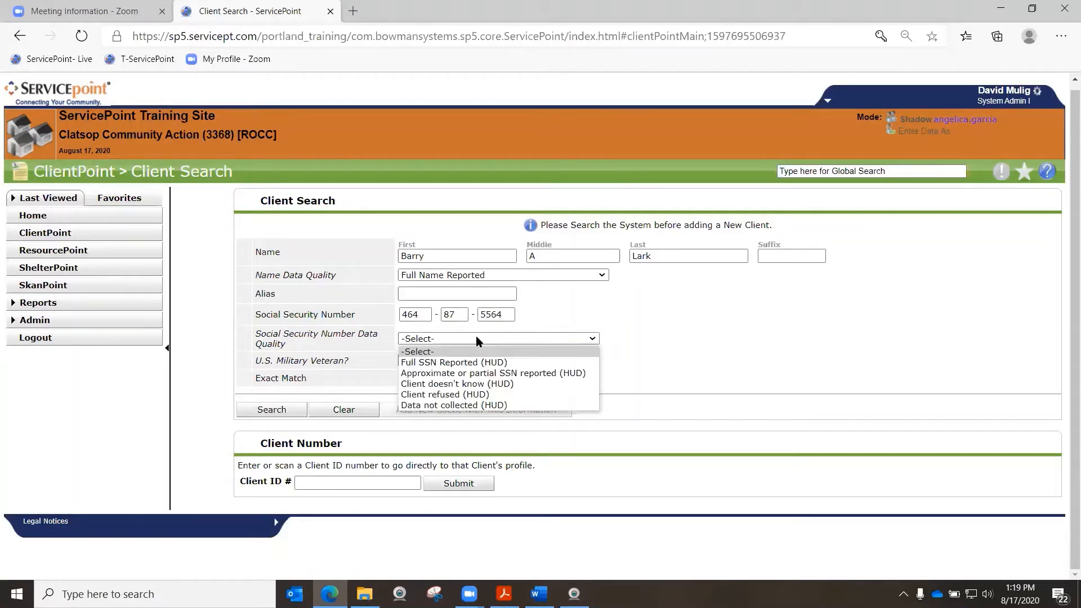
{"action": "left_click", "coordinate": [465, 361]}
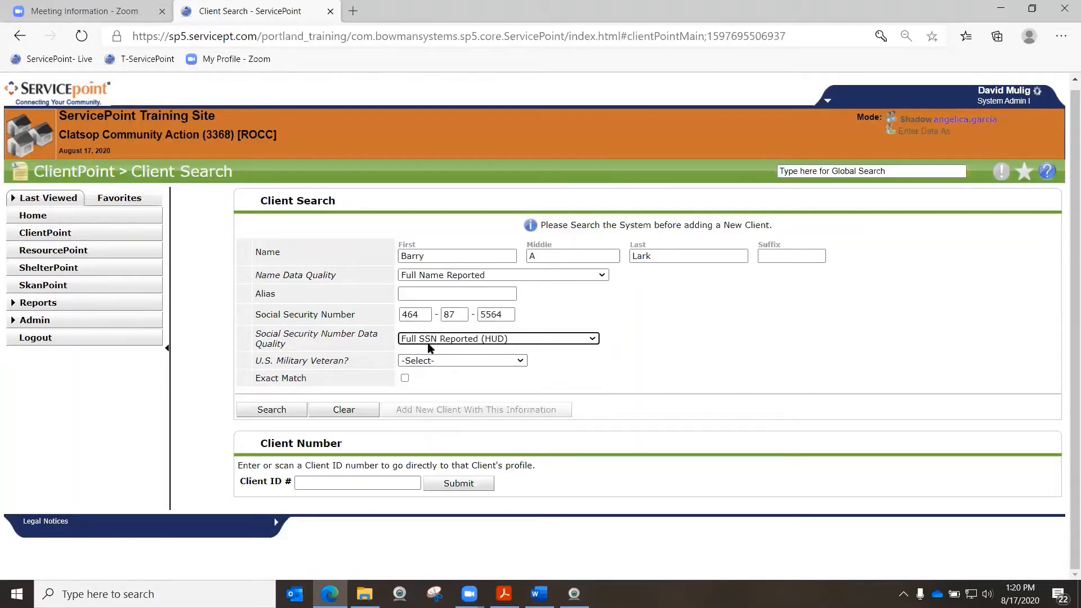
{"action": "left_click", "coordinate": [437, 360]}
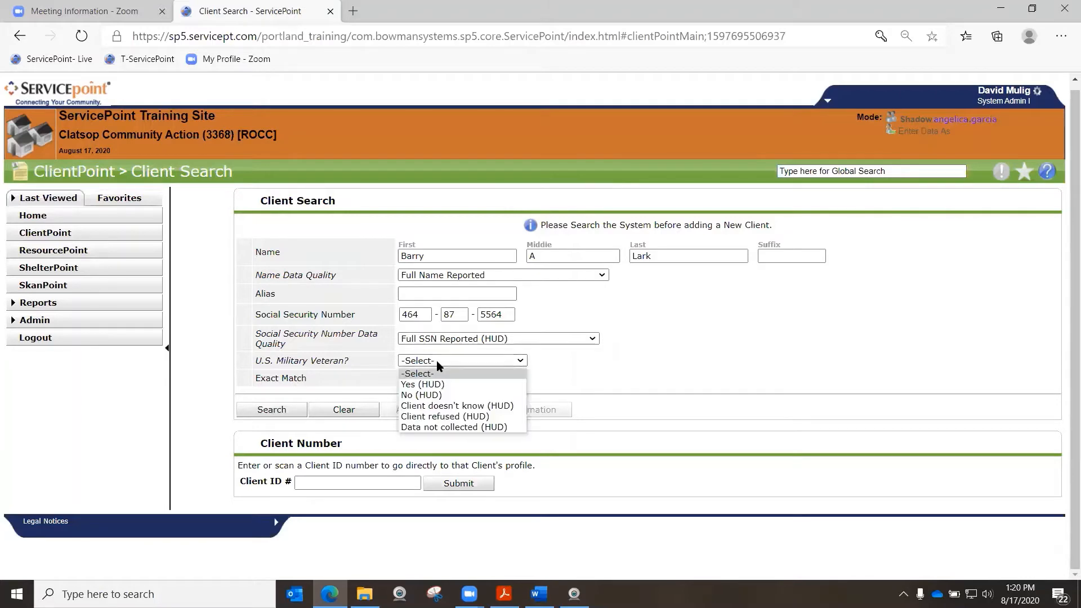
{"action": "left_click", "coordinate": [433, 392]}
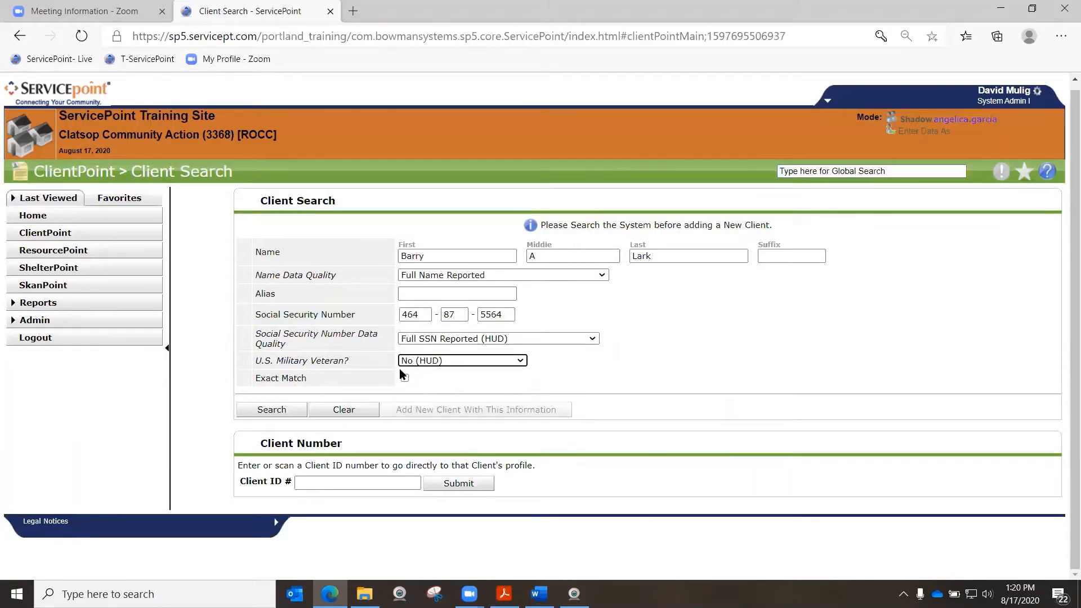
{"action": "left_click", "coordinate": [33, 215]}
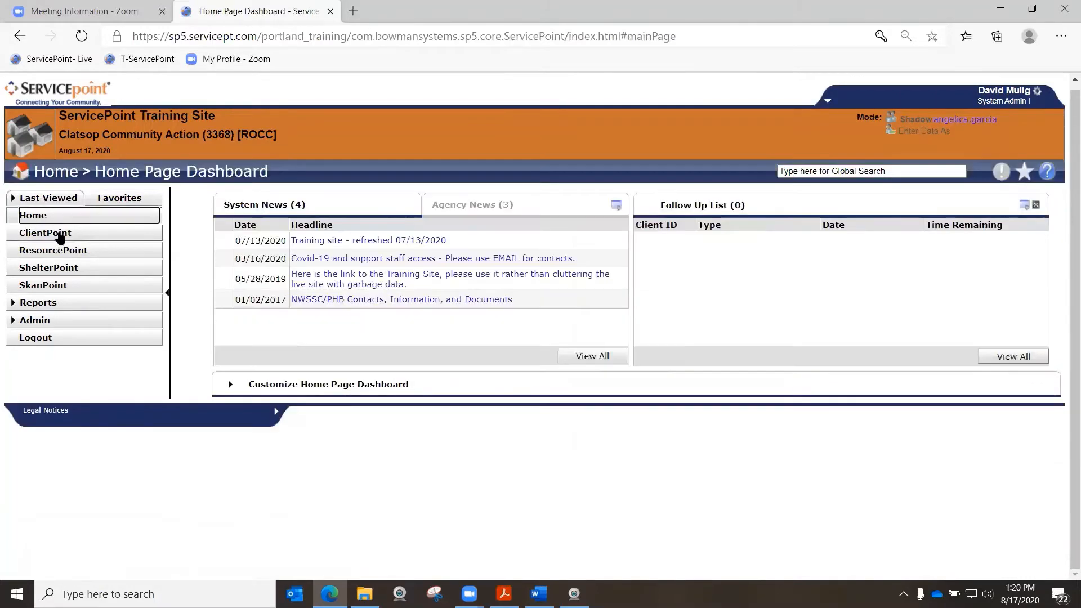
- Start a new Client Search and enter the client's first, middle and last name, correcting typos
{"action": "left_click", "coordinate": [45, 233]}
{"action": "left_click", "coordinate": [416, 258]}
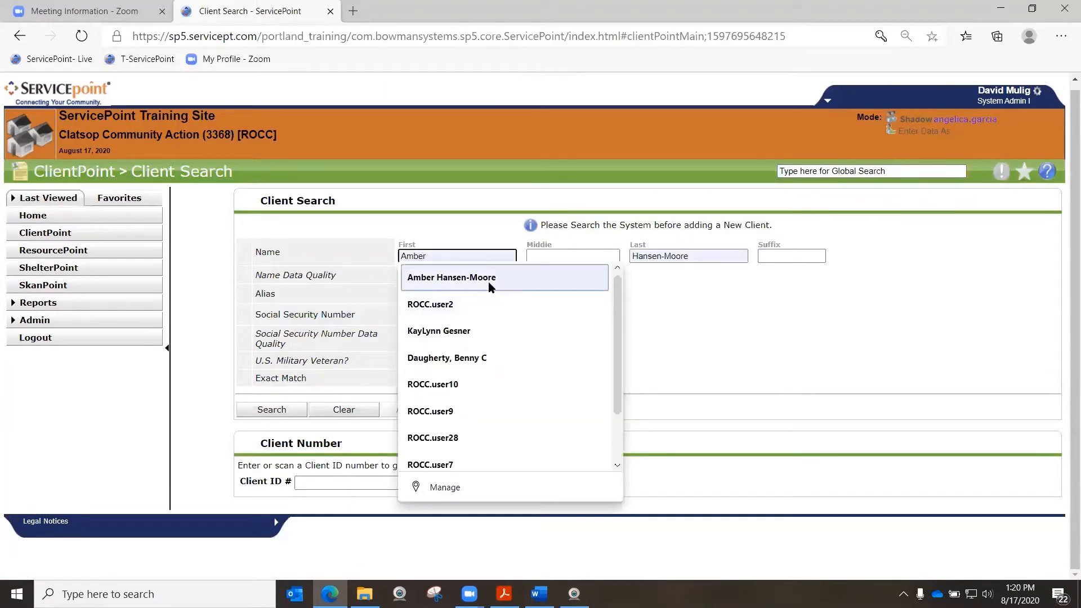
{"action": "type", "text": "barry"}
{"action": "key", "text": "Tab"}
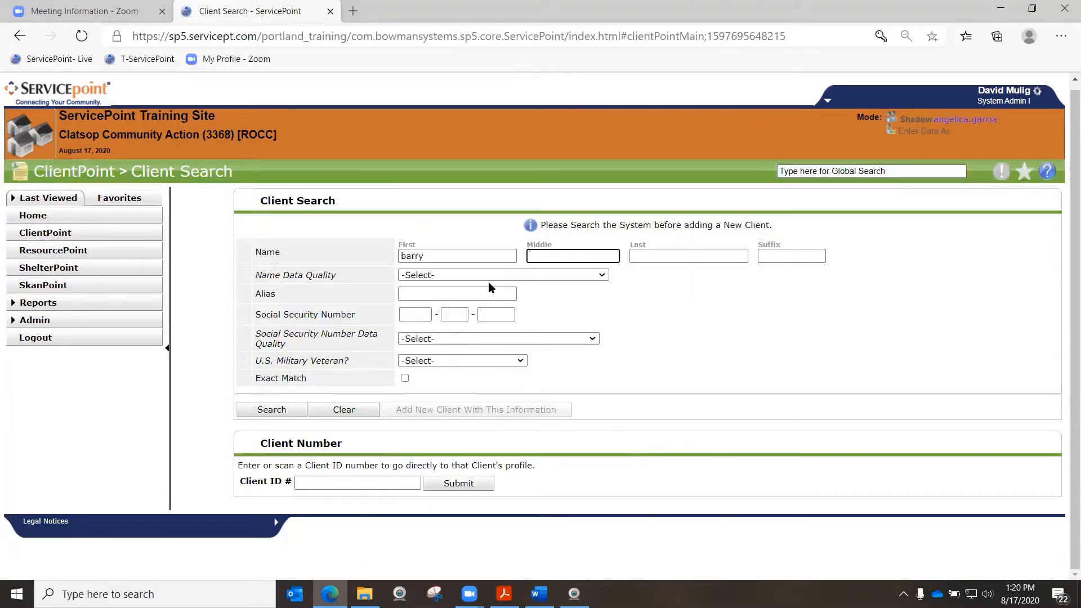
{"action": "type", "text": "Sq"}
{"action": "key", "text": "Tab"}
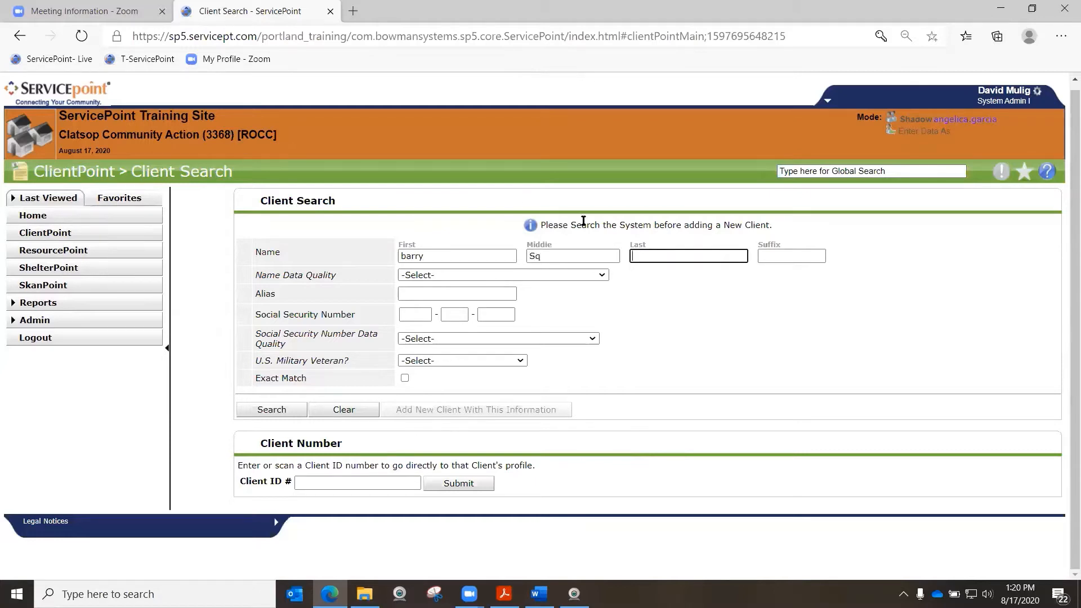
{"action": "key", "text": "shift+Tab"}
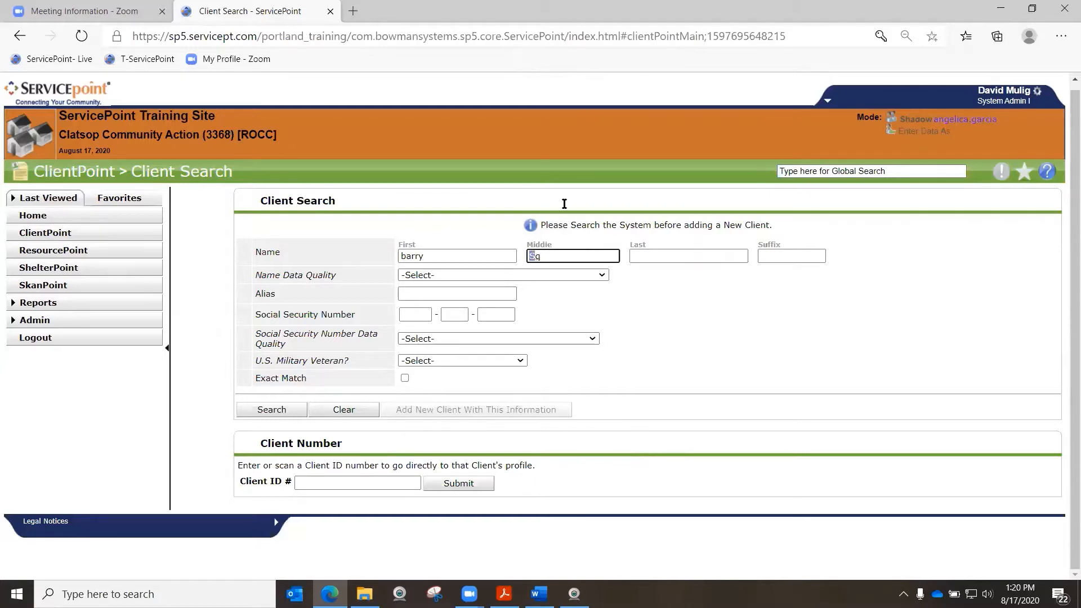
{"action": "left_click_drag", "start_coordinate": [561, 256], "coordinate": [502, 247]}
{"action": "left_click_drag", "start_coordinate": [428, 260], "coordinate": [397, 258]}
{"action": "type", "text": "Bar"}
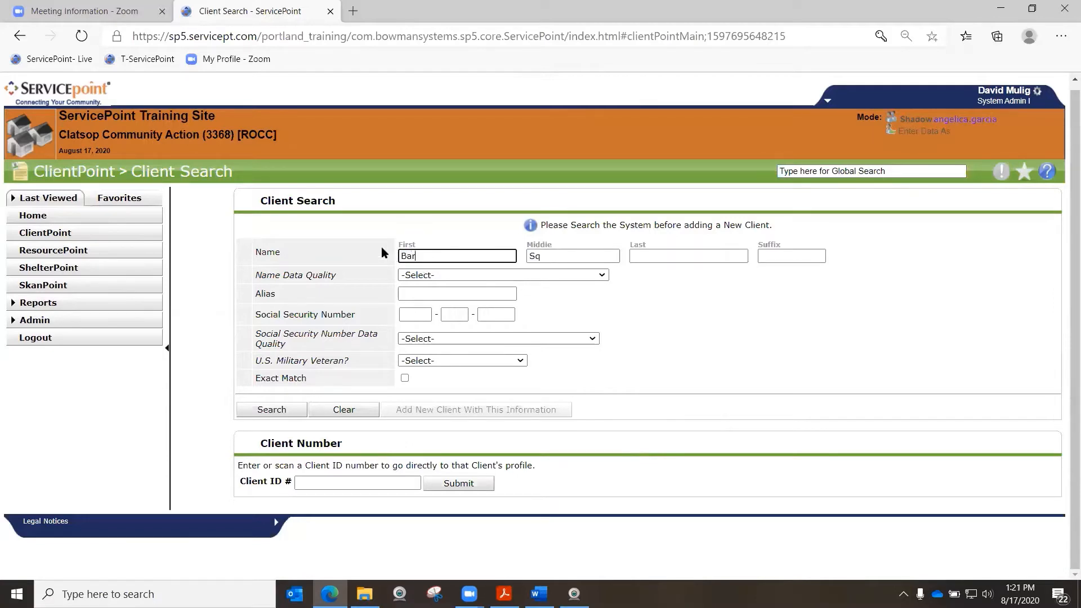
{"action": "type", "text": "ry"}
{"action": "key", "text": "Tab"}
{"action": "type", "text": "A"}
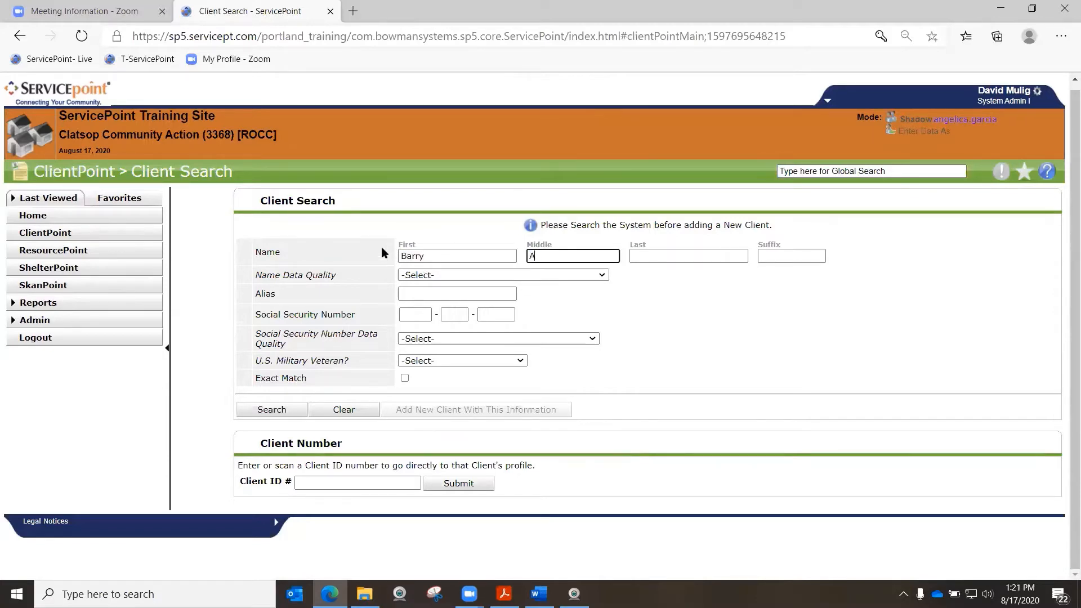
{"action": "key", "text": "Tab"}
{"action": "type", "text": "Lark"}
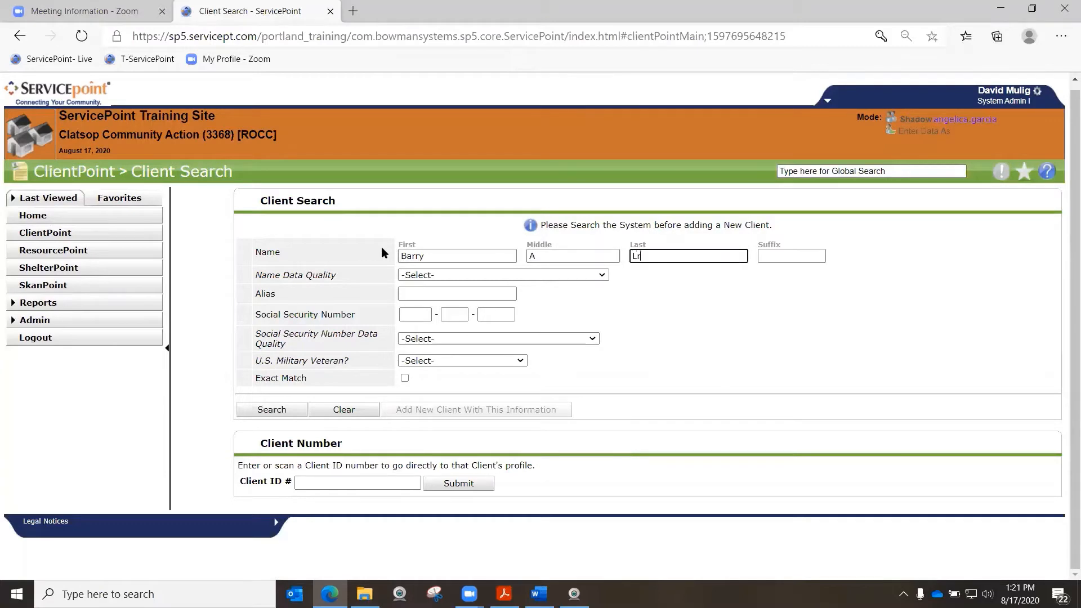
- Pick Full Name Reported, enter the SSN with Full SSN Reported (HUD), veteran No (HUD), and search
{"action": "left_click", "coordinate": [479, 274]}
{"action": "left_click", "coordinate": [485, 300]}
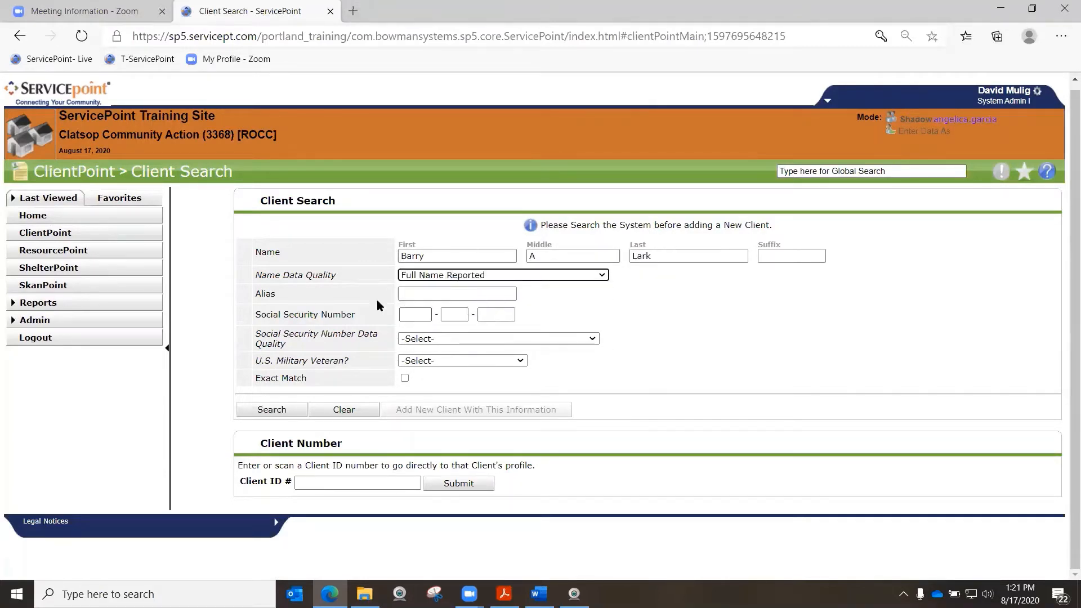
{"action": "left_click", "coordinate": [422, 317]}
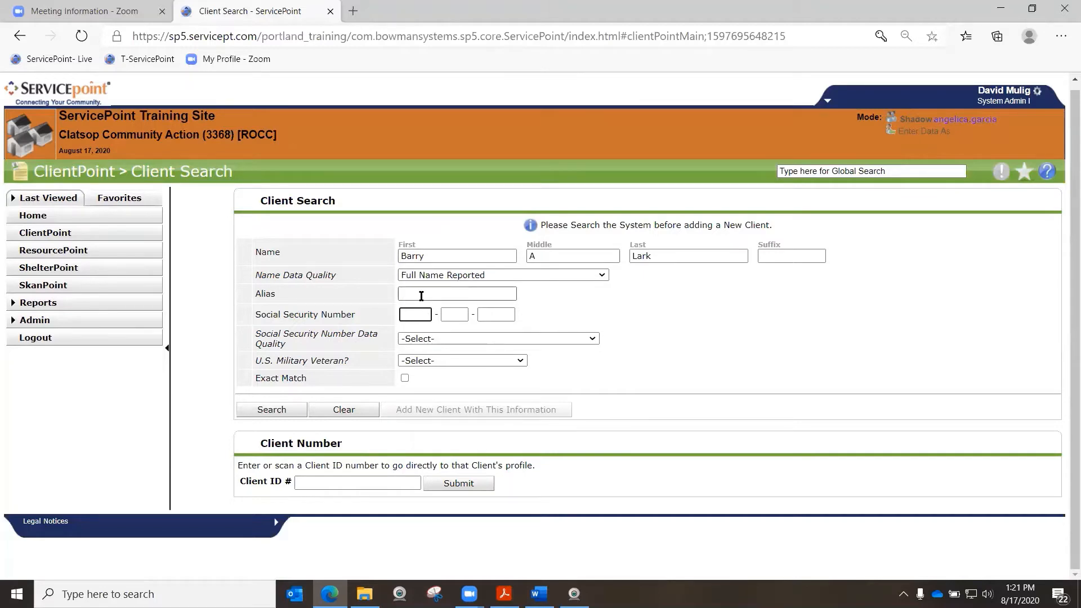
{"action": "type", "text": "464-55-7"}
{"action": "type", "text": "556"}
{"action": "left_click", "coordinate": [518, 338]}
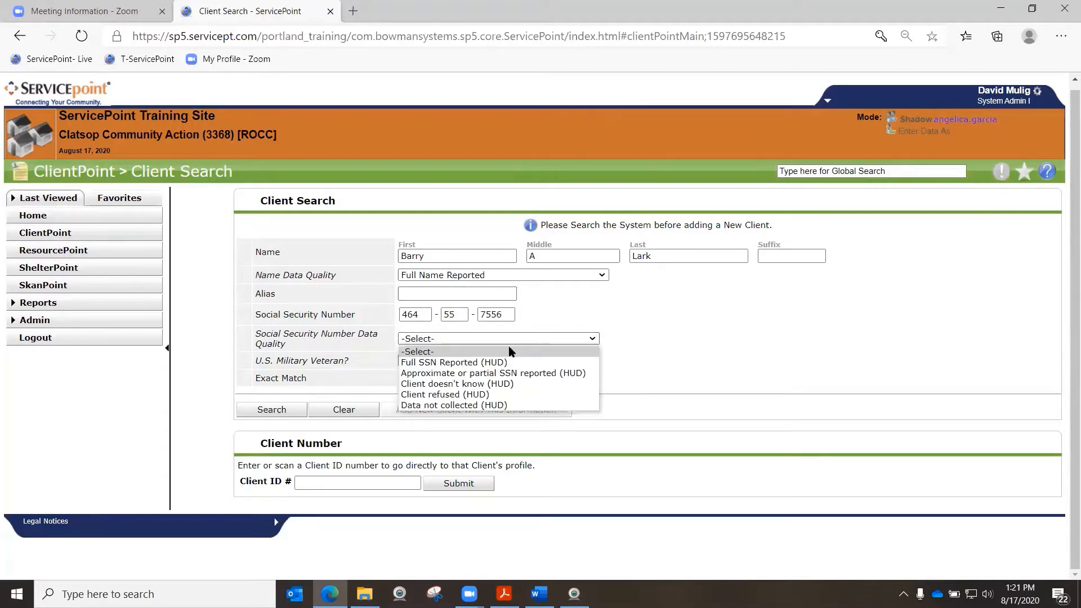
{"action": "left_click", "coordinate": [442, 362]}
{"action": "left_click", "coordinate": [434, 361]}
{"action": "left_click", "coordinate": [421, 395]}
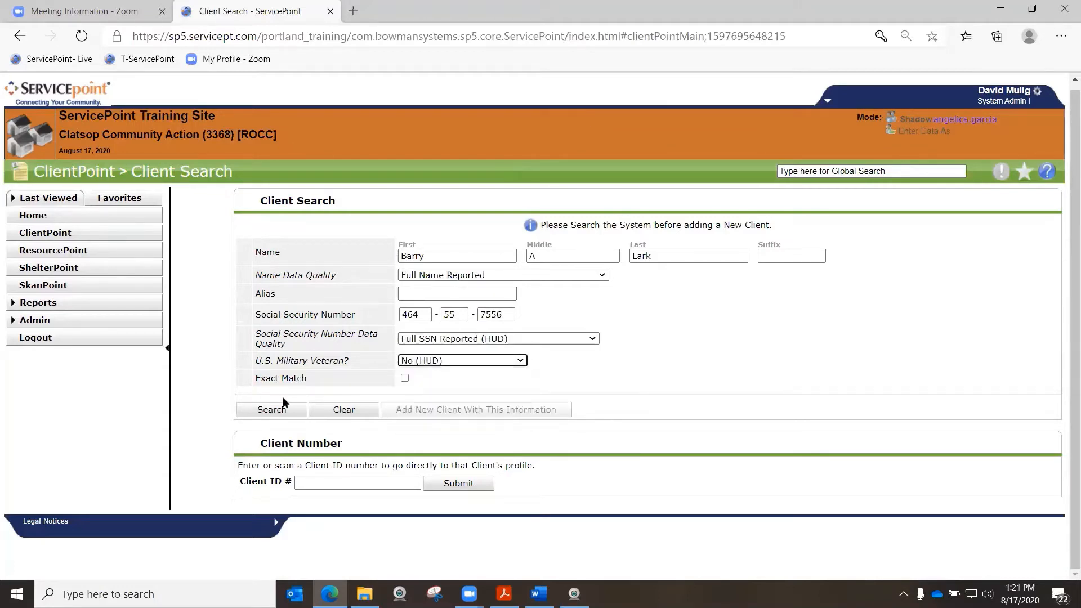
{"action": "left_click", "coordinate": [271, 409]}
- Add the unmatched person as a new client and confirm with Ok
{"action": "scroll", "coordinate": [704, 397], "scroll_direction": "down", "scroll_amount": 1}
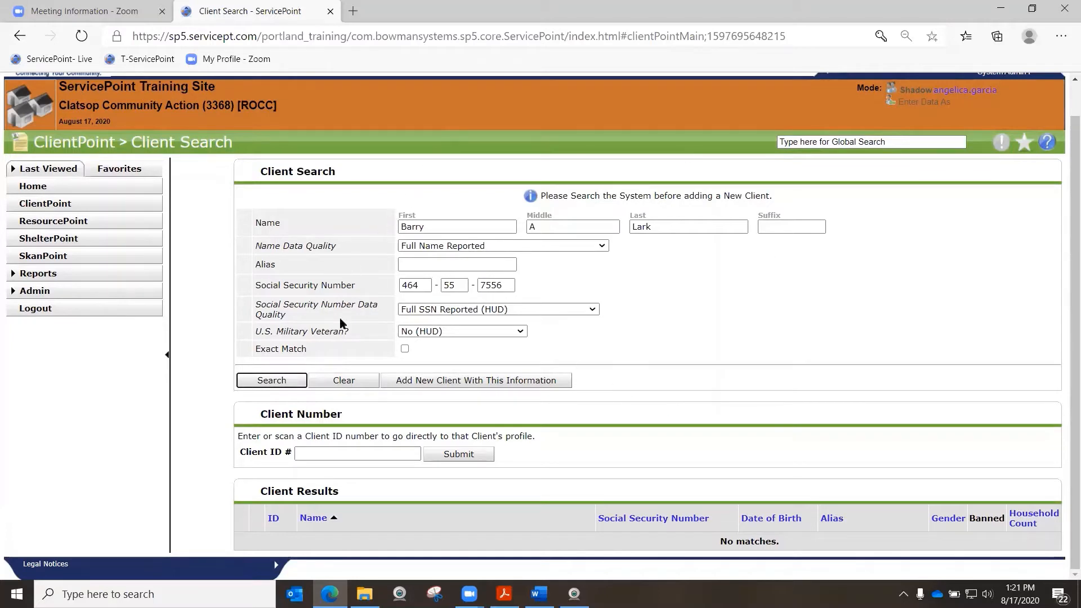
{"action": "left_click", "coordinate": [437, 383]}
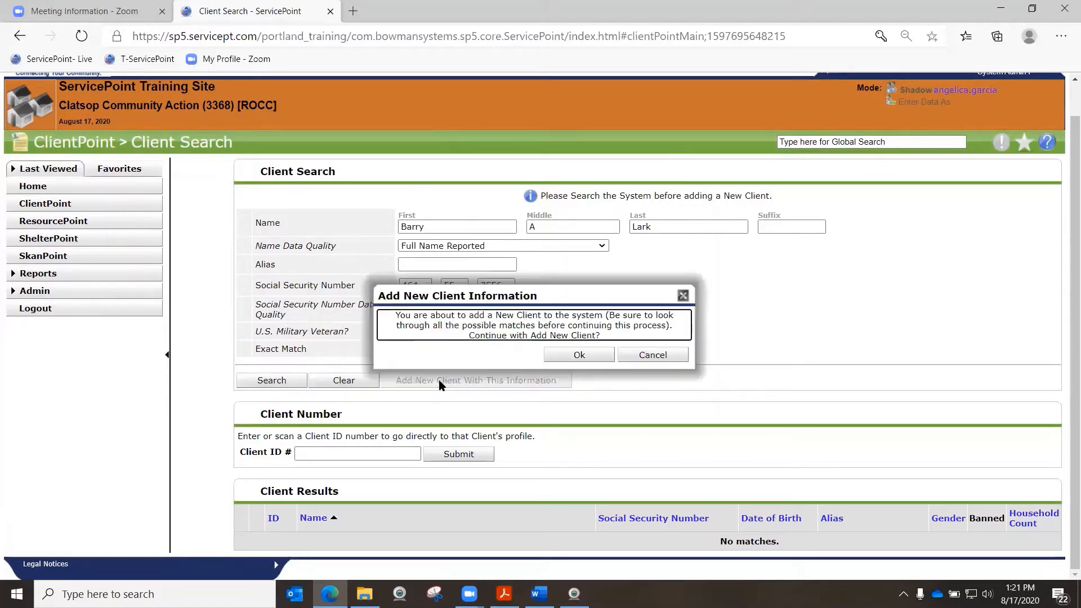
{"action": "left_click", "coordinate": [580, 357]}
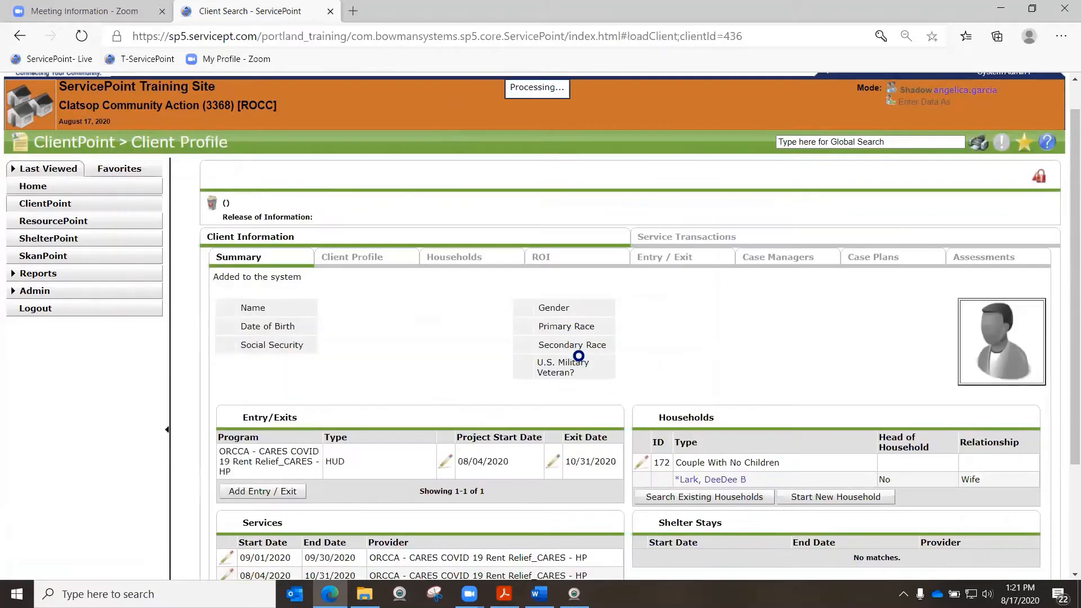
- Select the new client's ID in the profile header, then highlight the first step's title in the workflow PDF
{"action": "scroll", "coordinate": [804, 332], "scroll_direction": "up", "scroll_amount": 3}
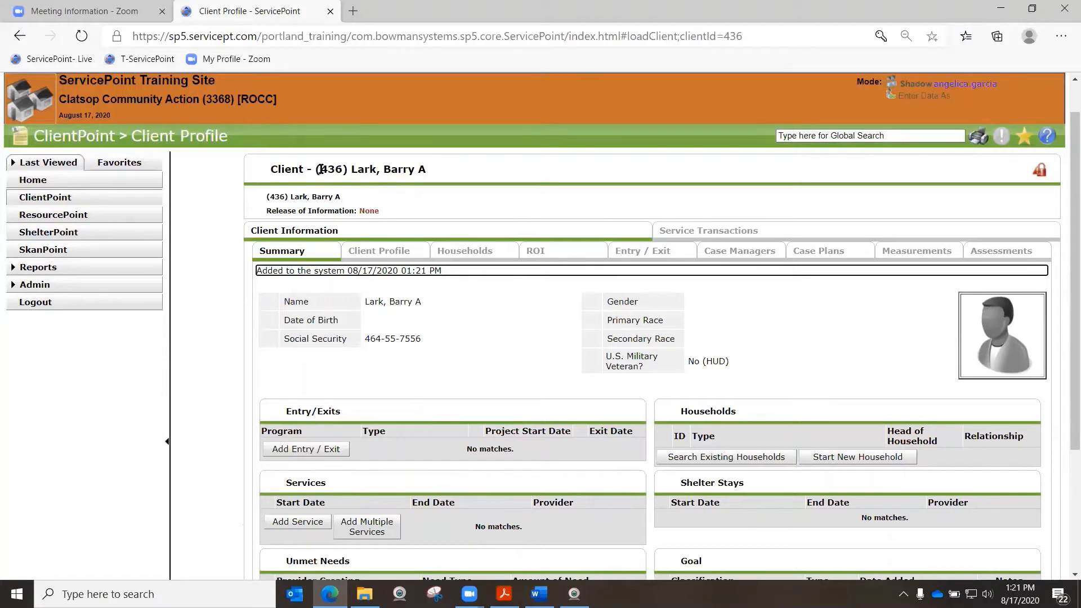
{"action": "left_click_drag", "start_coordinate": [320, 168], "coordinate": [345, 168]}
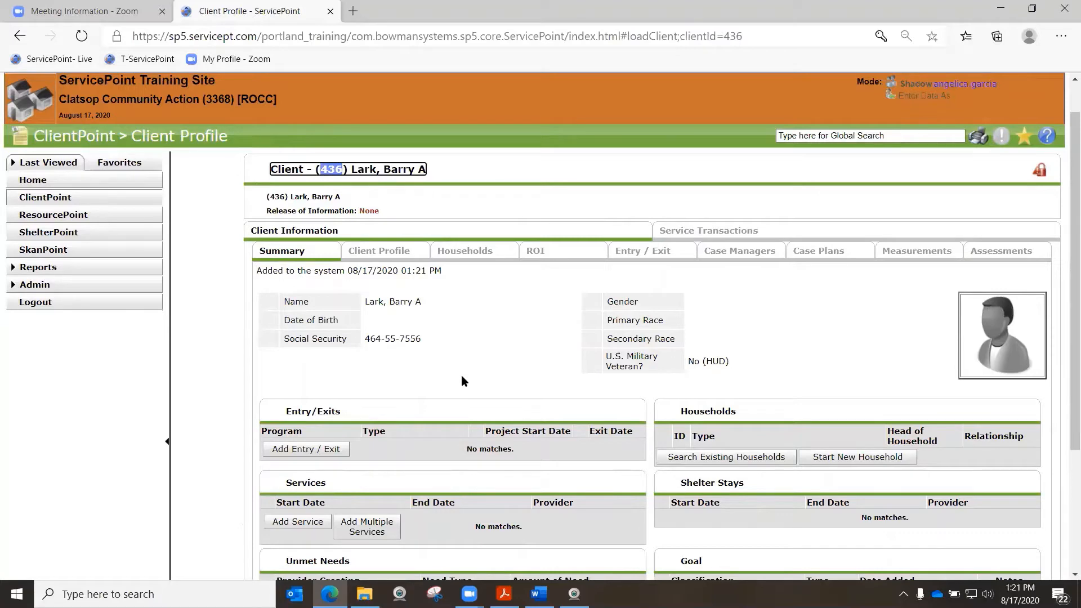
{"action": "left_click", "coordinate": [504, 594]}
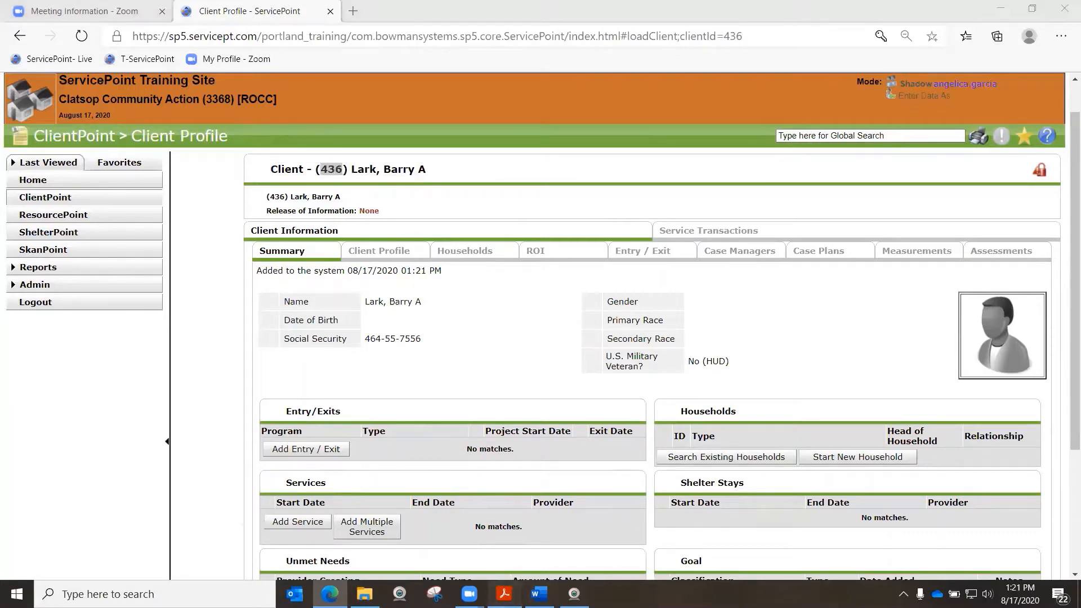
{"action": "left_click_drag", "start_coordinate": [128, 284], "coordinate": [246, 288]}
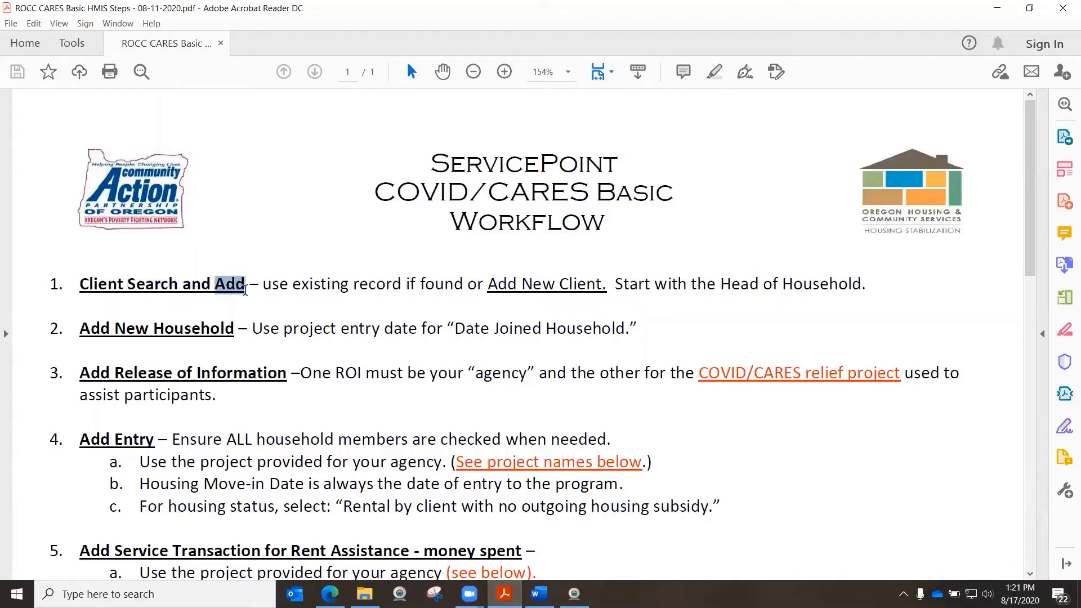
- Highlight the Head of Household note and the Add New Household step in the workflow PDF, then minimize it
{"action": "left_click_drag", "start_coordinate": [726, 286], "coordinate": [817, 296]}
{"action": "left_click", "coordinate": [811, 304]}
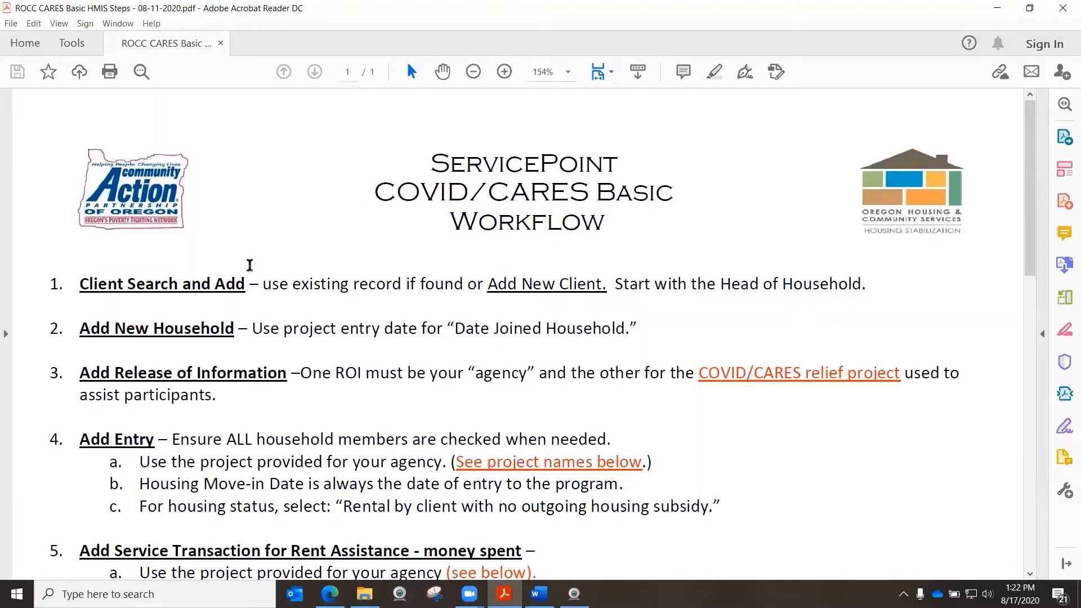
{"action": "left_click_drag", "start_coordinate": [116, 329], "coordinate": [186, 330]}
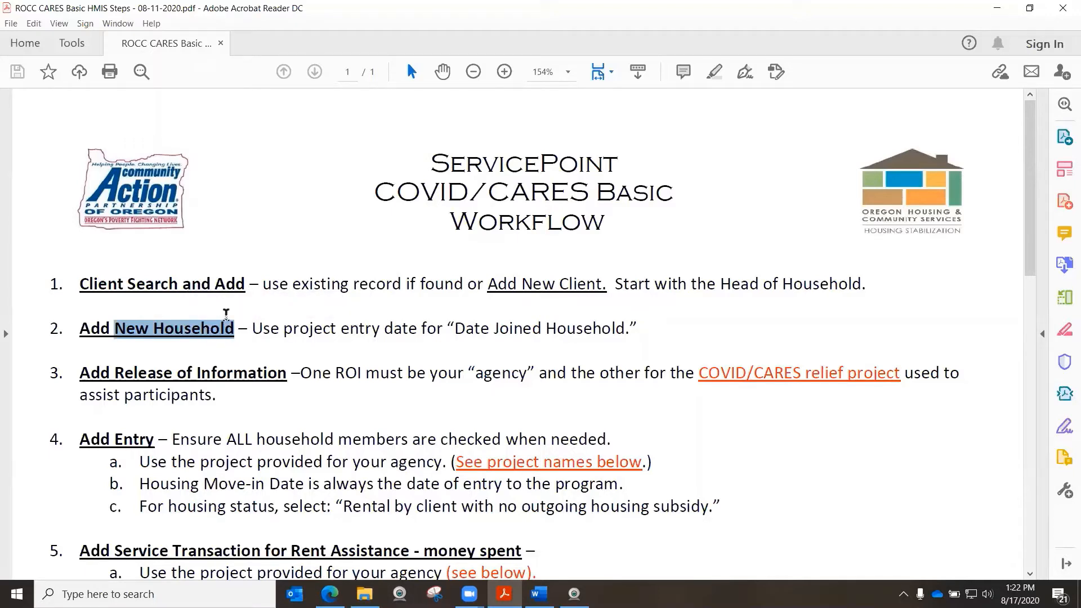
{"action": "left_click", "coordinate": [995, 11]}
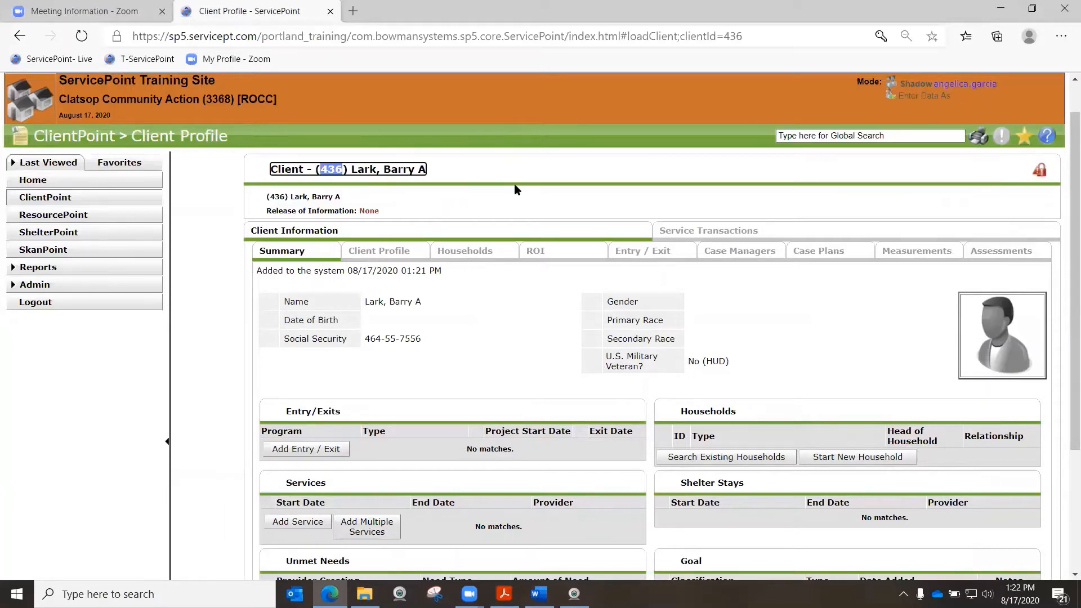
{"action": "scroll", "coordinate": [518, 188], "scroll_direction": "down", "scroll_amount": 2}
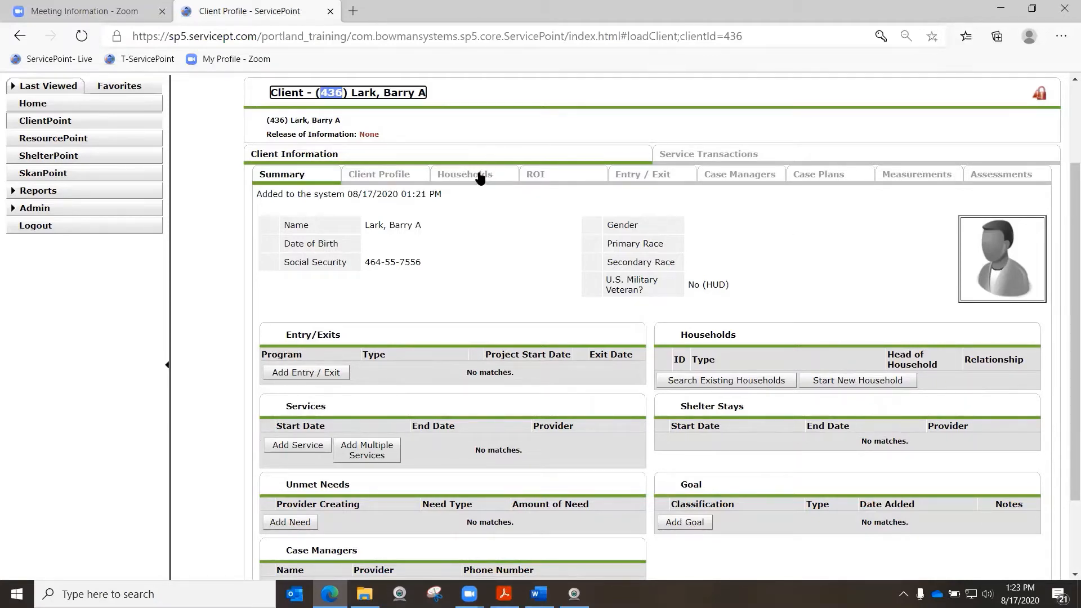
- Start a new household with household type Couple With No Children
{"action": "left_click", "coordinate": [849, 381]}
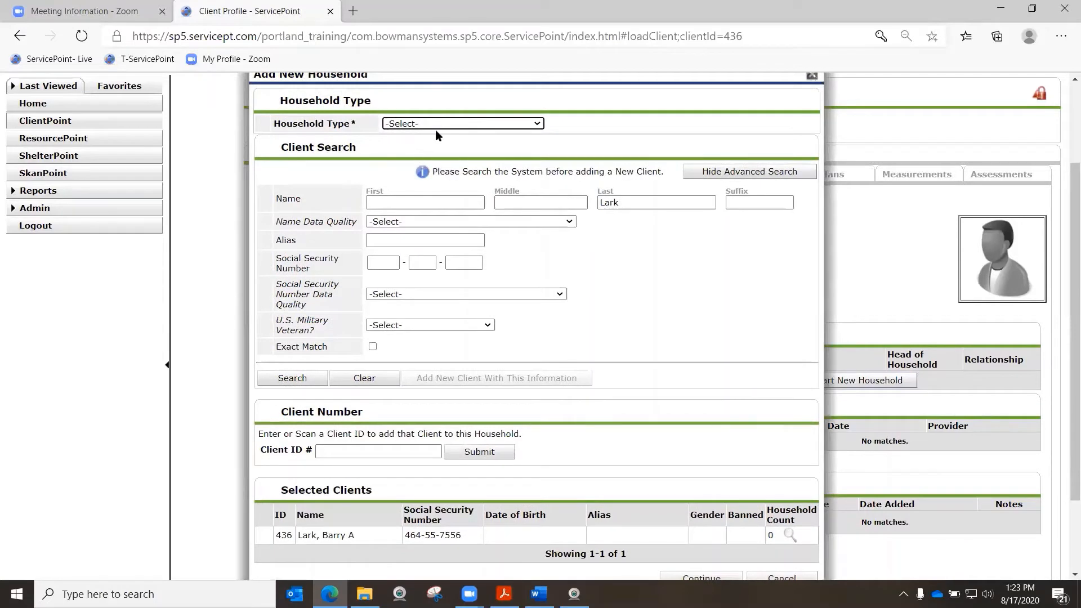
{"action": "left_click", "coordinate": [538, 124]}
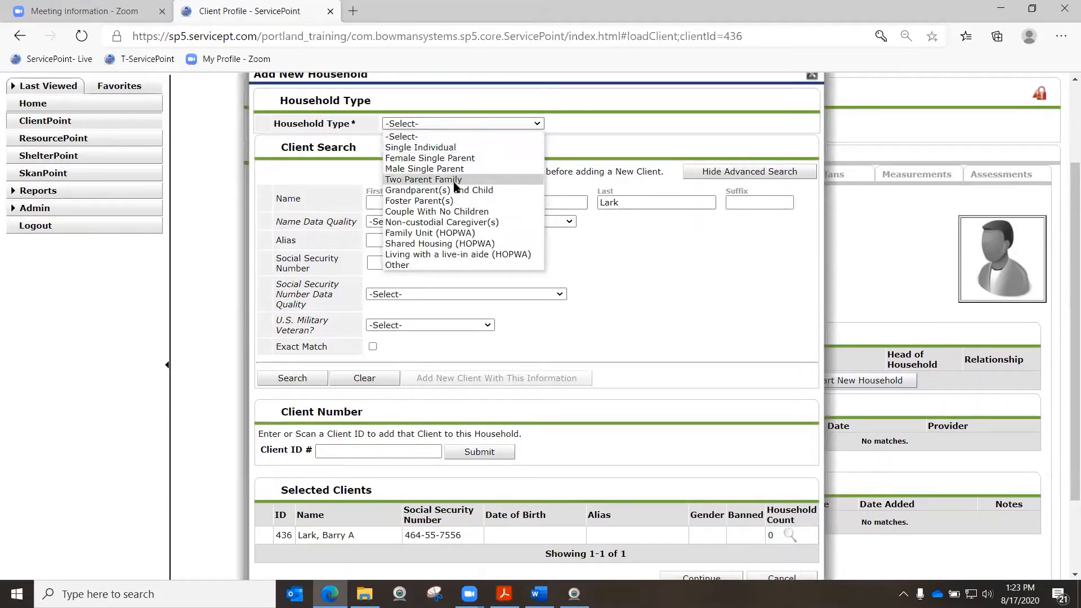
{"action": "left_click", "coordinate": [440, 213]}
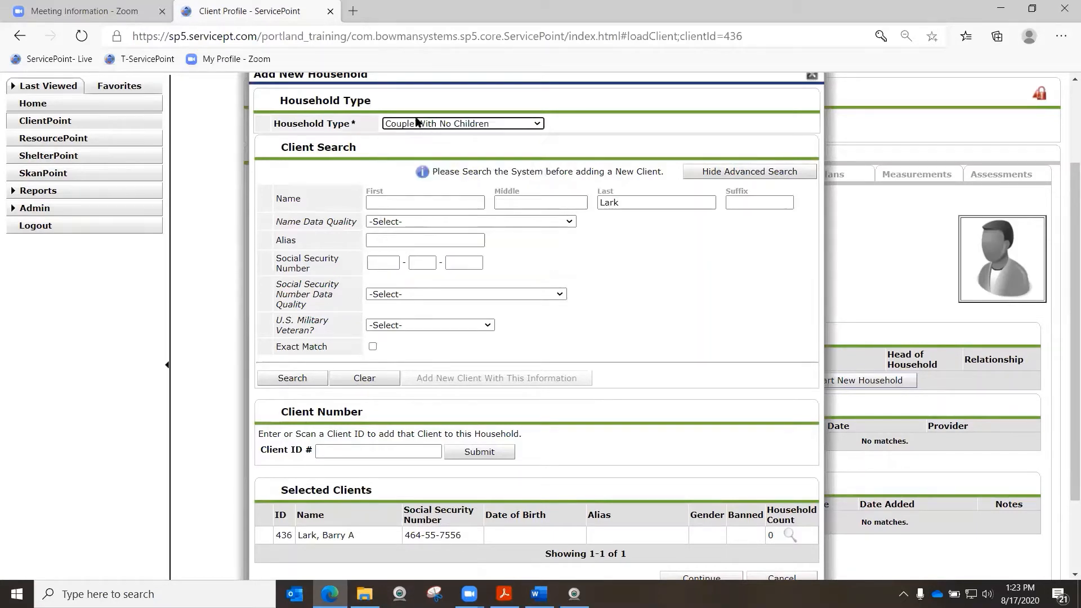
- Enter the partner's first name, middle initial and last name, marked Full Name Reported
{"action": "left_click", "coordinate": [383, 201]}
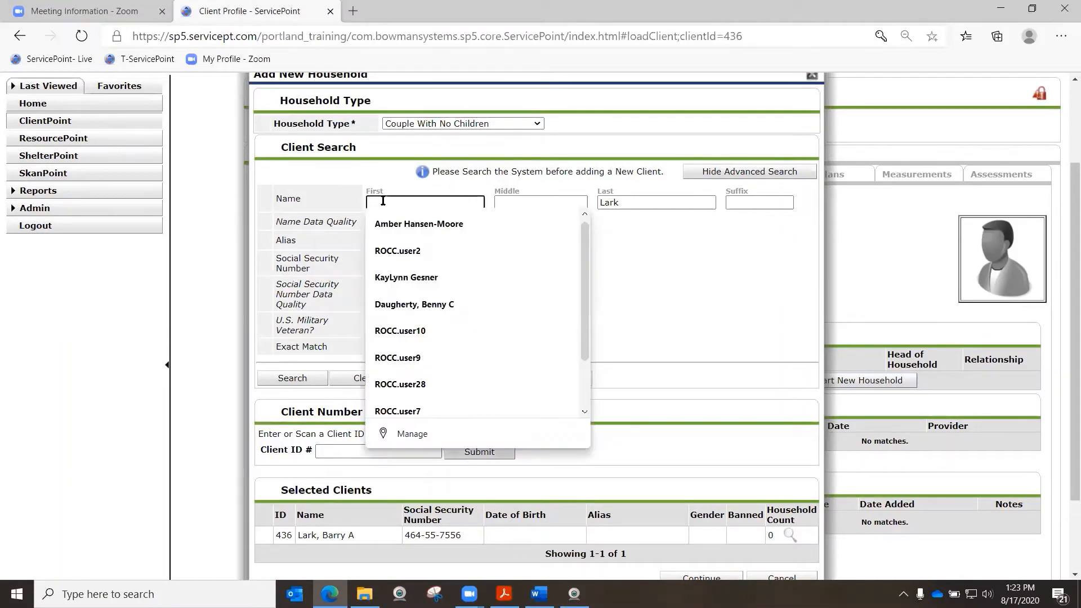
{"action": "type", "text": "DeeDee"}
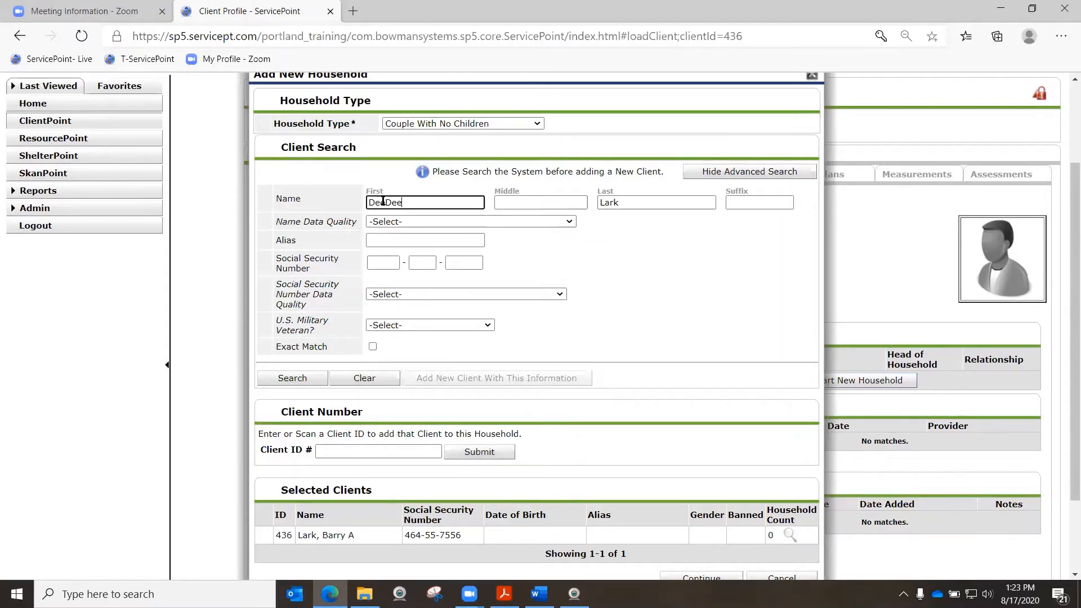
{"action": "key", "text": "Tab"}
{"action": "type", "text": "B"}
{"action": "key", "text": "Tab"}
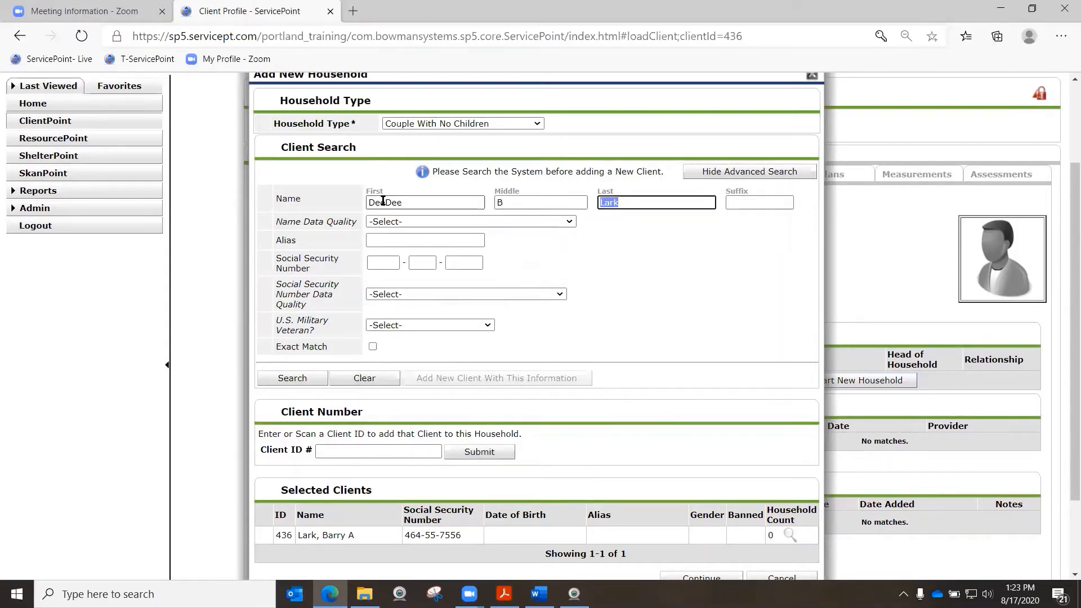
{"action": "type", "text": "Lark"}
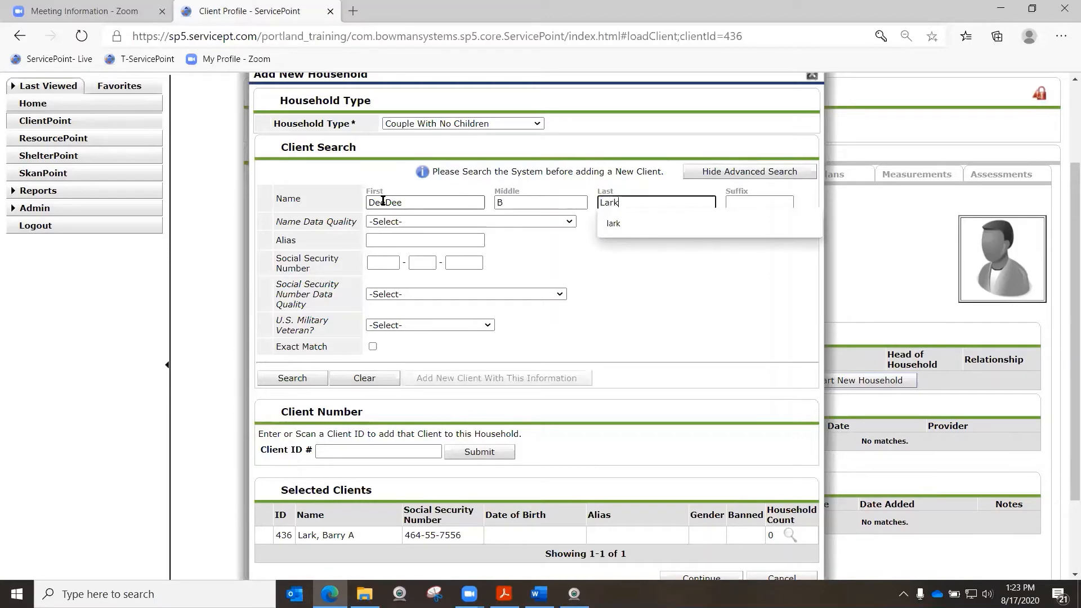
{"action": "key", "text": "Tab"}
{"action": "scroll", "coordinate": [383, 201], "scroll_direction": "up", "scroll_amount": 2}
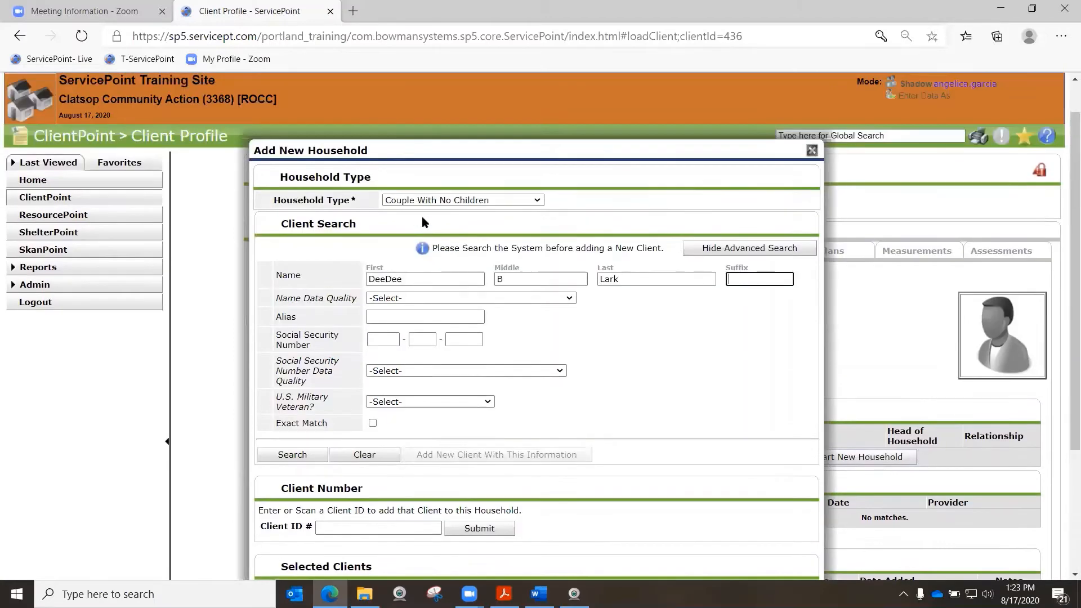
{"action": "left_click", "coordinate": [479, 297]}
{"action": "left_click", "coordinate": [481, 327]}
- Enter the partner's social security number as Full SSN Reported (HUD), with Veteran Status No (HUD)
{"action": "scroll", "coordinate": [978, 349], "scroll_direction": "down", "scroll_amount": 2}
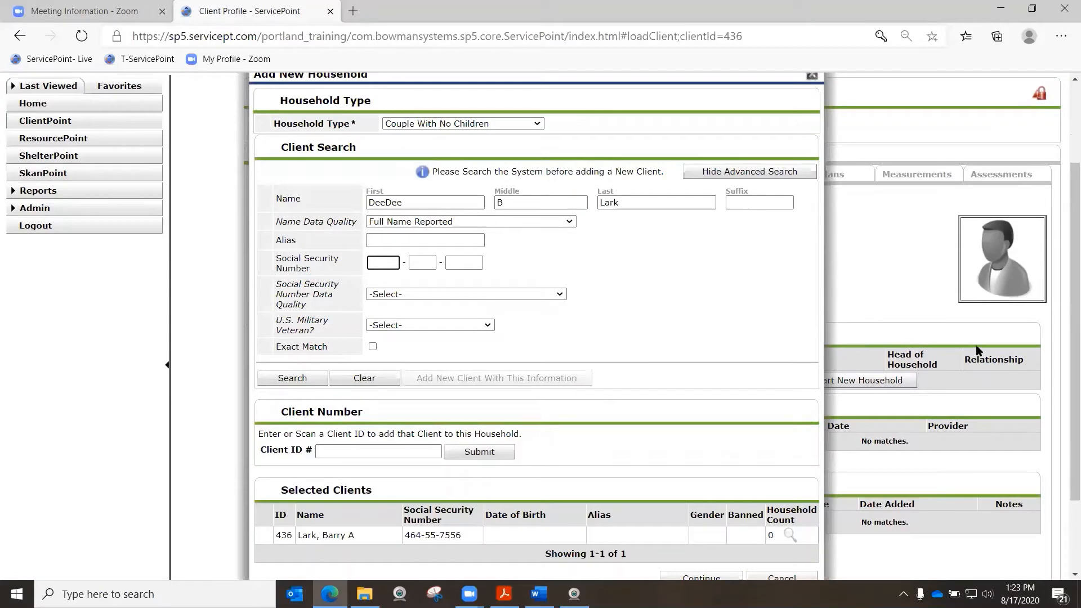
{"action": "type", "text": "435-"}
{"action": "type", "text": "85-"}
{"action": "type", "text": "7925"}
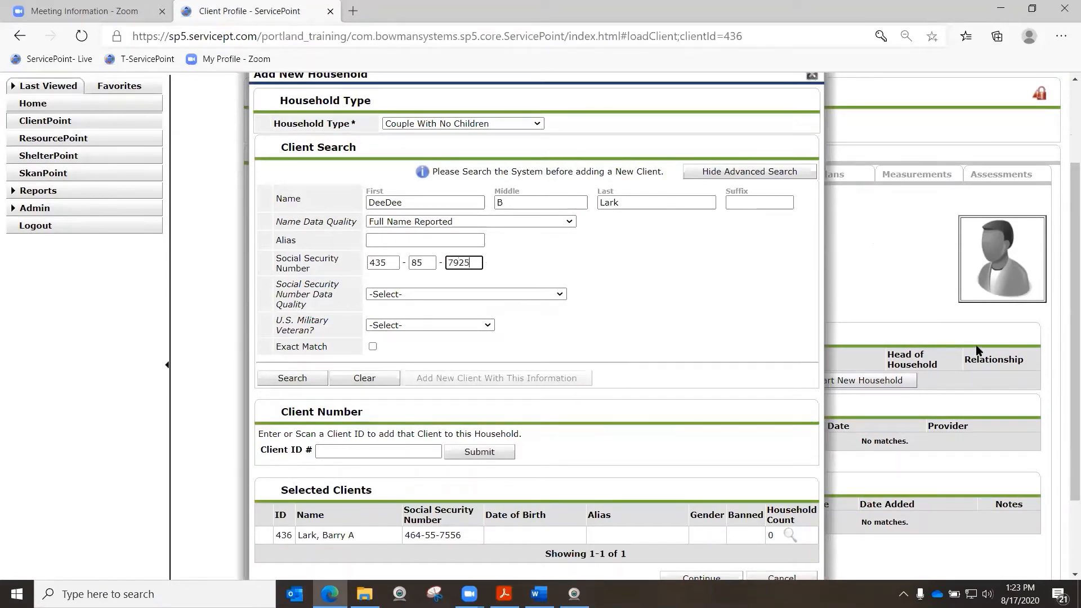
{"action": "scroll", "coordinate": [1022, 379], "scroll_direction": "up", "scroll_amount": 2}
{"action": "left_click", "coordinate": [507, 370]}
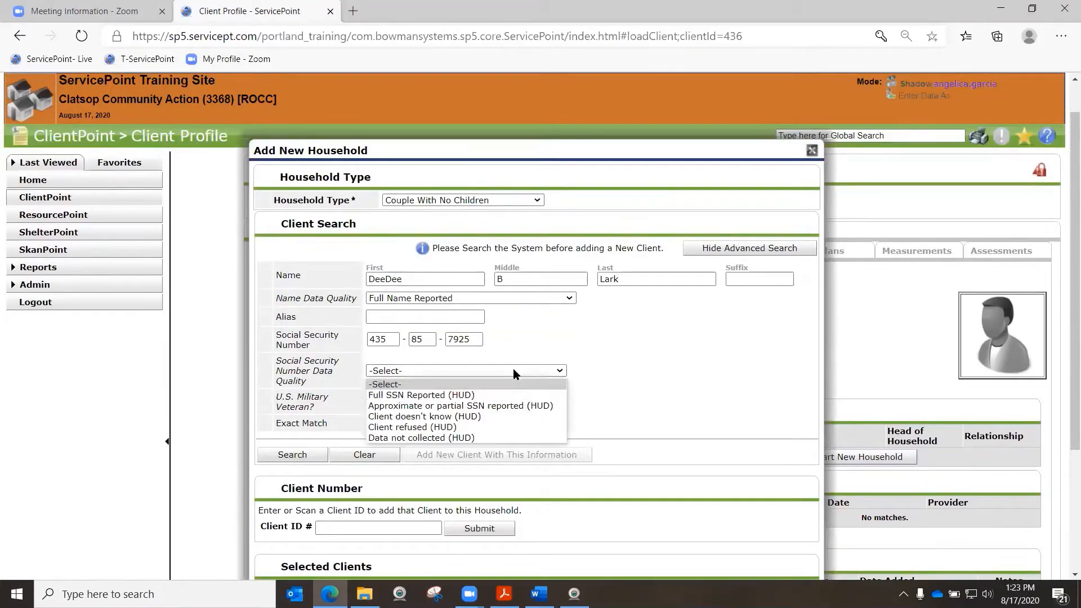
{"action": "left_click", "coordinate": [406, 394]}
{"action": "left_click", "coordinate": [433, 401]}
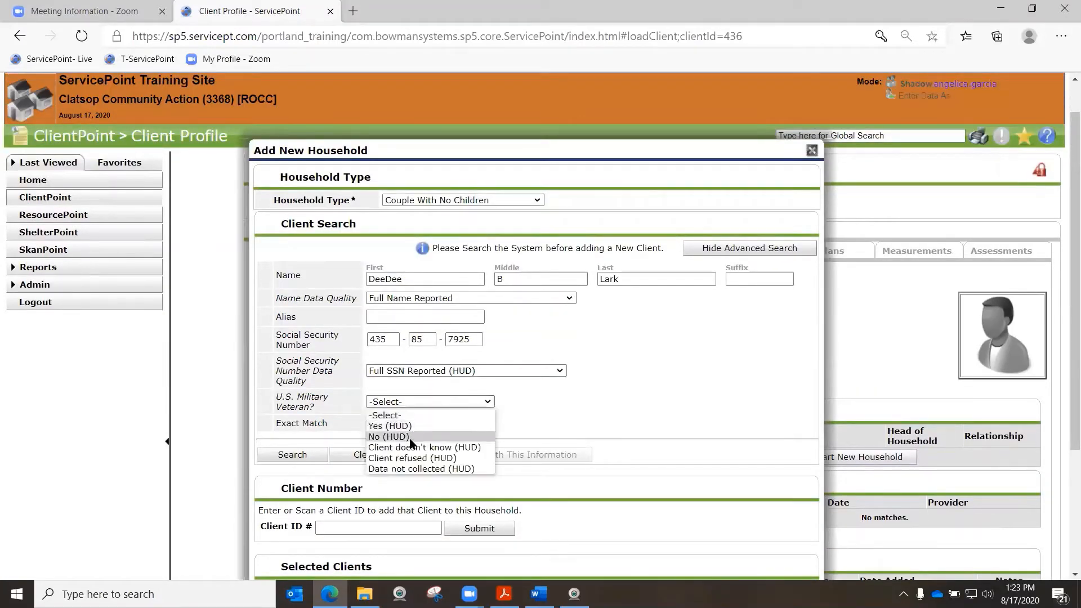
{"action": "left_click", "coordinate": [389, 436]}
{"action": "scroll", "coordinate": [541, 386], "scroll_direction": "down", "scroll_amount": 4}
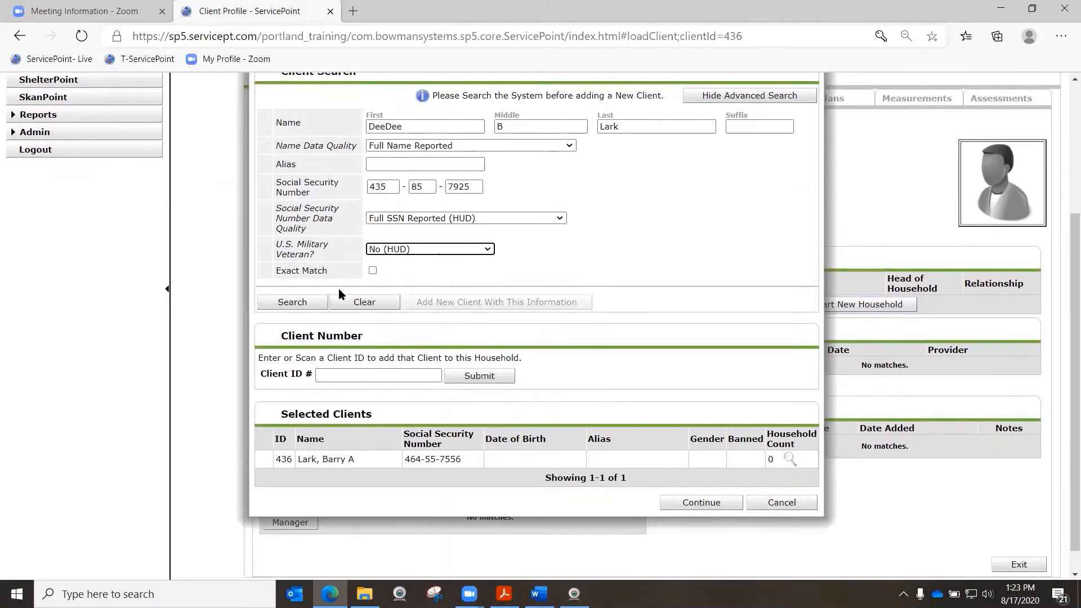
- Search for the partner, add her as a new client when none is found, and continue to household details
{"action": "left_click", "coordinate": [302, 304]}
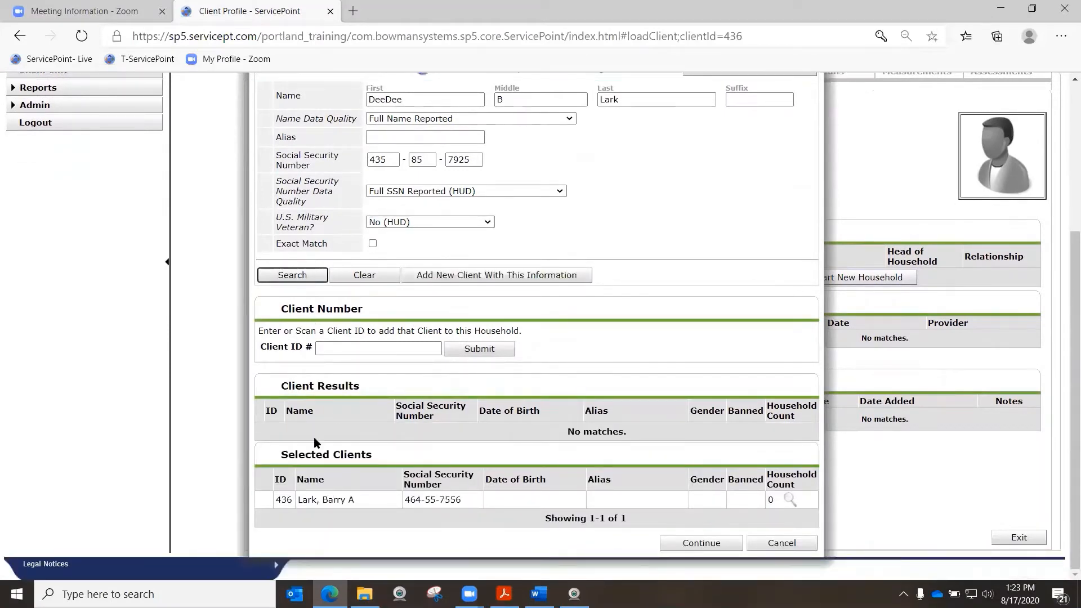
{"action": "left_click_drag", "start_coordinate": [279, 386], "coordinate": [356, 386]}
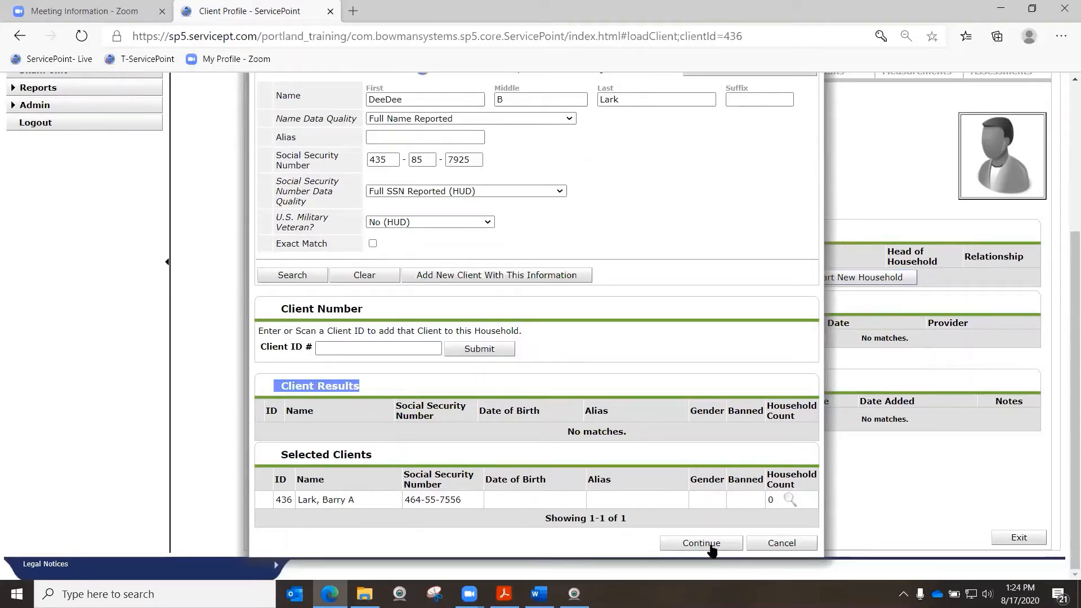
{"action": "left_click", "coordinate": [475, 276]}
{"action": "left_click", "coordinate": [574, 356]}
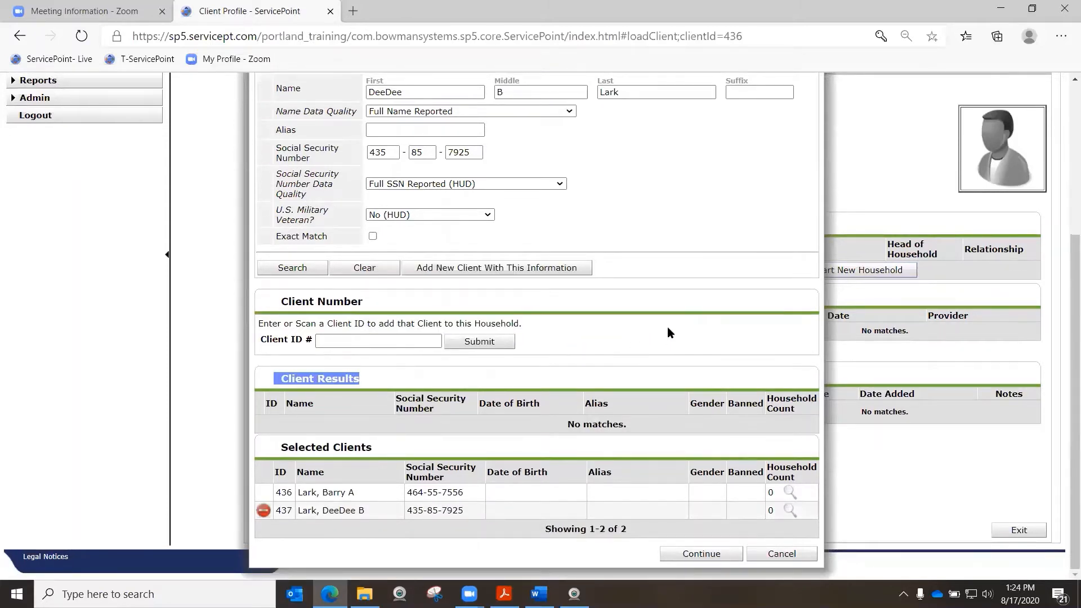
{"action": "left_click", "coordinate": [701, 554]}
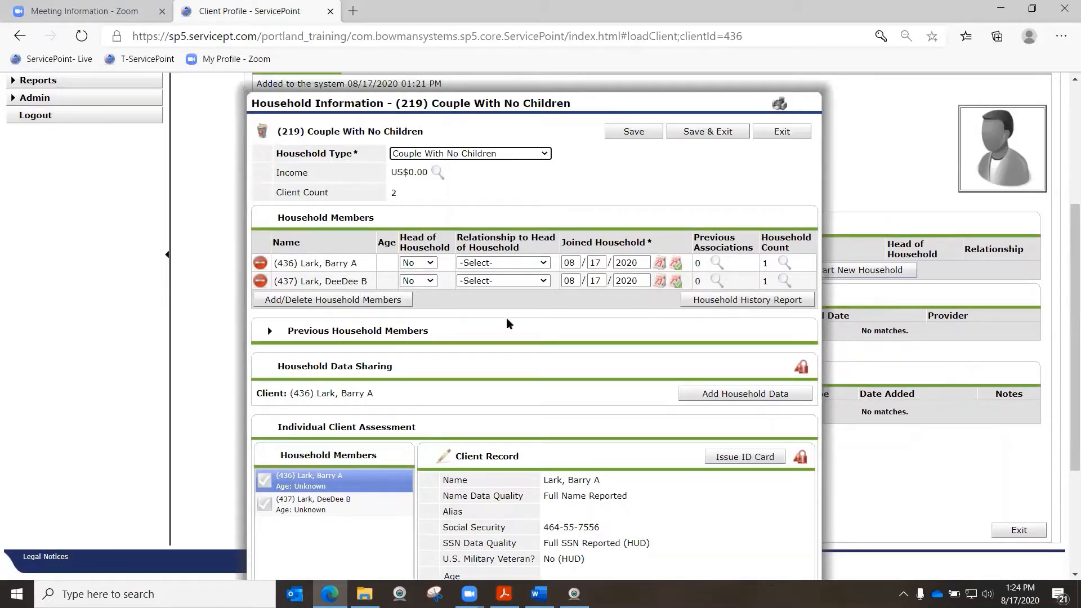
- Set the first member as Head of Household (Self), keeping the join date 08/17/2020
{"action": "left_click", "coordinate": [430, 263]}
{"action": "left_click", "coordinate": [419, 276]}
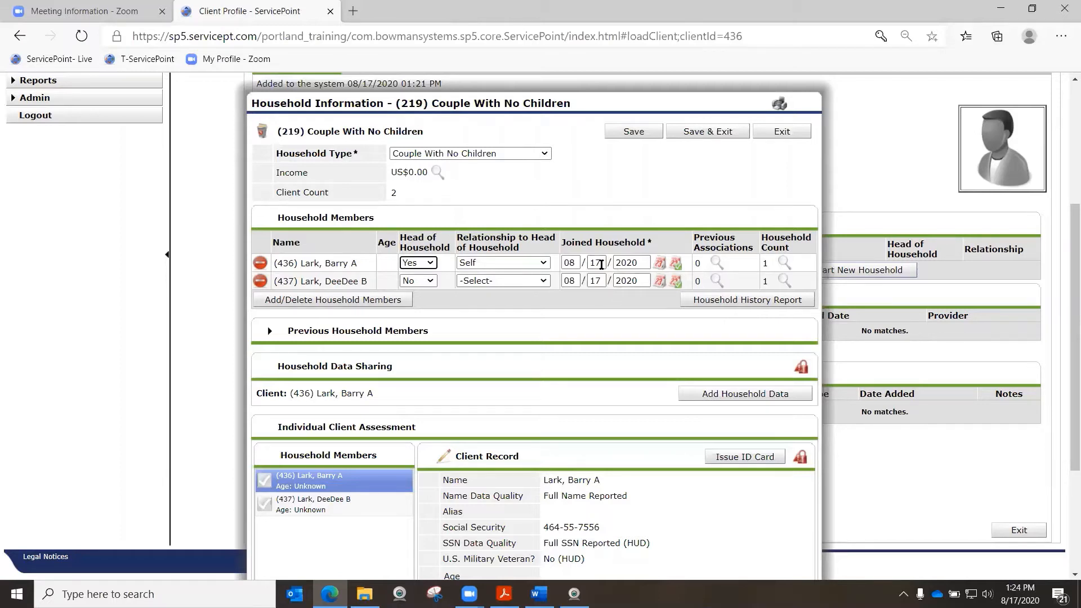
{"action": "double_click", "coordinate": [604, 261]}
{"action": "type", "text": "14"}
{"action": "double_click", "coordinate": [601, 260]}
{"action": "type", "text": "17"}
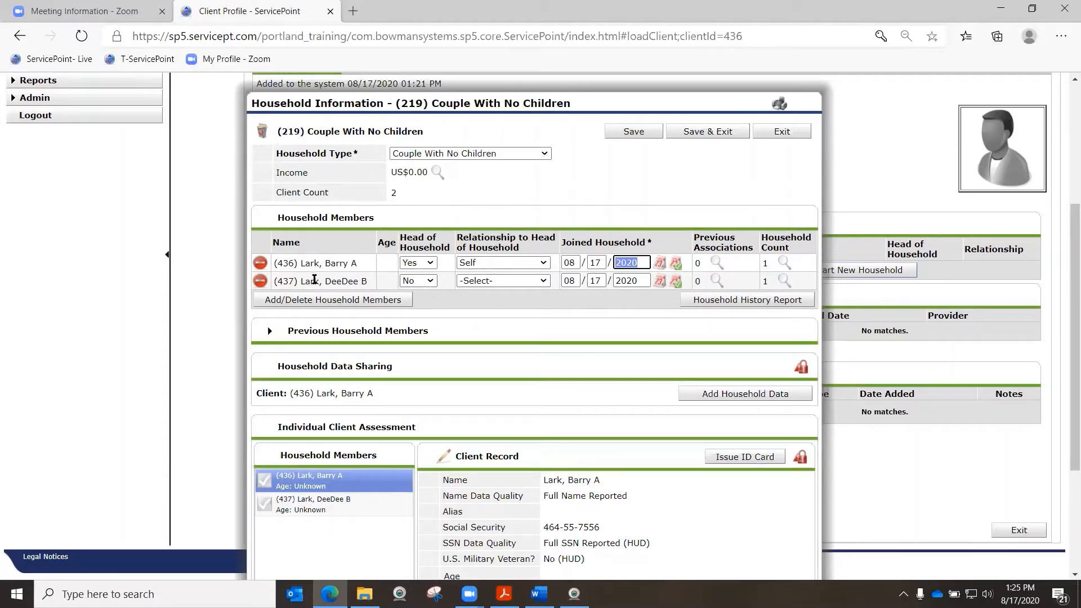
- Set the second member's relationship to head of household as Wife and save the household
{"action": "left_click", "coordinate": [515, 282]}
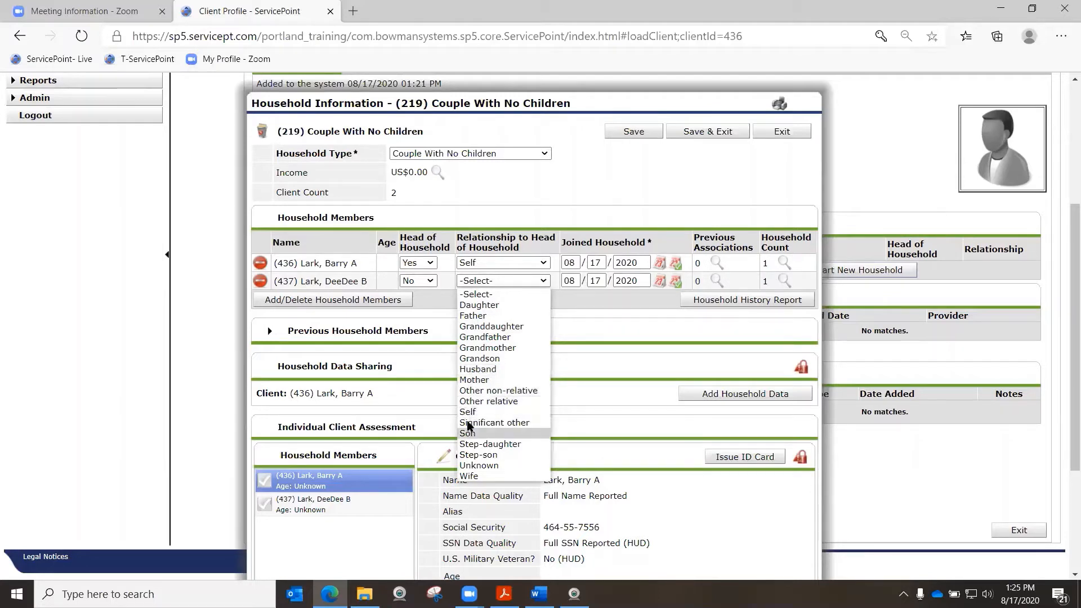
{"action": "left_click", "coordinate": [471, 476]}
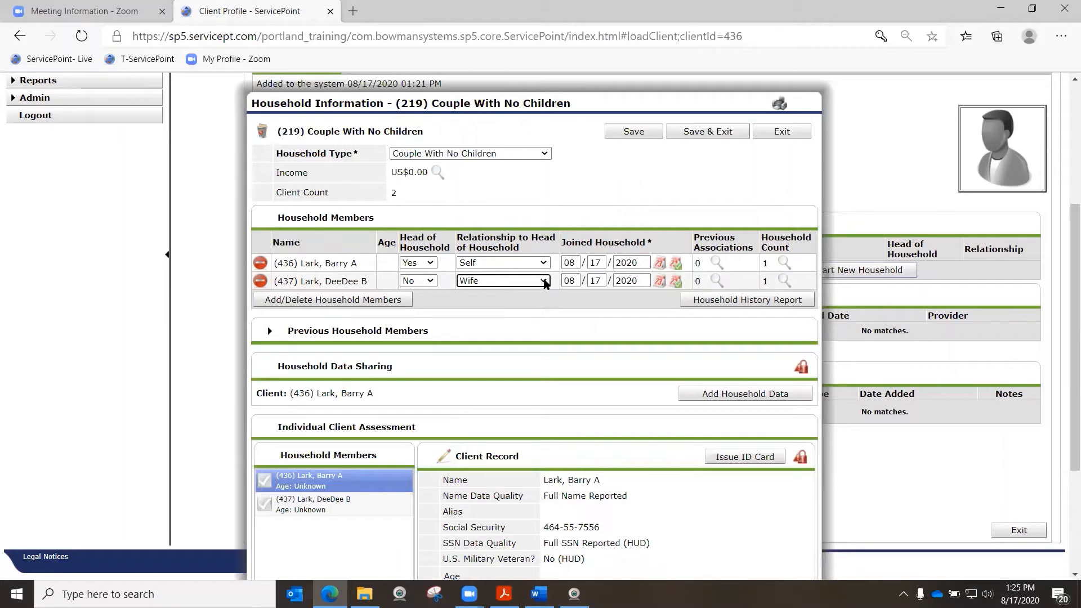
{"action": "left_click", "coordinate": [545, 281]}
{"action": "left_click", "coordinate": [533, 218]}
{"action": "left_click", "coordinate": [708, 131]}
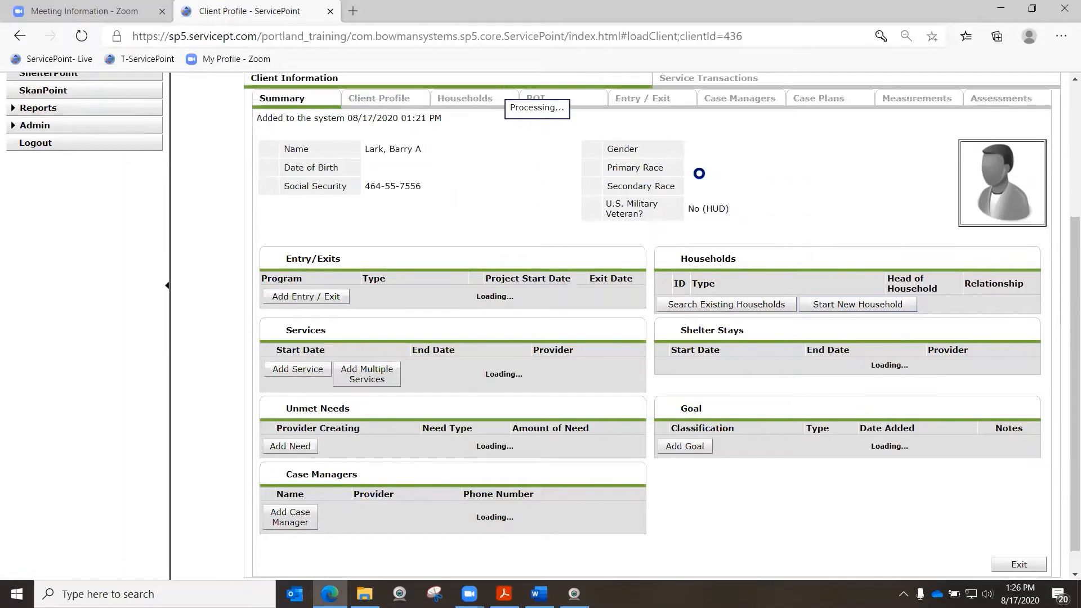
- Check the release of information step in the workflow PDF, then open the client's ROI tab
{"action": "scroll", "coordinate": [792, 271], "scroll_direction": "up", "scroll_amount": 2}
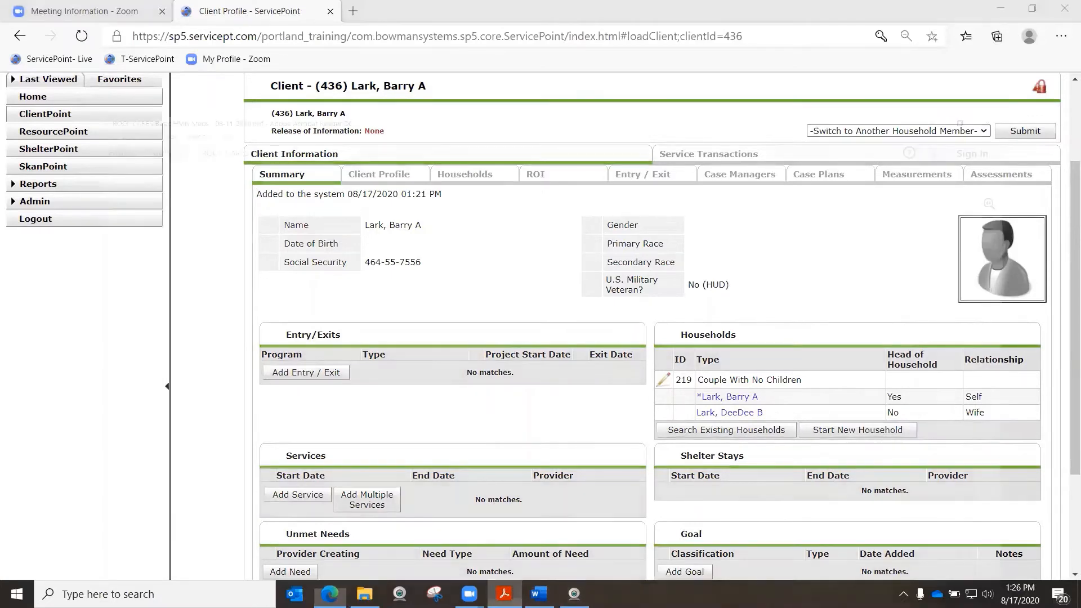
{"action": "left_click", "coordinate": [503, 594]}
{"action": "left_click_drag", "start_coordinate": [114, 373], "coordinate": [287, 373]}
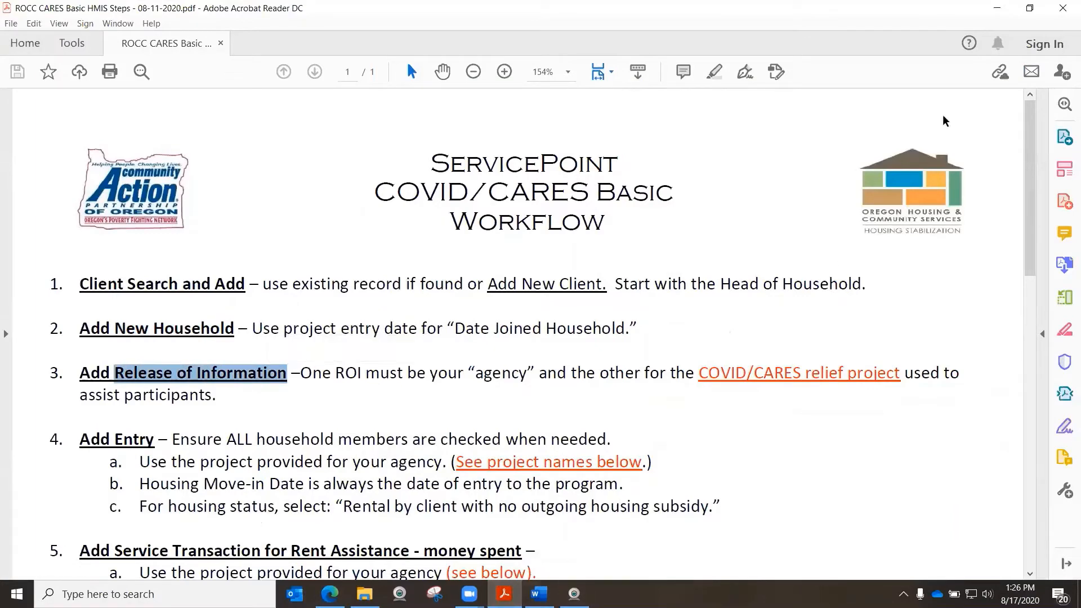
{"action": "left_click", "coordinate": [997, 8]}
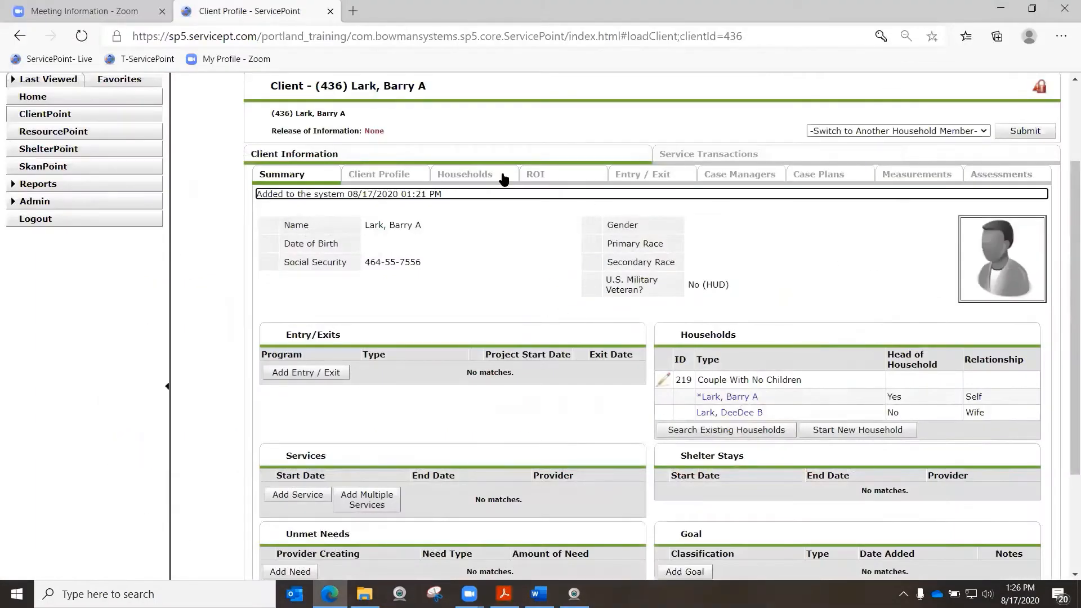
{"action": "left_click", "coordinate": [539, 179]}
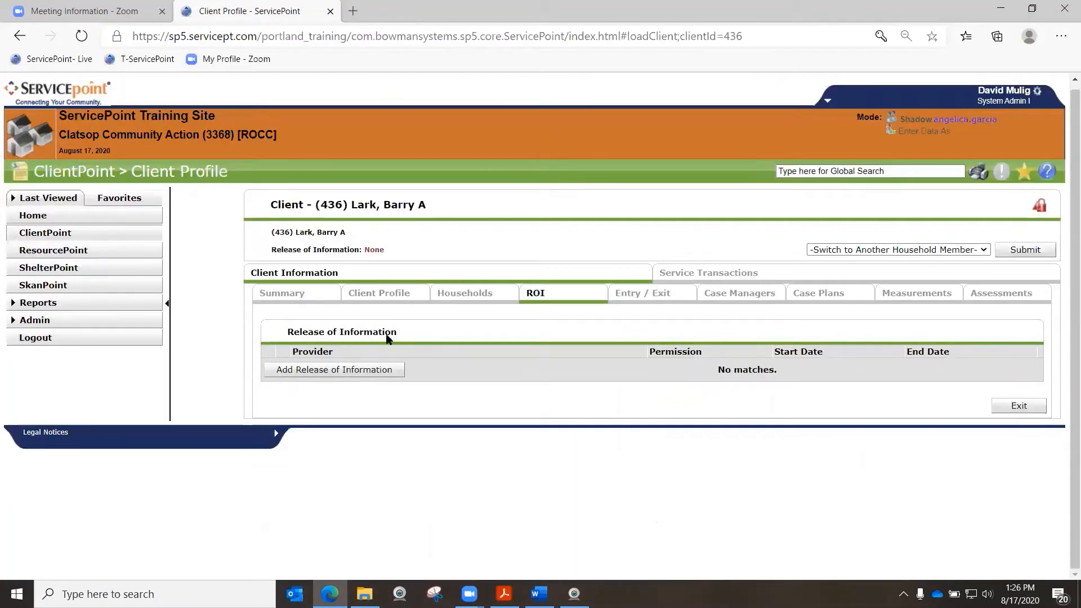
- Add a new Release of Information for all household members and launch the Provider Search
{"action": "left_click", "coordinate": [318, 372]}
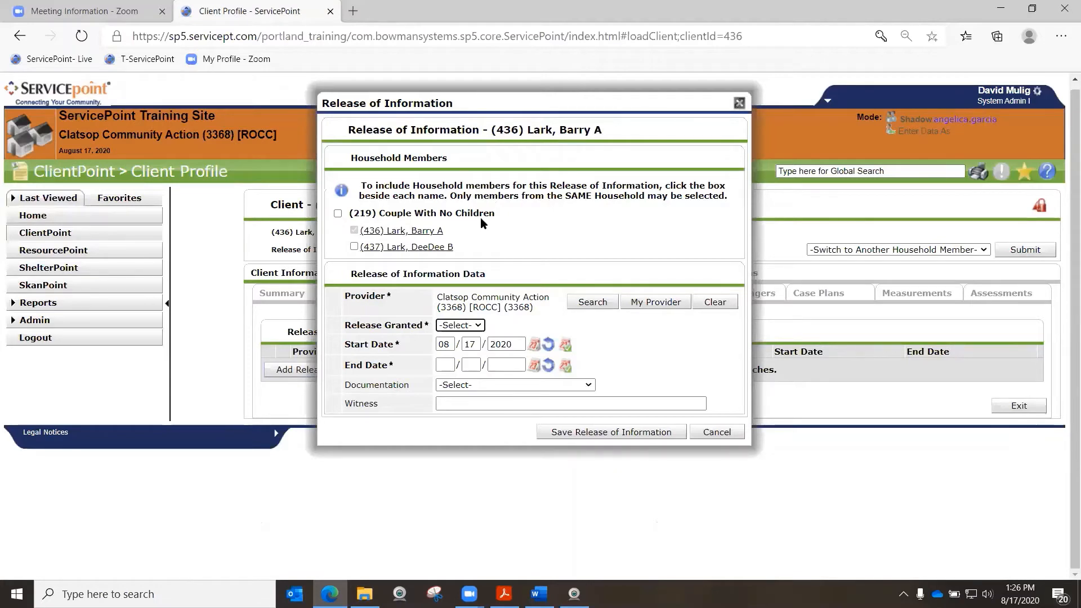
{"action": "left_click", "coordinate": [337, 213]}
{"action": "left_click_drag", "start_coordinate": [351, 293], "coordinate": [382, 299]}
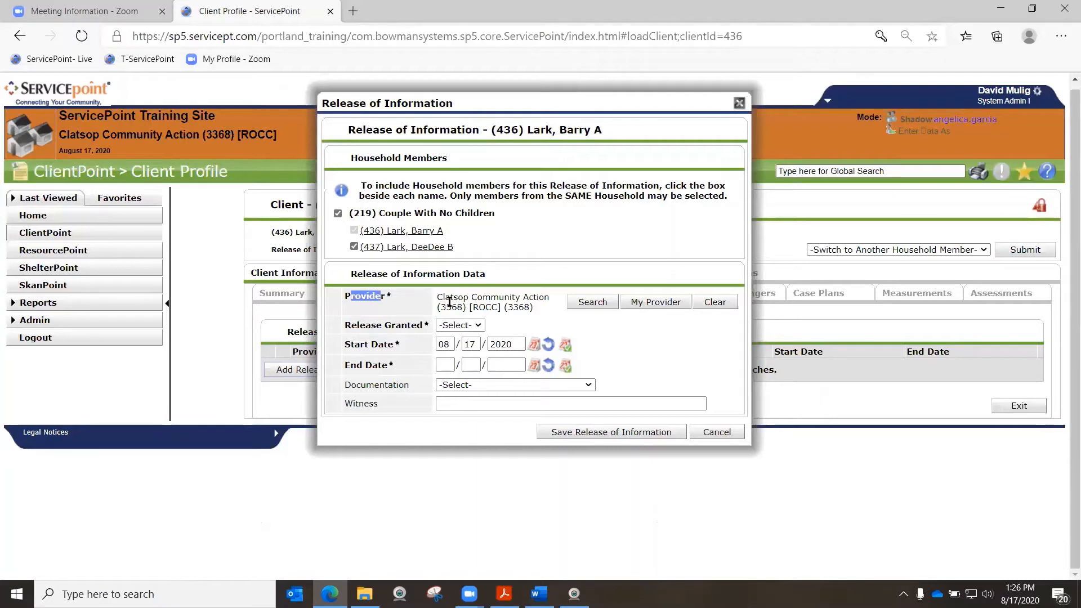
{"action": "left_click", "coordinate": [508, 293]}
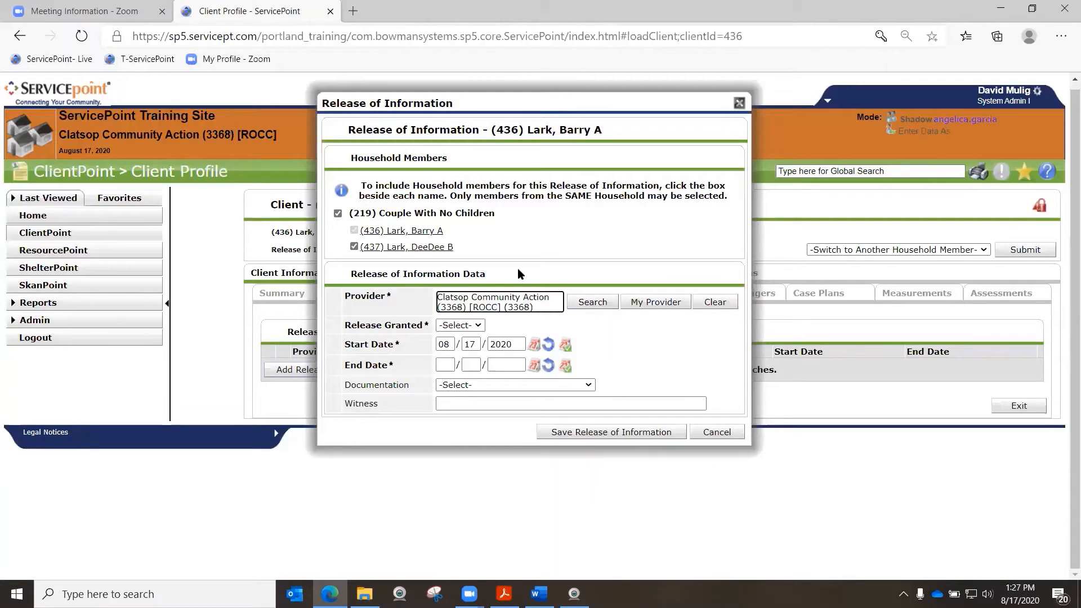
{"action": "left_click", "coordinate": [593, 303]}
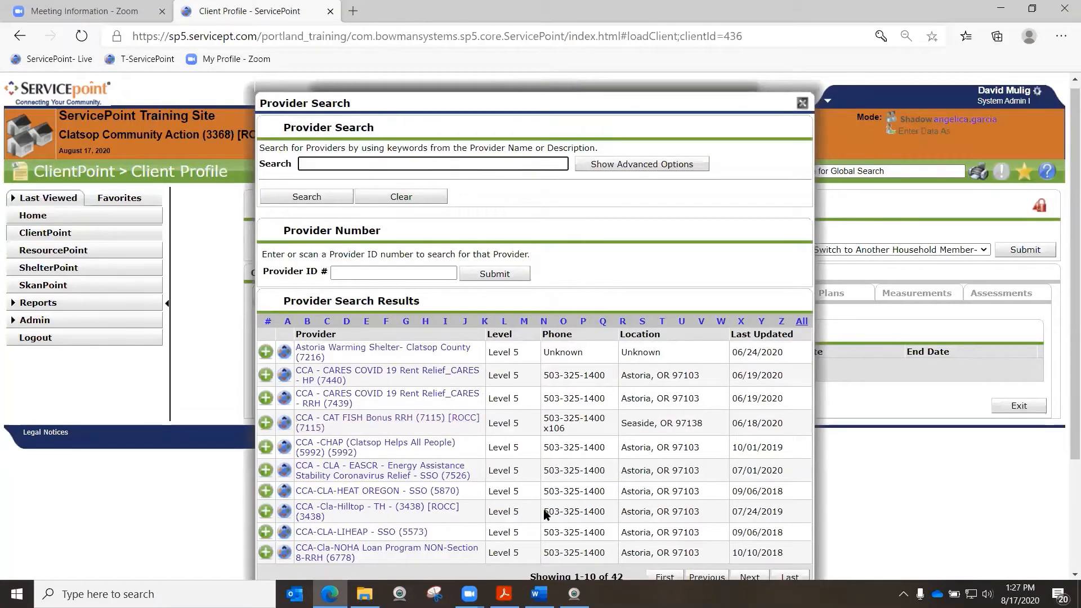
- Browse the provider list and view the CARES COVID 19 HP provider's details
{"action": "scroll", "coordinate": [606, 281], "scroll_direction": "down", "scroll_amount": 2}
{"action": "scroll", "coordinate": [607, 280], "scroll_direction": "up", "scroll_amount": 2}
{"action": "left_click", "coordinate": [348, 163]}
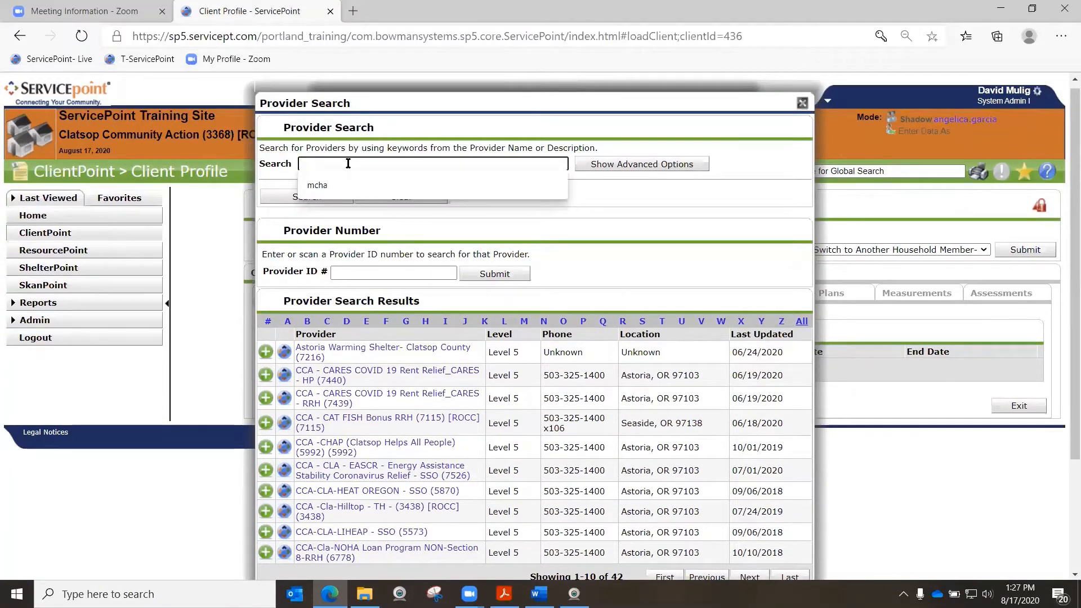
{"action": "left_click", "coordinate": [305, 381]}
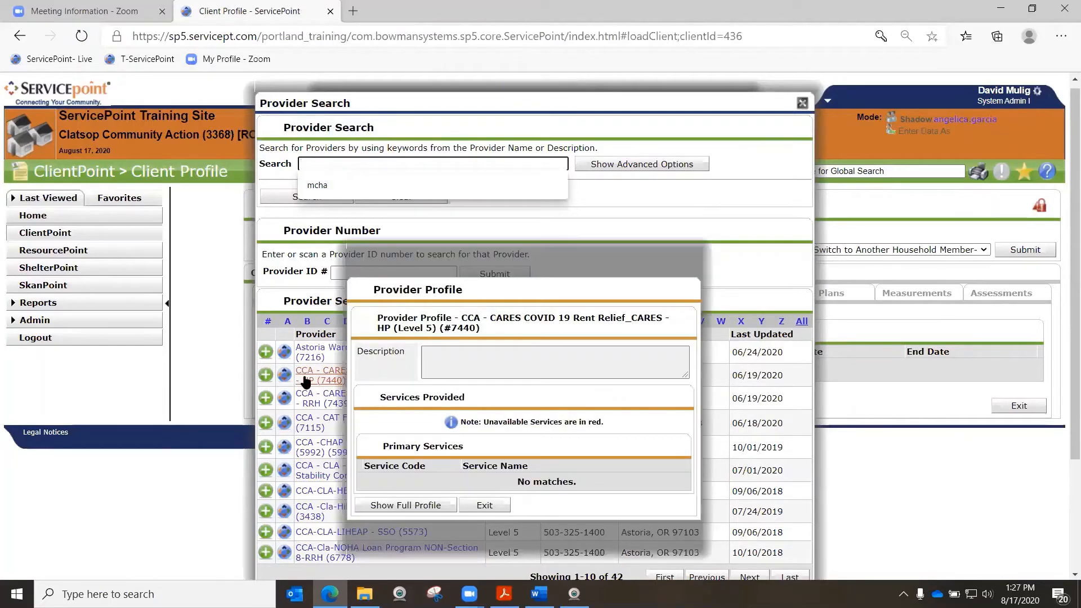
{"action": "left_click", "coordinate": [499, 504]}
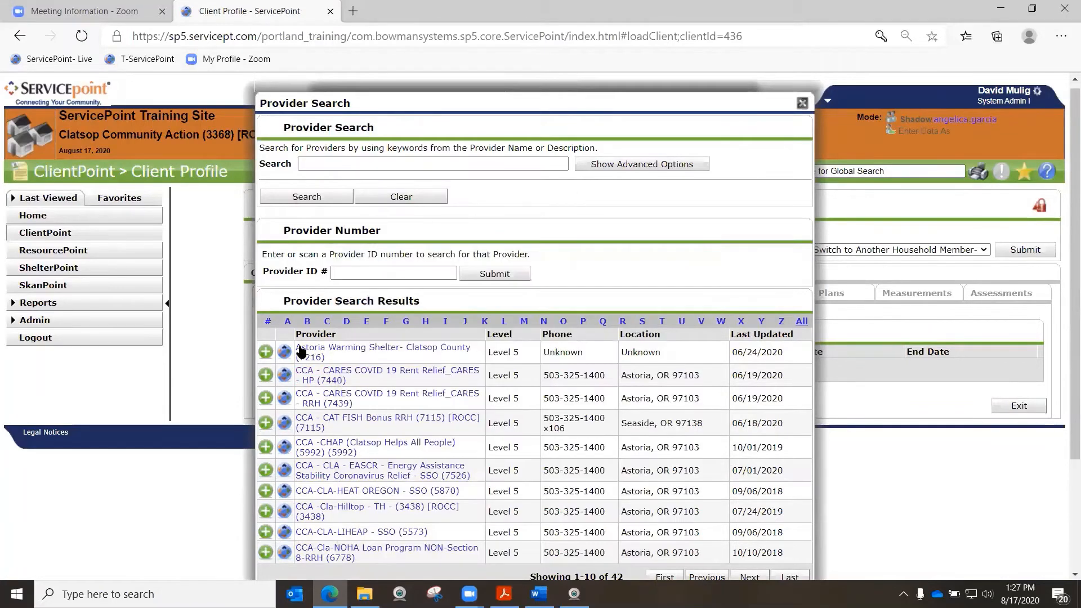
- Search providers for 'care' and add CCA - CARES COVID 19 Rent Relief_CARES - HP (7440)
{"action": "left_click", "coordinate": [302, 168]}
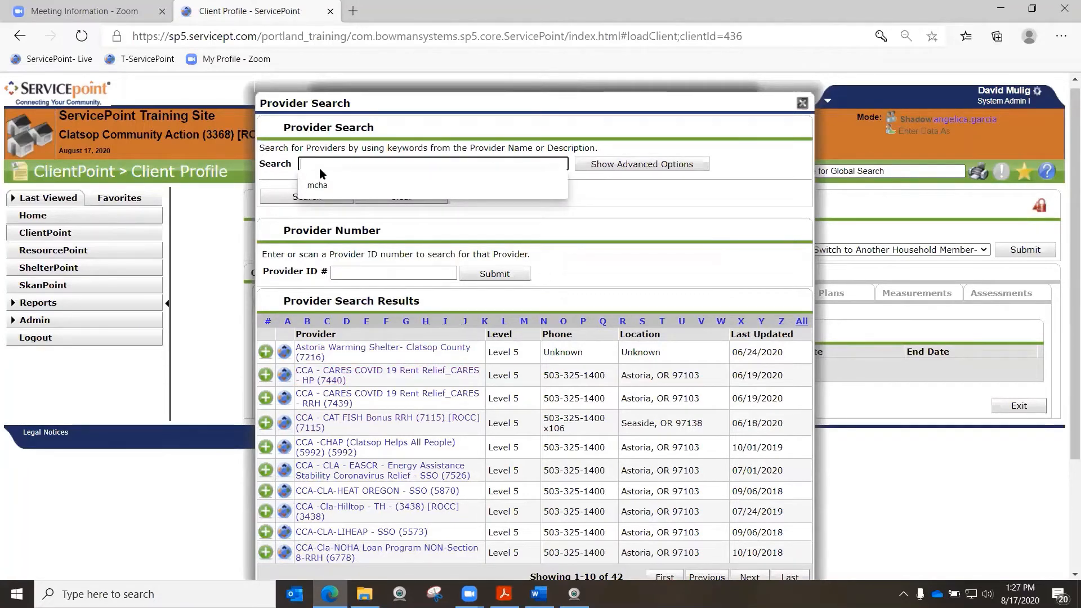
{"action": "type", "text": "care"}
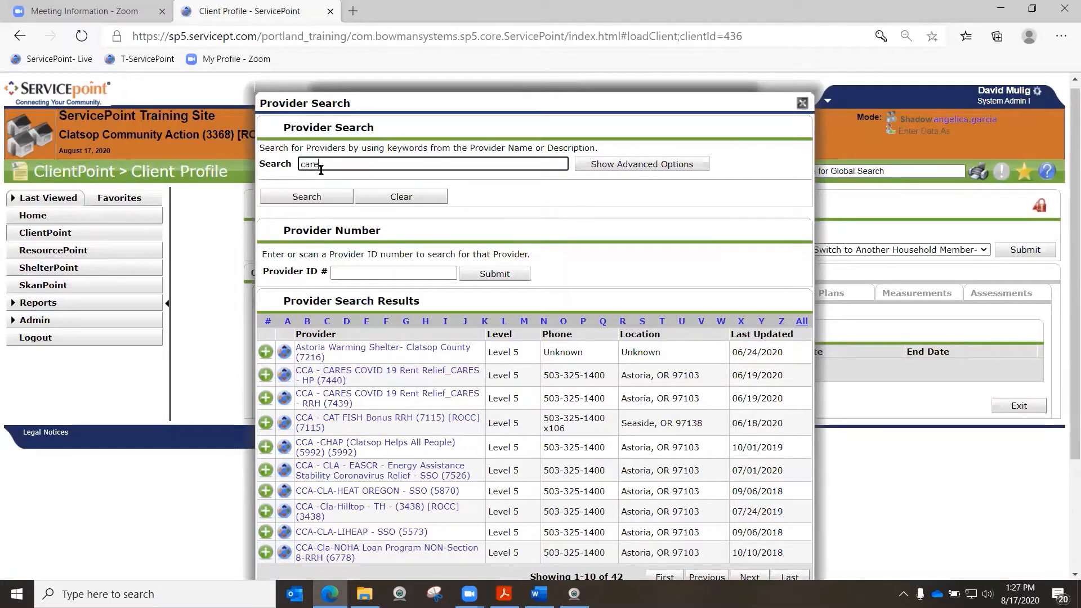
{"action": "key", "text": "Return"}
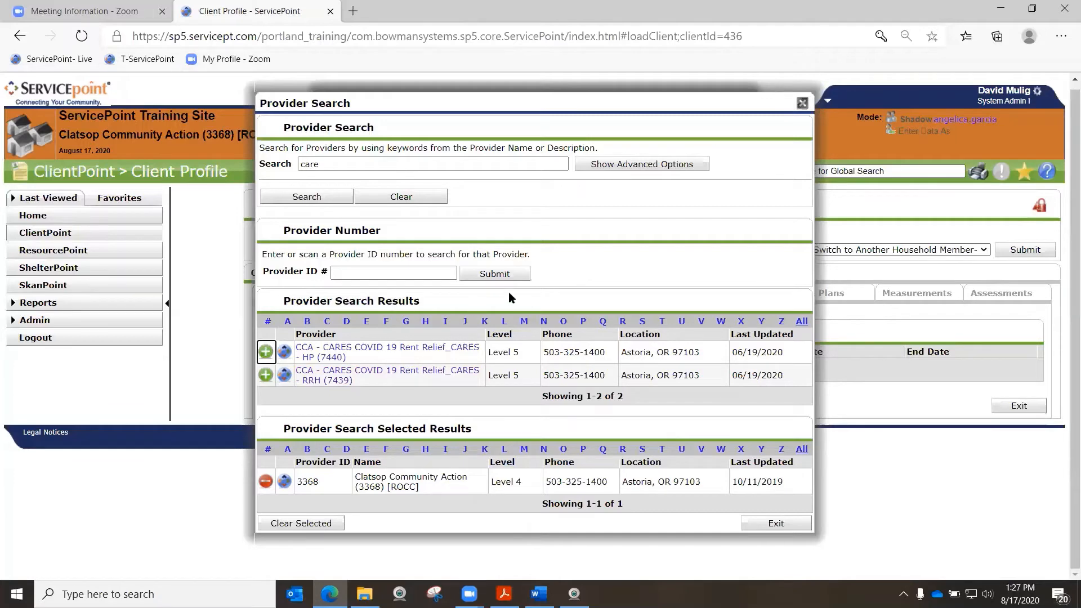
{"action": "left_click", "coordinate": [328, 357]}
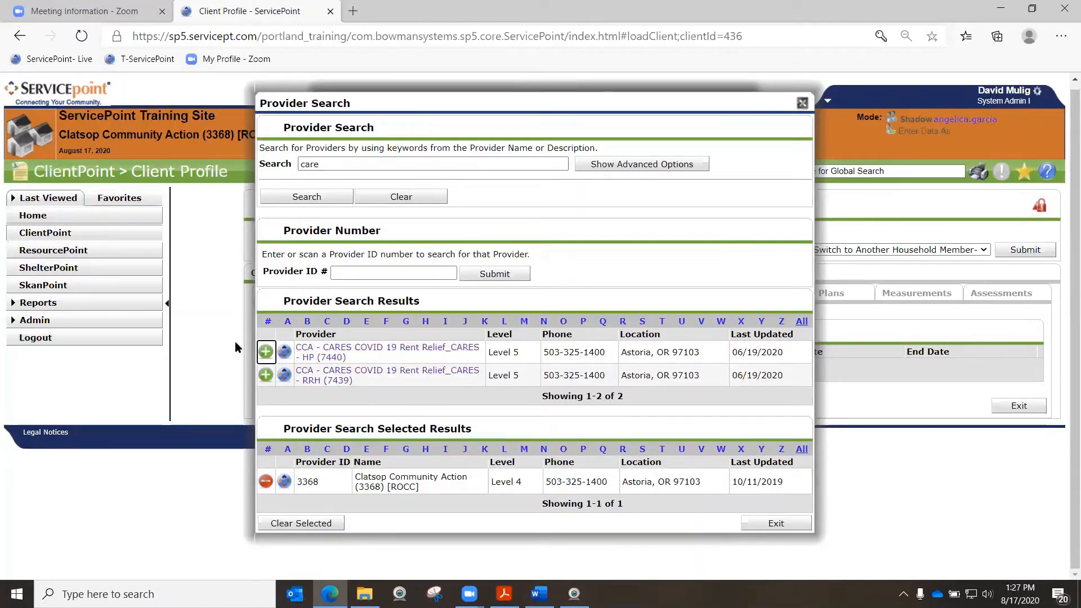
{"action": "left_click", "coordinate": [309, 365]}
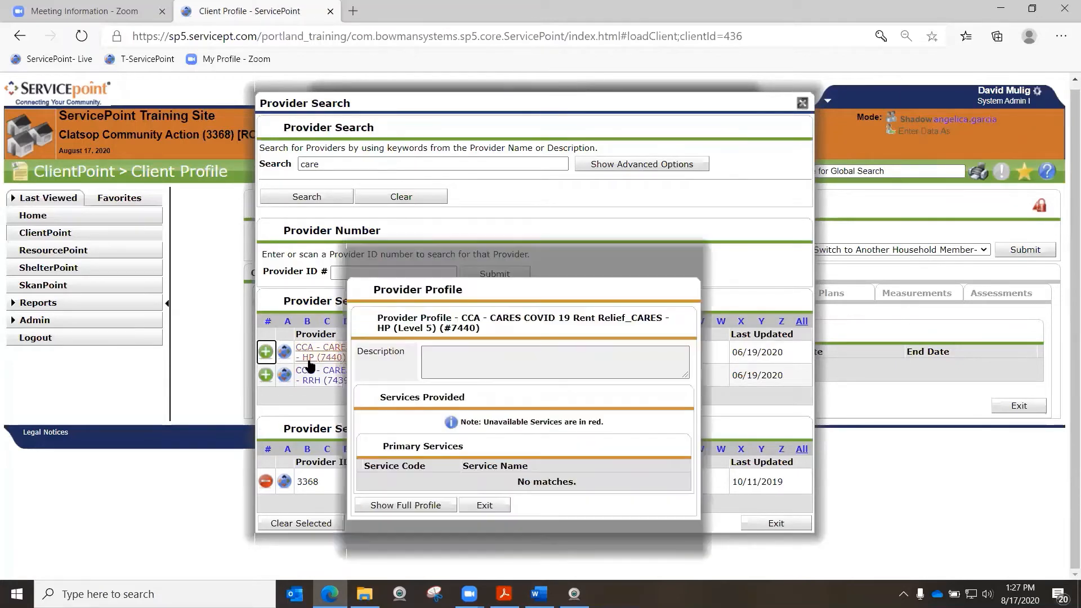
{"action": "left_click", "coordinate": [485, 507]}
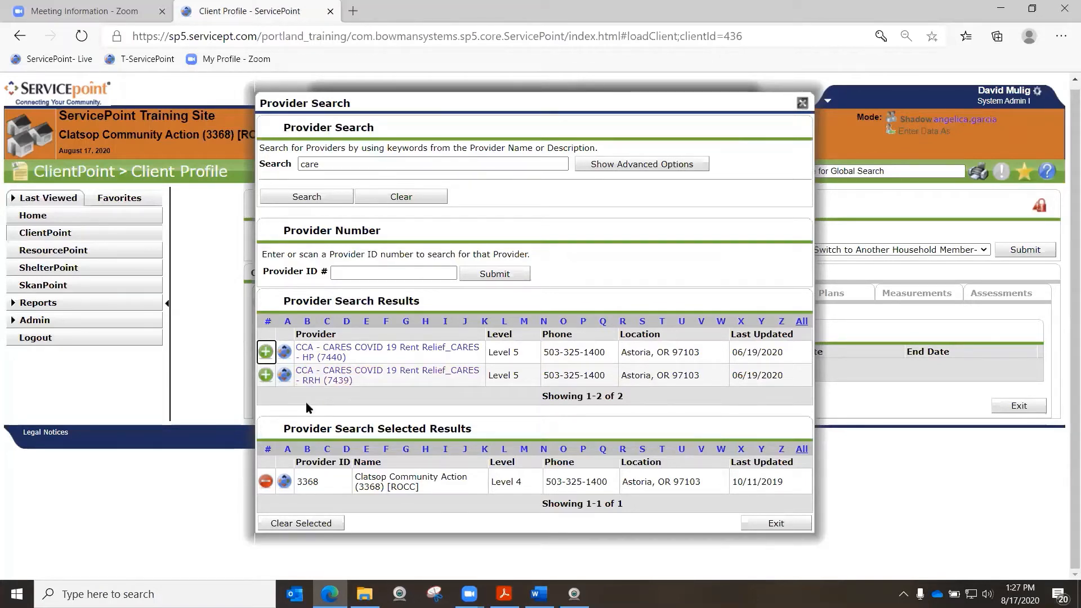
{"action": "left_click", "coordinate": [263, 354]}
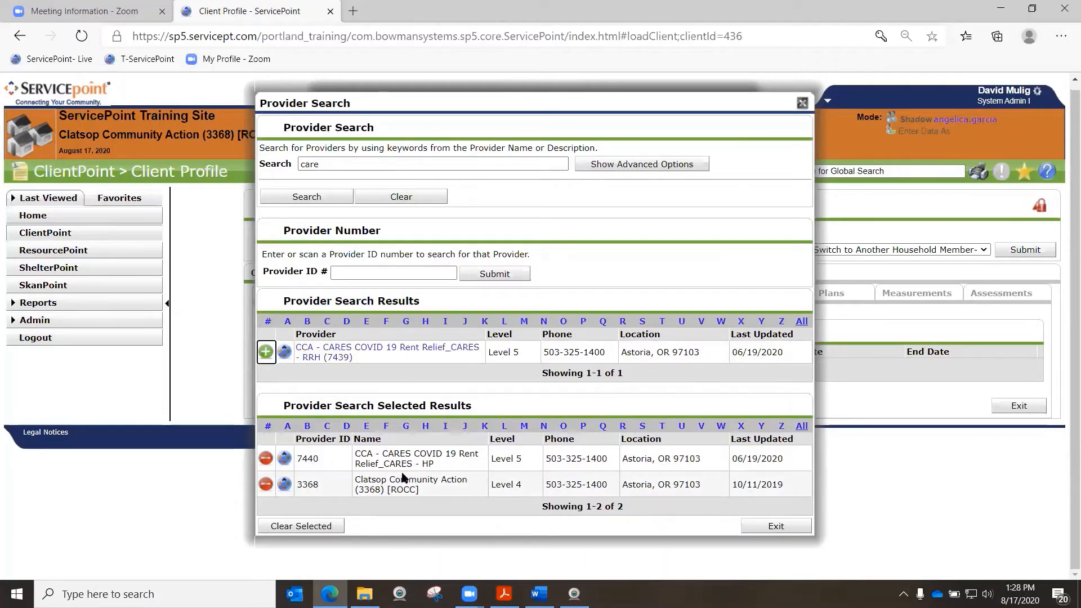
- Set Release Granted to Yes with an end date of 08/17/2027
{"action": "left_click", "coordinate": [782, 529]}
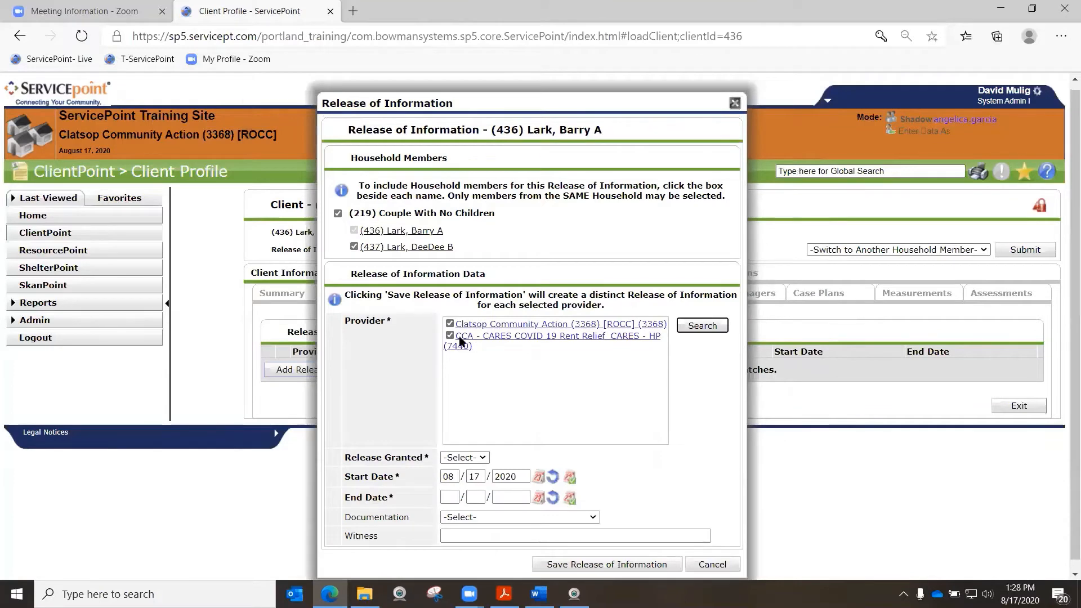
{"action": "scroll", "coordinate": [474, 351], "scroll_direction": "down", "scroll_amount": 1}
{"action": "left_click", "coordinate": [481, 448]}
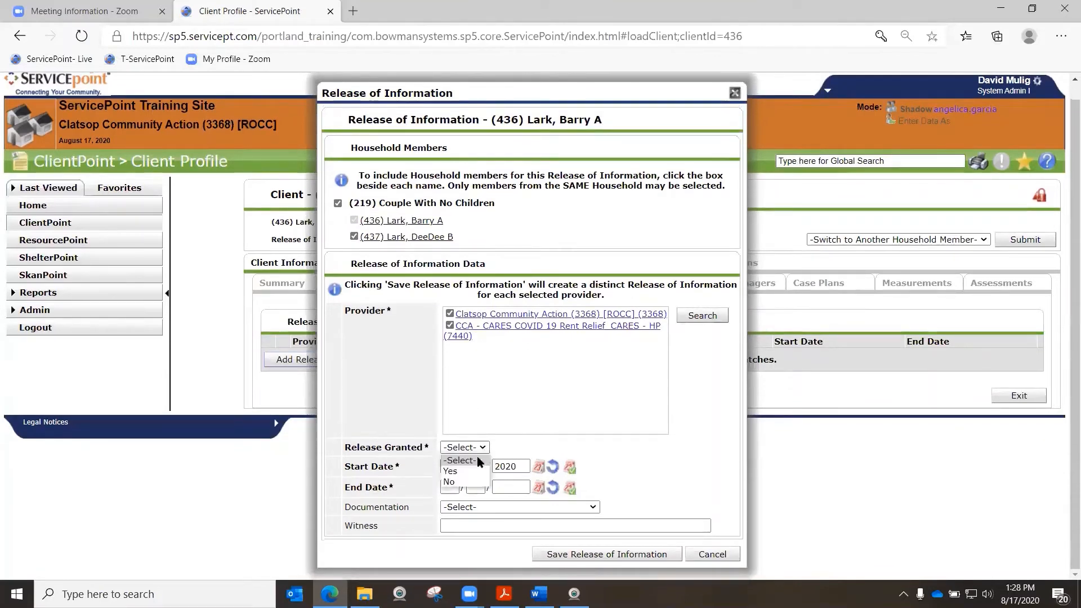
{"action": "left_click", "coordinate": [462, 471]}
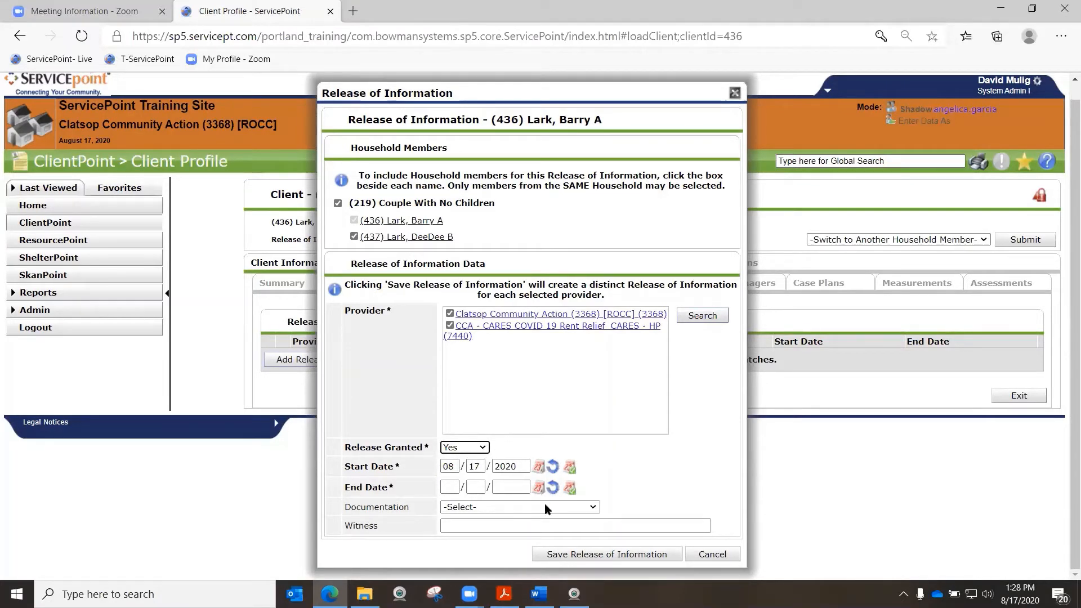
{"action": "left_click", "coordinate": [569, 489]}
{"action": "left_click", "coordinate": [510, 485]}
{"action": "left_click_drag", "start_coordinate": [511, 485], "coordinate": [523, 483]}
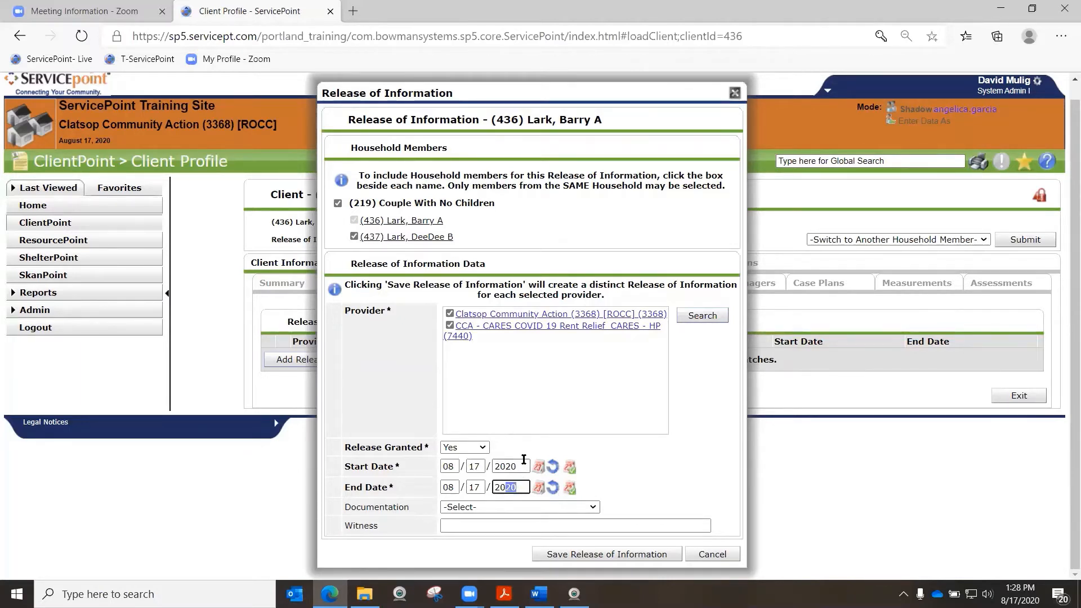
{"action": "type", "text": "27"}
- Set documentation to Verbal Consent and enter the witness's name
{"action": "left_click", "coordinate": [594, 507]}
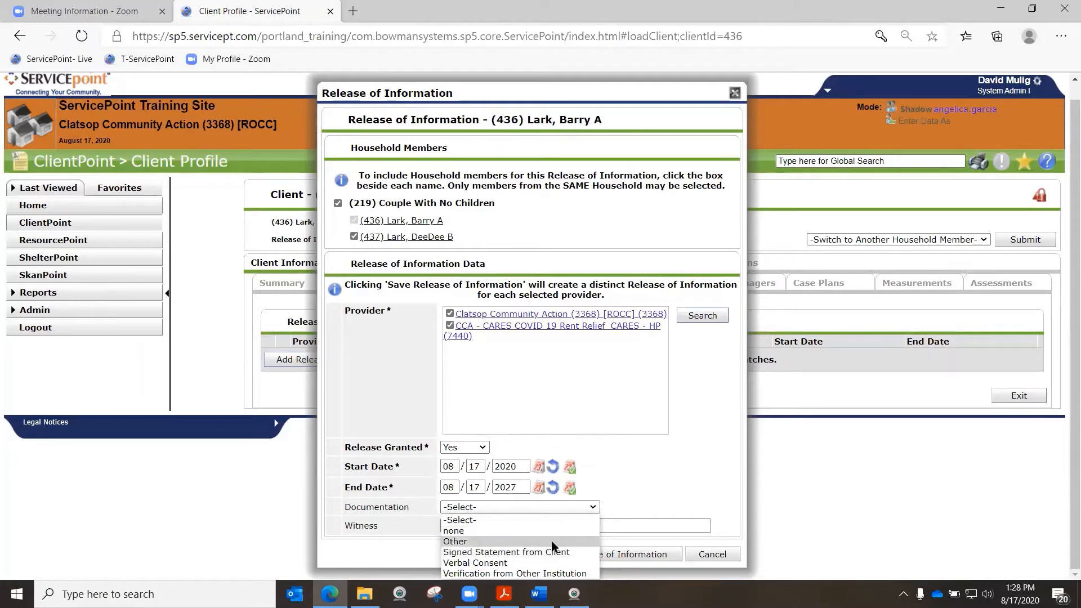
{"action": "left_click", "coordinate": [492, 563]}
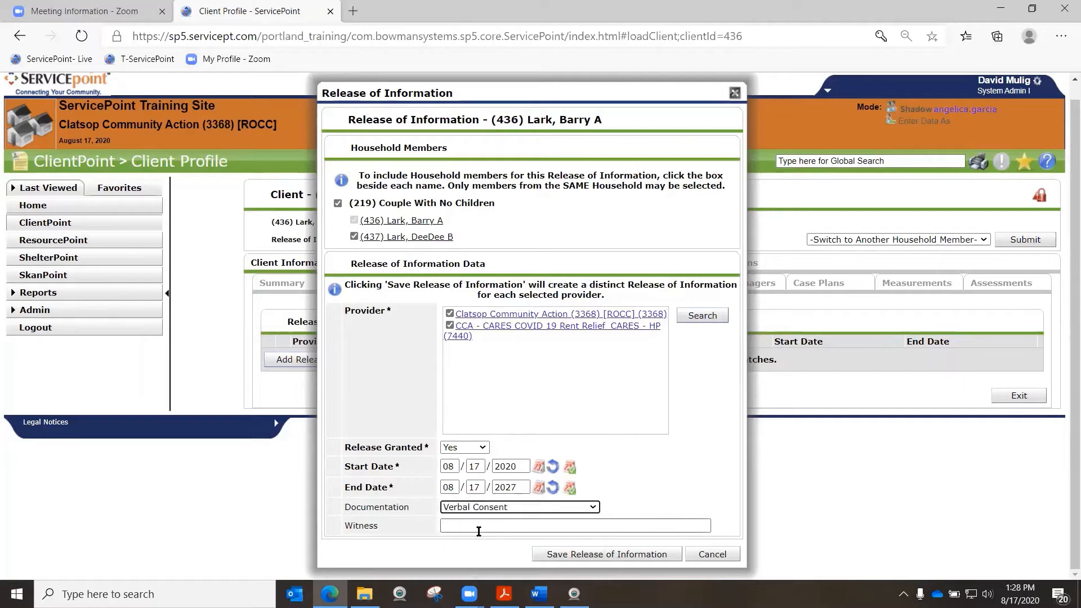
{"action": "left_click", "coordinate": [479, 529]}
{"action": "type", "text": "Cas"}
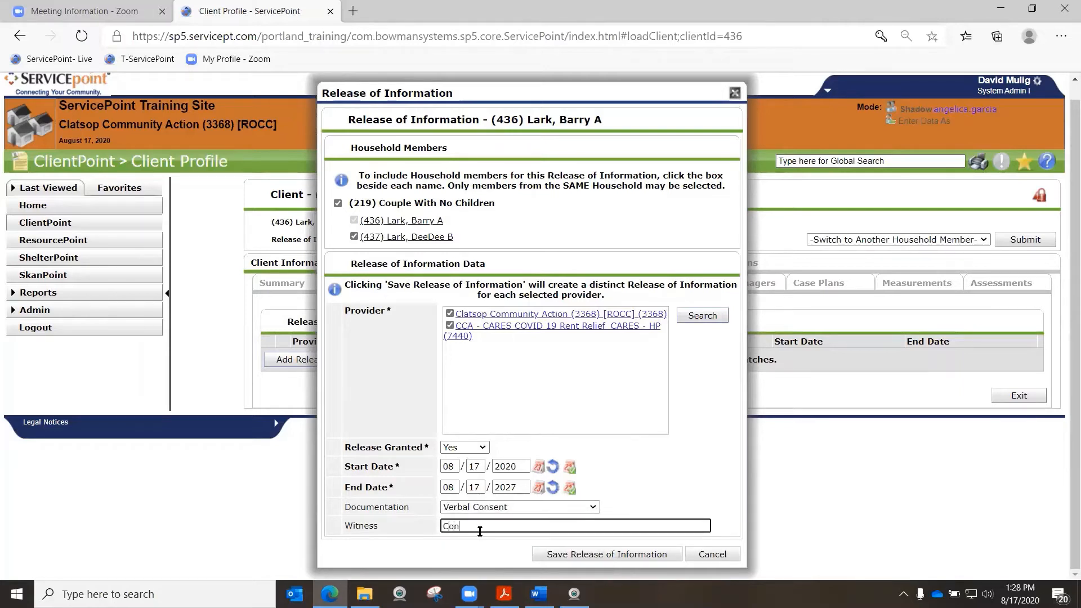
{"action": "key", "text": "BackSpace"}
{"action": "key", "text": "BackSpace"}
{"action": "key", "text": "BackSpace"}
{"action": "type", "text": "David"}
- Save the Release of Information, creating granted ROI records for both providers through 08/17/2027
{"action": "left_click", "coordinate": [595, 556]}
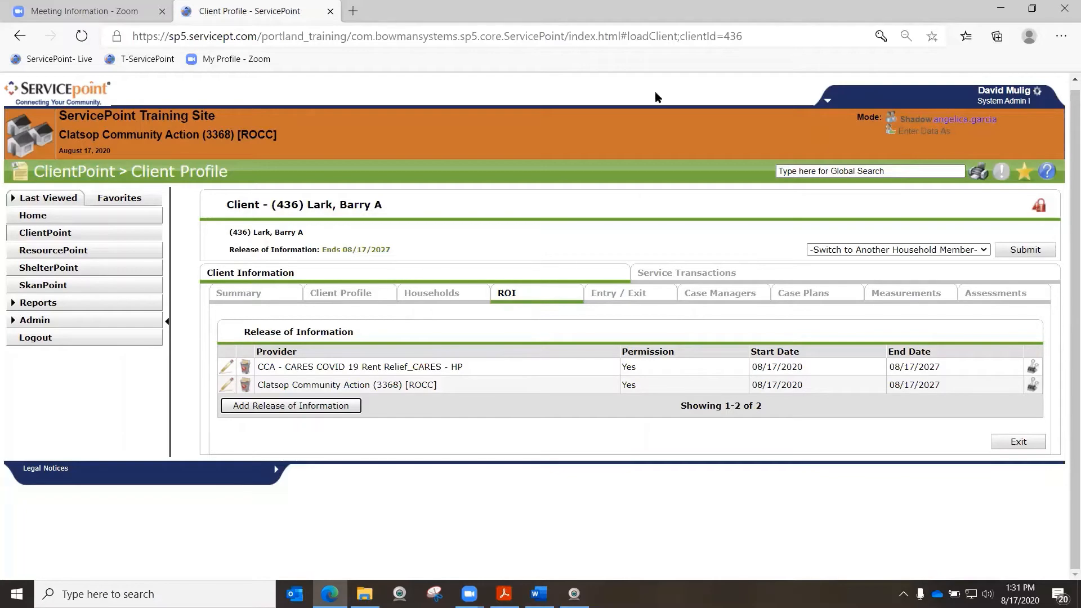
{"action": "left_click", "coordinate": [504, 594]}
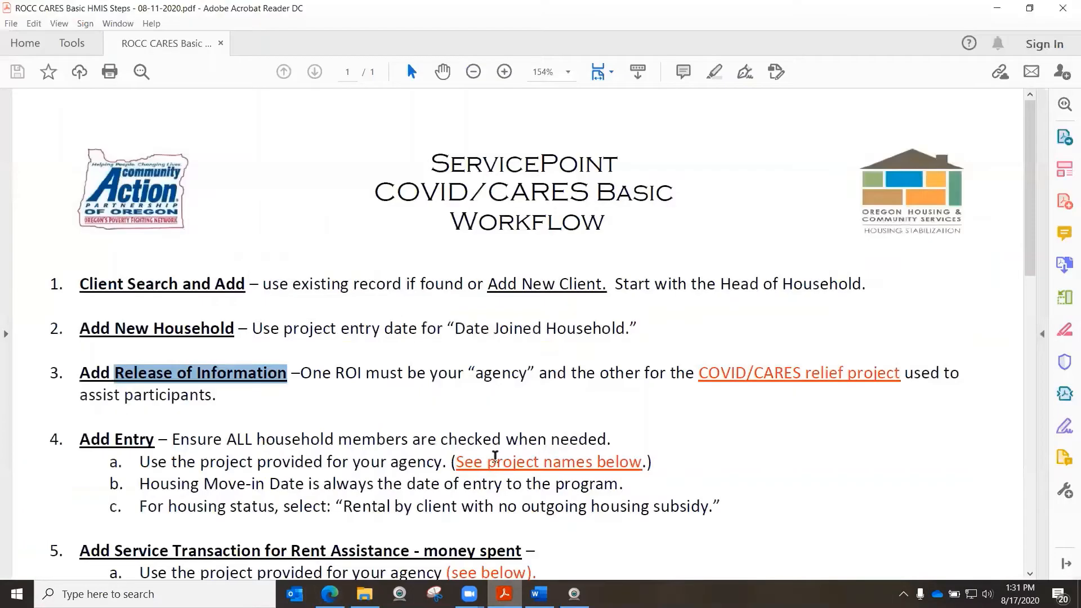
{"action": "scroll", "coordinate": [457, 375], "scroll_direction": "down", "scroll_amount": 3}
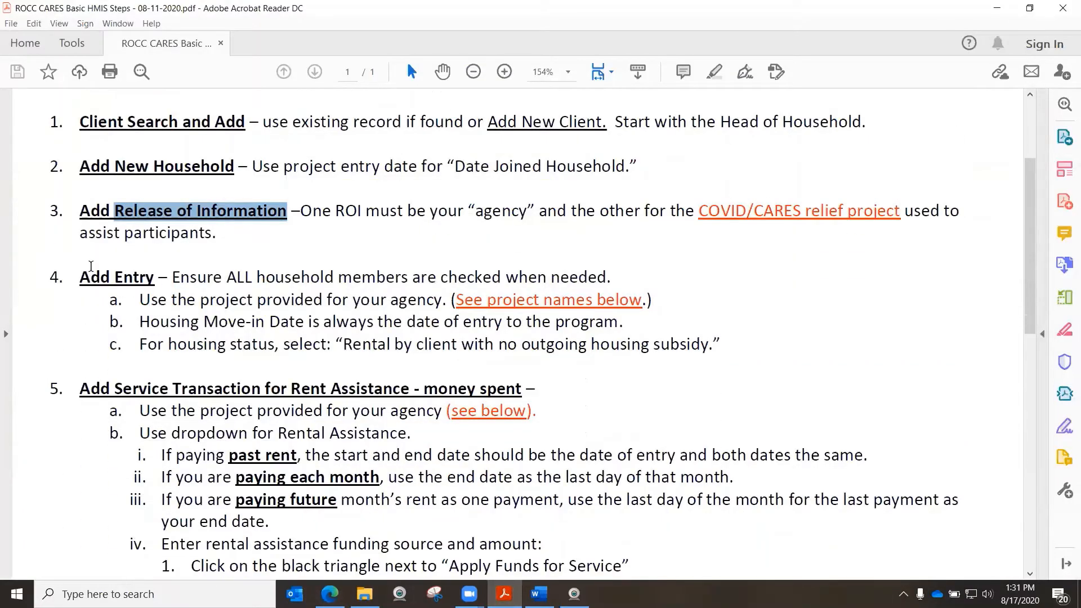
{"action": "left_click_drag", "start_coordinate": [82, 276], "coordinate": [720, 340]}
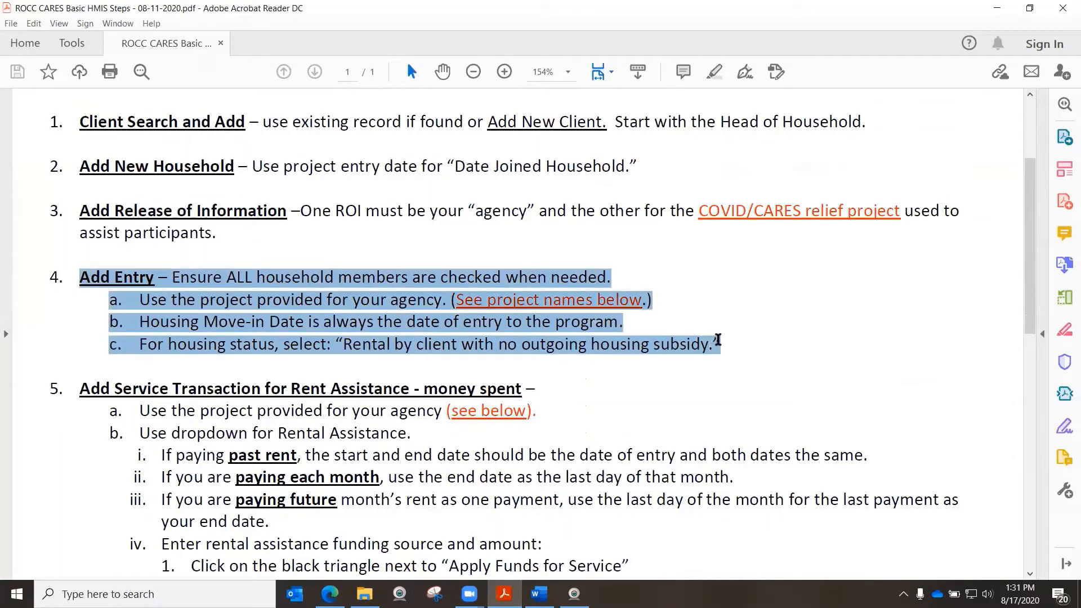
{"action": "left_click", "coordinate": [746, 279]}
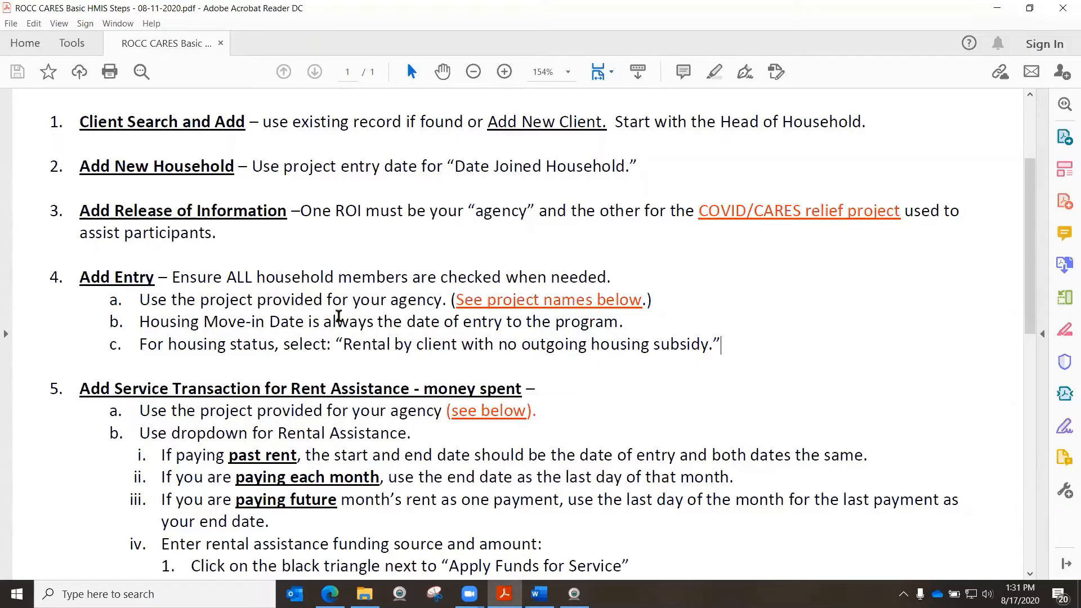
{"action": "left_click", "coordinate": [997, 8]}
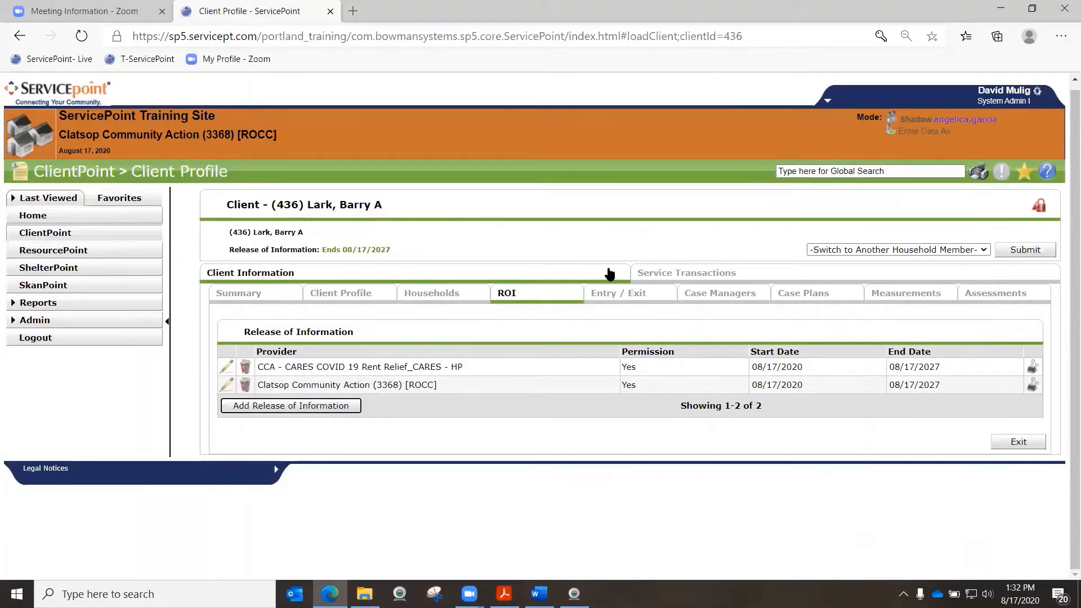
- Bring up the client's Summary, showing household 219, Couple With No Children, with both members
{"action": "left_click", "coordinate": [258, 293]}
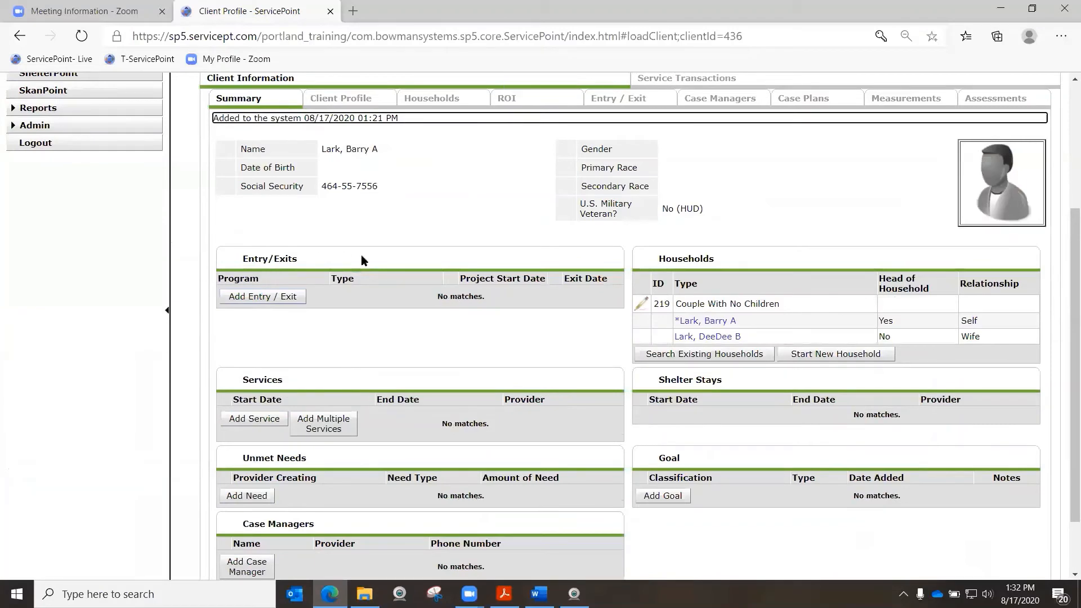
{"action": "scroll", "coordinate": [763, 360], "scroll_direction": "down", "scroll_amount": 2}
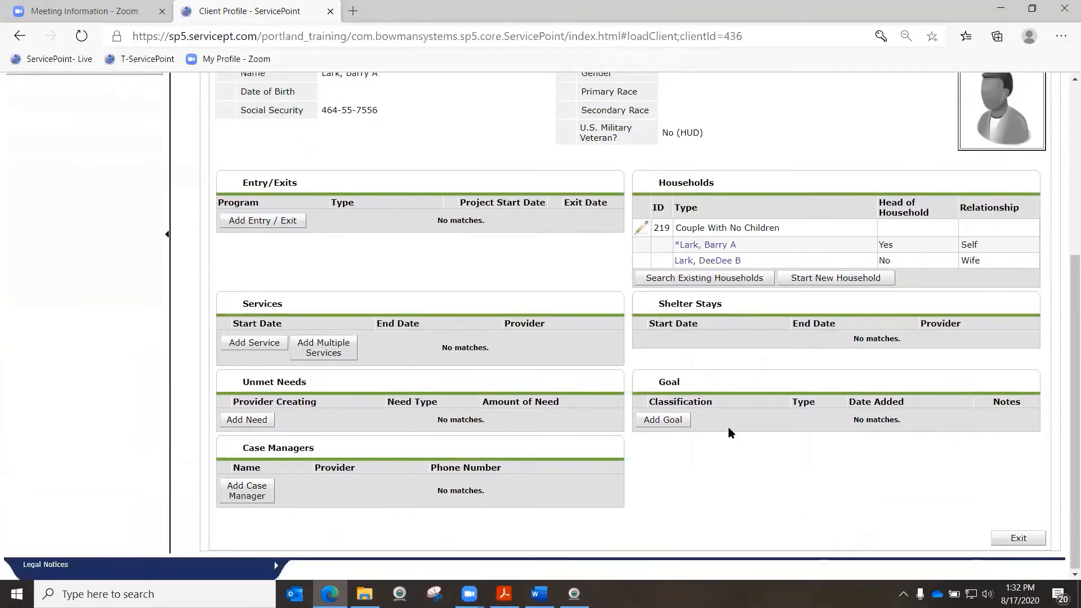
{"action": "scroll", "coordinate": [728, 426], "scroll_direction": "up", "scroll_amount": 4}
{"action": "scroll", "coordinate": [799, 348], "scroll_direction": "down", "scroll_amount": 1}
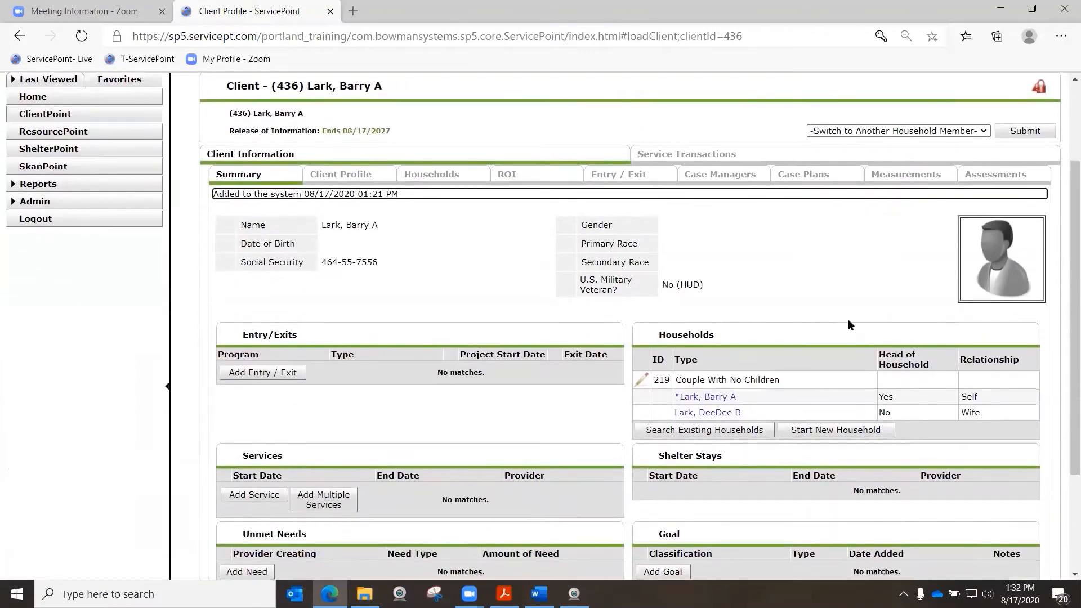
{"action": "scroll", "coordinate": [846, 319], "scroll_direction": "up", "scroll_amount": 2}
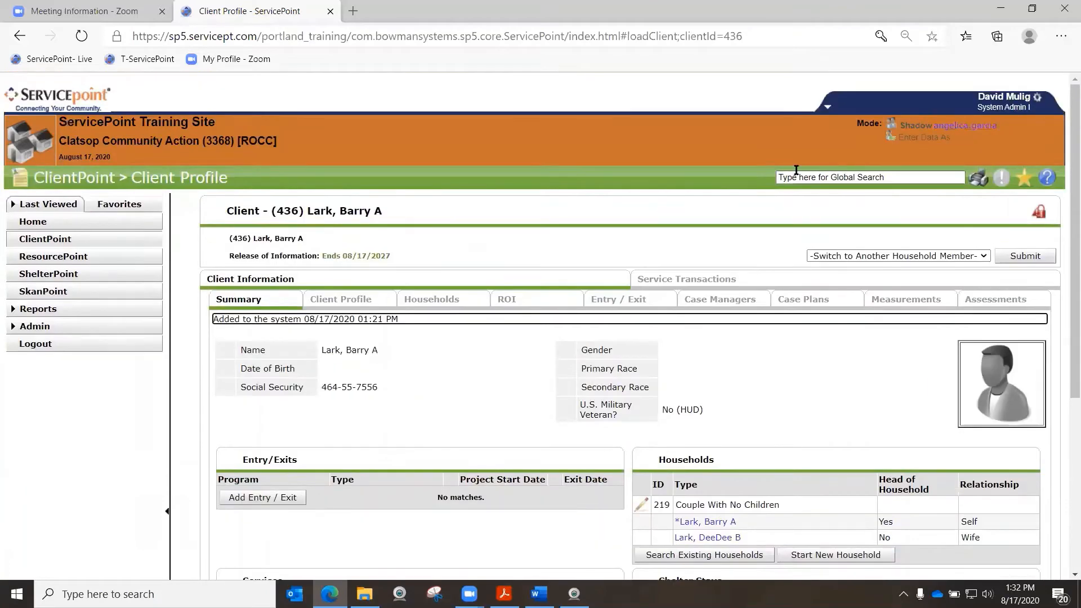
{"action": "scroll", "coordinate": [772, 186], "scroll_direction": "down", "scroll_amount": 1}
{"action": "scroll", "coordinate": [793, 214], "scroll_direction": "up", "scroll_amount": 1}
{"action": "scroll", "coordinate": [772, 234], "scroll_direction": "down", "scroll_amount": 4}
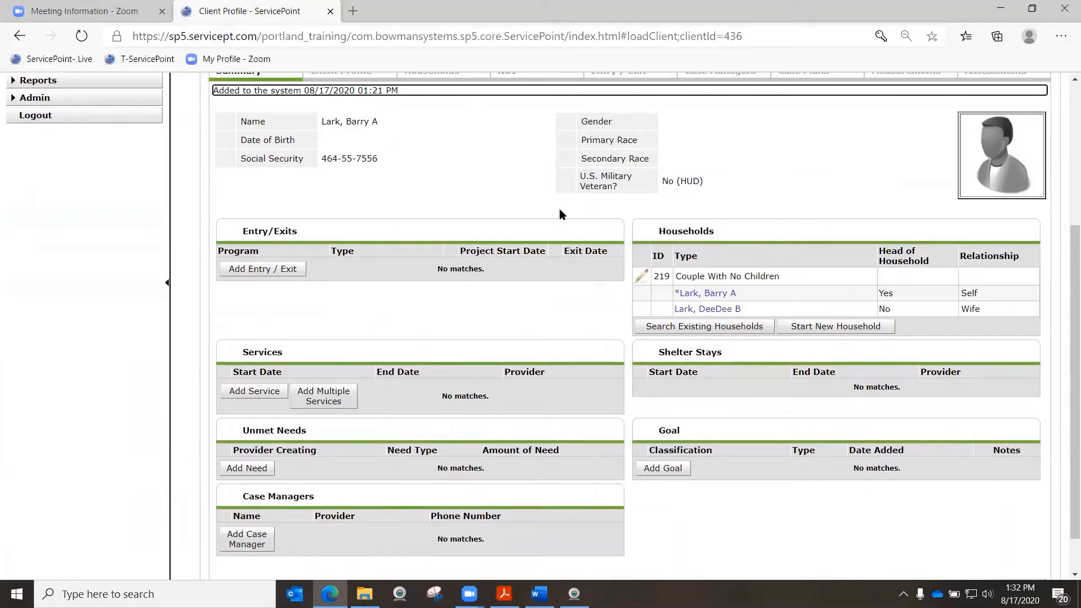
{"action": "scroll", "coordinate": [551, 207], "scroll_direction": "up", "scroll_amount": 3}
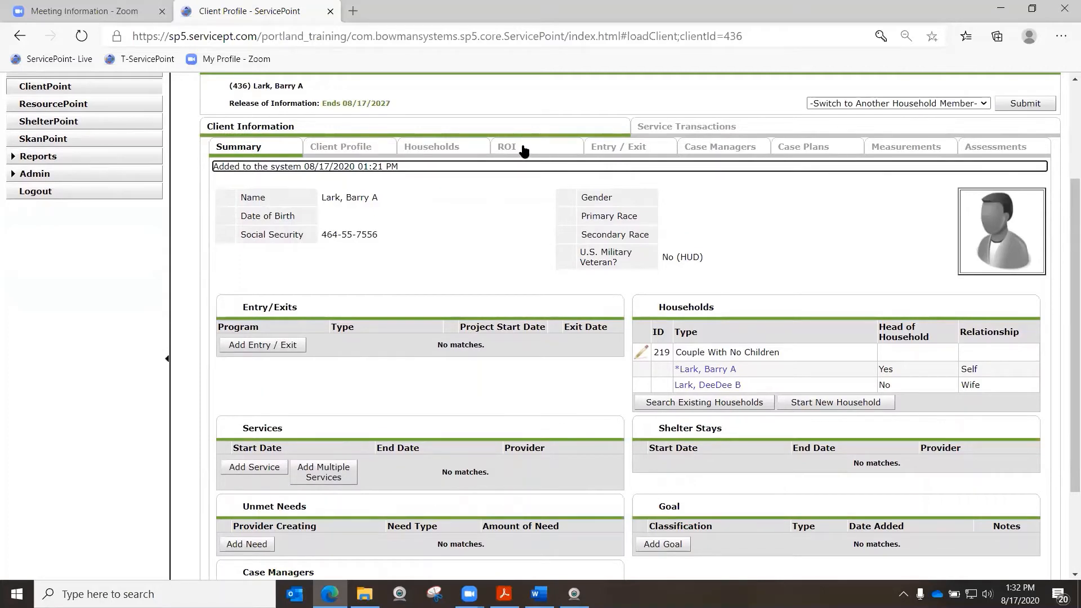
- Add a new Entry / Exit that includes the whole (219) Couple With No Children household
{"action": "left_click", "coordinate": [620, 153]}
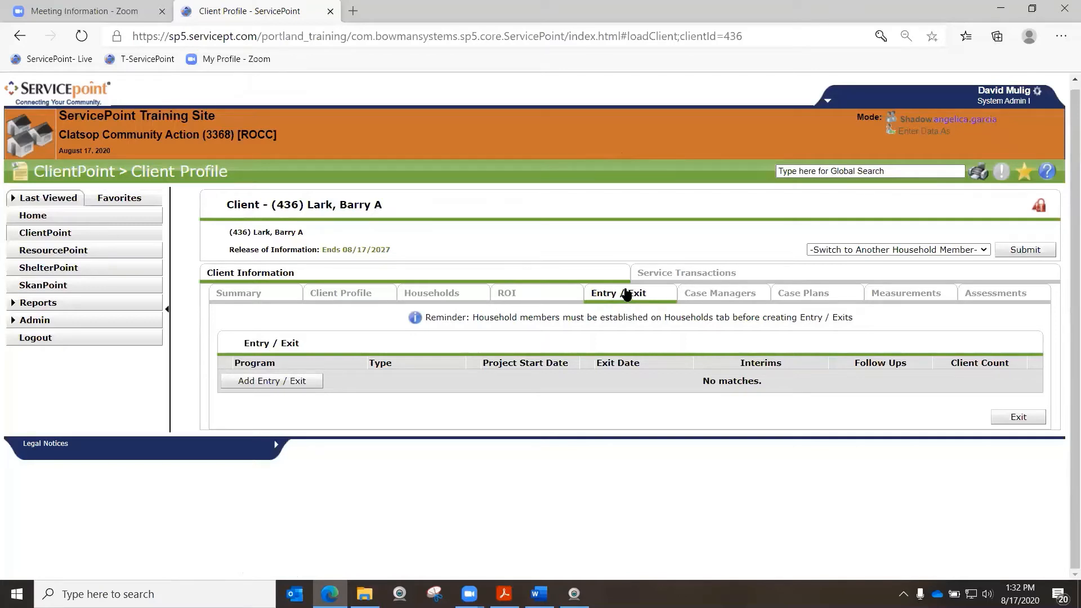
{"action": "left_click", "coordinate": [286, 383]}
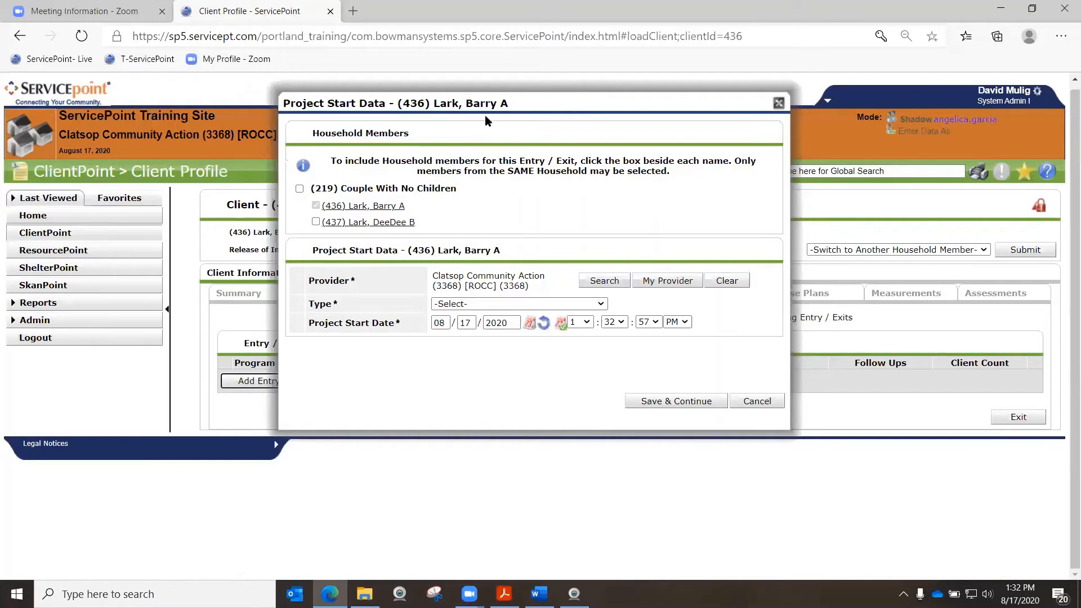
{"action": "left_click_drag", "start_coordinate": [484, 115], "coordinate": [585, 103]}
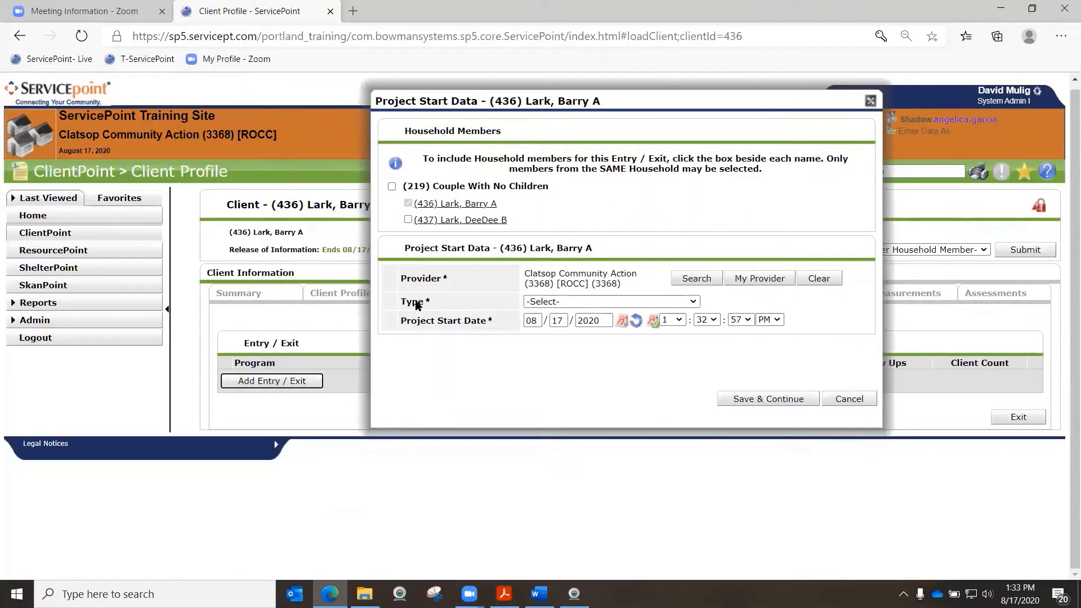
{"action": "left_click", "coordinate": [392, 185]}
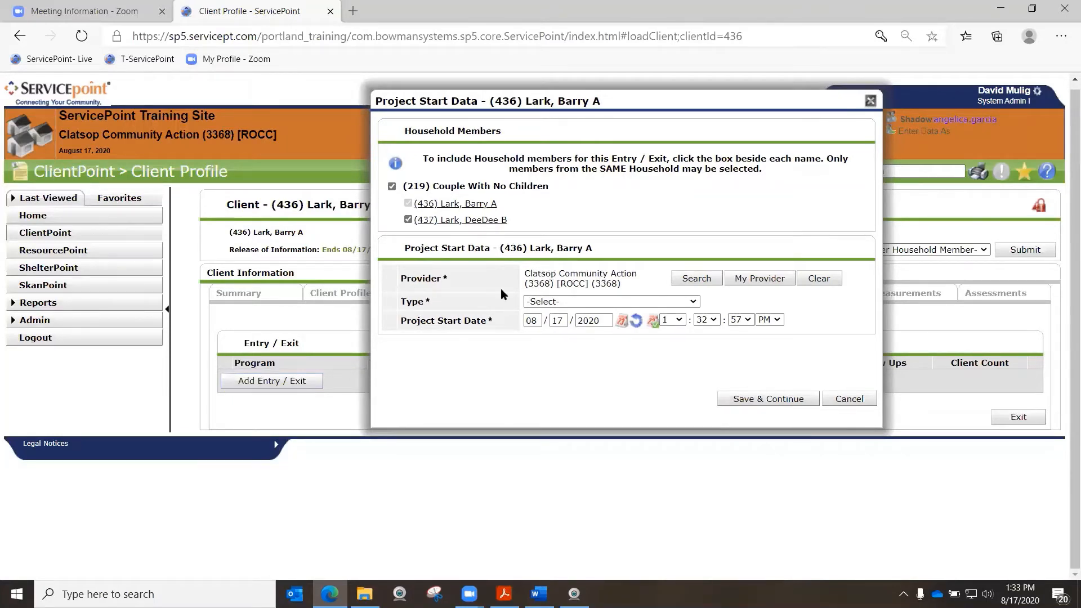
- Search providers for 'care' and pick CCA - CARES COVID 19 Rent Relief_CARES - HP (7440)
{"action": "left_click", "coordinate": [696, 280]}
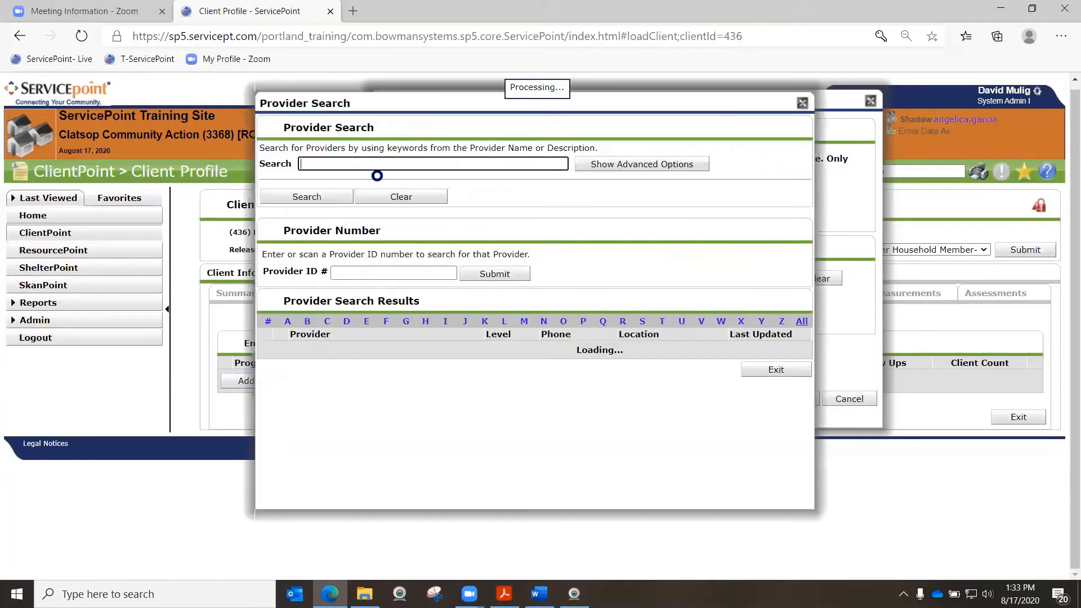
{"action": "left_click", "coordinate": [334, 163]}
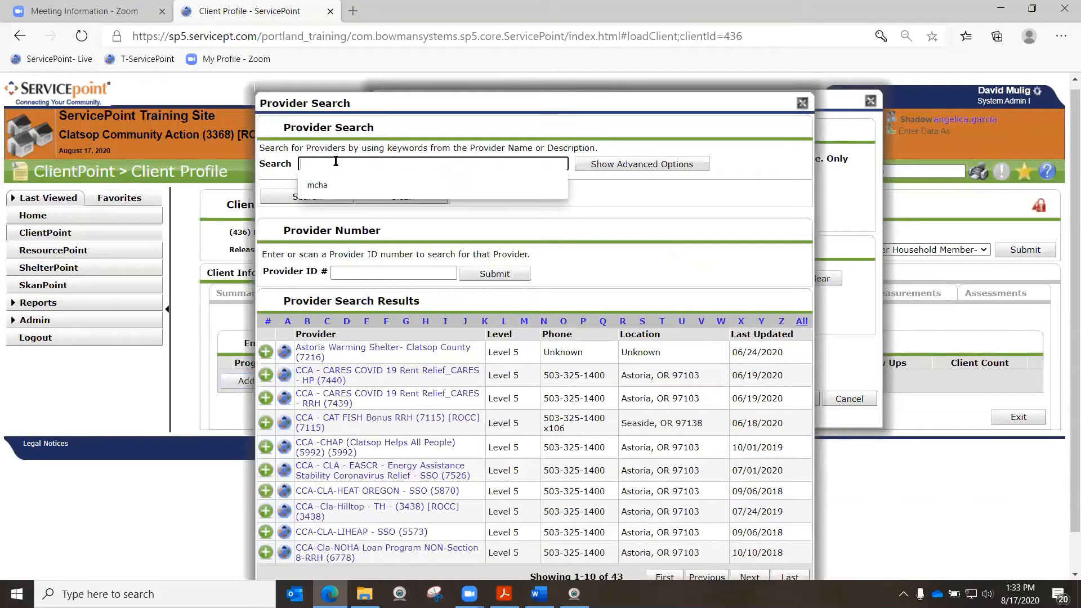
{"action": "type", "text": "care"}
{"action": "key", "text": "Return"}
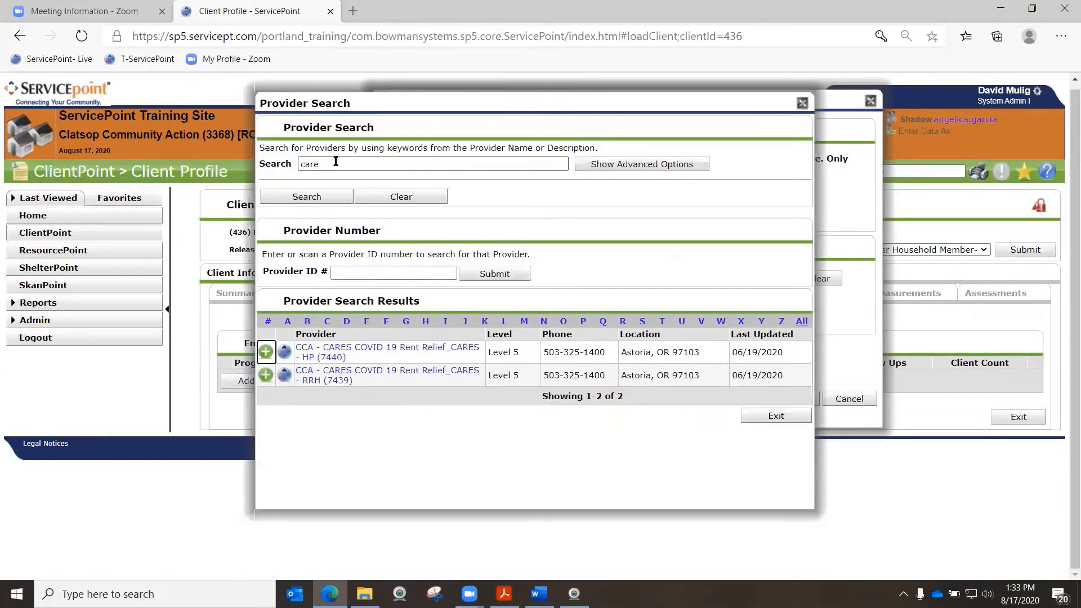
{"action": "left_click", "coordinate": [318, 355]}
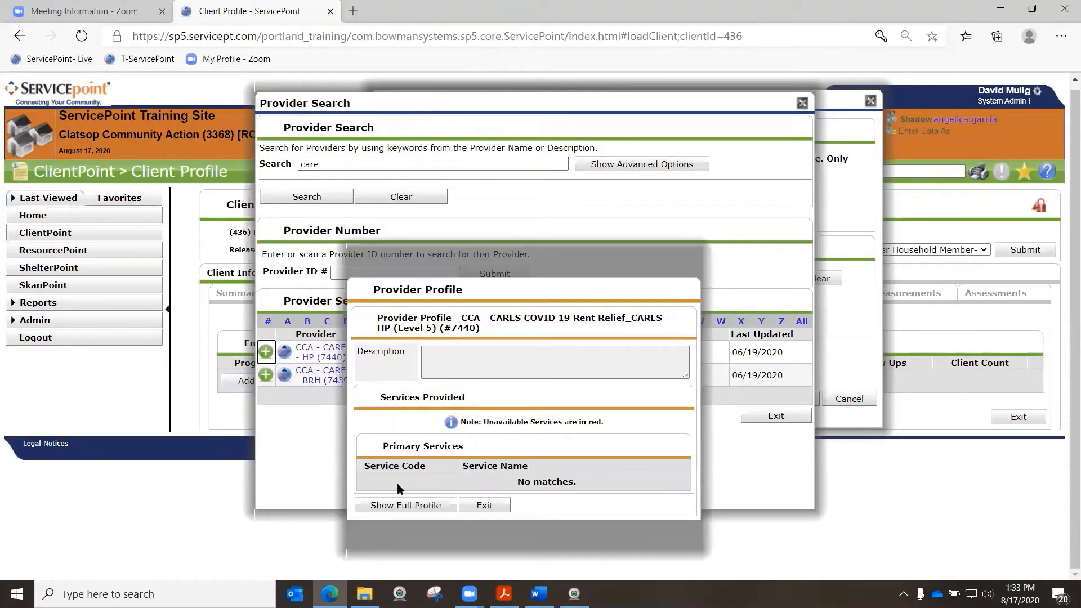
{"action": "left_click", "coordinate": [484, 505]}
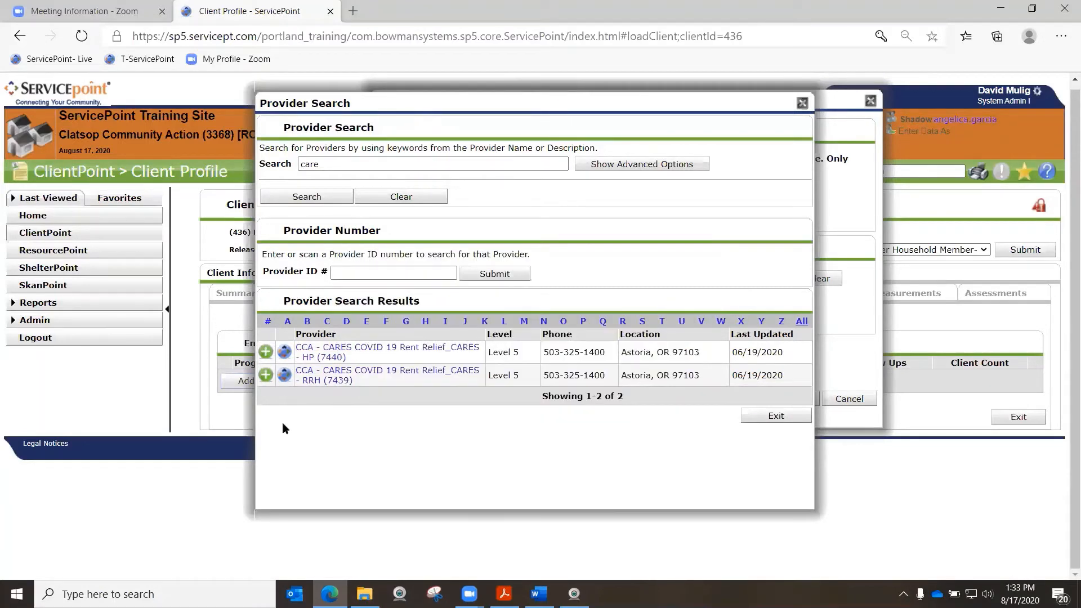
{"action": "left_click", "coordinate": [265, 352]}
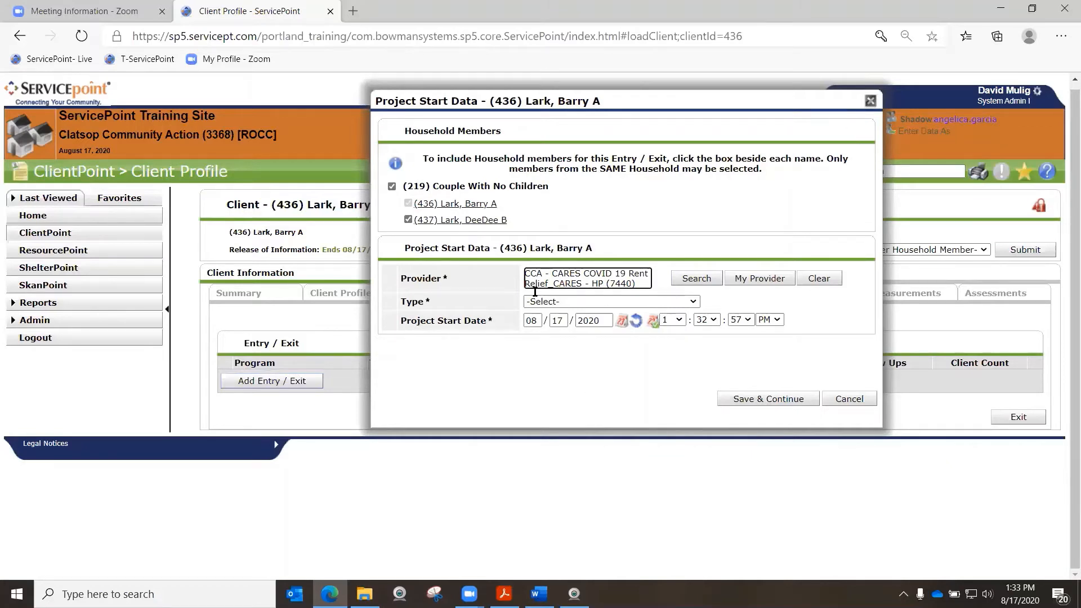
{"action": "left_click", "coordinate": [403, 299]}
- Set the entry's Type to HUD
{"action": "left_click", "coordinate": [597, 302]}
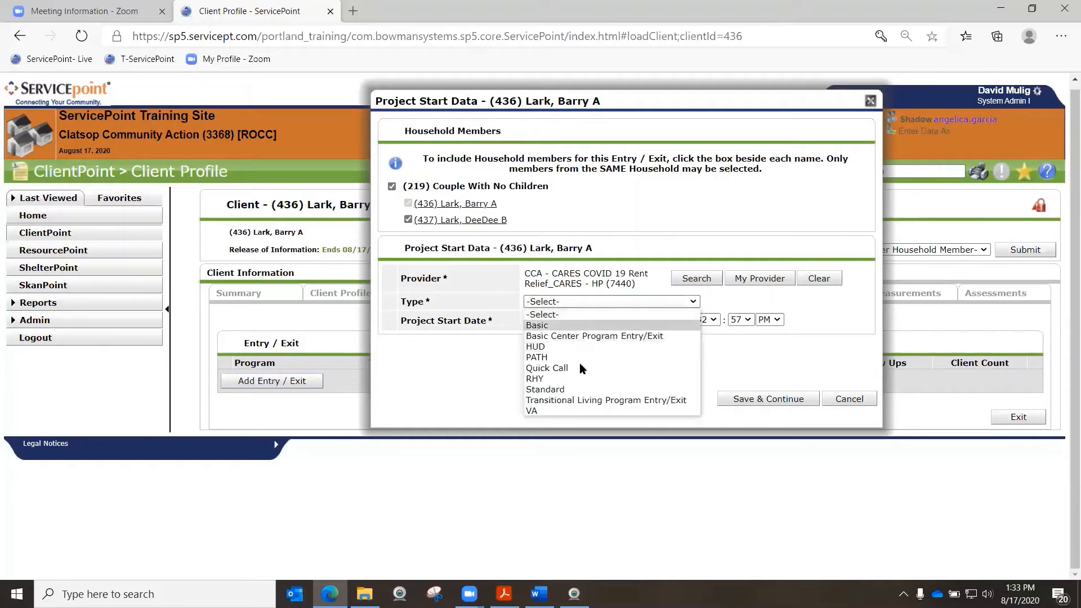
{"action": "left_click", "coordinate": [572, 347]}
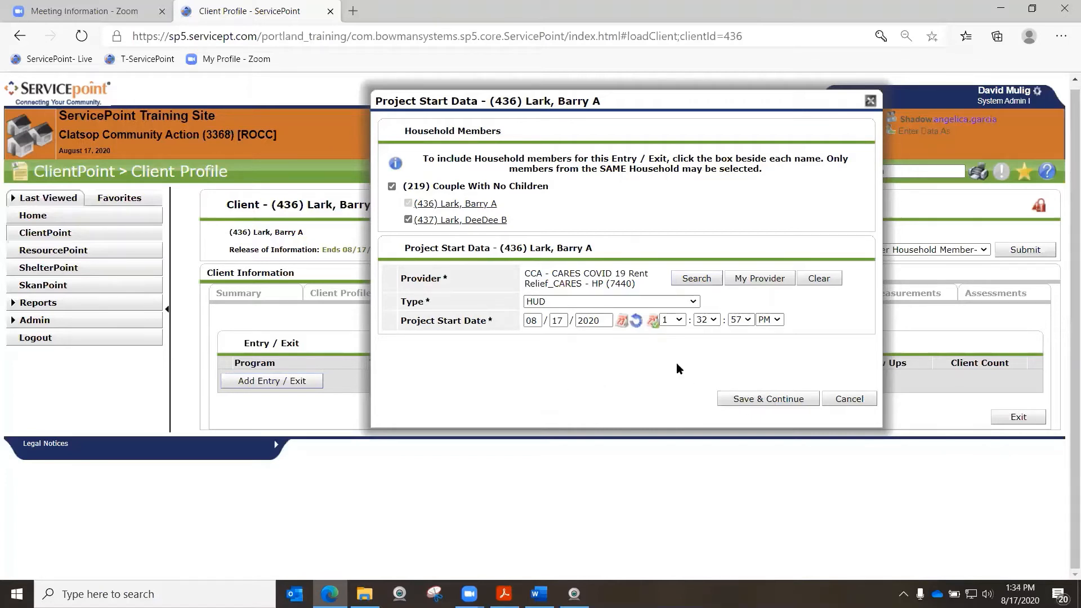
- Save the project start details and scroll to the HP COVID Rent Relief assessment
{"action": "left_click", "coordinate": [762, 399]}
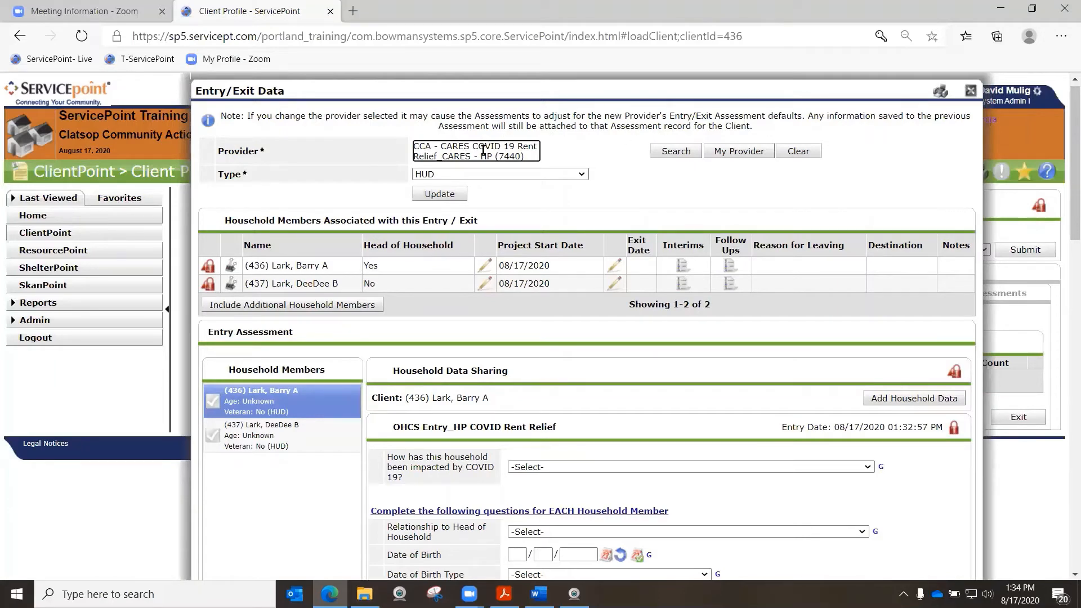
{"action": "left_click_drag", "start_coordinate": [453, 146], "coordinate": [463, 146]}
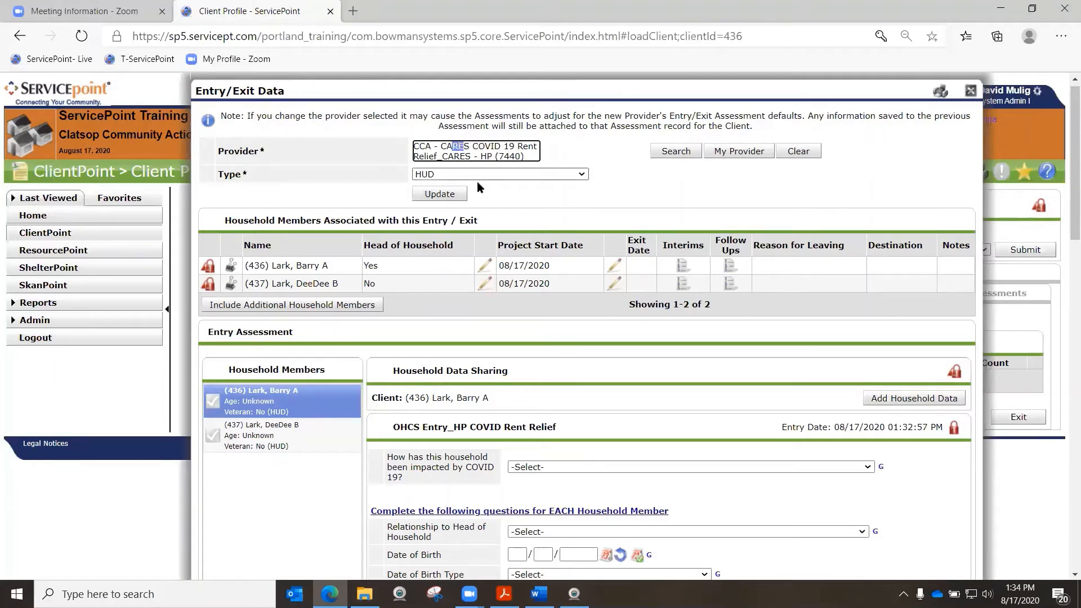
{"action": "left_click", "coordinate": [390, 303]}
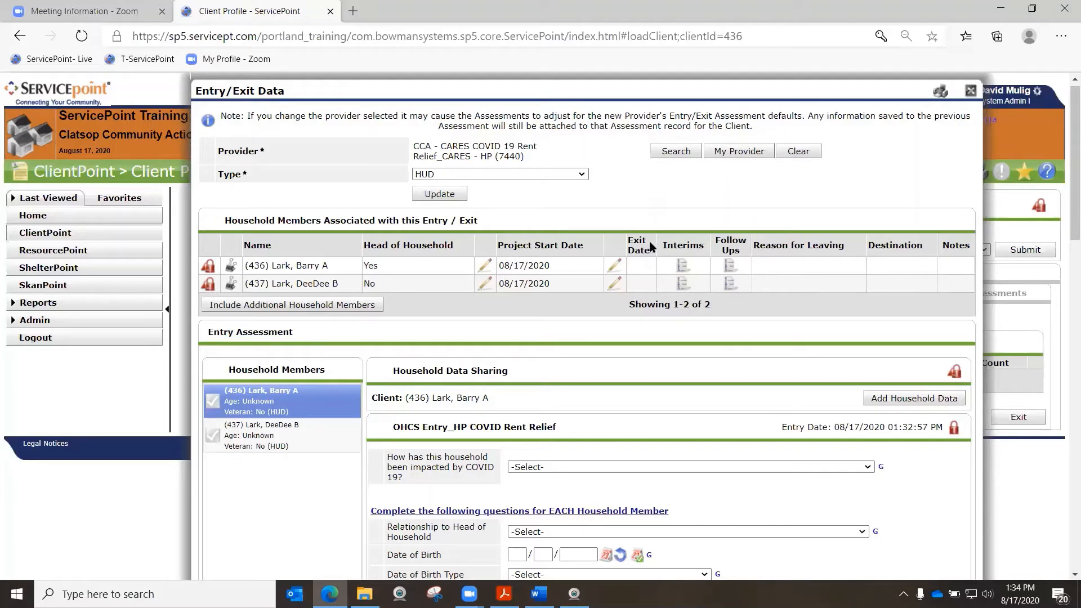
{"action": "scroll", "coordinate": [635, 181], "scroll_direction": "down", "scroll_amount": 3}
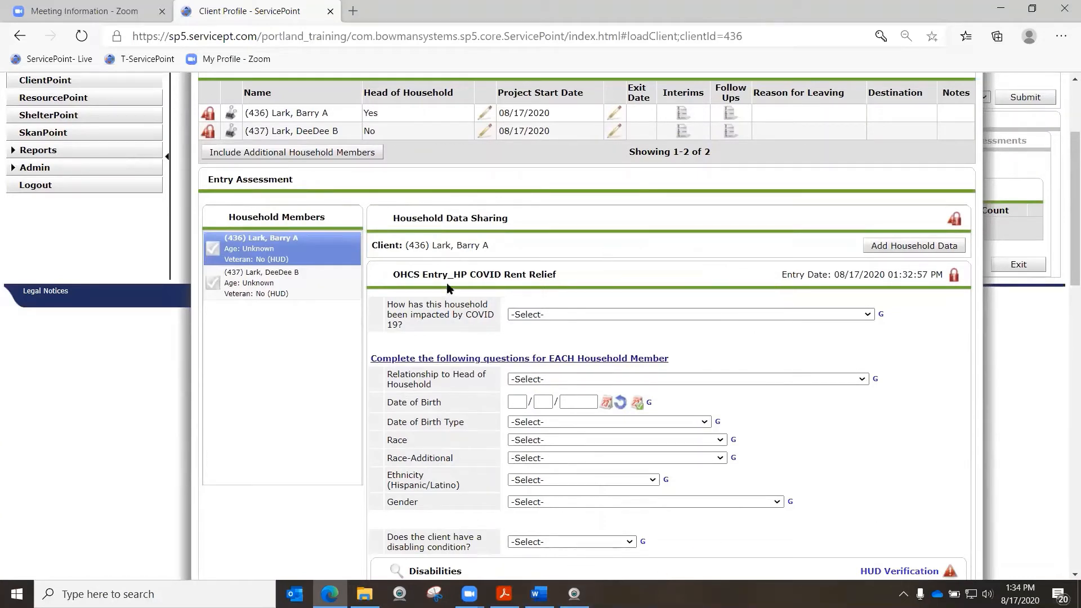
- Check the client's name on the assessment and bring up the Word scenario worksheet
{"action": "left_click_drag", "start_coordinate": [432, 245], "coordinate": [478, 242]}
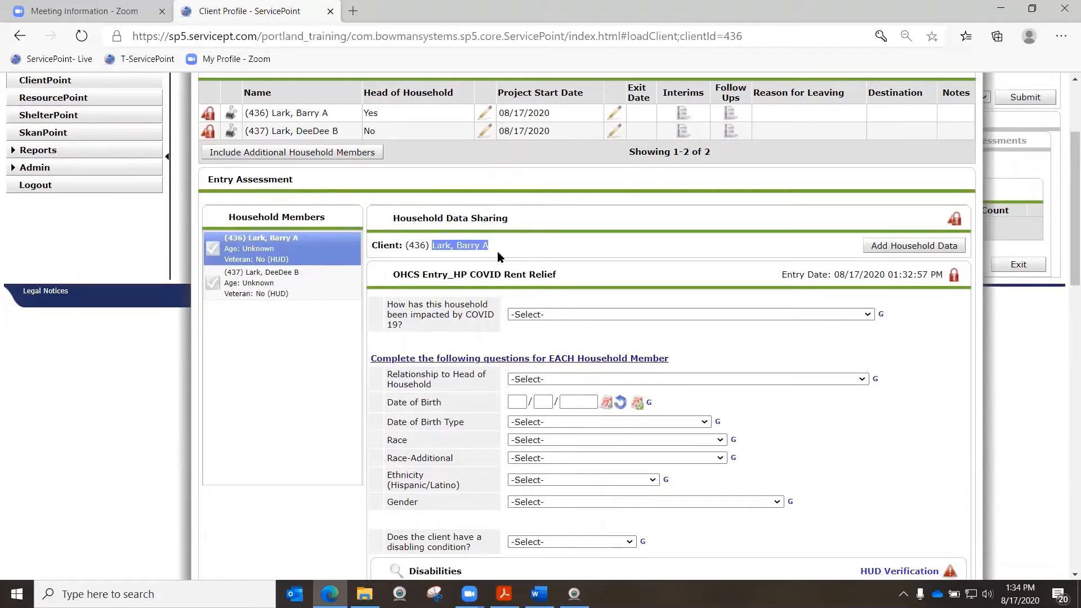
{"action": "left_click", "coordinate": [496, 249]}
{"action": "key", "text": "alt+Tab"}
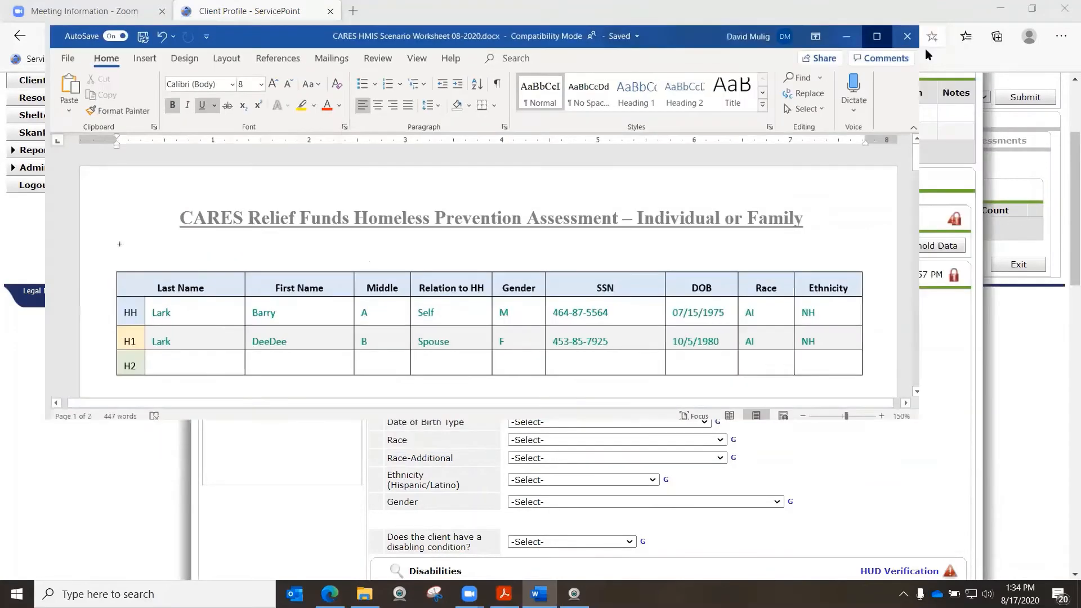
- Maximize the worksheet and review both clients' DOB and Race cells before returning to ServicePoint
{"action": "left_click", "coordinate": [877, 36]}
{"action": "scroll", "coordinate": [655, 265], "scroll_direction": "down", "scroll_amount": 2}
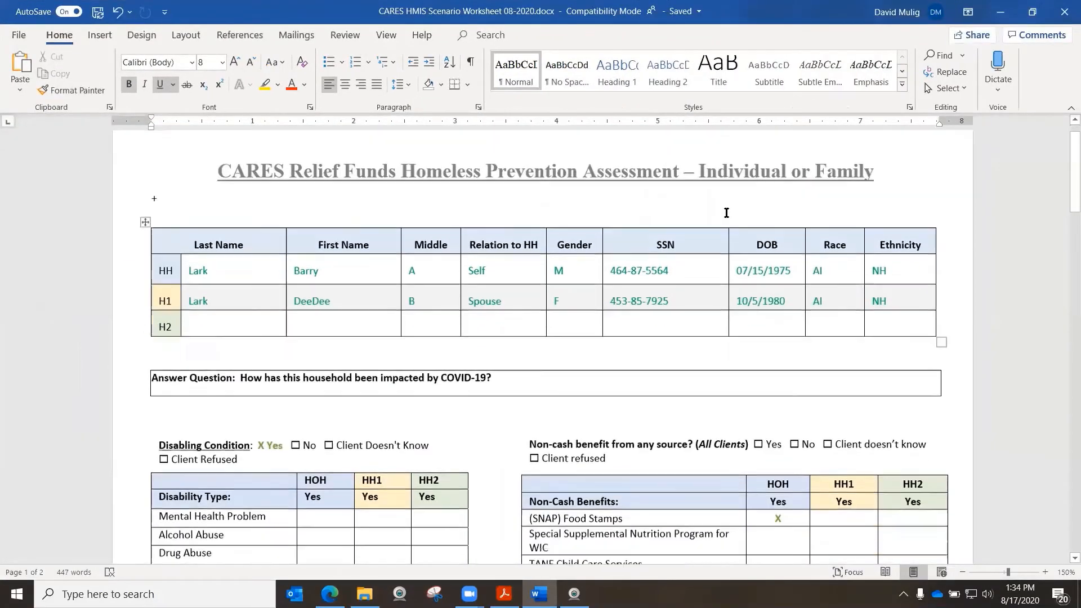
{"action": "scroll", "coordinate": [655, 264], "scroll_direction": "down", "scroll_amount": 4}
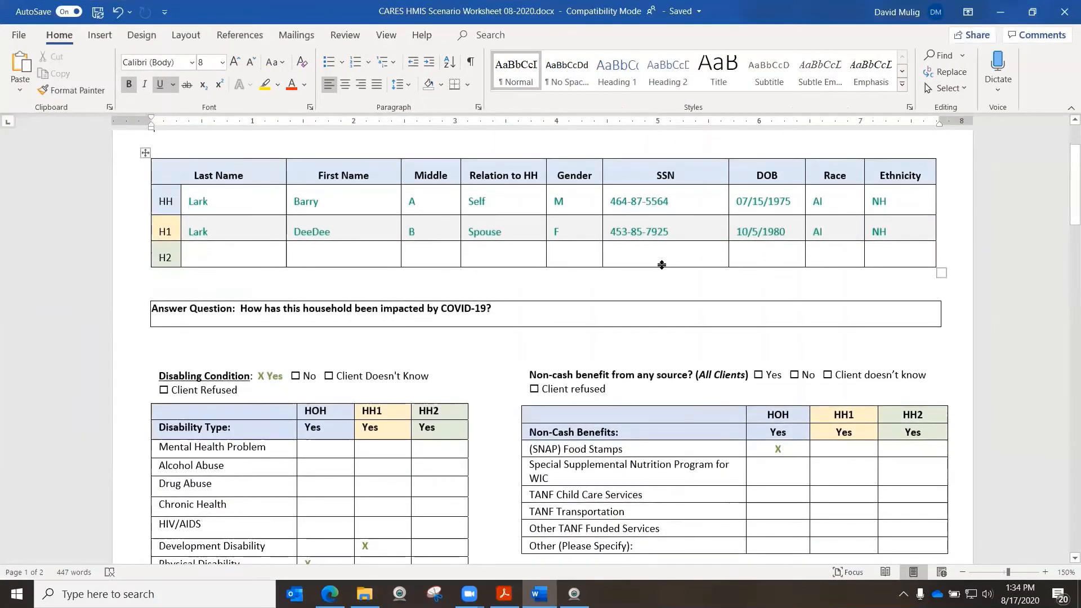
{"action": "mouse_move", "coordinate": [739, 149]}
{"action": "left_mouse_down"}
{"action": "mouse_move", "coordinate": [785, 155]}
{"action": "mouse_move", "coordinate": [840, 186]}
{"action": "left_mouse_up"}
{"action": "scroll", "coordinate": [833, 231], "scroll_direction": "up", "scroll_amount": 2}
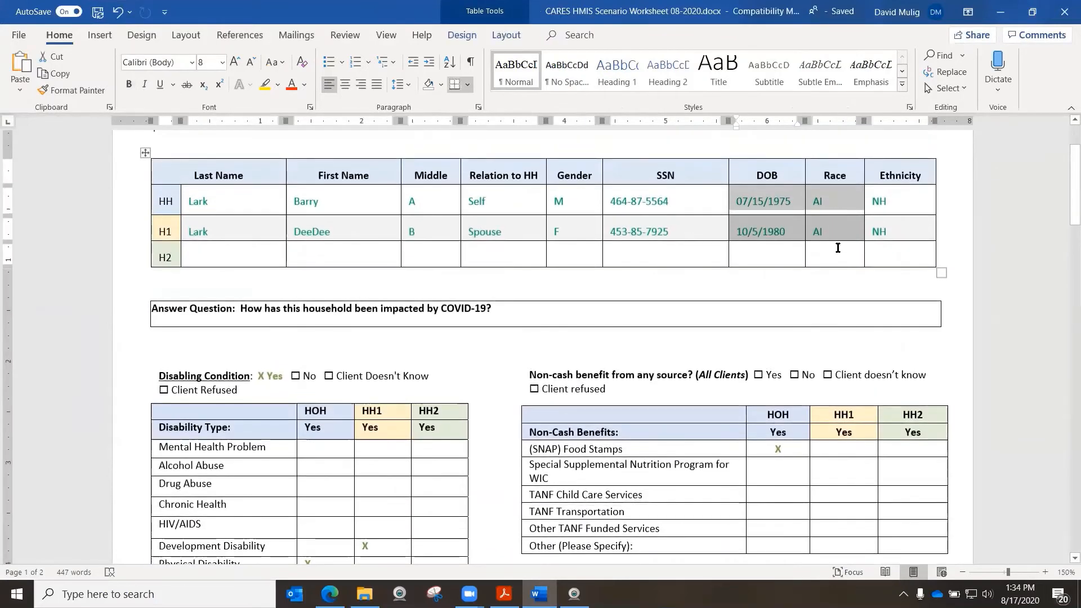
{"action": "scroll", "coordinate": [525, 238], "scroll_direction": "down", "scroll_amount": 4}
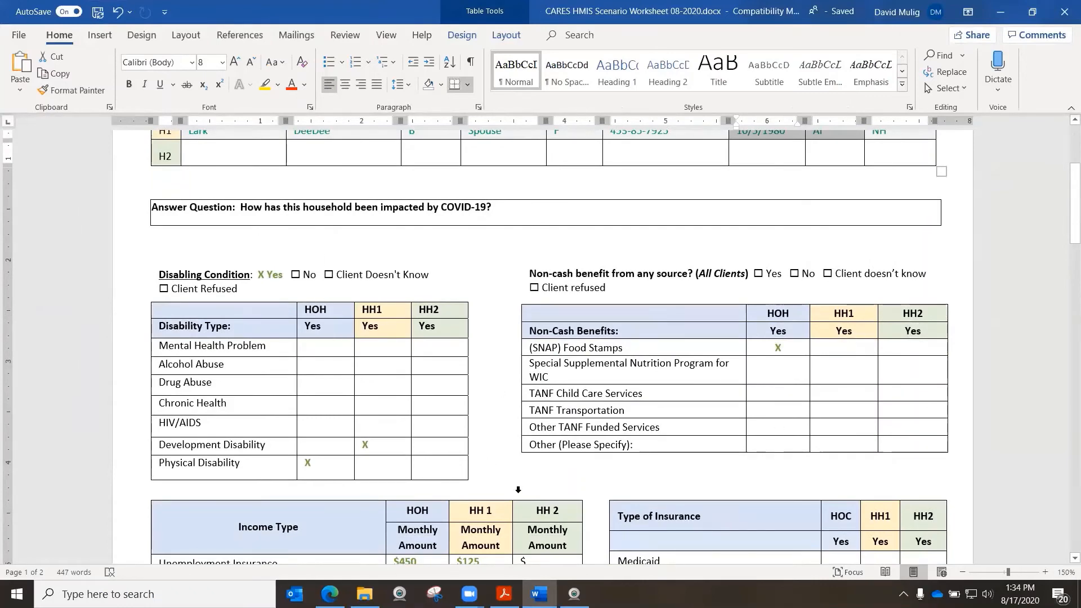
{"action": "scroll", "coordinate": [713, 357], "scroll_direction": "up", "scroll_amount": 5}
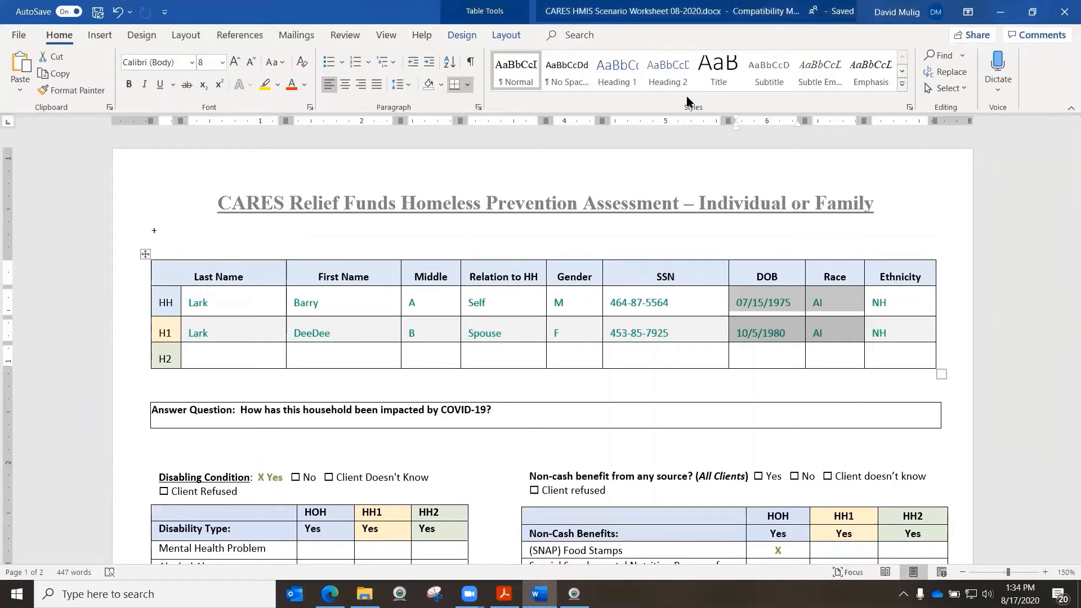
{"action": "key", "text": "alt+Tab"}
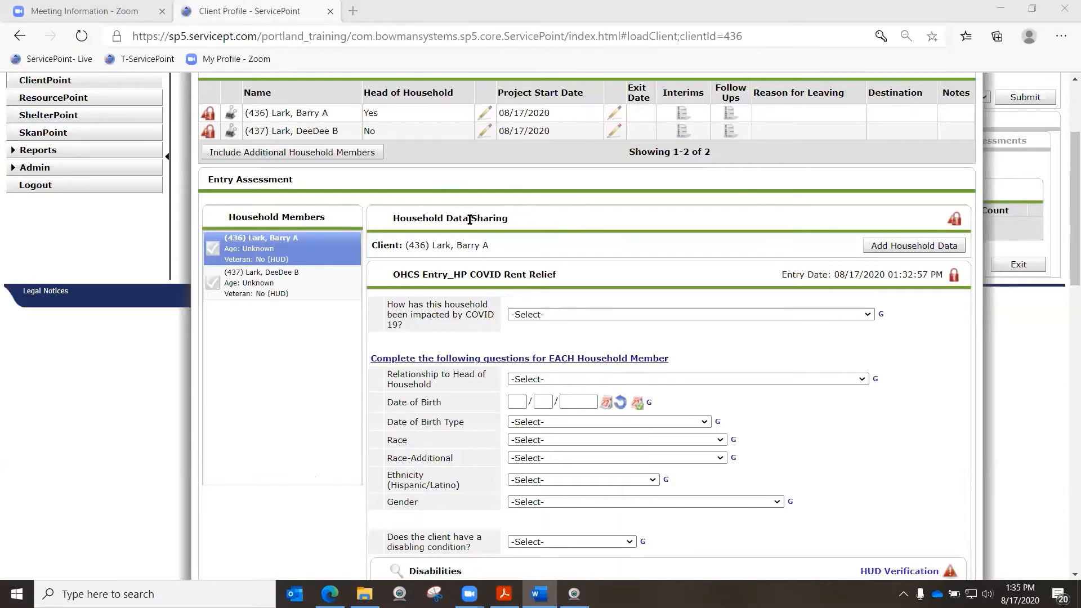
- Record job loss from employer closing as the household's COVID-19 impact
{"action": "left_click", "coordinate": [563, 316]}
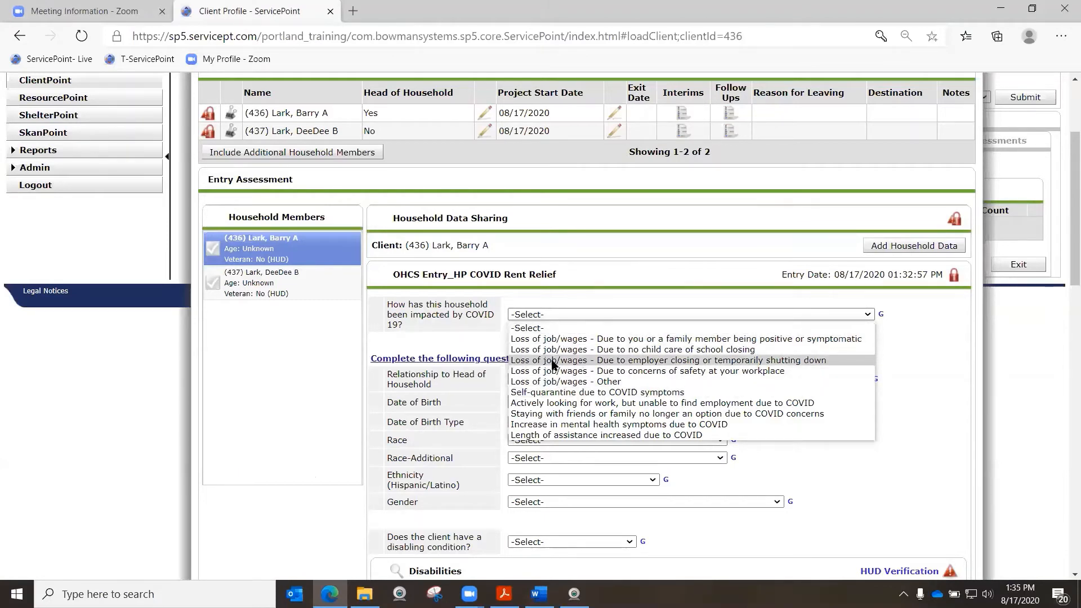
{"action": "left_click", "coordinate": [553, 361]}
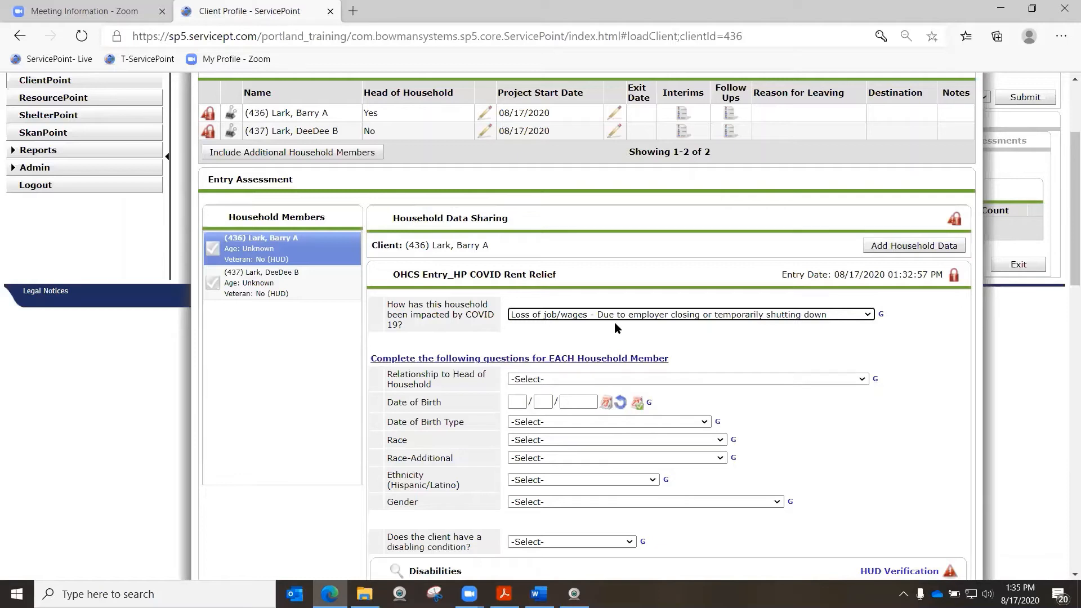
{"action": "scroll", "coordinate": [632, 319], "scroll_direction": "down", "scroll_amount": 1}
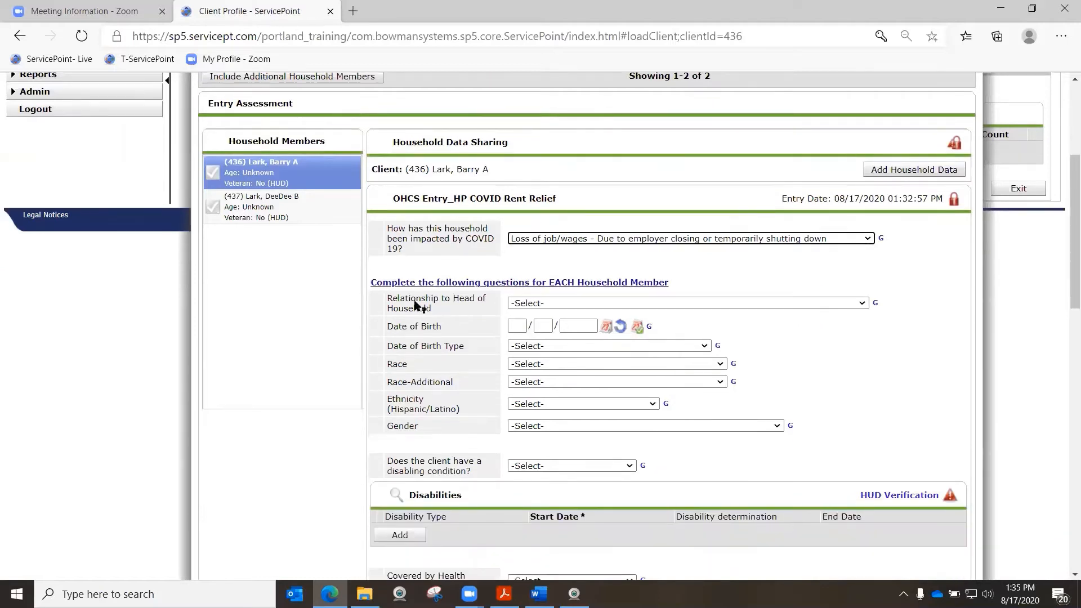
{"action": "left_click", "coordinate": [566, 303]}
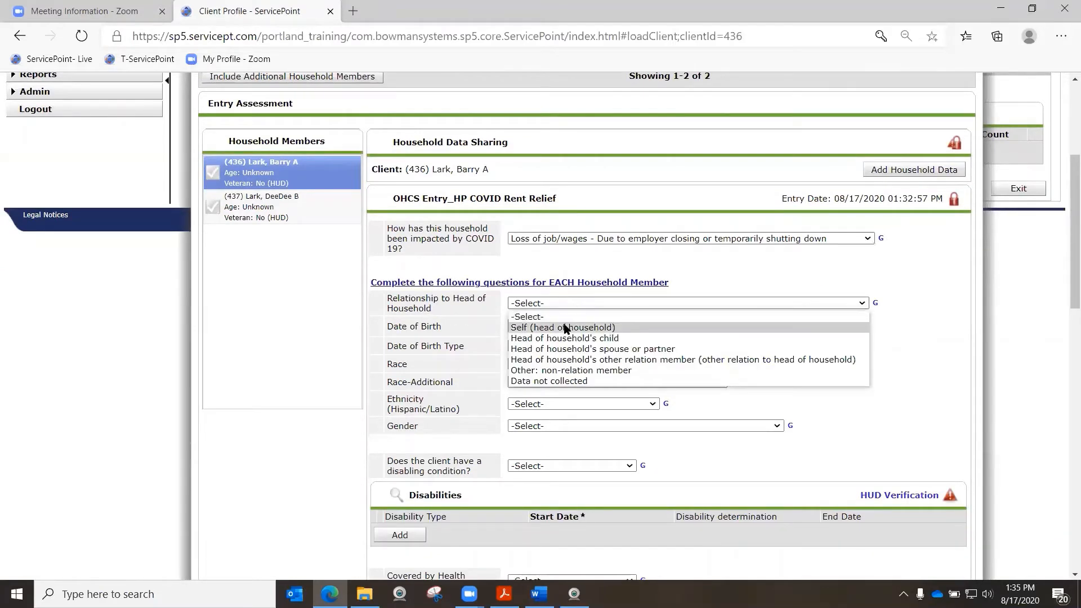
{"action": "left_click", "coordinate": [566, 328]}
{"action": "left_click", "coordinate": [517, 327]}
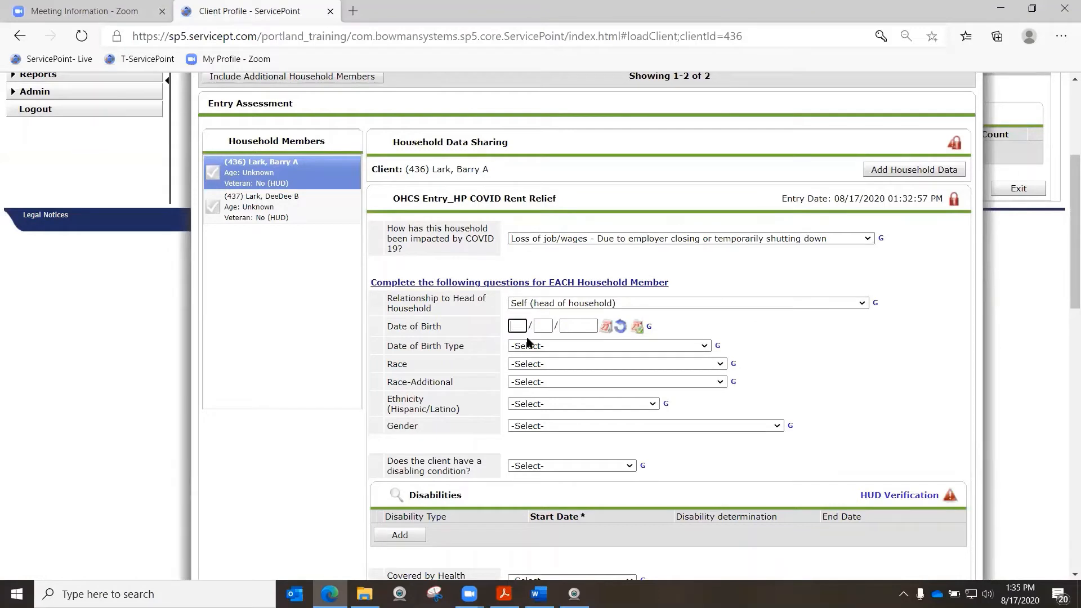
{"action": "type", "text": "04/15/1"}
{"action": "type", "text": "975"}
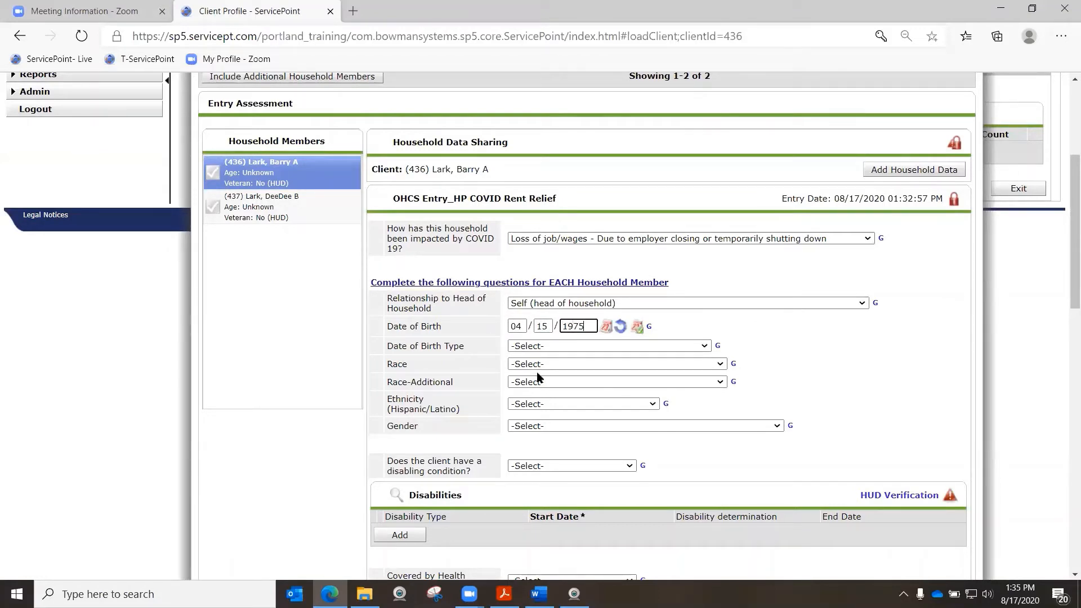
{"action": "left_click", "coordinate": [677, 350]}
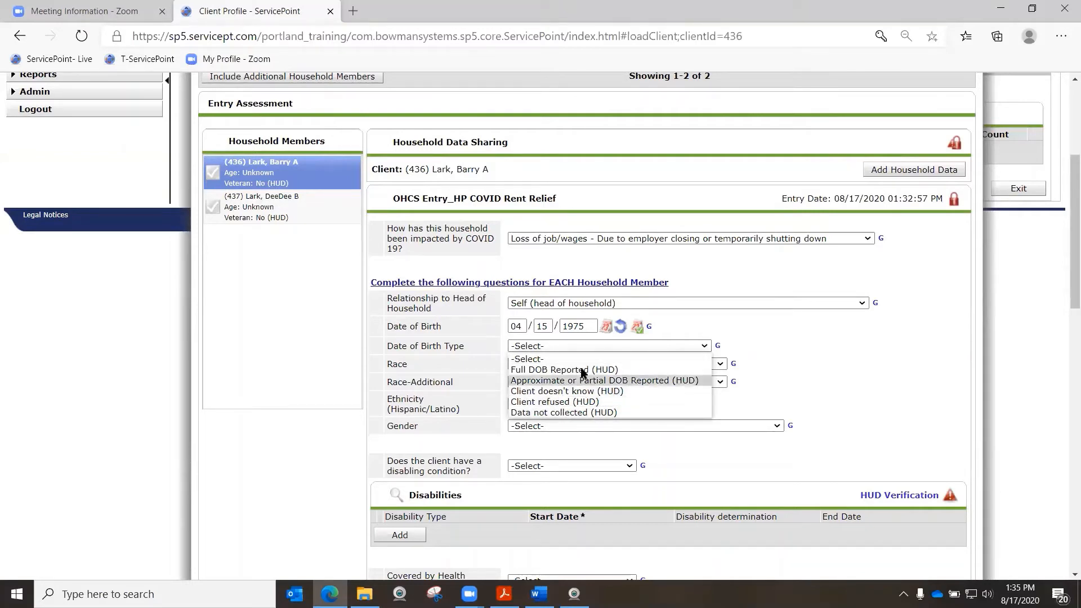
{"action": "left_click", "coordinate": [552, 370]}
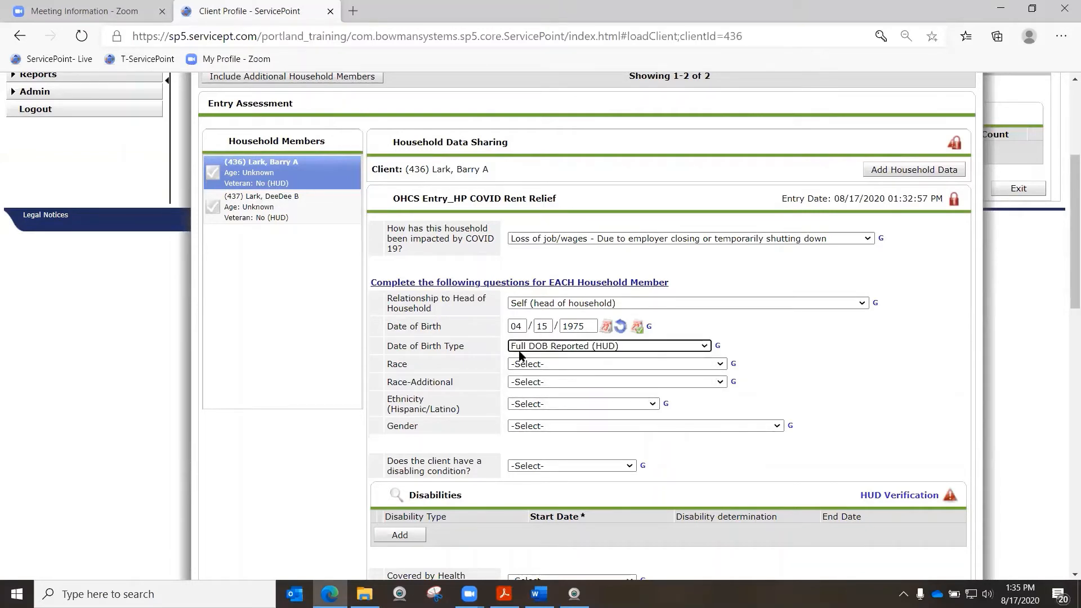
- Set race Black or African American, ethnicity Non-Hispanic/Non-Latino, gender Male, additional race blank
{"action": "scroll", "coordinate": [519, 354], "scroll_direction": "down", "scroll_amount": 1}
{"action": "left_click", "coordinate": [534, 289]}
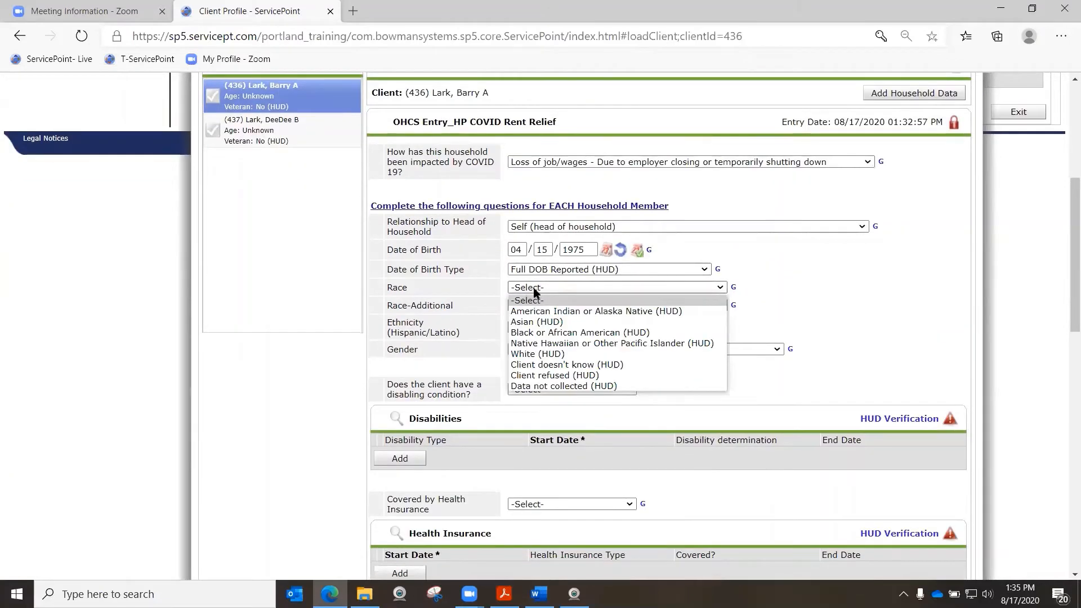
{"action": "left_click", "coordinate": [550, 333]}
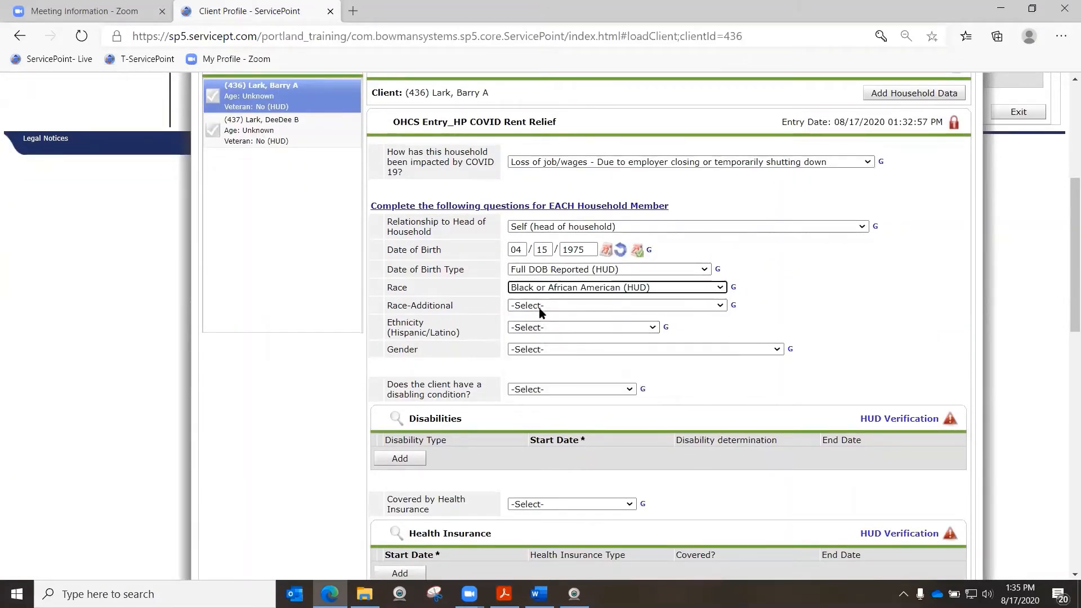
{"action": "left_click", "coordinate": [540, 307]}
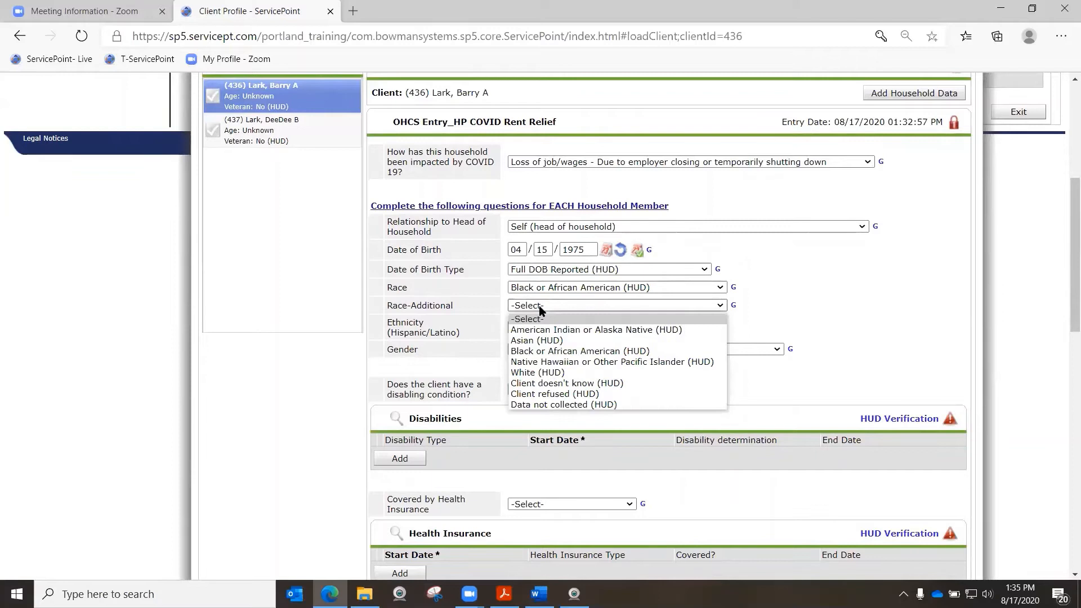
{"action": "left_click", "coordinate": [456, 297]}
{"action": "left_click", "coordinate": [526, 328]}
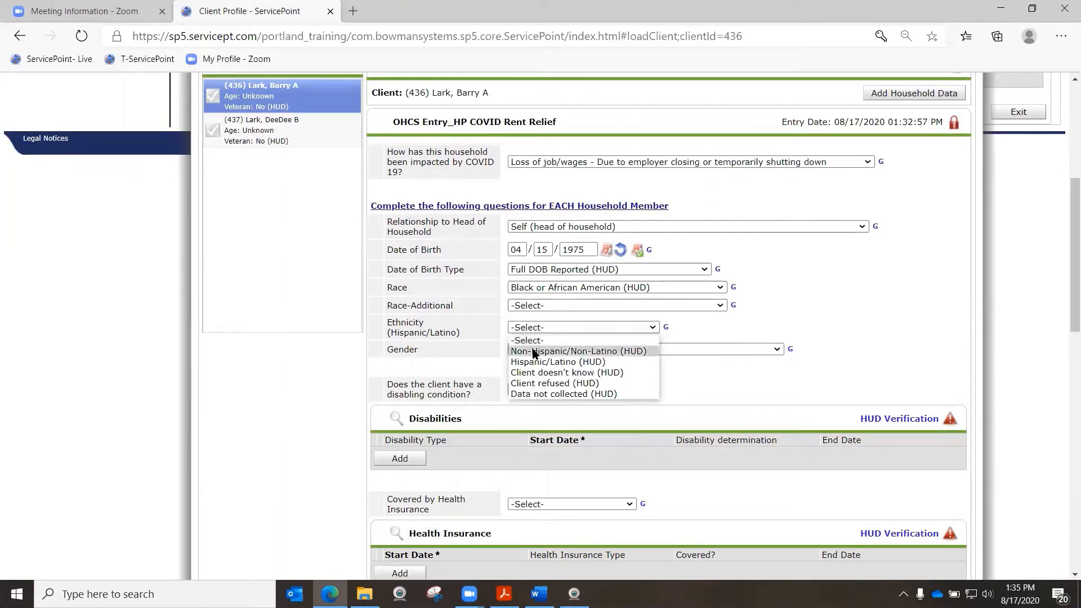
{"action": "left_click", "coordinate": [531, 350]}
{"action": "left_click", "coordinate": [533, 350]}
{"action": "left_click", "coordinate": [541, 385]}
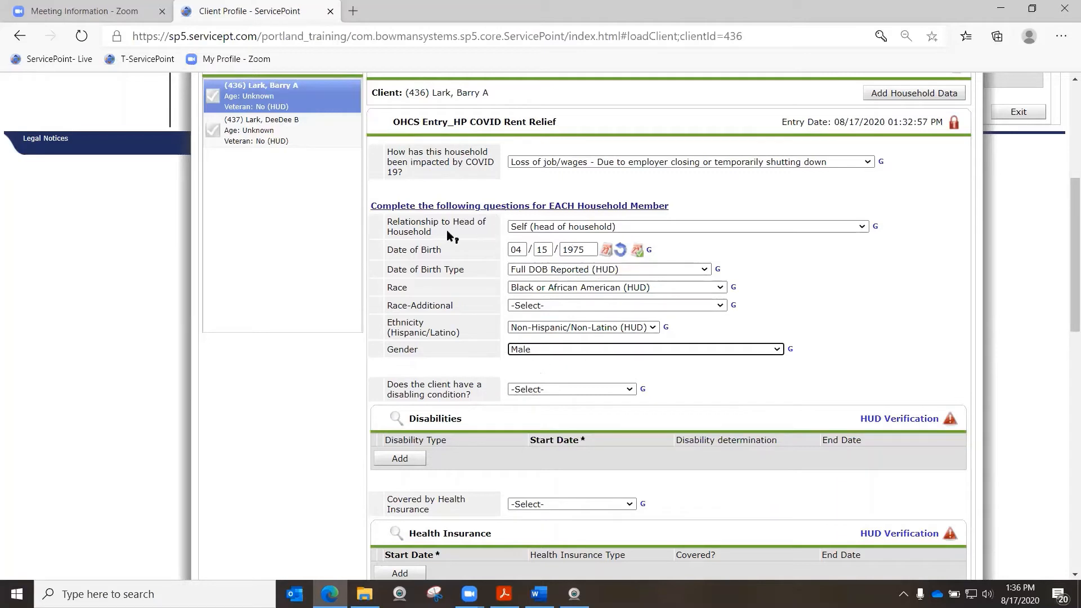
{"action": "scroll", "coordinate": [442, 232], "scroll_direction": "down", "scroll_amount": 3}
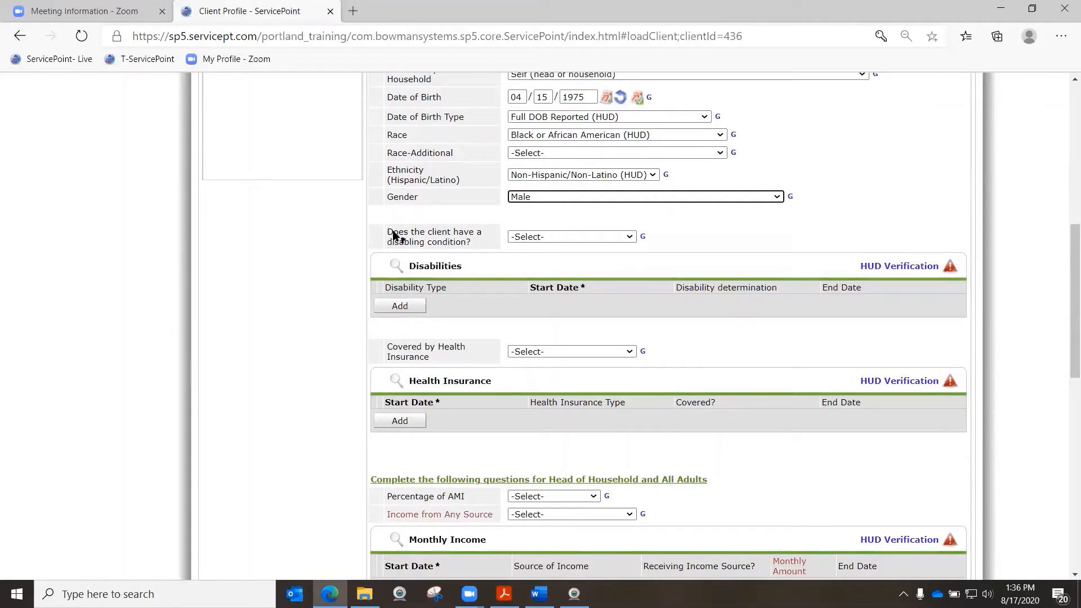
- Answer Yes (HUD) to disabling condition and open the Disabilities HUD Verification
{"action": "left_click", "coordinate": [520, 238]}
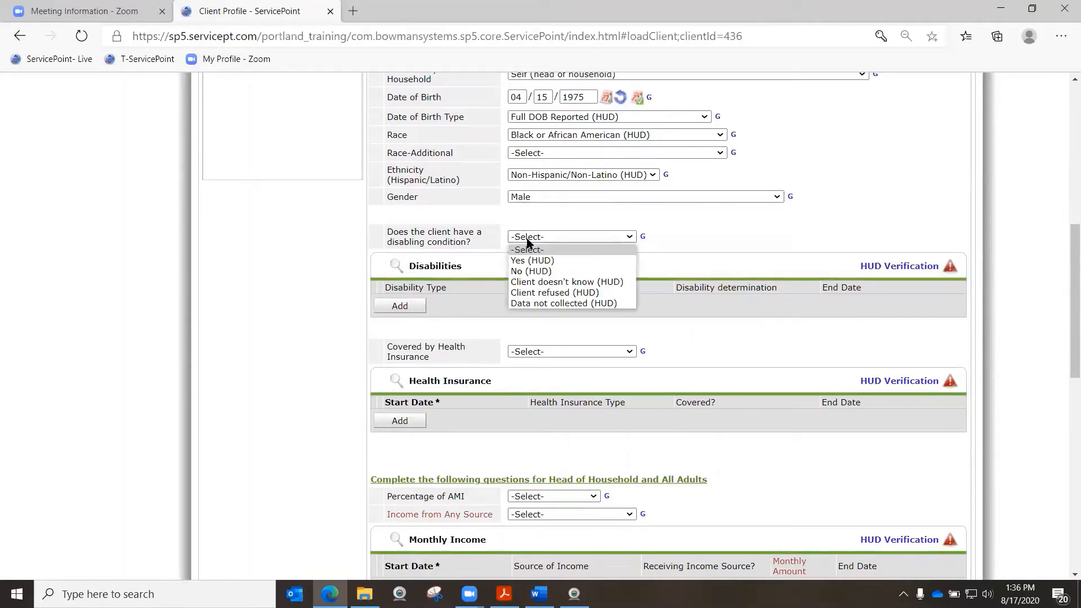
{"action": "left_click", "coordinate": [528, 259]}
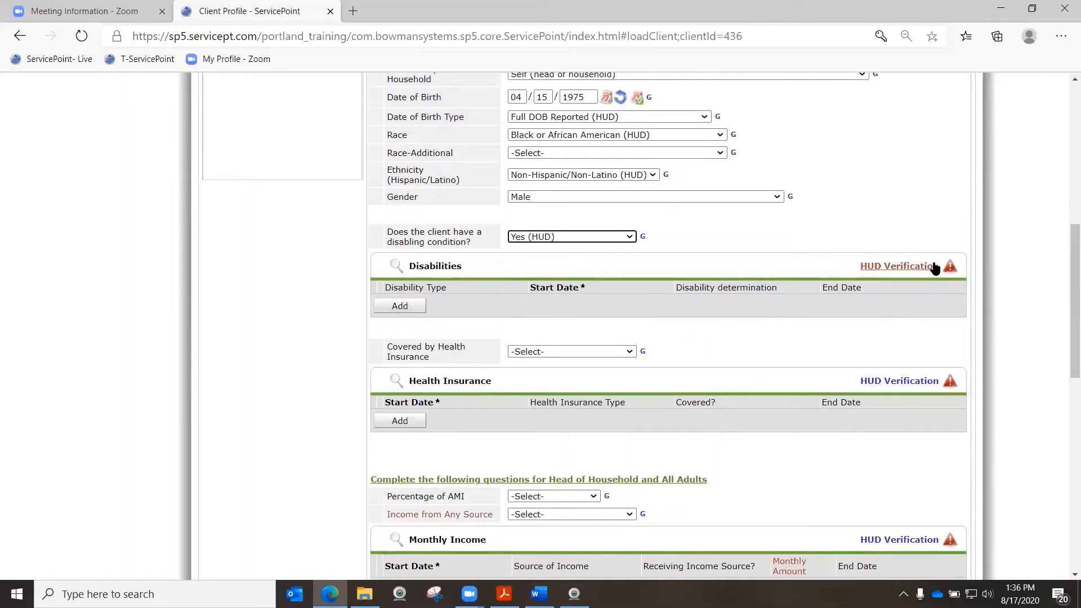
{"action": "left_click", "coordinate": [892, 271]}
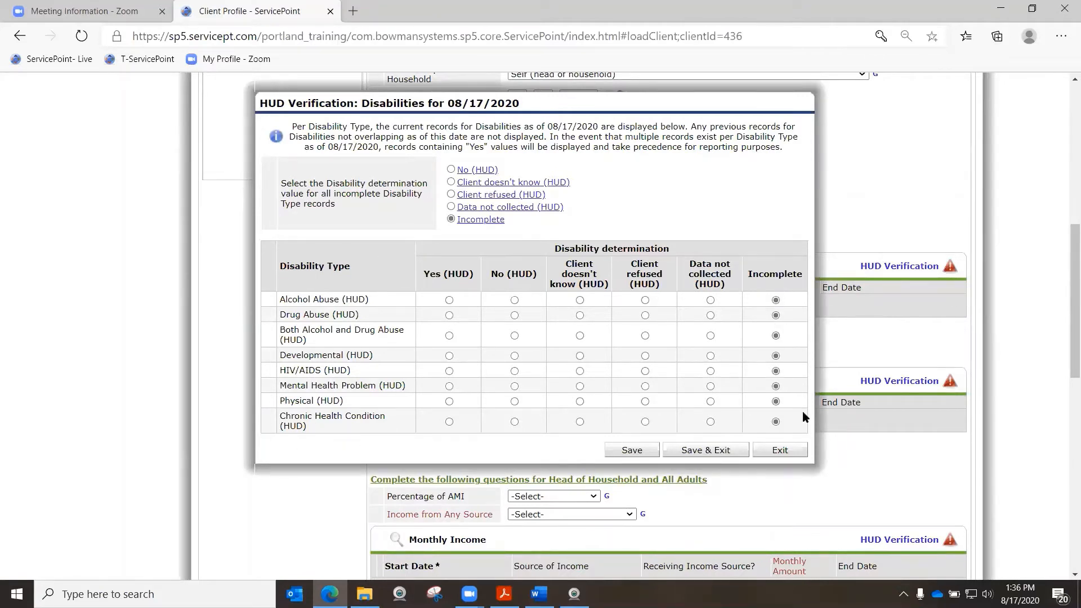
- Mark incomplete disability types No (HUD), set Physical to Yes, and save the verification
{"action": "left_click", "coordinate": [451, 169]}
{"action": "left_click", "coordinate": [449, 401]}
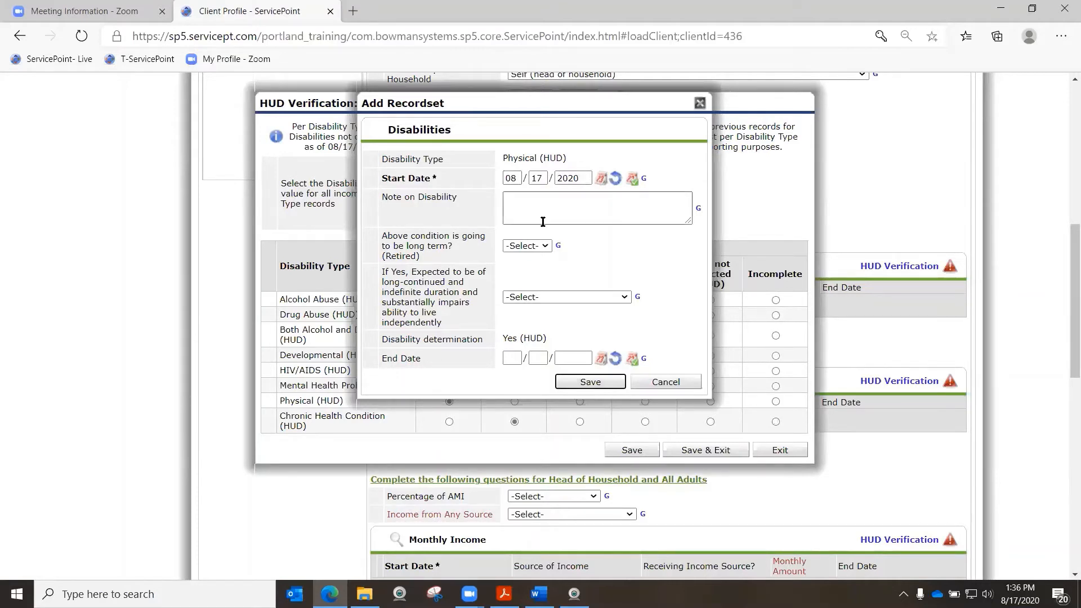
{"action": "left_click", "coordinate": [513, 248]}
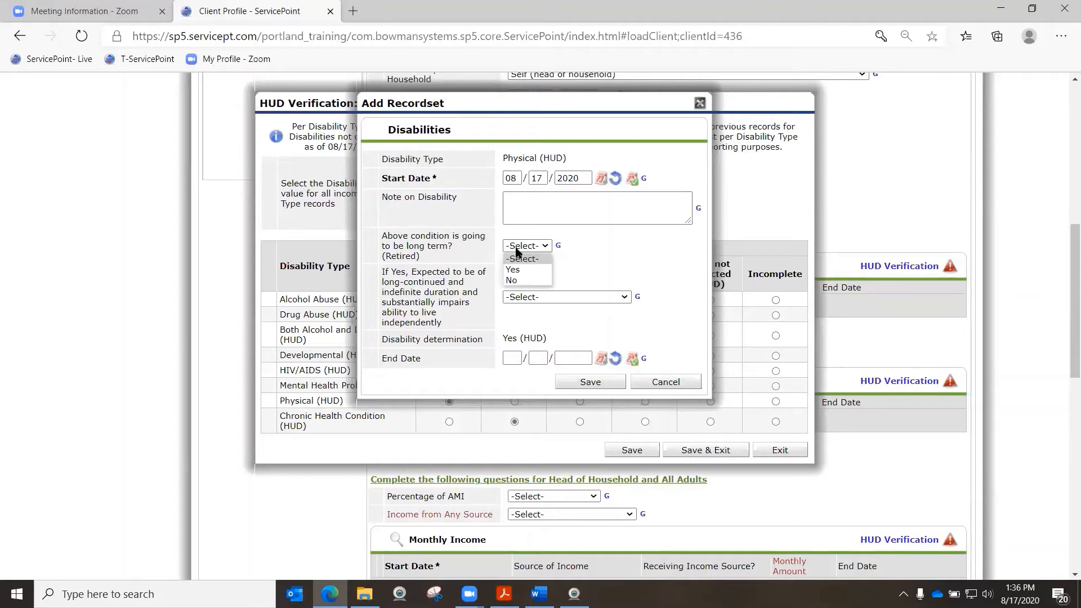
{"action": "left_click", "coordinate": [442, 248]}
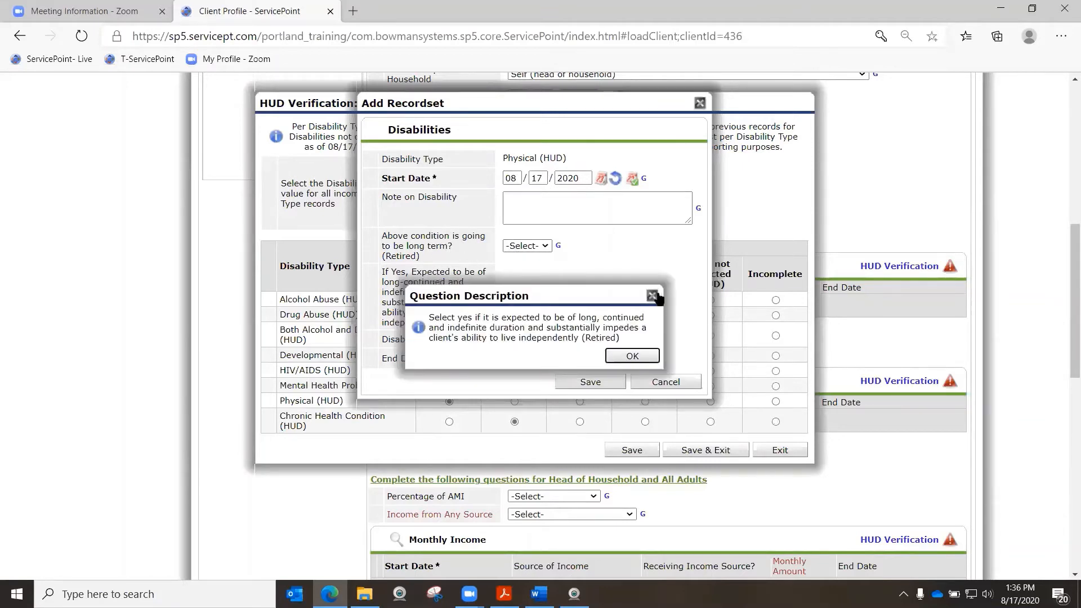
{"action": "left_click", "coordinate": [630, 355]}
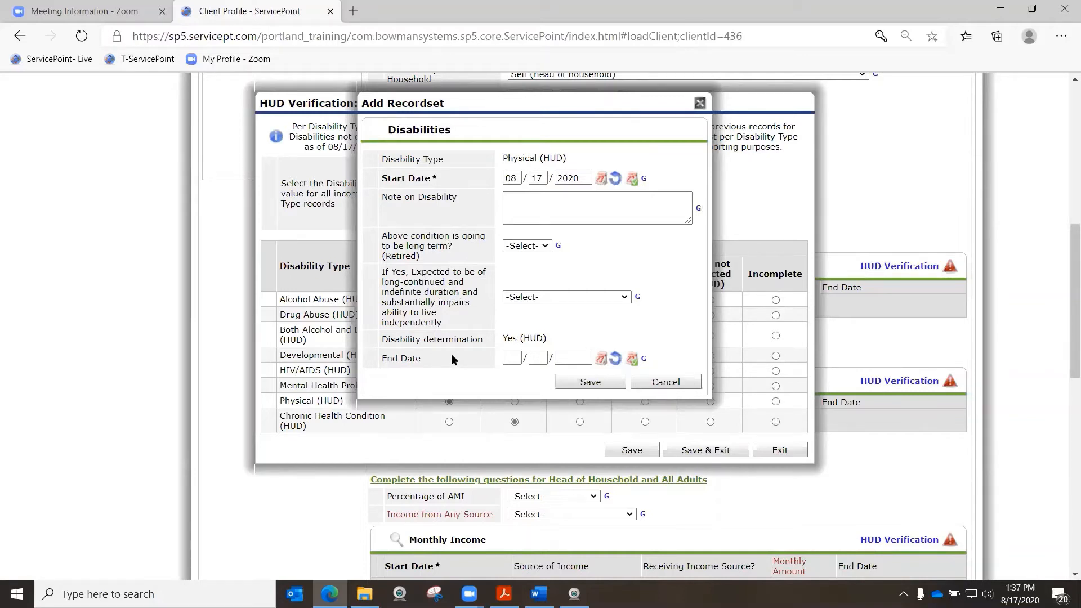
{"action": "left_click", "coordinate": [591, 382]}
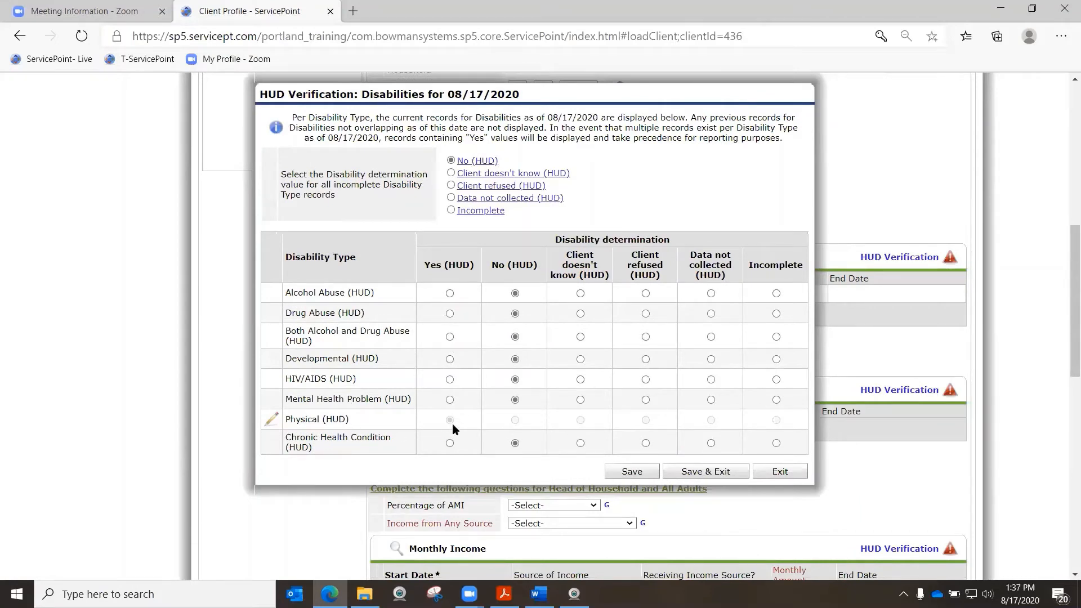
{"action": "left_click", "coordinate": [710, 475]}
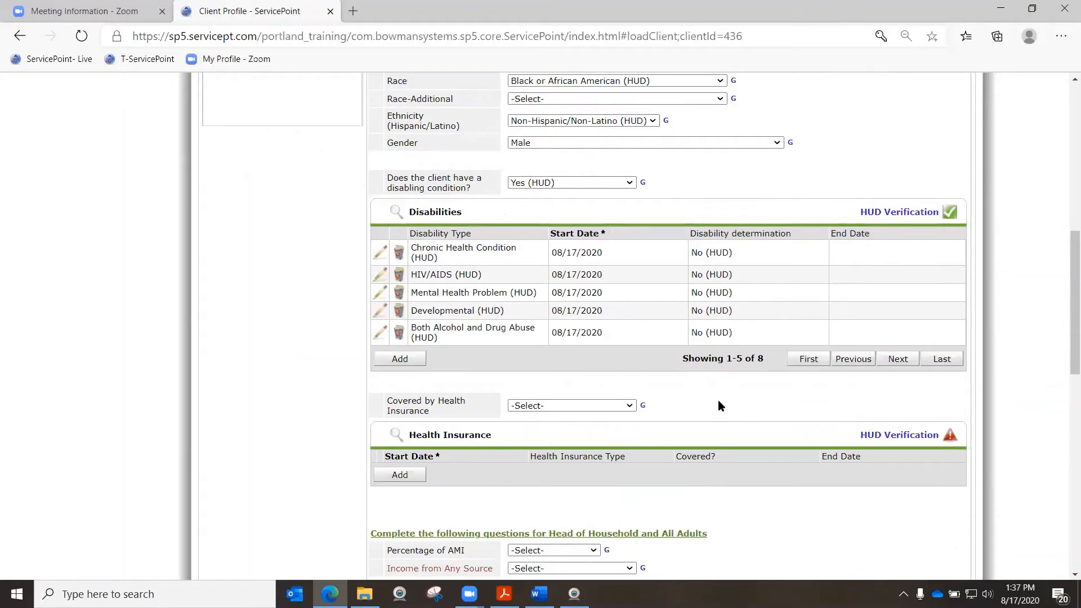
{"action": "scroll", "coordinate": [717, 401], "scroll_direction": "up", "scroll_amount": 1}
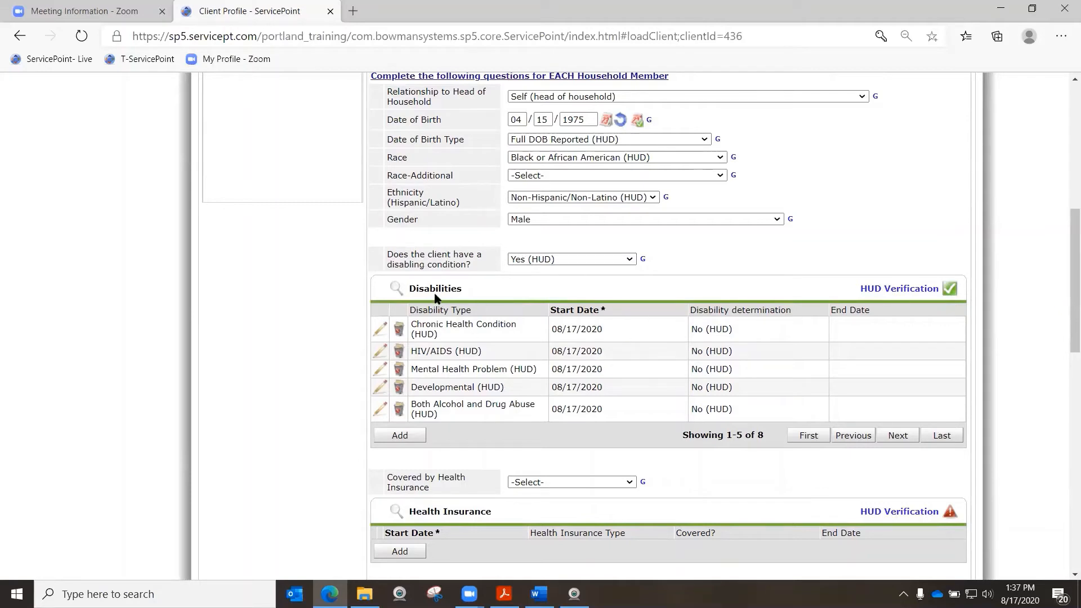
{"action": "left_click", "coordinate": [396, 287]}
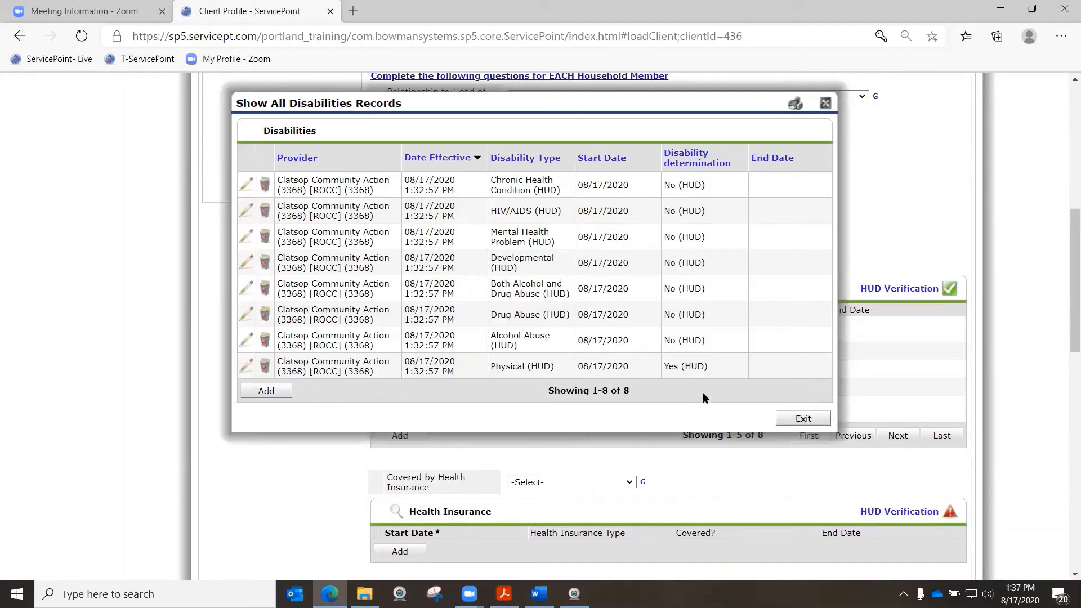
{"action": "left_click_drag", "start_coordinate": [664, 368], "coordinate": [715, 371]}
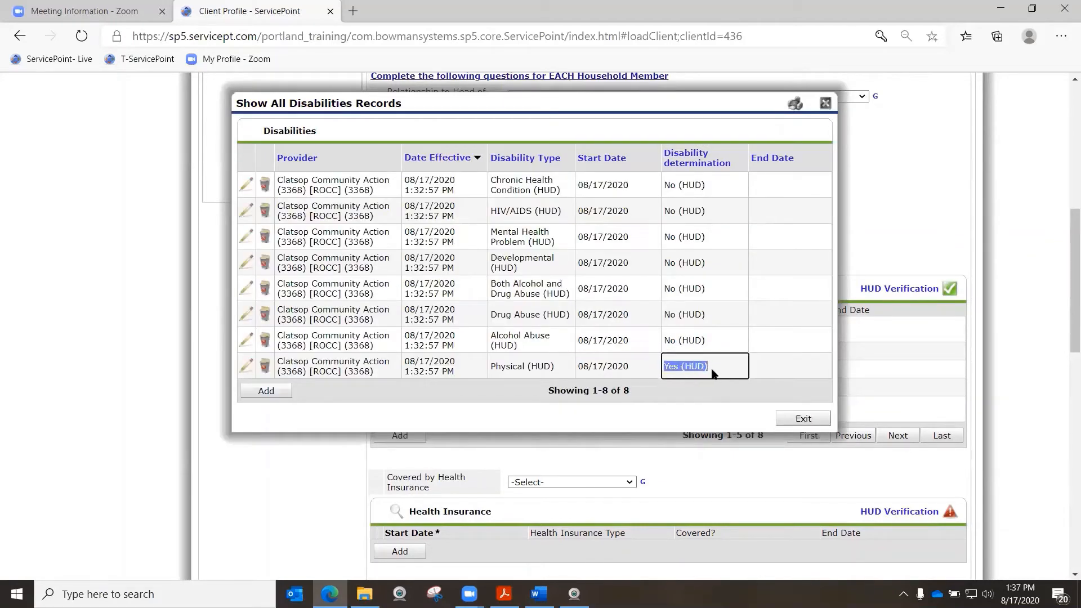
{"action": "left_click", "coordinate": [791, 418]}
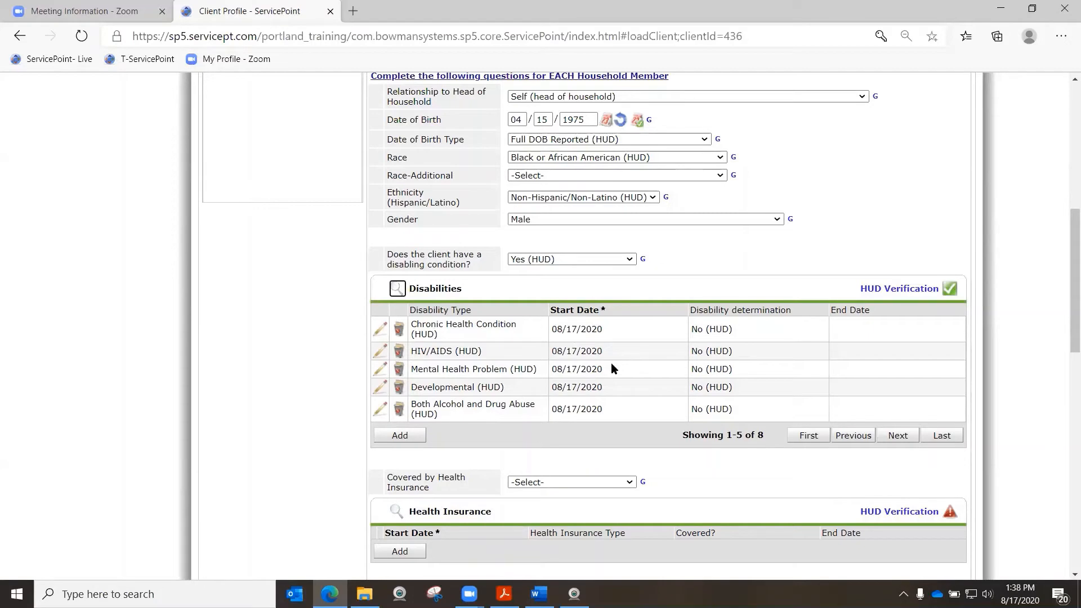
- Answer Yes (HUD) to health insurance and verify State Health Insurance for Adults as the only coverage
{"action": "scroll", "coordinate": [612, 367], "scroll_direction": "down", "scroll_amount": 4}
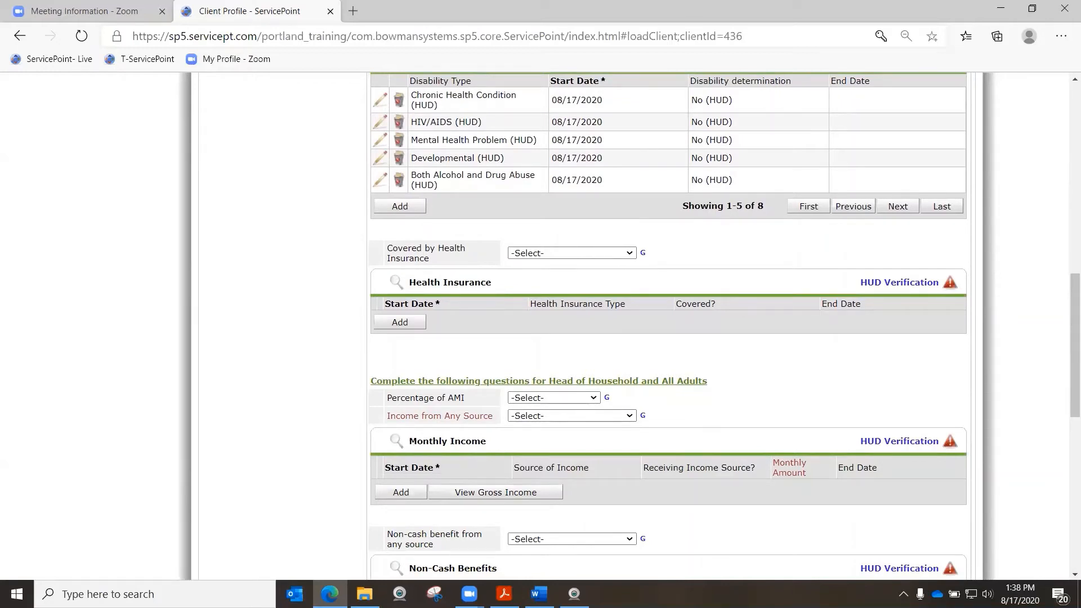
{"action": "left_click", "coordinate": [592, 252]}
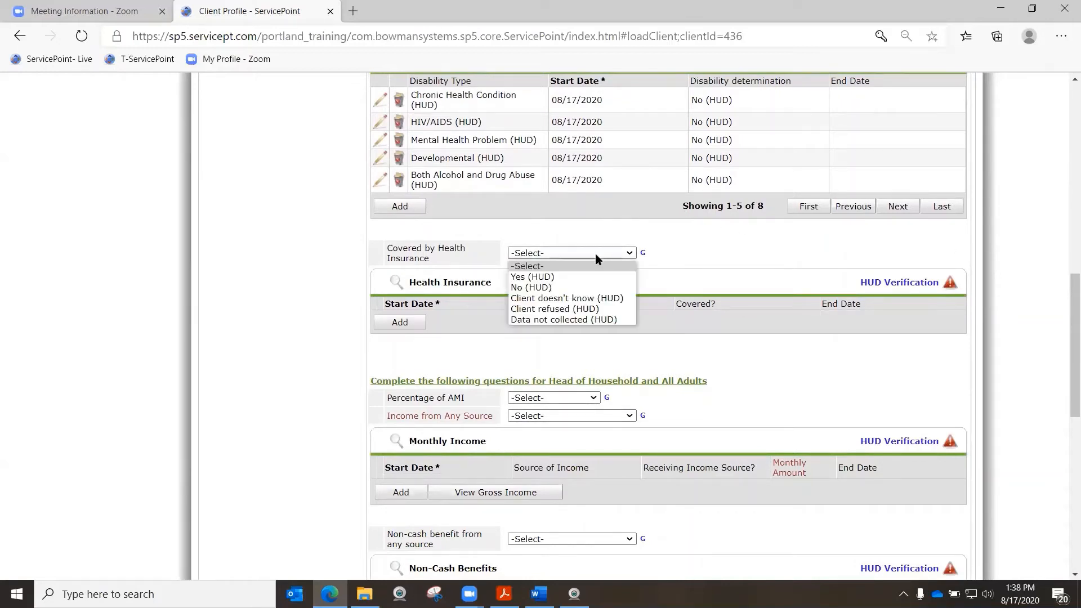
{"action": "left_click", "coordinate": [589, 275]}
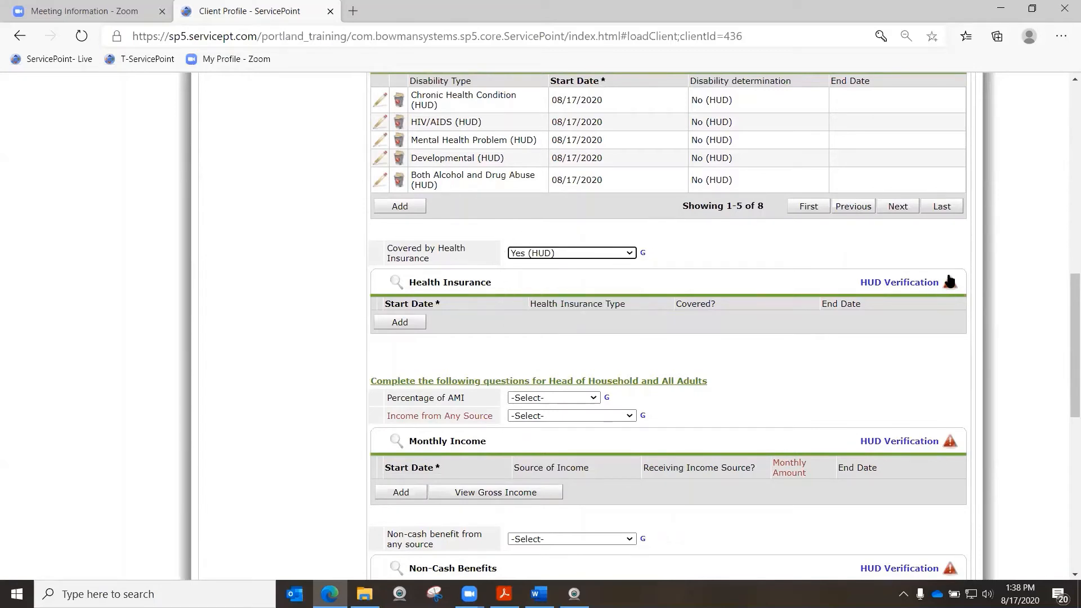
{"action": "left_click", "coordinate": [918, 284]}
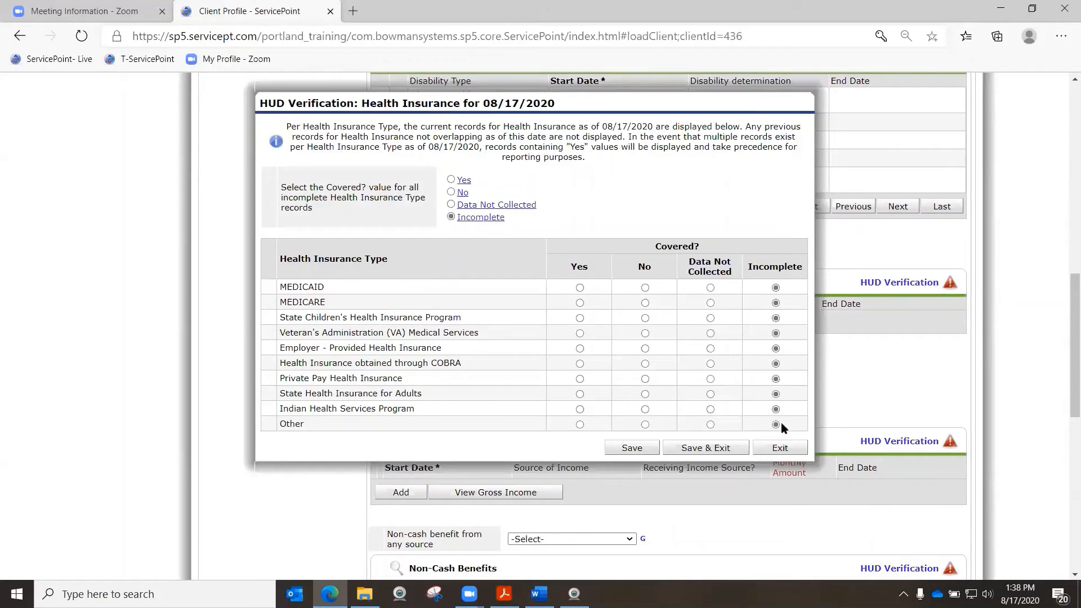
{"action": "left_click", "coordinate": [450, 193]}
{"action": "left_click_drag", "start_coordinate": [306, 393], "coordinate": [377, 396]}
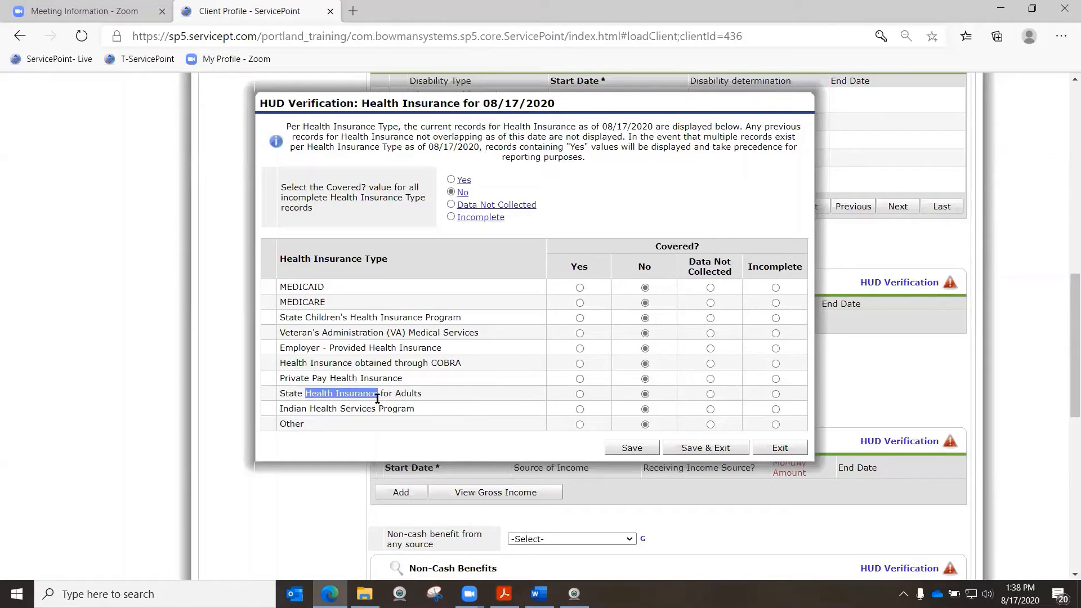
{"action": "left_click", "coordinate": [579, 393]}
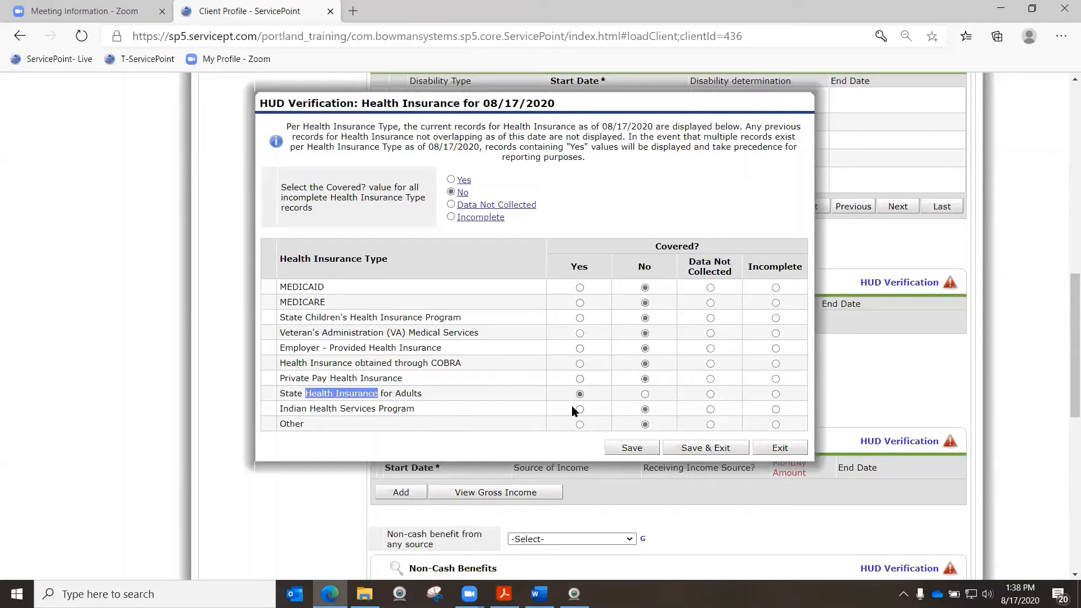
{"action": "left_click", "coordinate": [712, 448]}
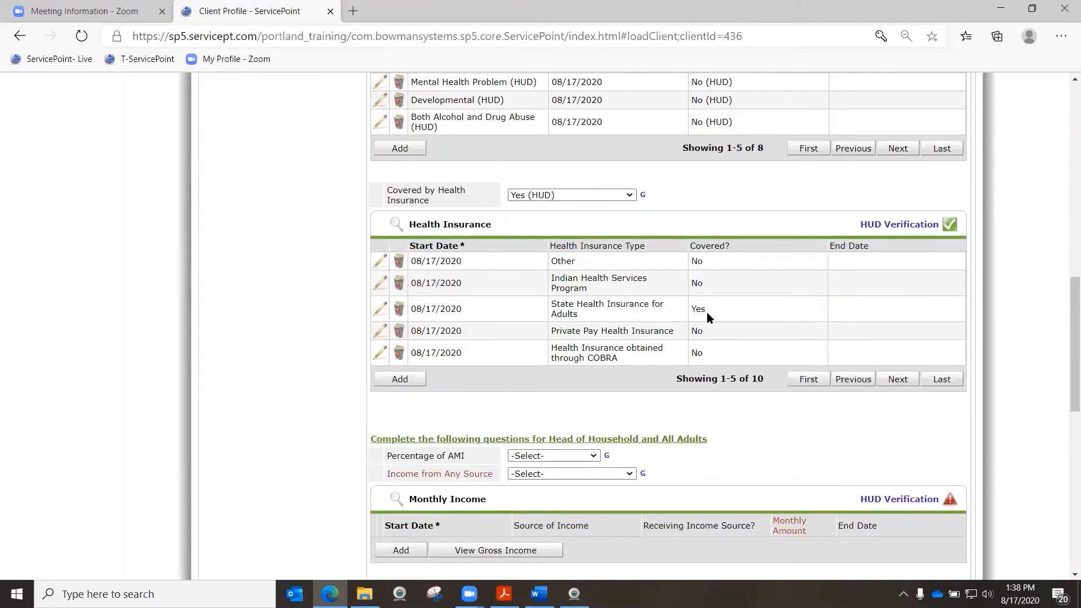
{"action": "scroll", "coordinate": [730, 356], "scroll_direction": "down", "scroll_amount": 3}
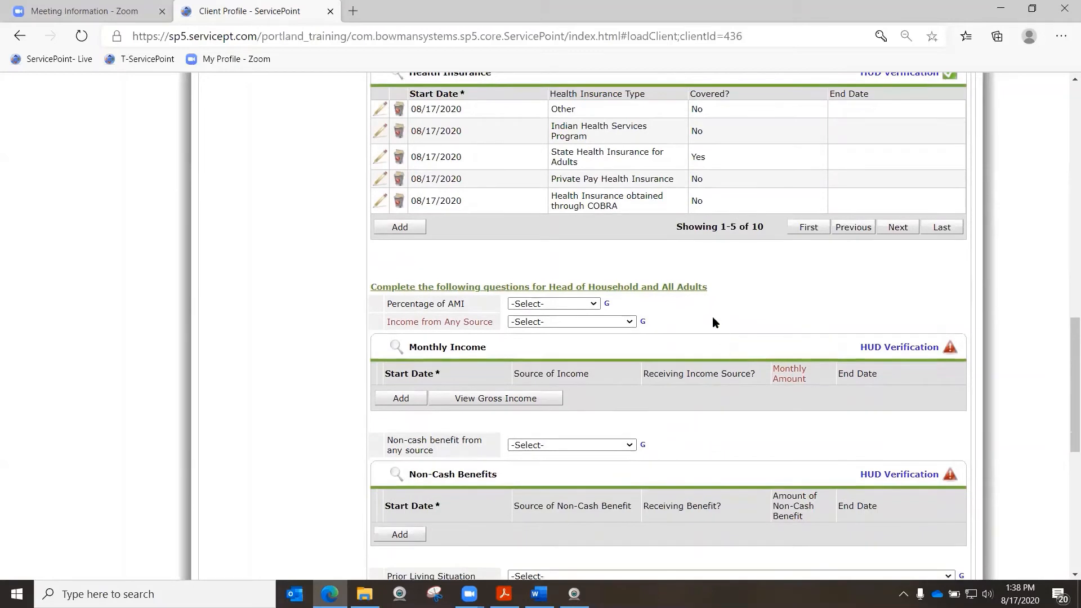
- Set Percentage of AMI to Greater than 50% and answer Yes to income from any source
{"action": "left_click", "coordinate": [562, 305]}
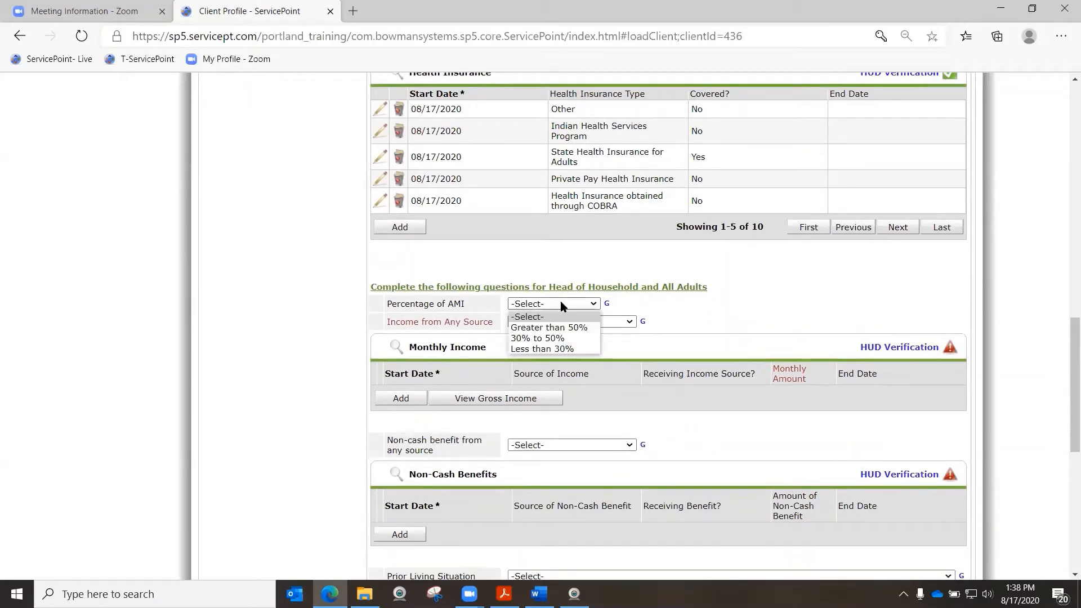
{"action": "left_click", "coordinate": [574, 327]}
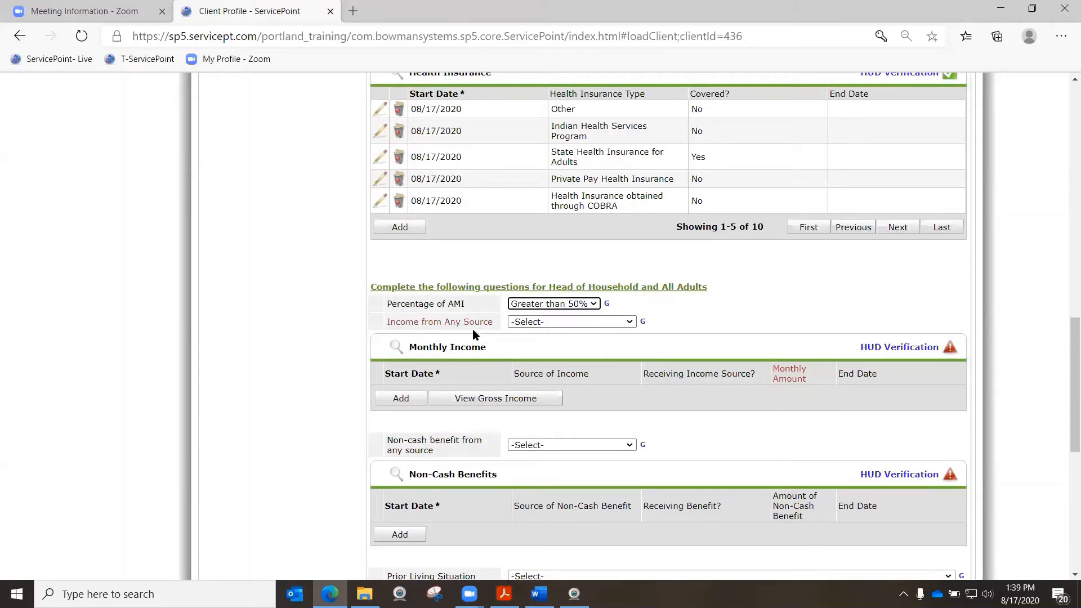
{"action": "left_click", "coordinate": [549, 322]}
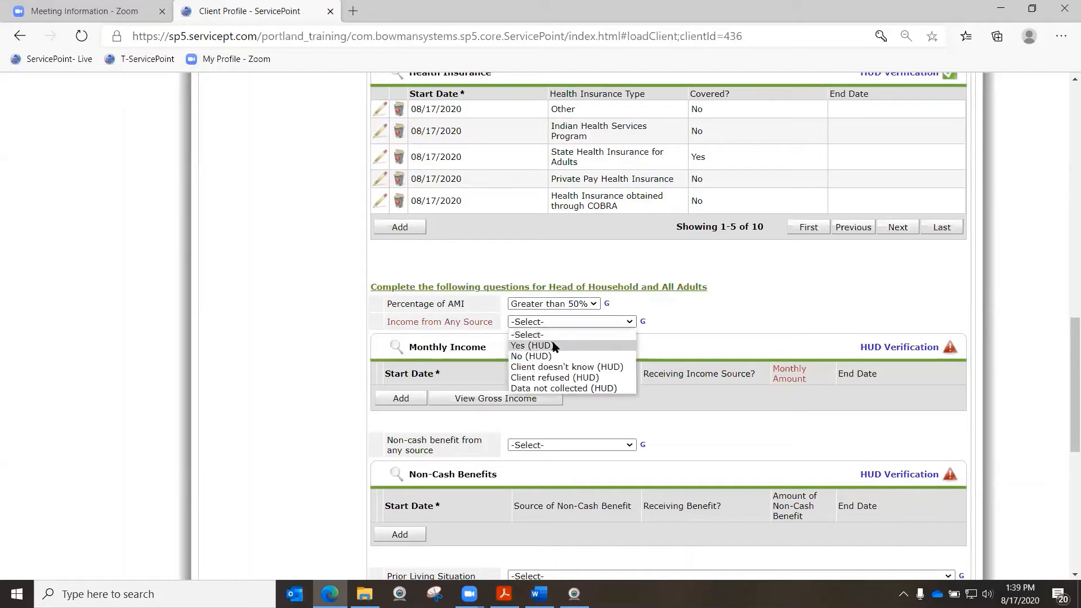
{"action": "left_click", "coordinate": [553, 344]}
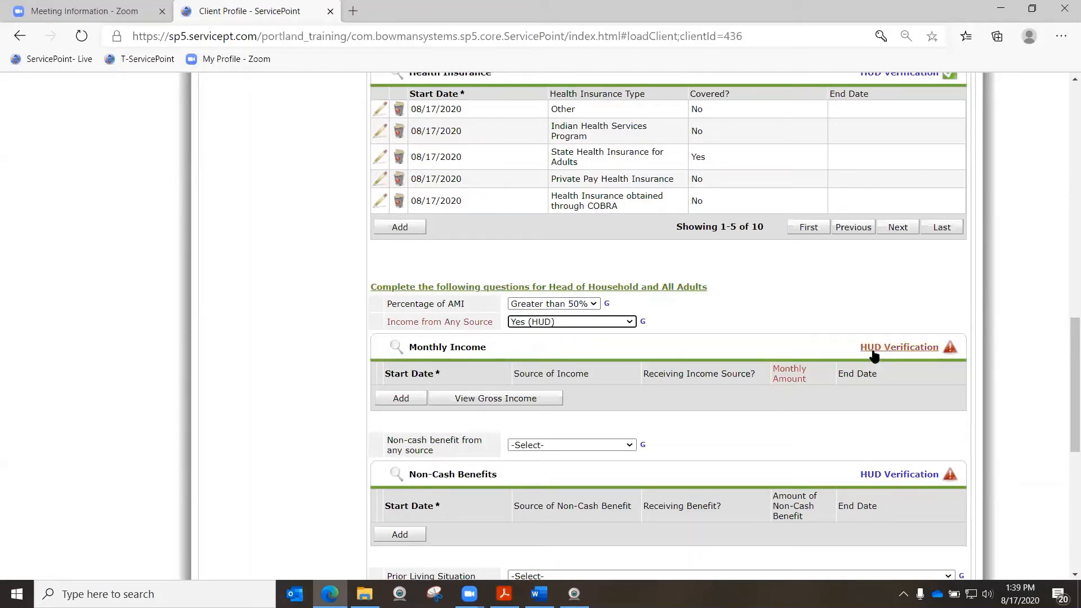
- Verify income sources as No except Unemployment Insurance at 450 per month, and save
{"action": "left_click", "coordinate": [934, 348]}
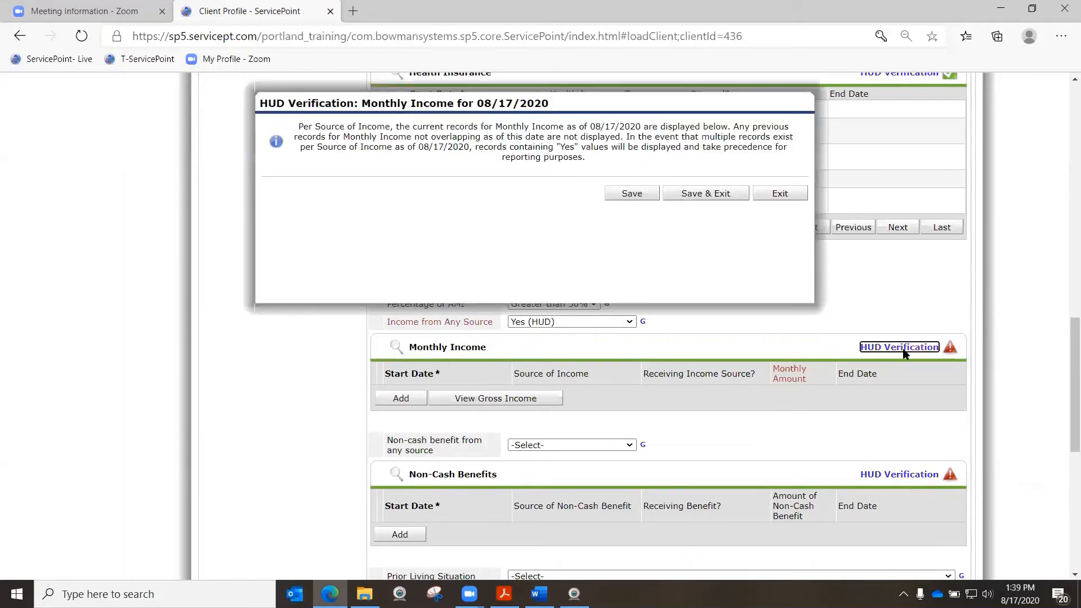
{"action": "left_click", "coordinate": [451, 179]}
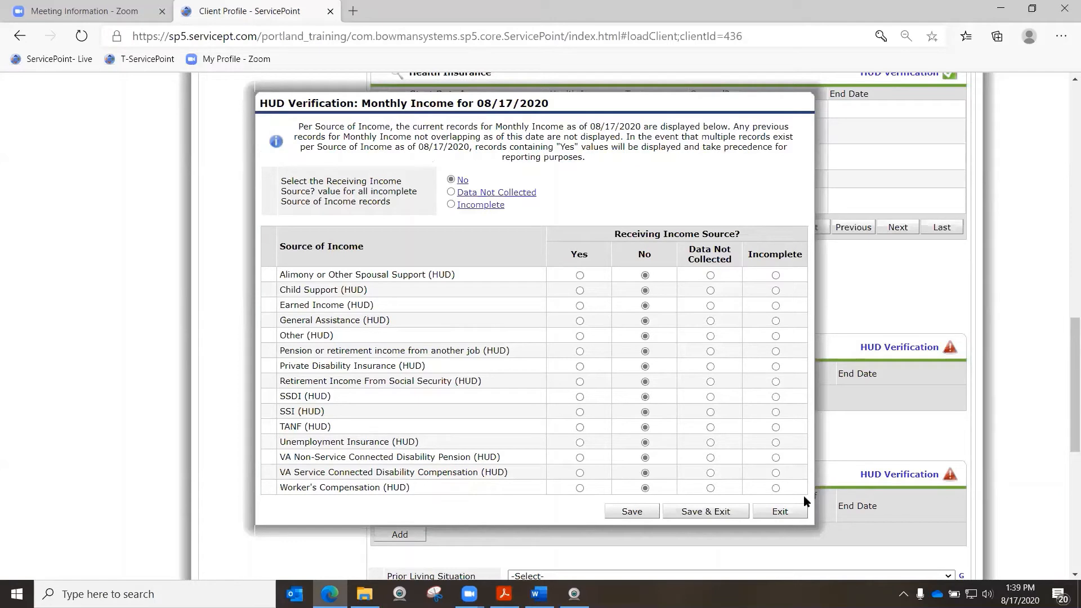
{"action": "left_click_drag", "start_coordinate": [306, 441], "coordinate": [374, 441]}
{"action": "left_click", "coordinate": [350, 467]}
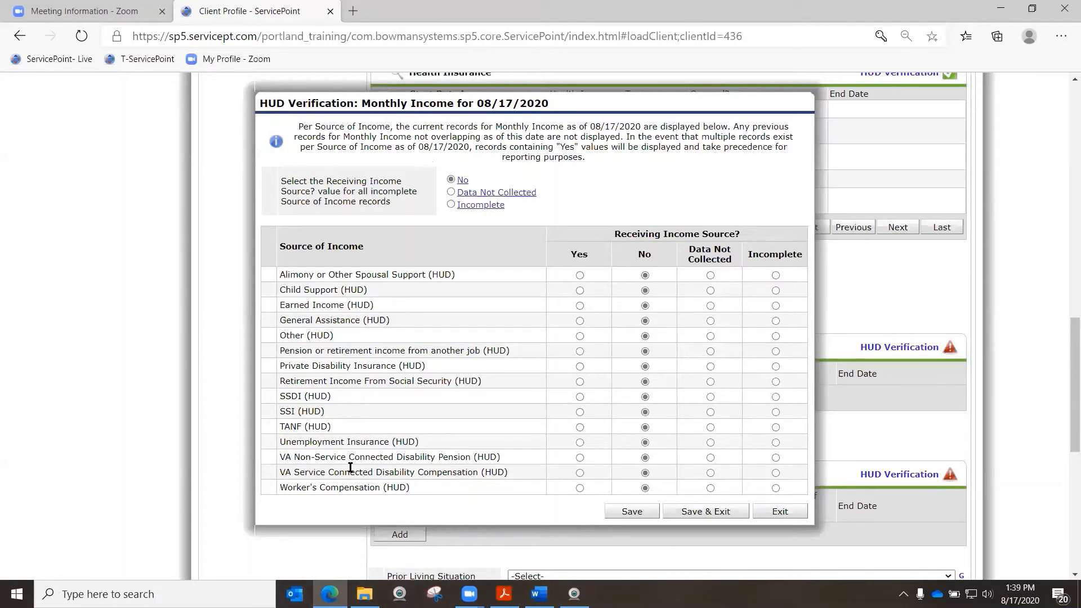
{"action": "left_click", "coordinate": [580, 443]}
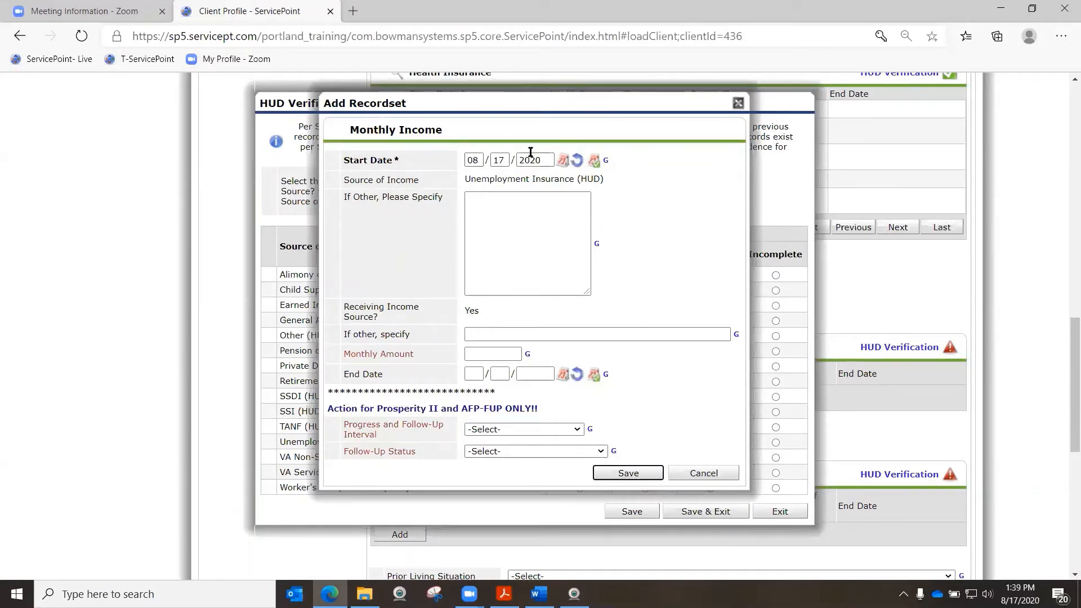
{"action": "left_click_drag", "start_coordinate": [489, 179], "coordinate": [604, 179]}
{"action": "left_click", "coordinate": [664, 296]}
{"action": "left_click", "coordinate": [489, 353]}
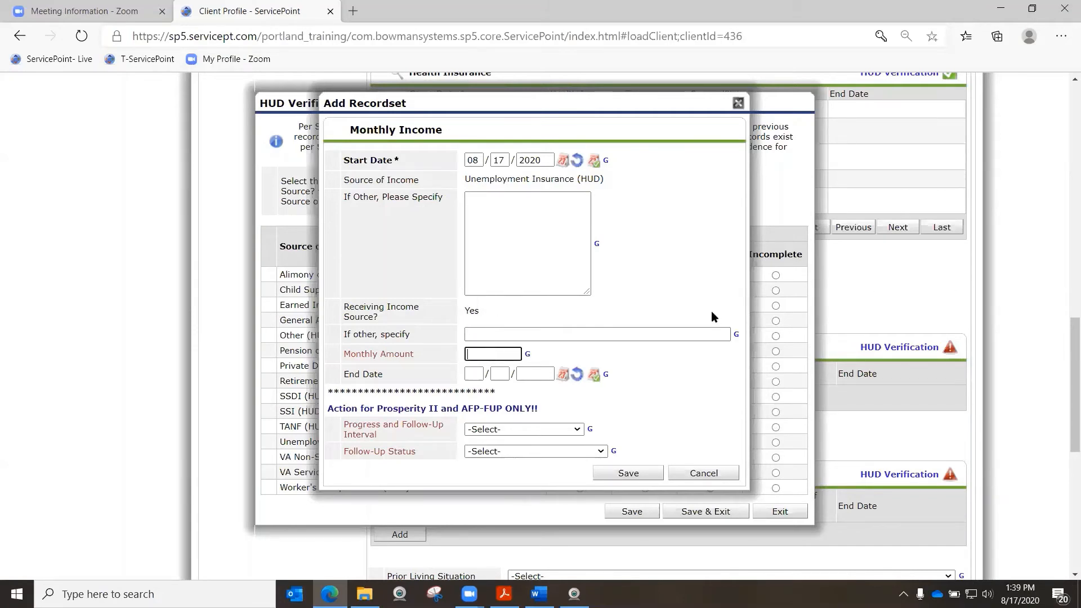
{"action": "type", "text": "450"}
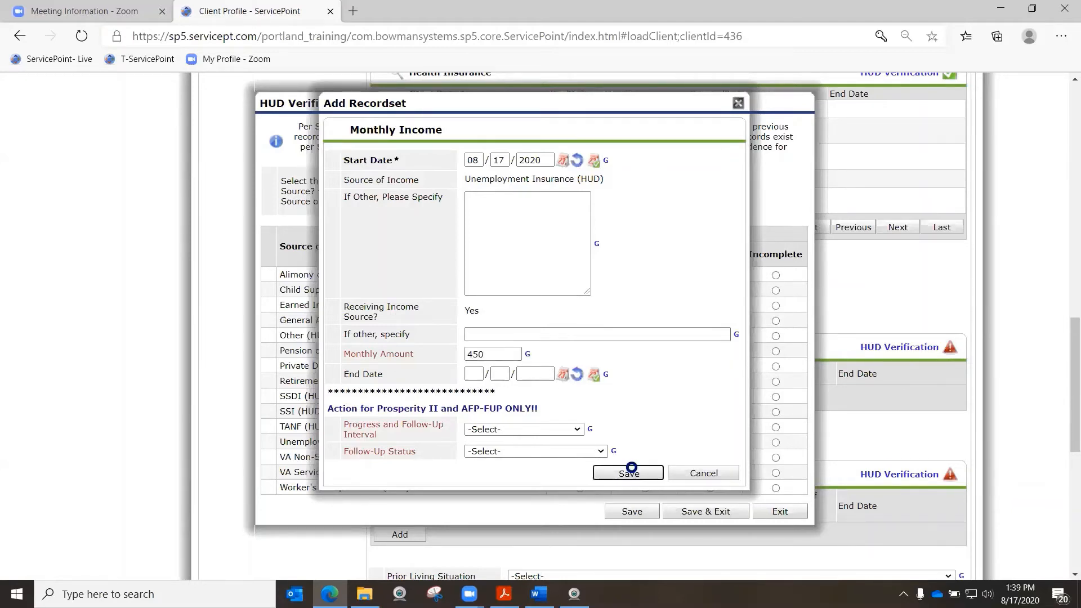
{"action": "left_click", "coordinate": [628, 473]}
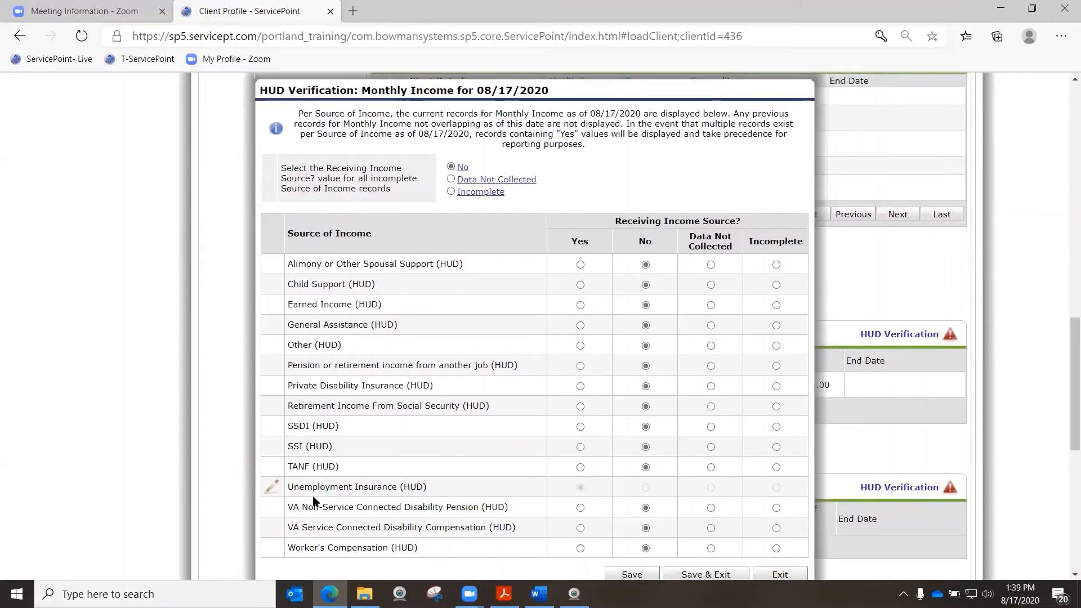
{"action": "scroll", "coordinate": [410, 474], "scroll_direction": "down", "scroll_amount": 1}
{"action": "left_click", "coordinate": [715, 499]}
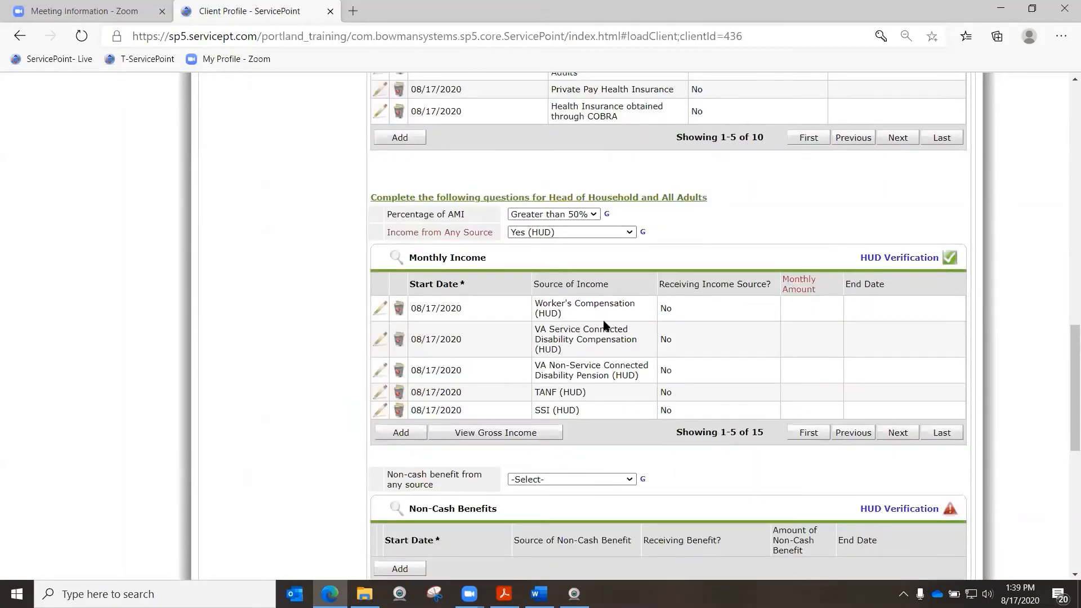
{"action": "scroll", "coordinate": [687, 305], "scroll_direction": "down", "scroll_amount": 4}
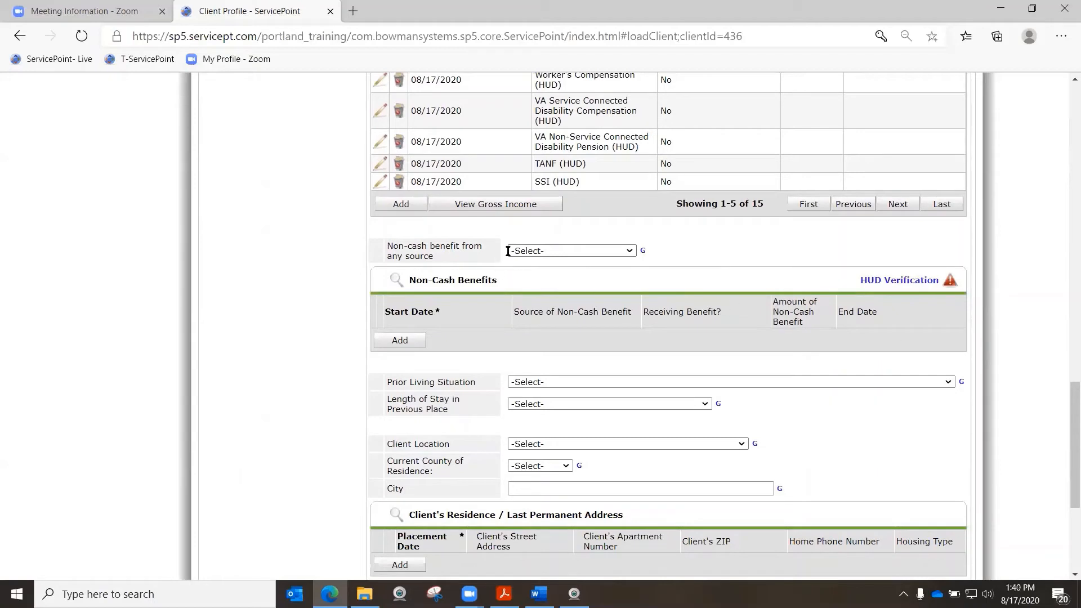
- Answer Yes to non-cash benefits and verify SNAP as the only benefit received
{"action": "left_click", "coordinate": [533, 250]}
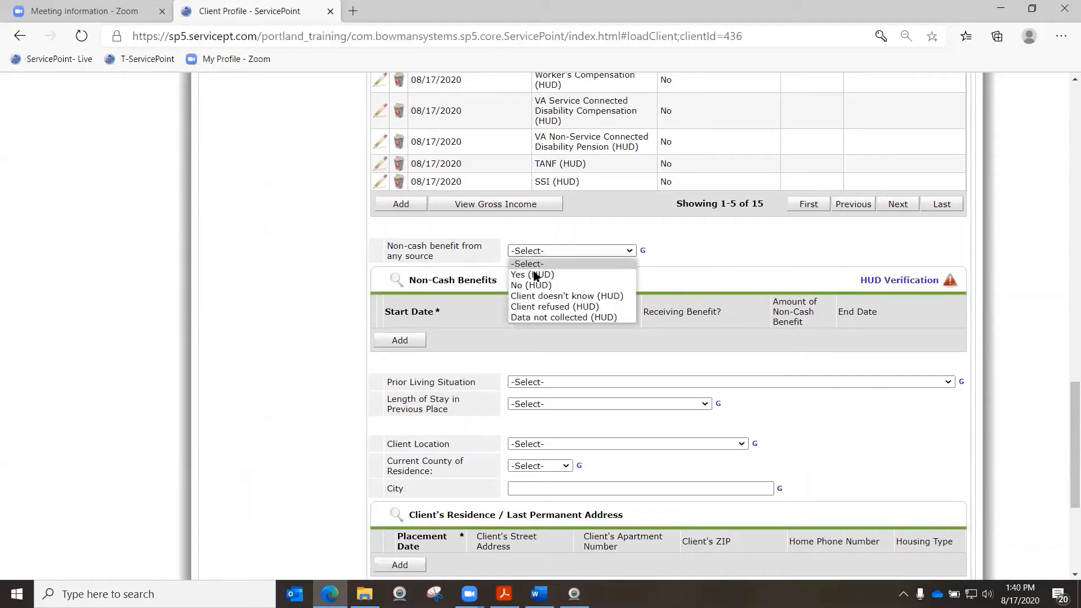
{"action": "left_click", "coordinate": [899, 280]}
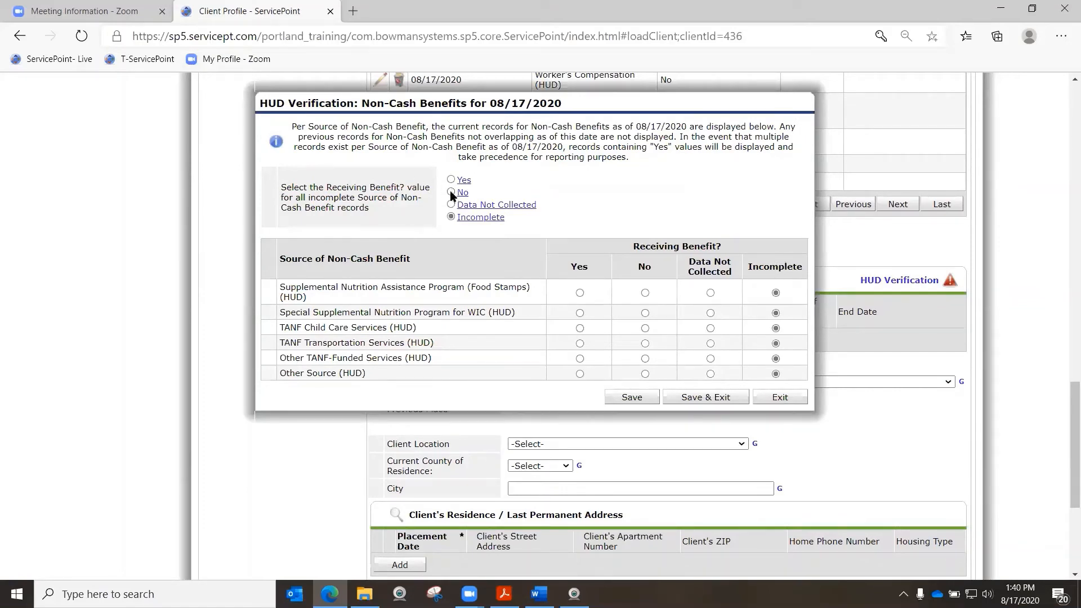
{"action": "left_click", "coordinate": [451, 193]}
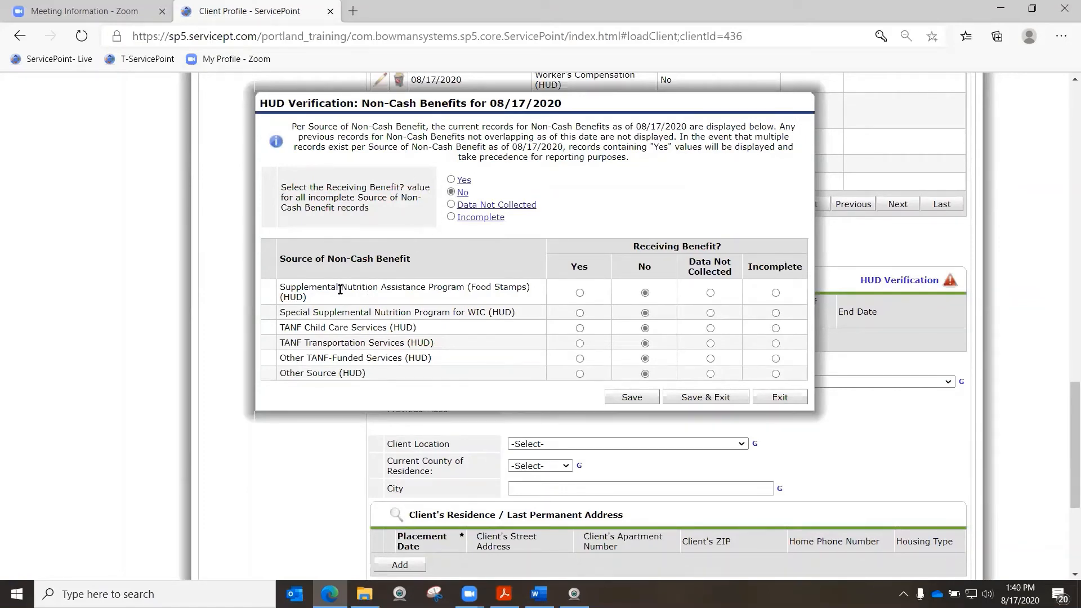
{"action": "left_click", "coordinate": [577, 291]}
{"action": "left_click", "coordinate": [729, 398]}
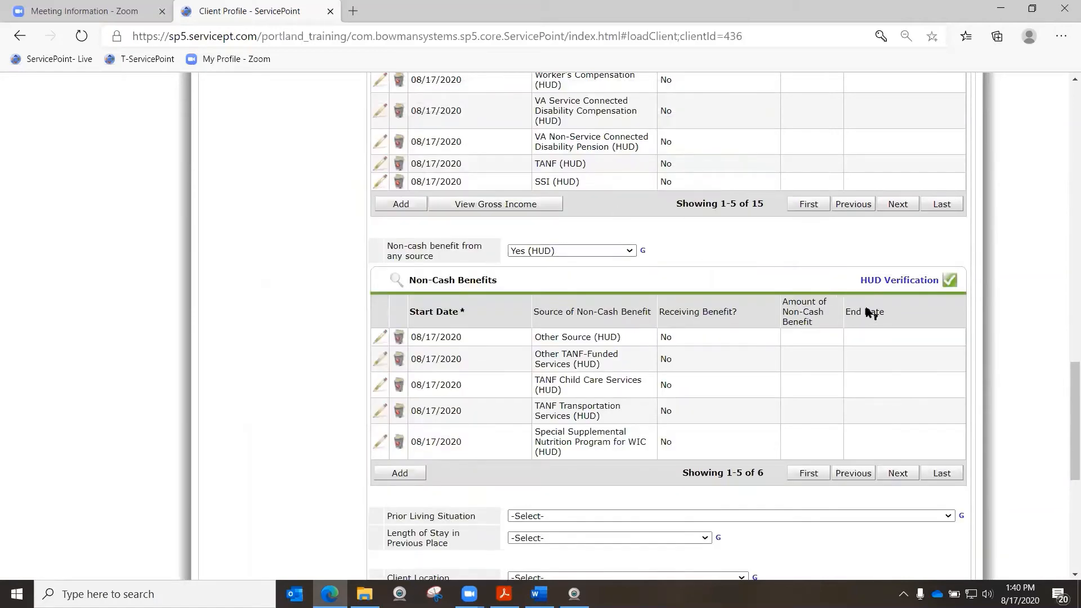
{"action": "scroll", "coordinate": [707, 335], "scroll_direction": "down", "scroll_amount": 4}
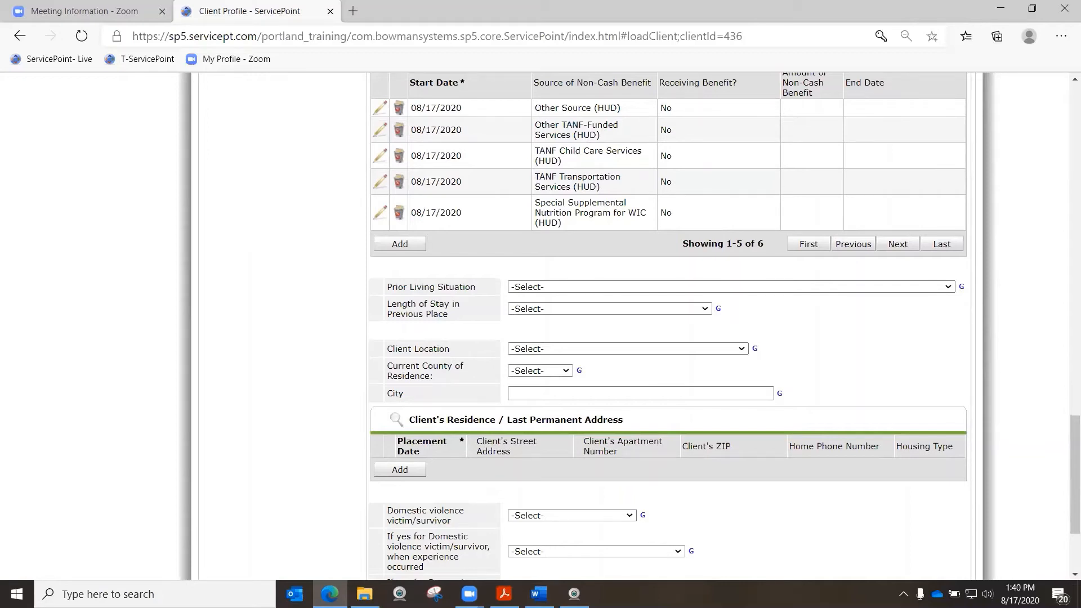
- Set prior living situation to rental without ongoing subsidy and length of stay to One year or longer
{"action": "left_click", "coordinate": [600, 286]}
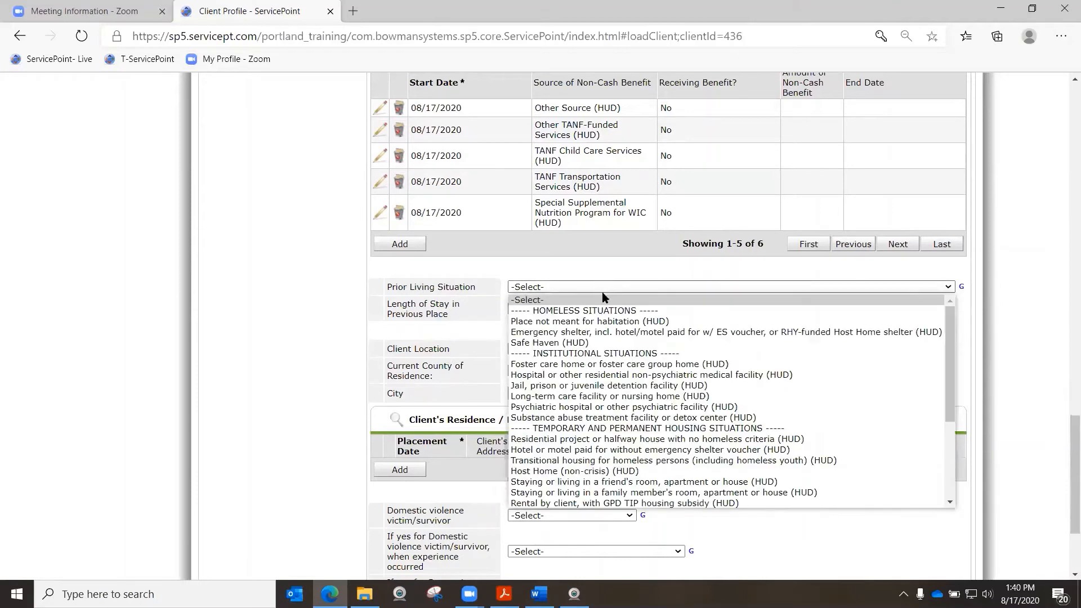
{"action": "scroll", "coordinate": [607, 361], "scroll_direction": "down", "scroll_amount": 2}
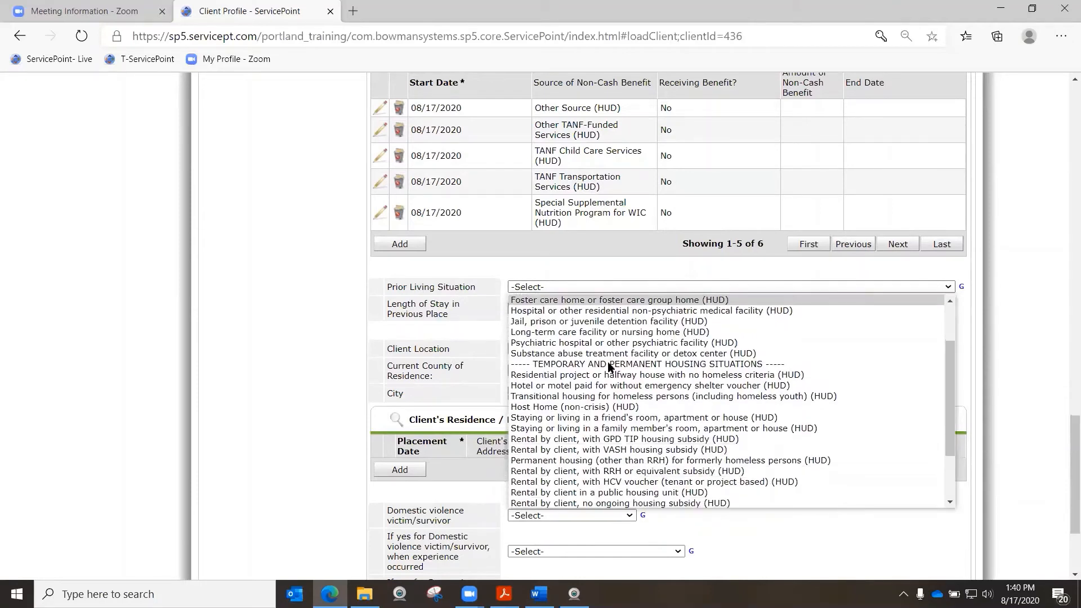
{"action": "scroll", "coordinate": [608, 365], "scroll_direction": "down", "scroll_amount": 2}
{"action": "scroll", "coordinate": [607, 366], "scroll_direction": "down", "scroll_amount": 1}
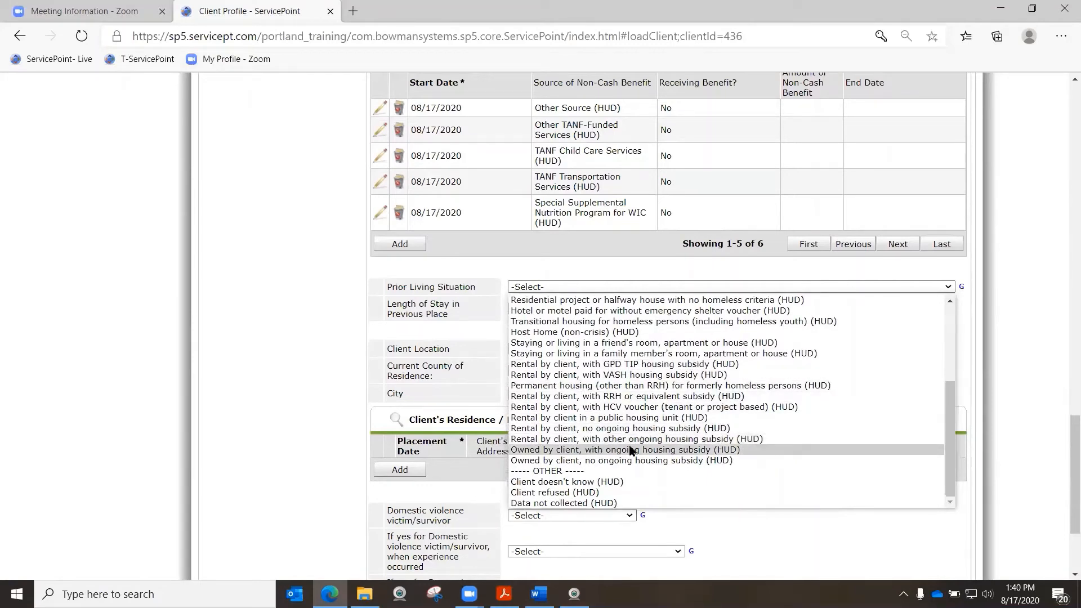
{"action": "left_click", "coordinate": [659, 439]}
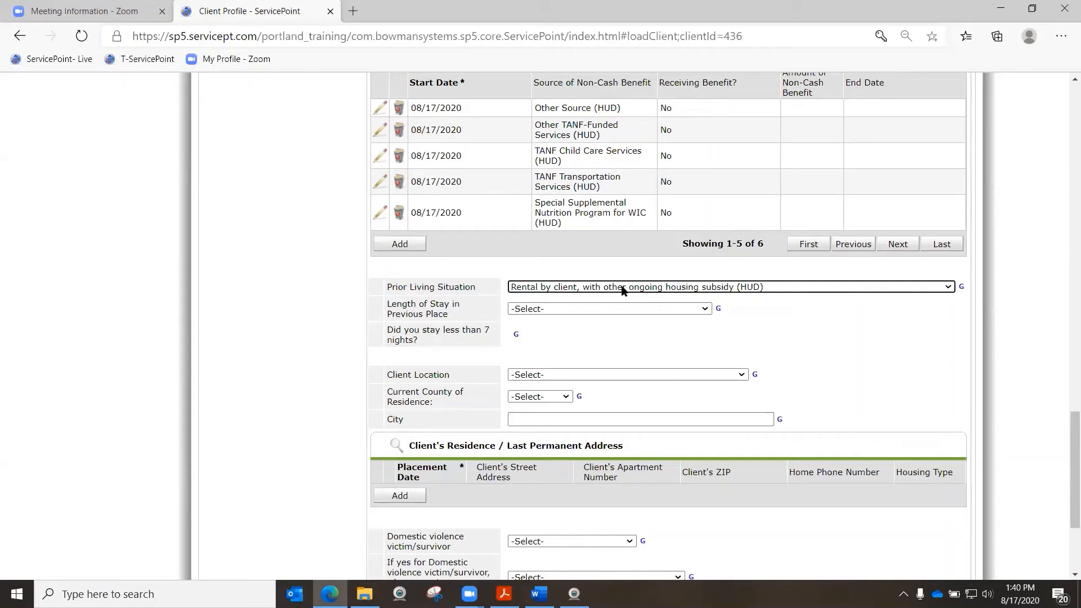
{"action": "left_click", "coordinate": [678, 288]}
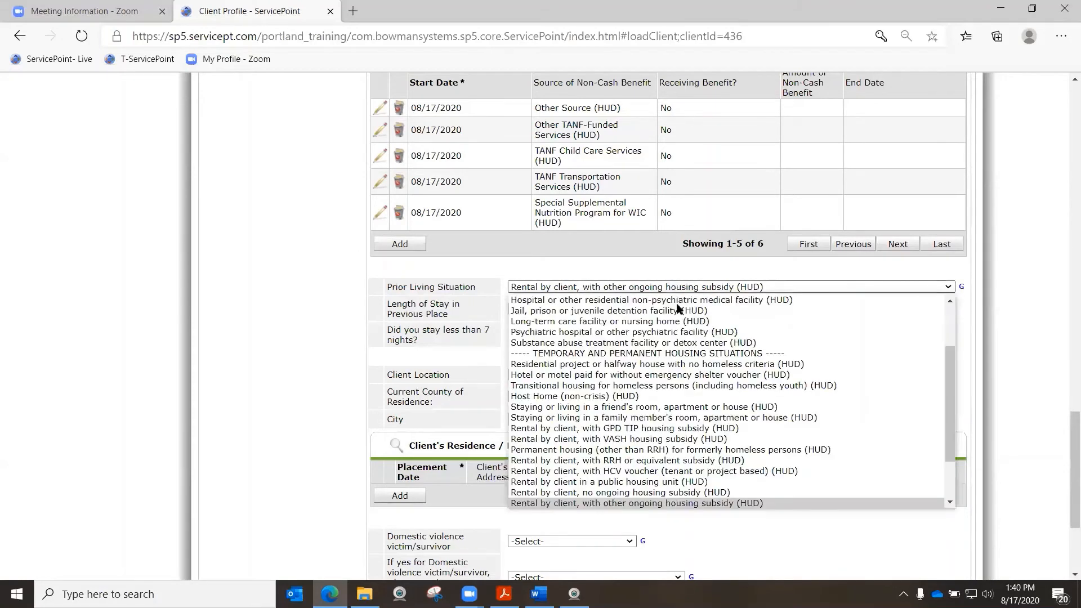
{"action": "left_click", "coordinate": [660, 492]}
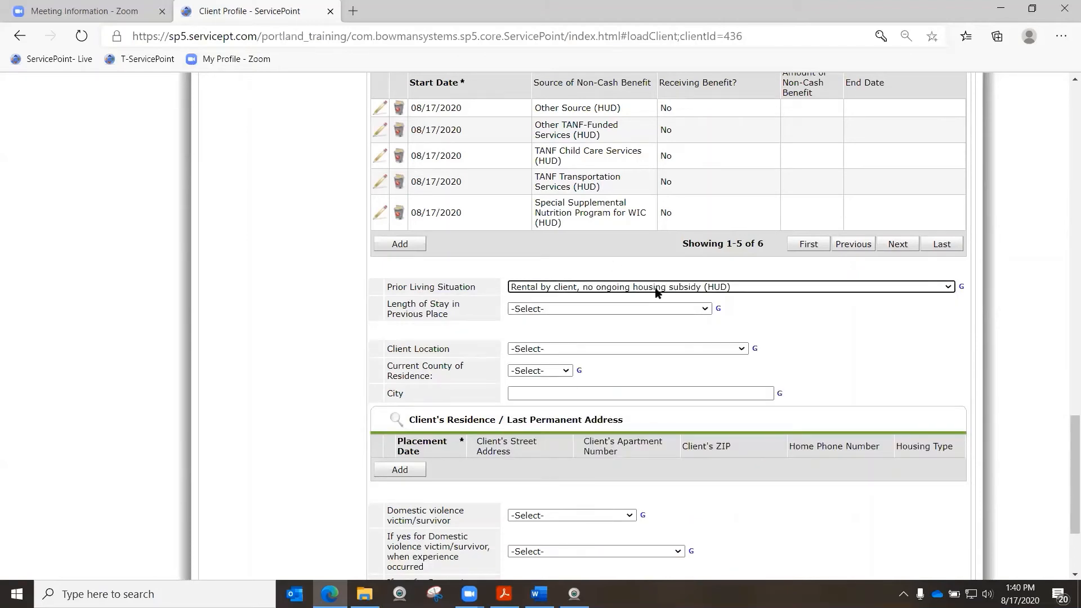
{"action": "left_click", "coordinate": [612, 313]}
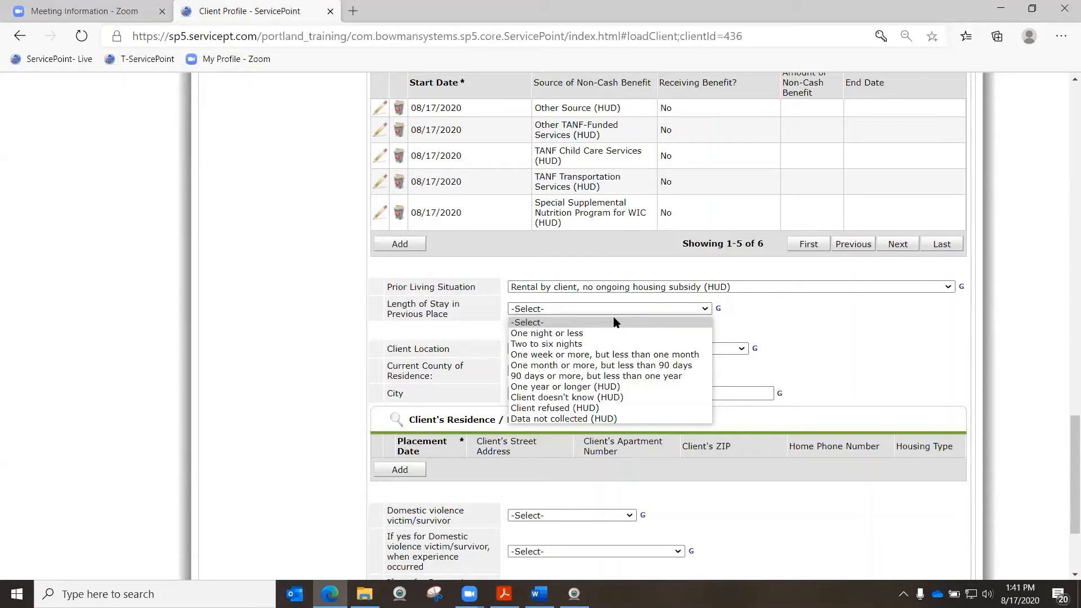
{"action": "left_click", "coordinate": [582, 389]}
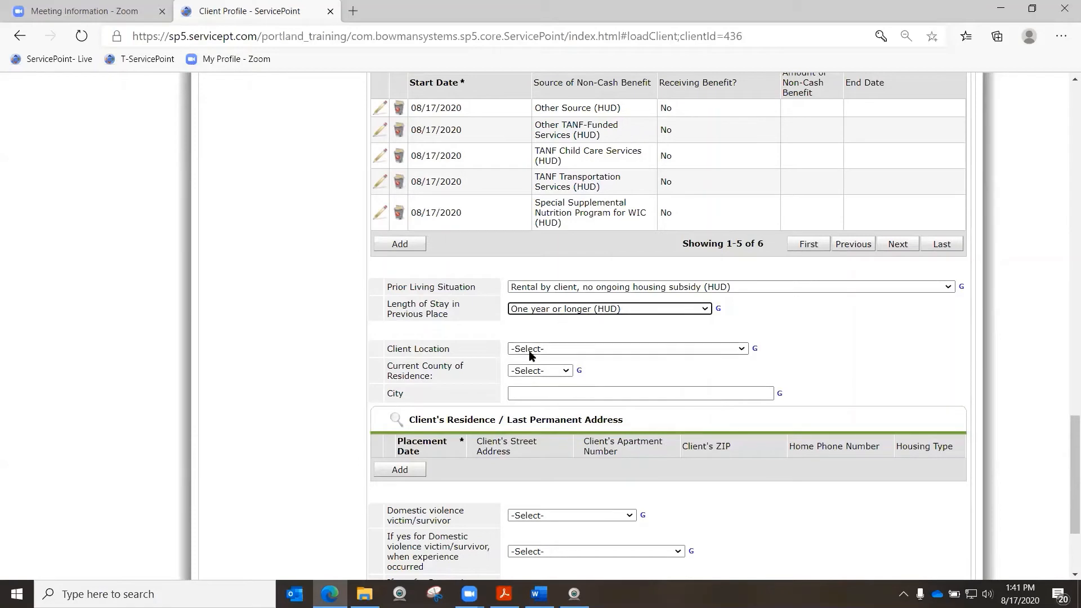
- Set client location to OR-505 Oregon Balance of State CoC, with county and city Clatsop
{"action": "left_click", "coordinate": [581, 349]}
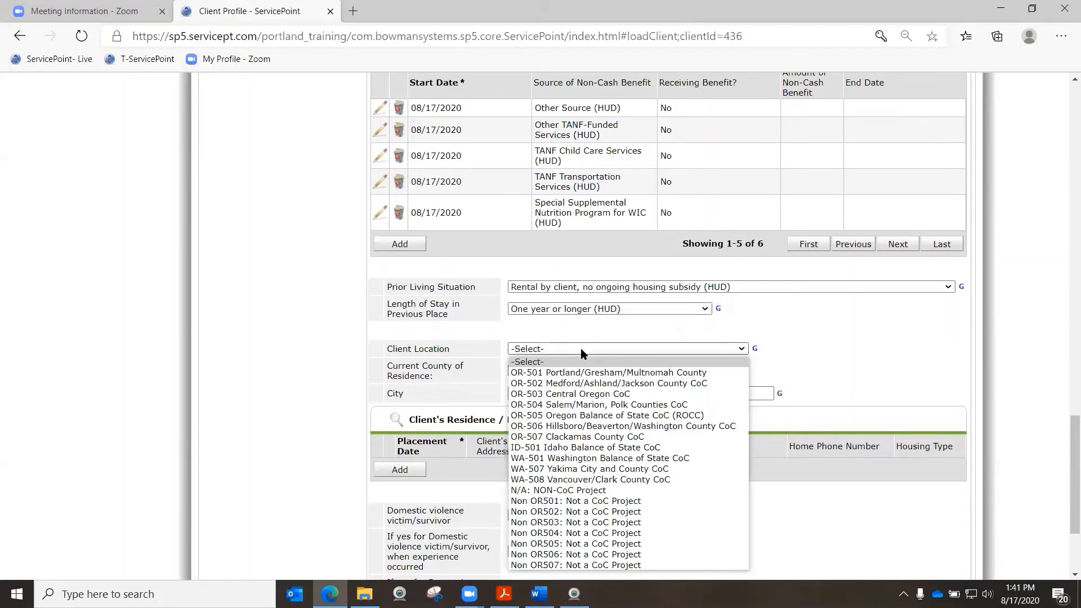
{"action": "left_click", "coordinate": [560, 421]}
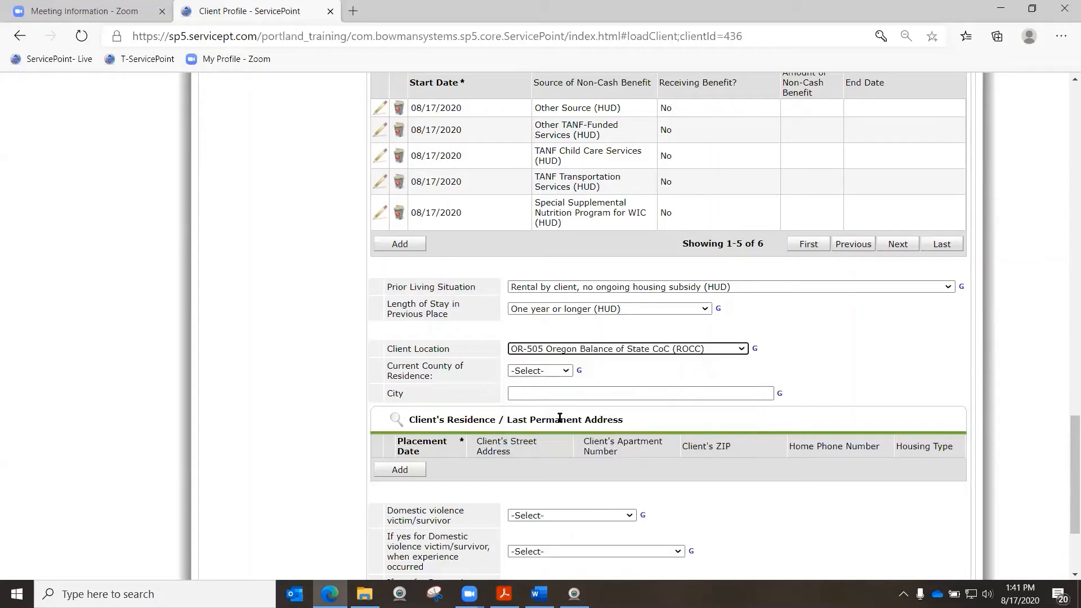
{"action": "left_click", "coordinate": [563, 372]}
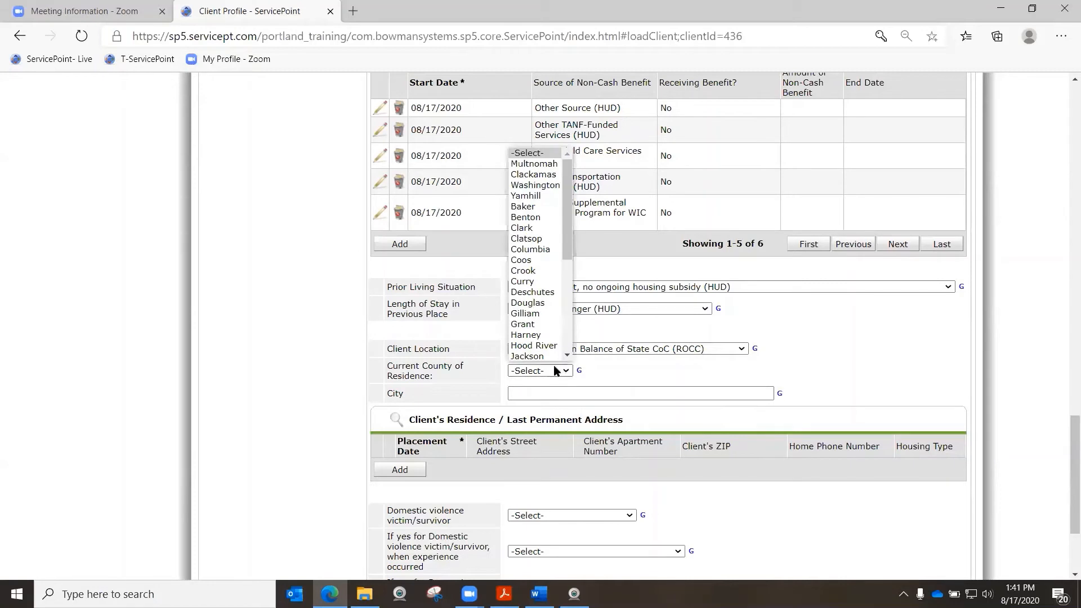
{"action": "left_click", "coordinate": [524, 242]}
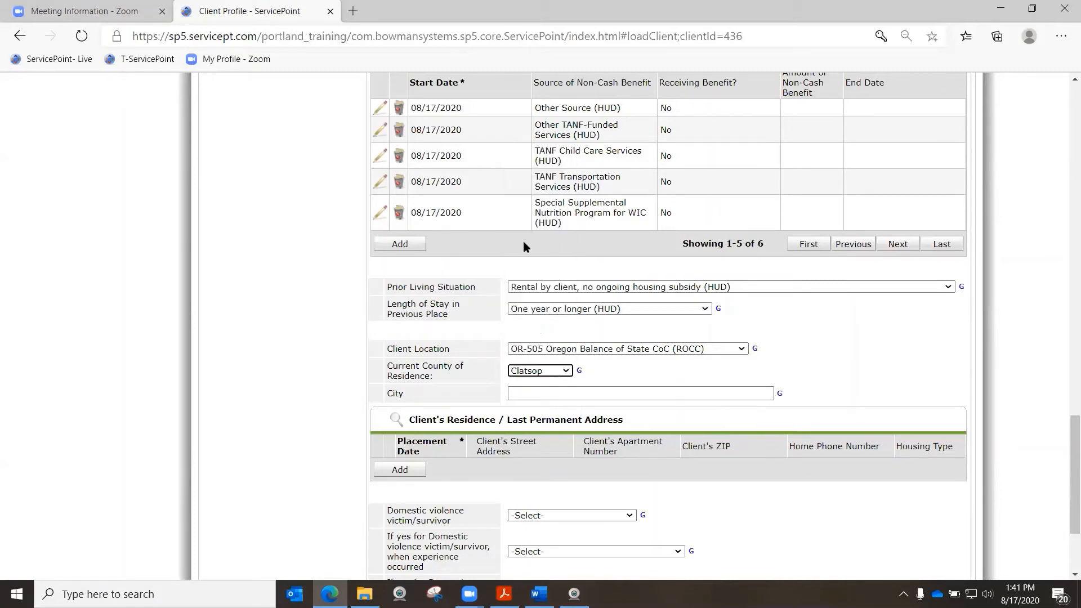
{"action": "left_click", "coordinate": [552, 393]}
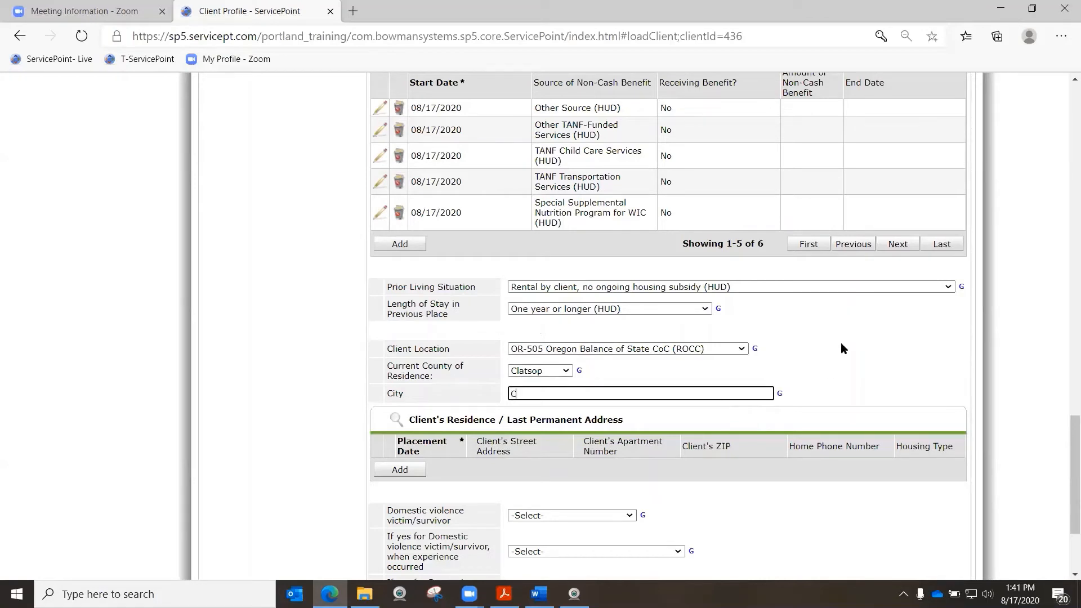
{"action": "type", "text": "Clatsop"}
{"action": "left_click_drag", "start_coordinate": [549, 393], "coordinate": [505, 393]}
{"action": "left_click", "coordinate": [458, 367]}
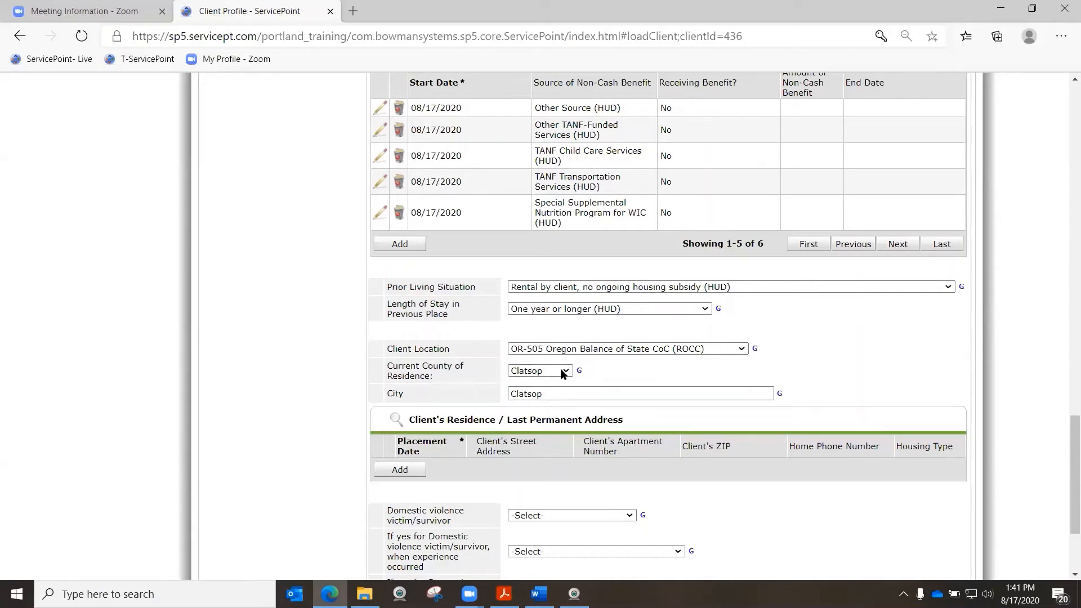
{"action": "scroll", "coordinate": [653, 354], "scroll_direction": "down", "scroll_amount": 3}
- Add a new residence record with the client's street address and city Clatsop
{"action": "left_click", "coordinate": [409, 318]}
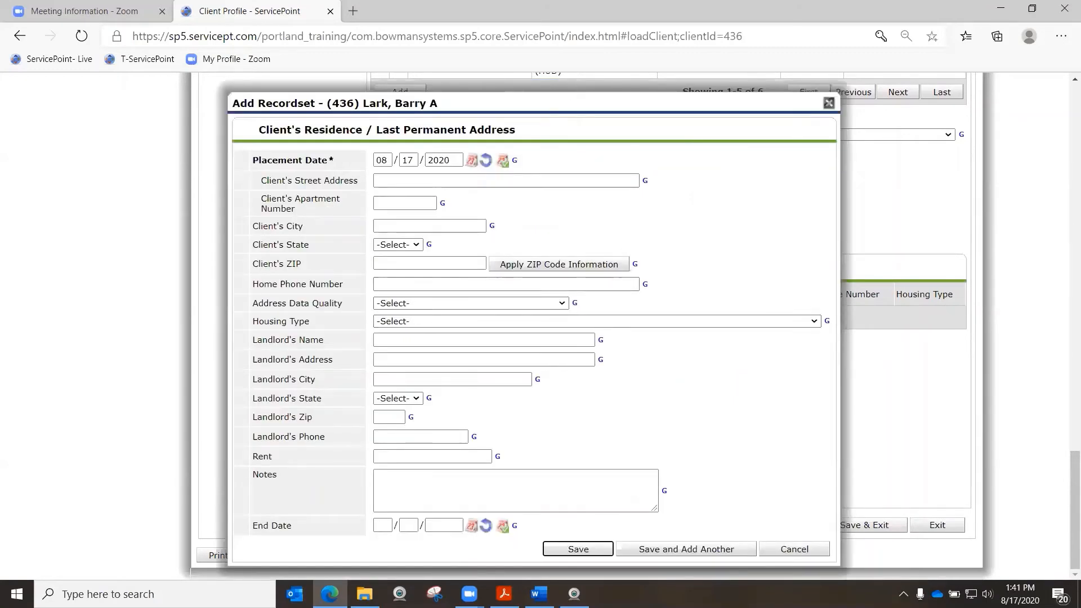
{"action": "left_click", "coordinate": [407, 180]}
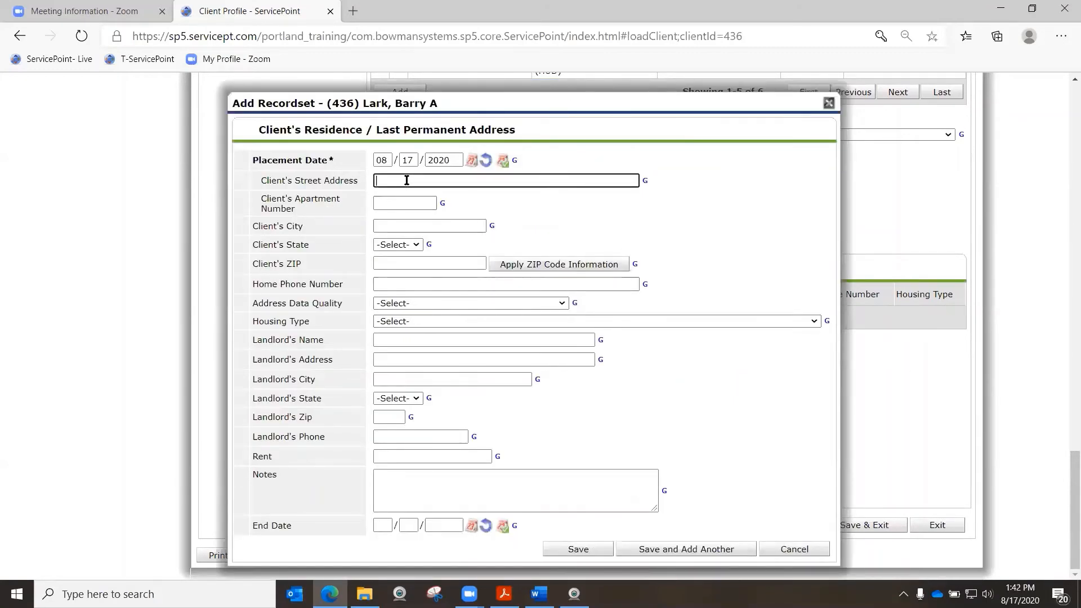
{"action": "type", "text": "111"}
{"action": "type", "text": " Hill Dr"}
{"action": "left_click", "coordinate": [379, 223]}
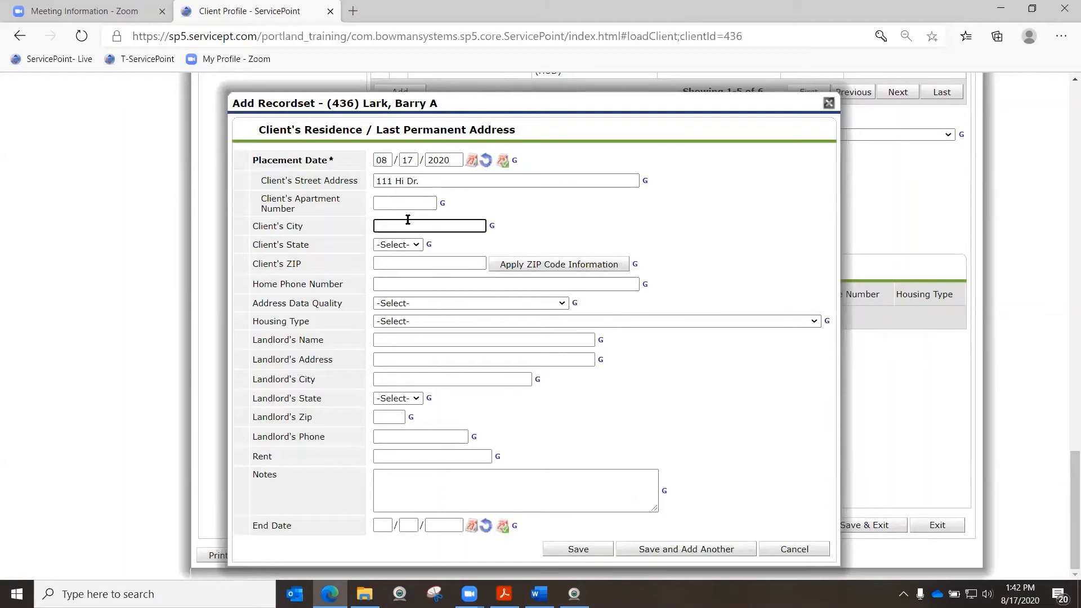
{"action": "type", "text": "Clatso"}
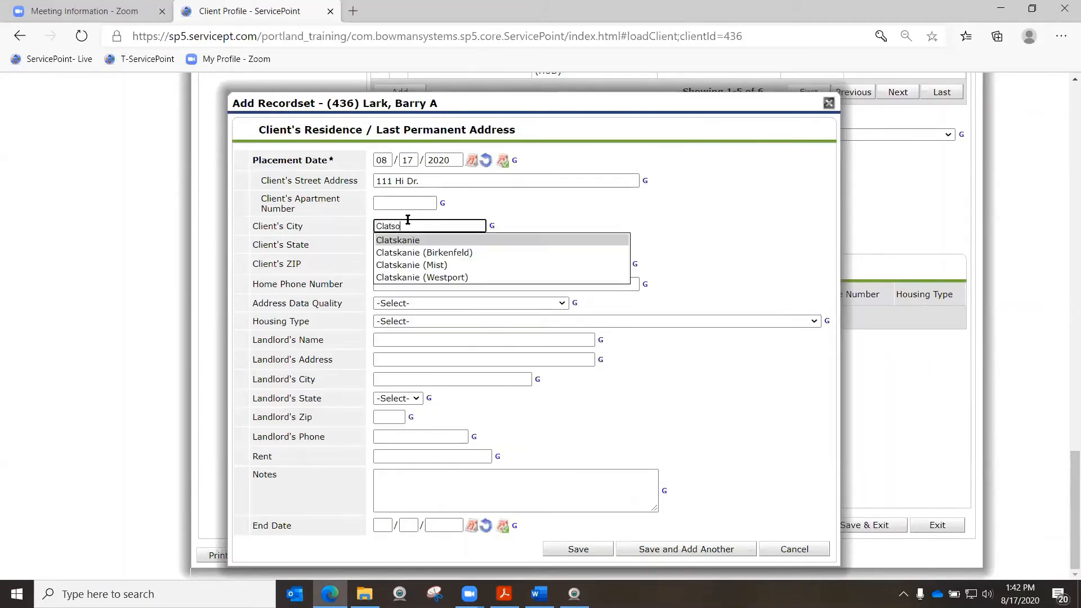
{"action": "type", "text": "p"}
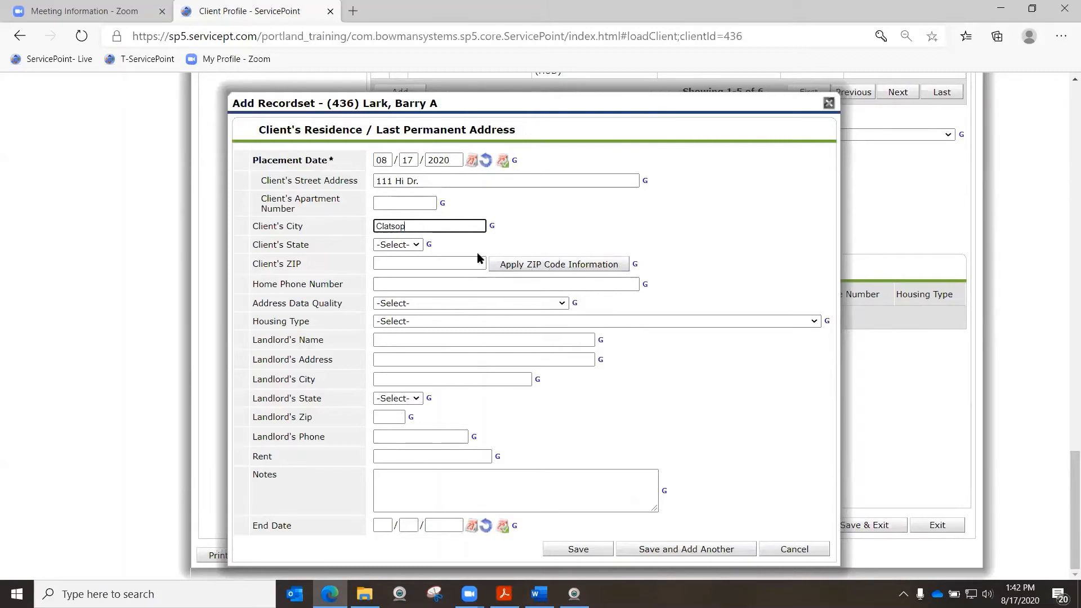
{"action": "left_click", "coordinate": [458, 261]}
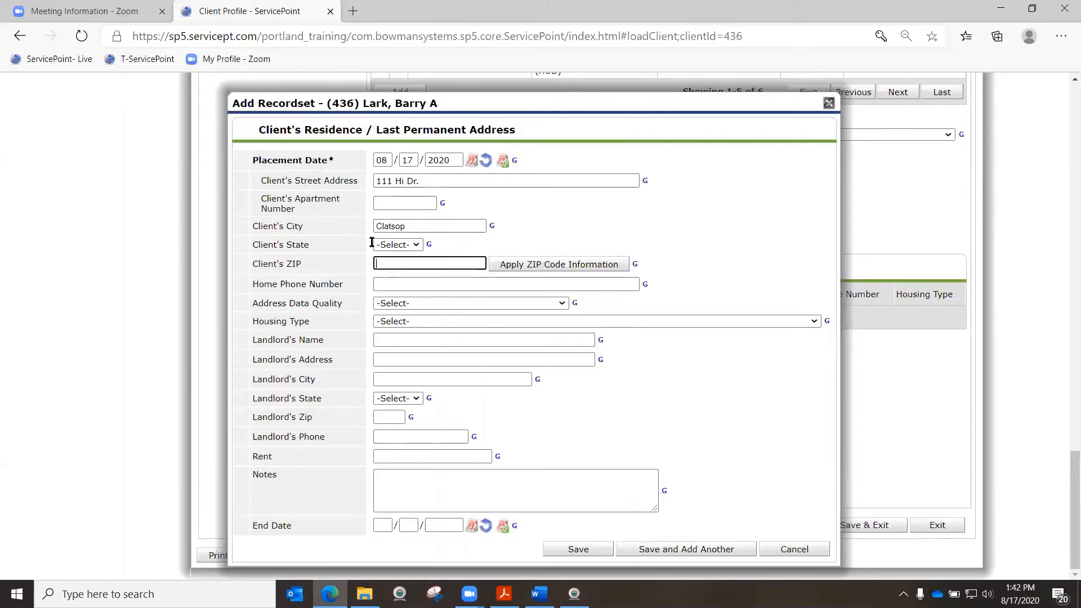
- Set the state to OR, enter a placeholder home phone, and mark Full Address reported
{"action": "left_click", "coordinate": [407, 246]}
{"action": "scroll", "coordinate": [394, 310], "scroll_direction": "down", "scroll_amount": 12}
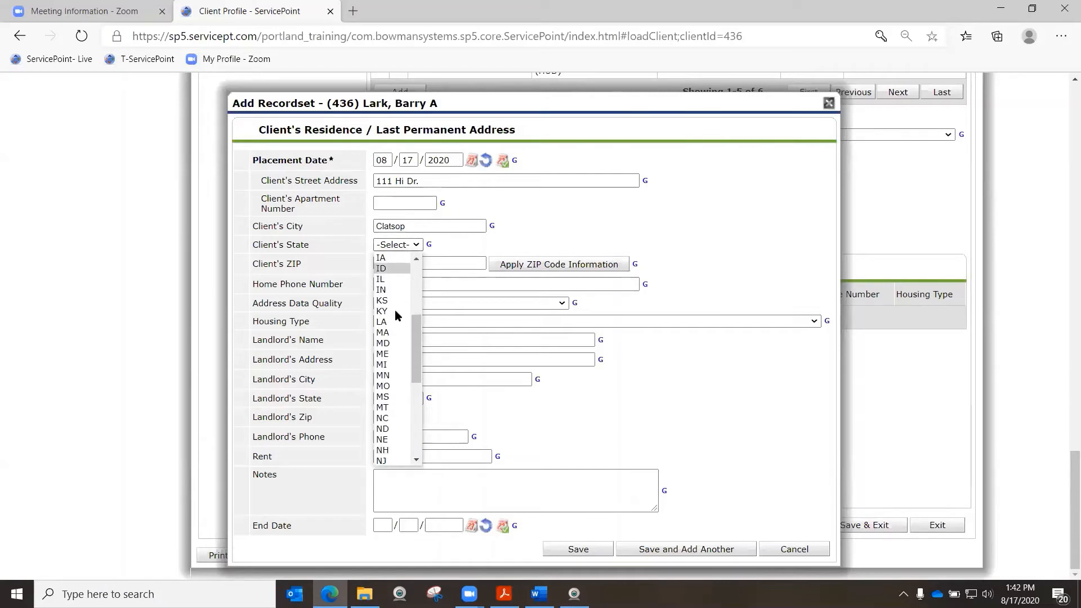
{"action": "left_click", "coordinate": [392, 332]}
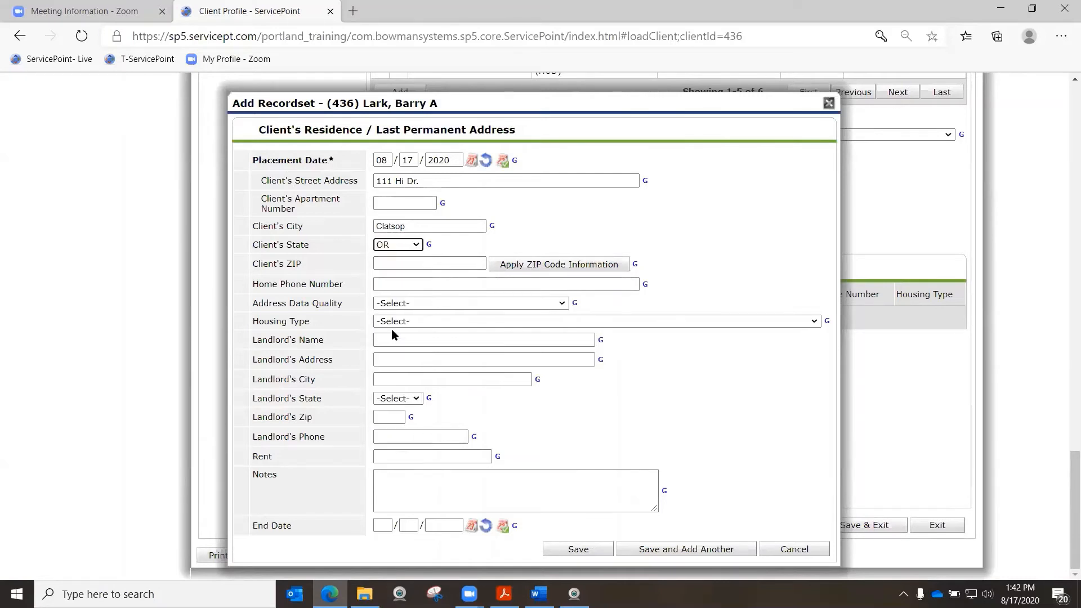
{"action": "left_click", "coordinate": [400, 262]}
{"action": "left_click", "coordinate": [386, 283]}
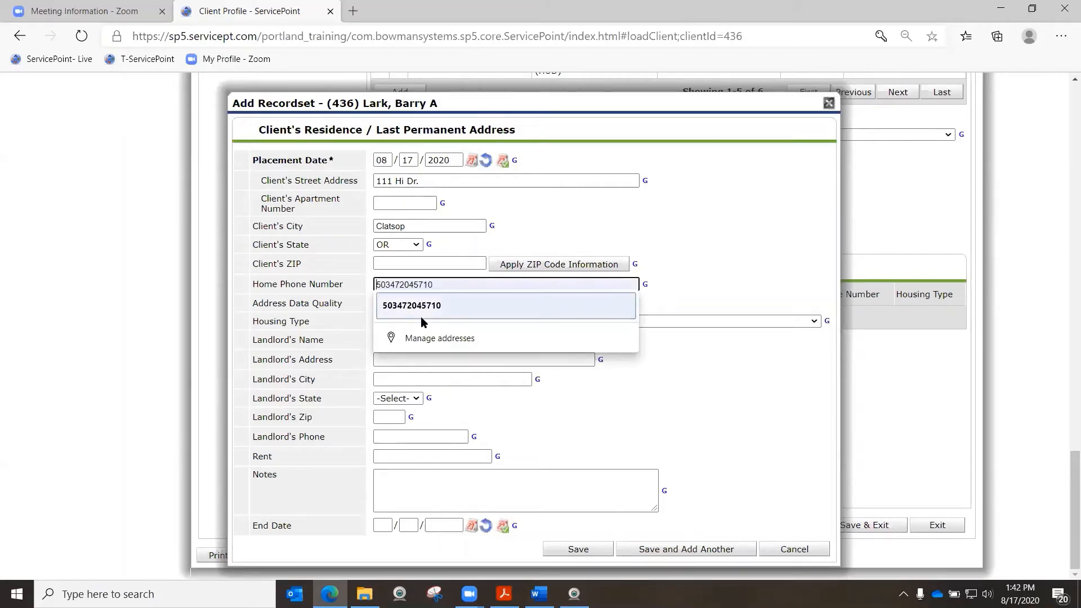
{"action": "type", "text": "xxxxxxx"}
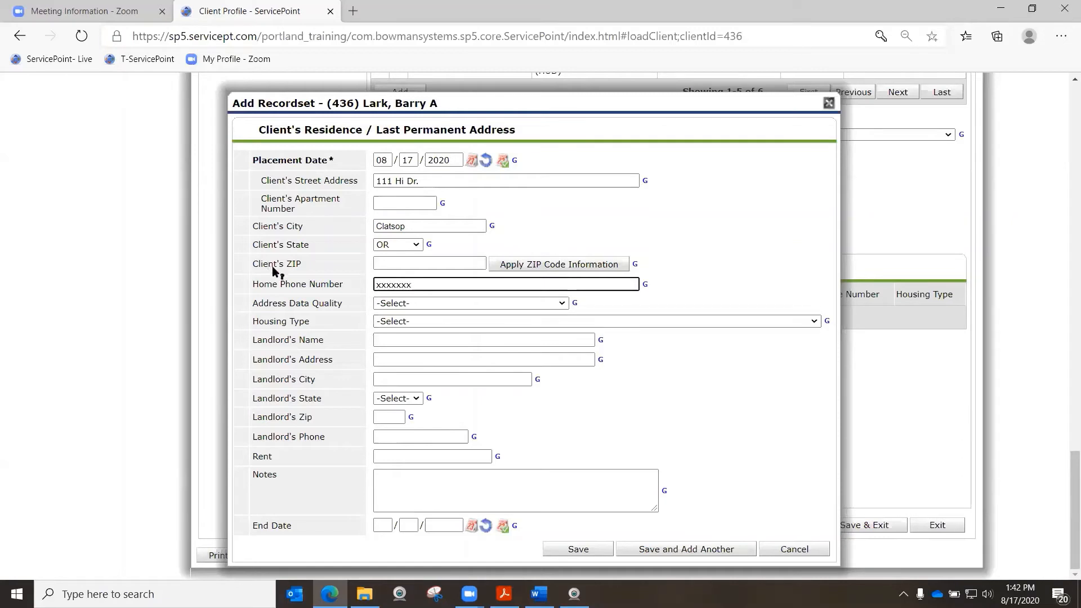
{"action": "left_click", "coordinate": [433, 304]}
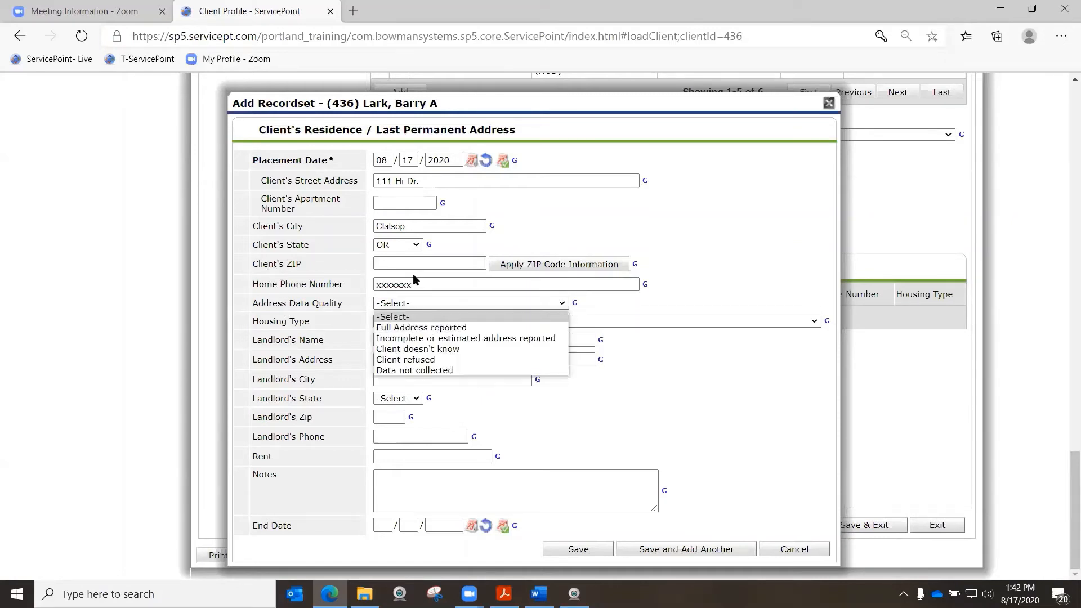
{"action": "left_click", "coordinate": [419, 327]}
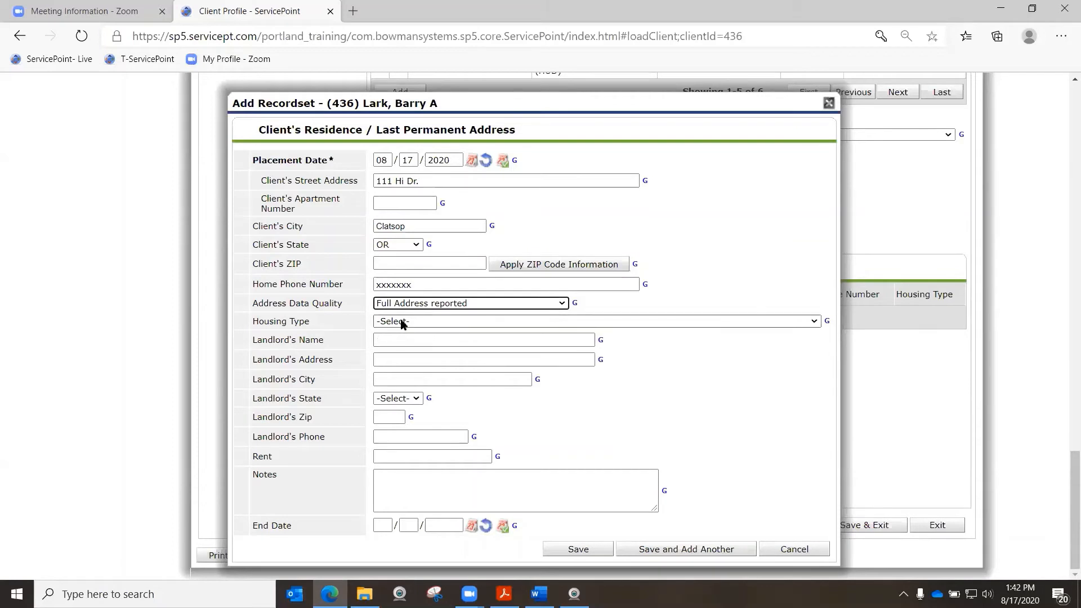
{"action": "left_click", "coordinate": [403, 321]}
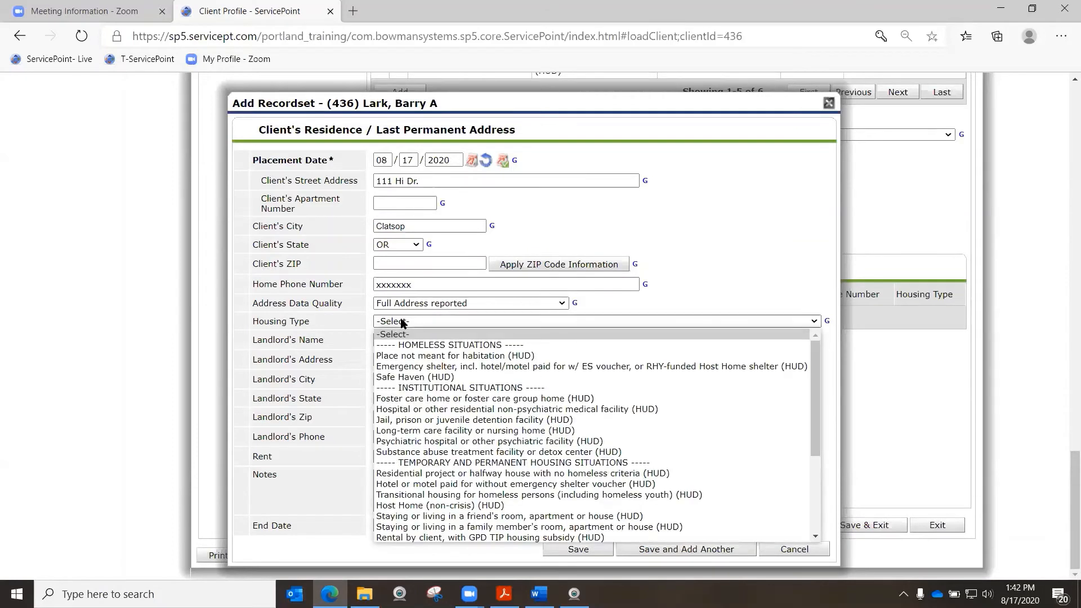
{"action": "left_click", "coordinate": [636, 302]}
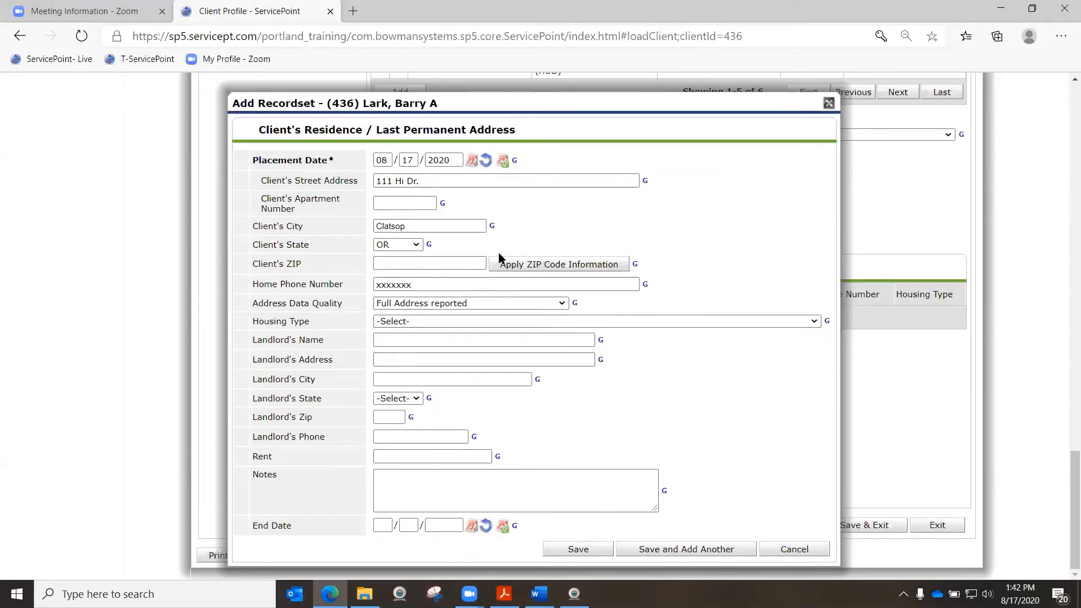
- Save the address record and delete the blank duplicate address row
{"action": "left_click", "coordinate": [690, 552]}
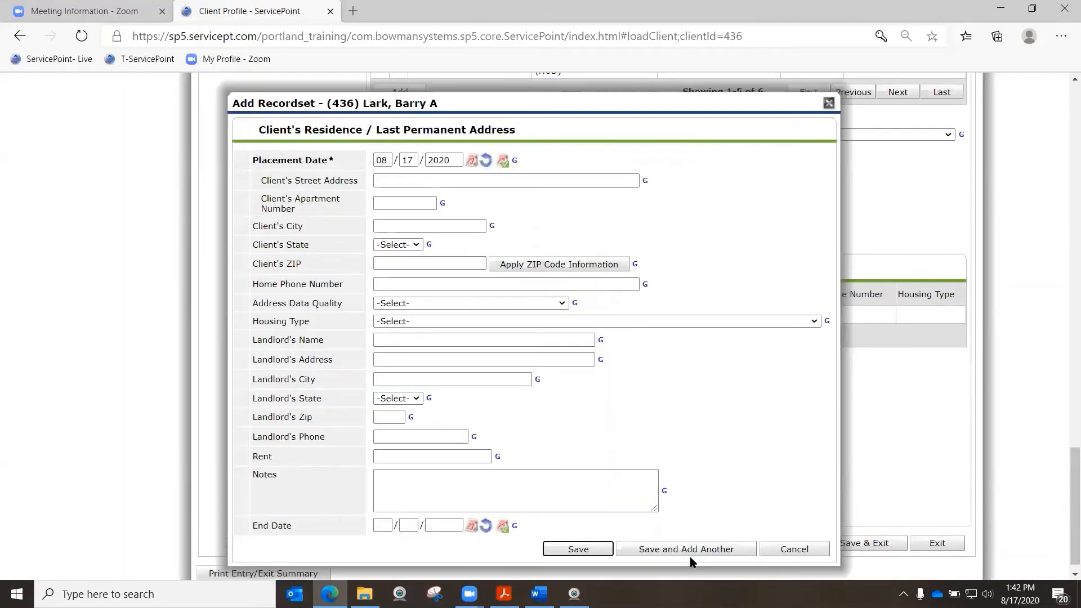
{"action": "left_click", "coordinate": [595, 543]}
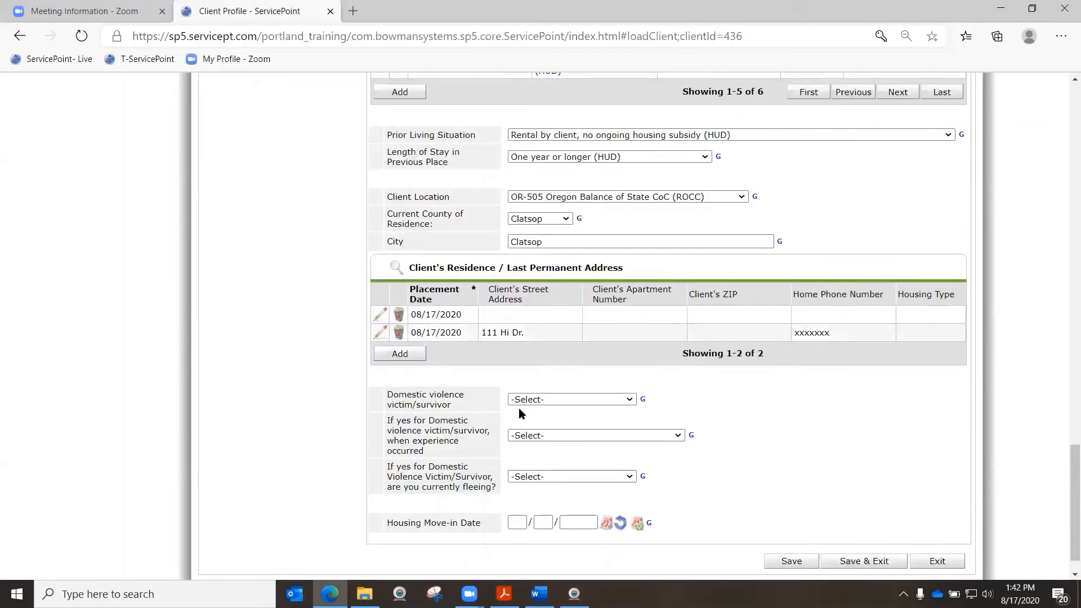
{"action": "left_click", "coordinate": [401, 315]}
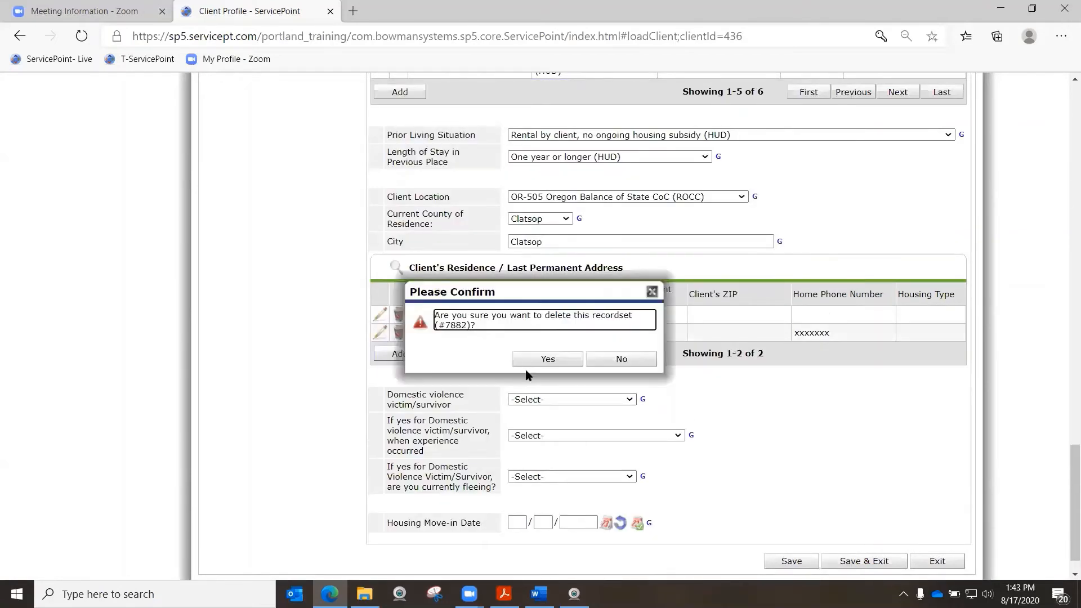
{"action": "left_click", "coordinate": [535, 362]}
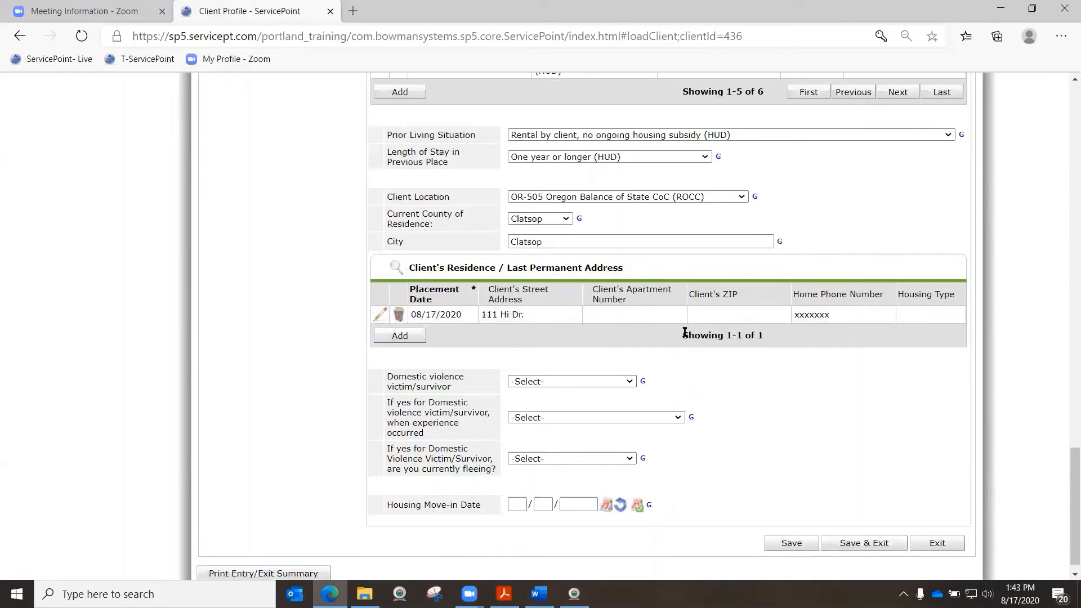
- Answer No (HUD) to domestic violence, set move-in date 08/17/2020, and save the assessment
{"action": "scroll", "coordinate": [467, 406], "scroll_direction": "down", "scroll_amount": 1}
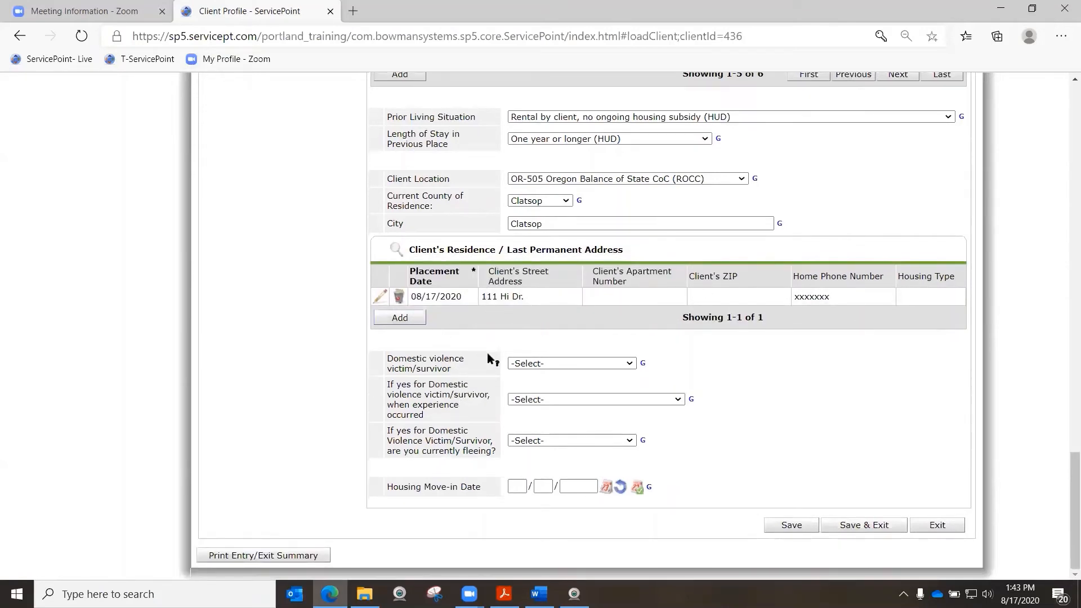
{"action": "left_click", "coordinate": [516, 363]}
{"action": "left_click", "coordinate": [540, 394]}
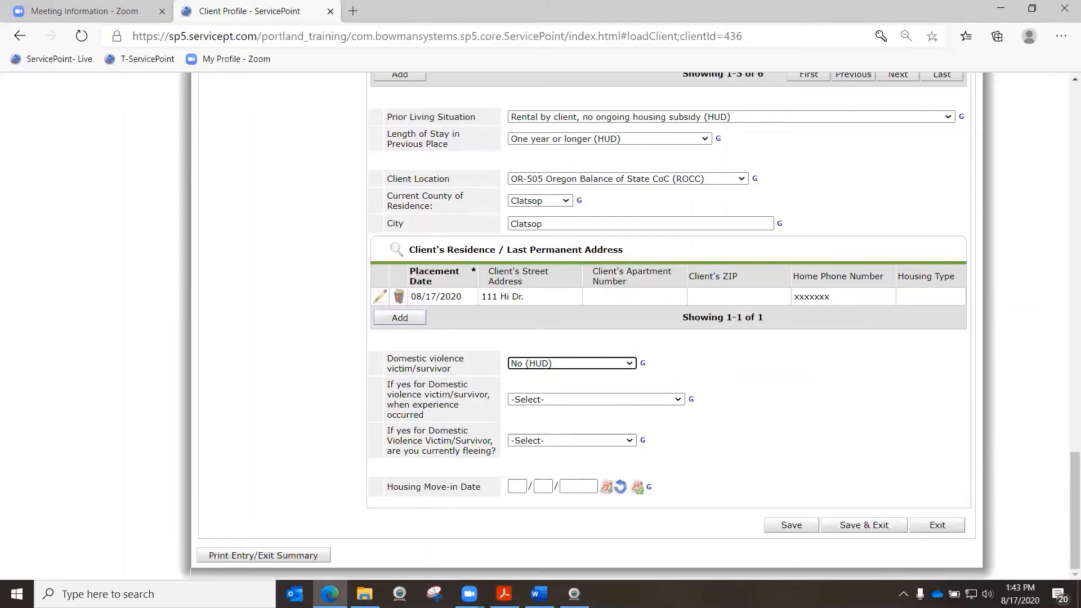
{"action": "left_click", "coordinate": [518, 487]}
{"action": "left_click", "coordinate": [638, 488]}
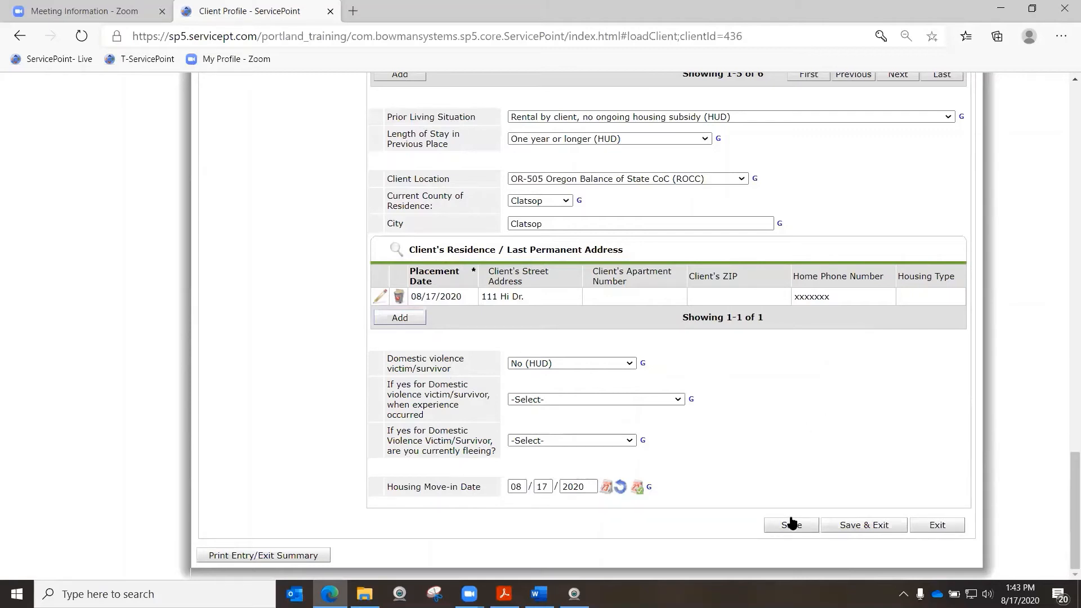
{"action": "left_click", "coordinate": [791, 525]}
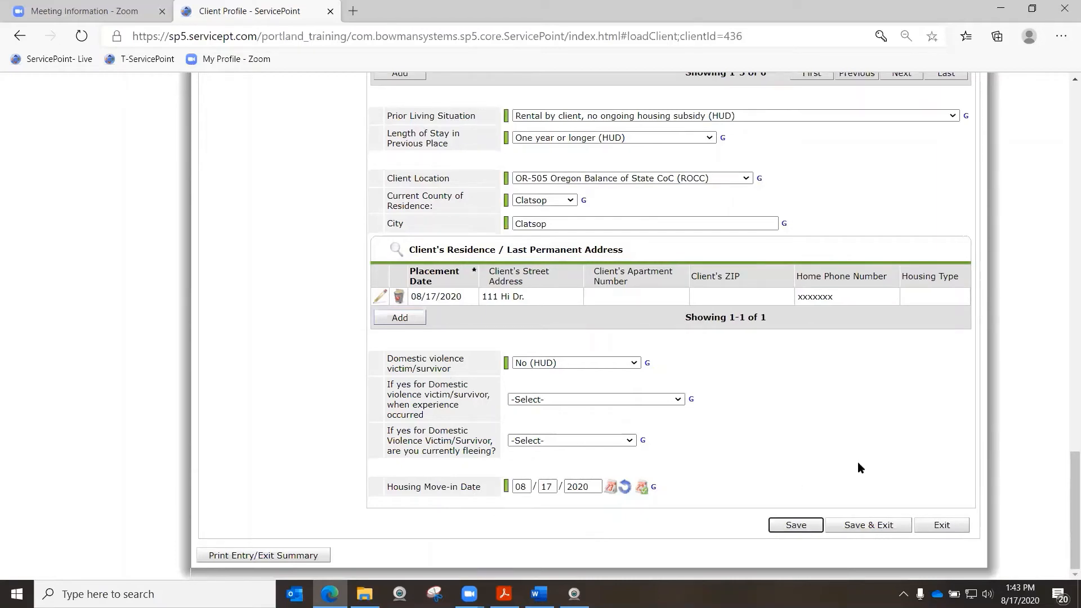
{"action": "scroll", "coordinate": [887, 457], "scroll_direction": "up", "scroll_amount": 15}
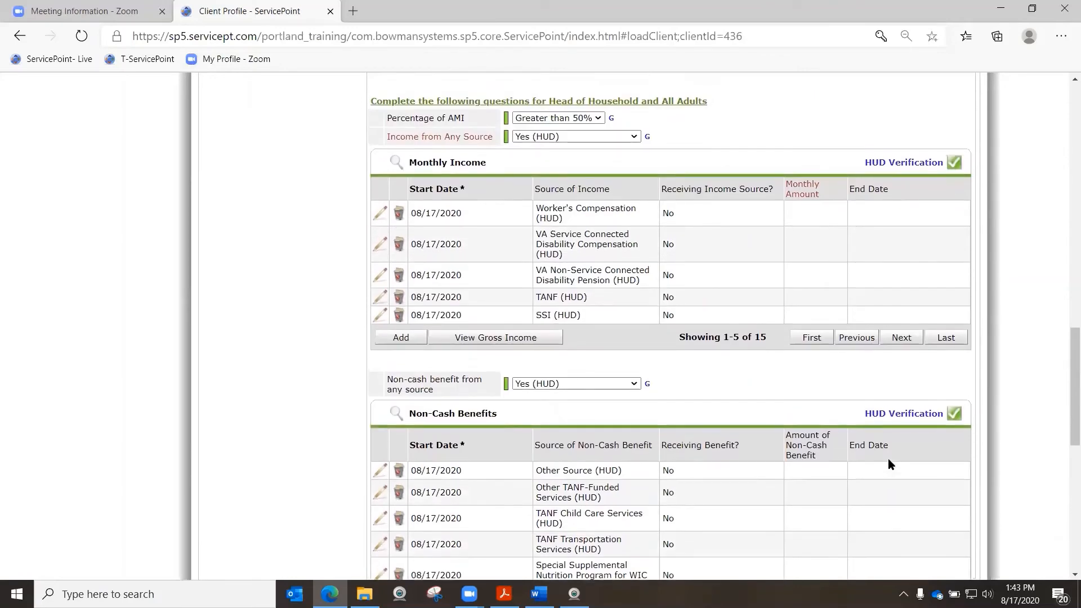
{"action": "scroll", "coordinate": [888, 460], "scroll_direction": "up", "scroll_amount": 15}
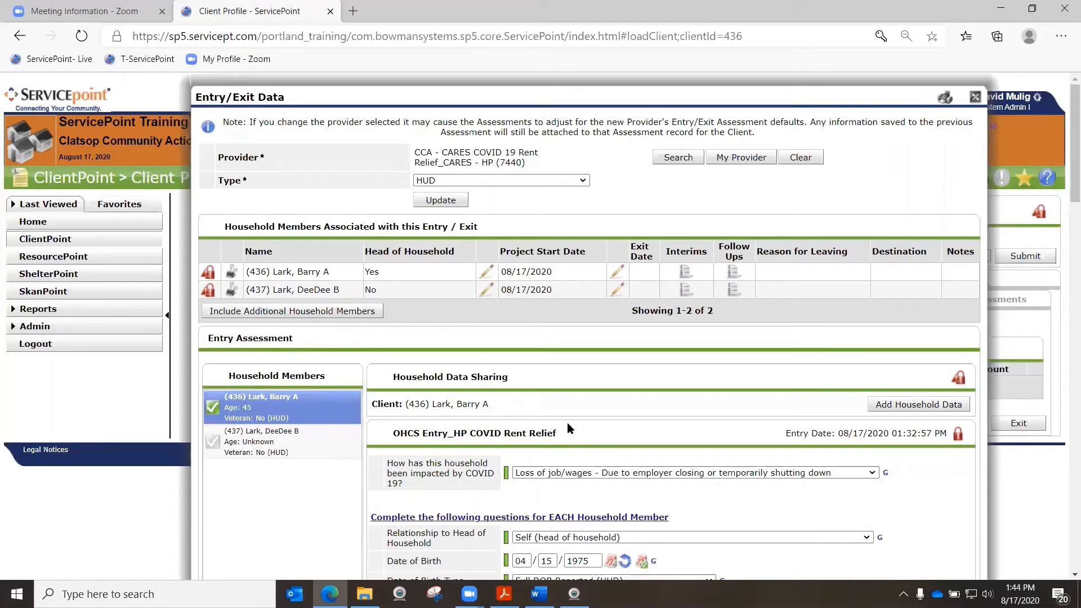
- Share household data with the (219) Couple With No Children household, leaving CAA/Lead Agency unset
{"action": "left_click_drag", "start_coordinate": [468, 403], "coordinate": [493, 403]}
{"action": "left_click", "coordinate": [918, 404]}
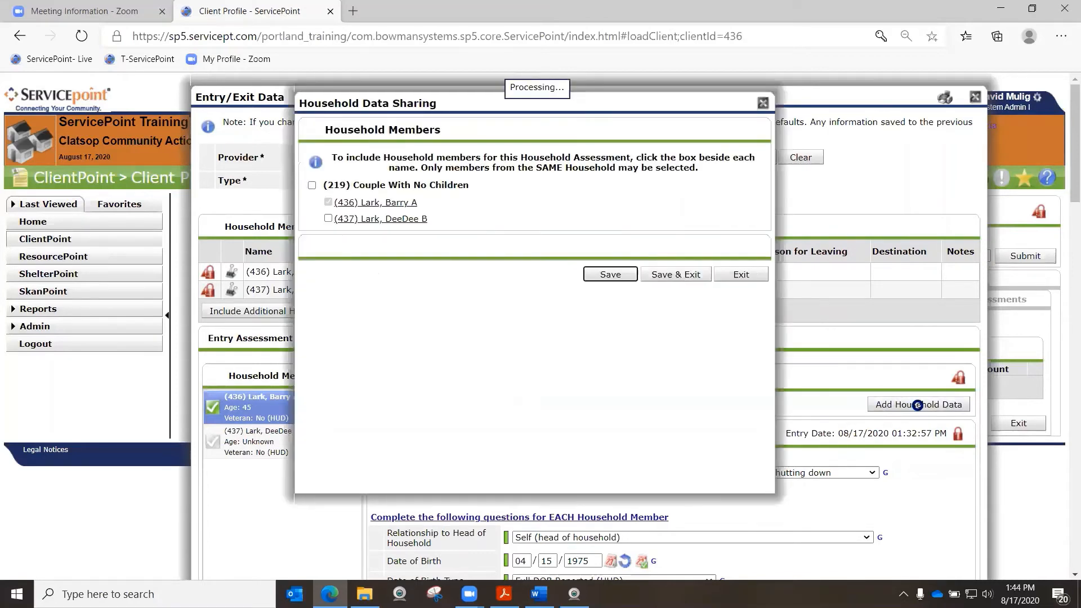
{"action": "left_click", "coordinate": [312, 185]}
{"action": "scroll", "coordinate": [650, 376], "scroll_direction": "down", "scroll_amount": 1}
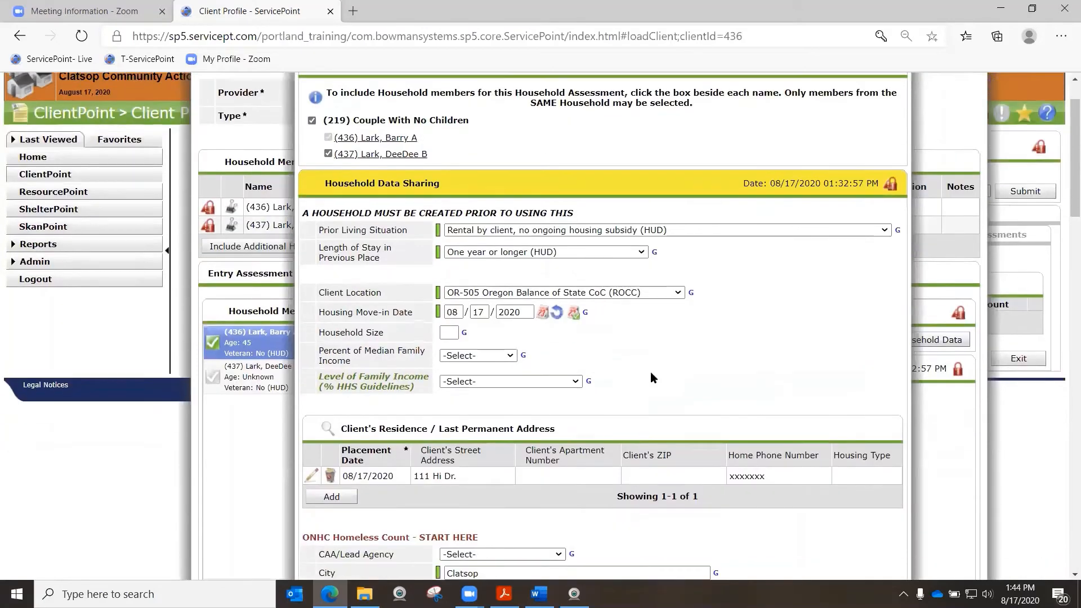
{"action": "scroll", "coordinate": [651, 371], "scroll_direction": "down", "scroll_amount": 1}
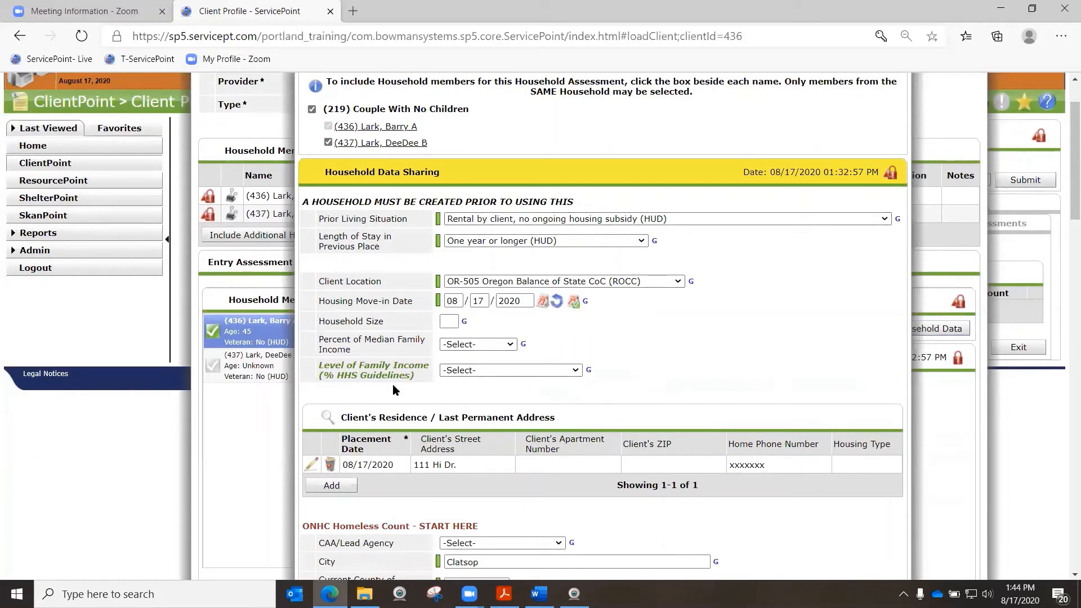
{"action": "scroll", "coordinate": [440, 464], "scroll_direction": "down", "scroll_amount": 3}
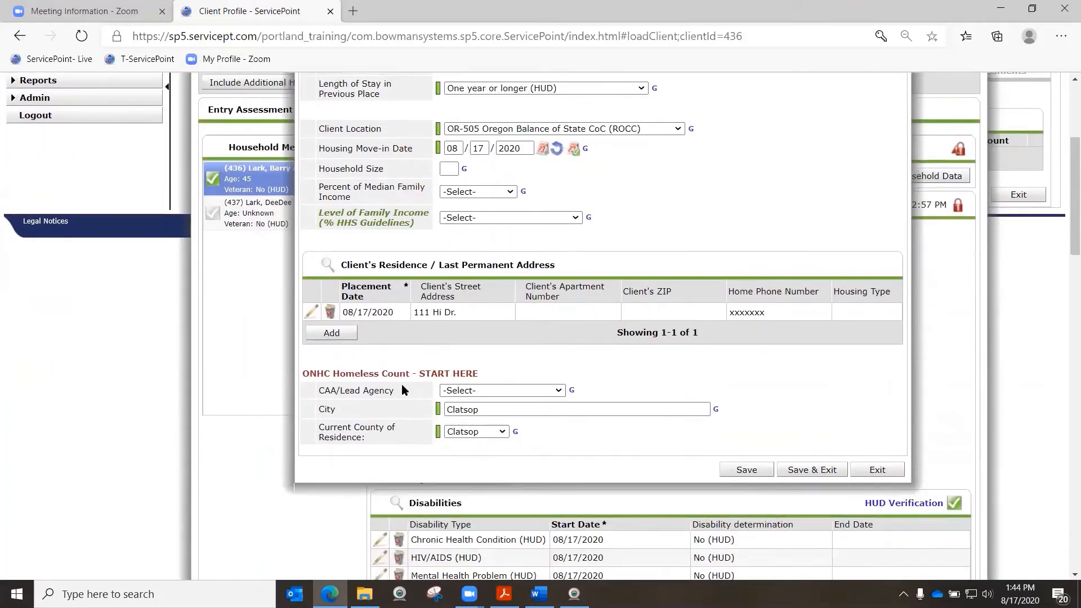
{"action": "left_click", "coordinate": [488, 394]}
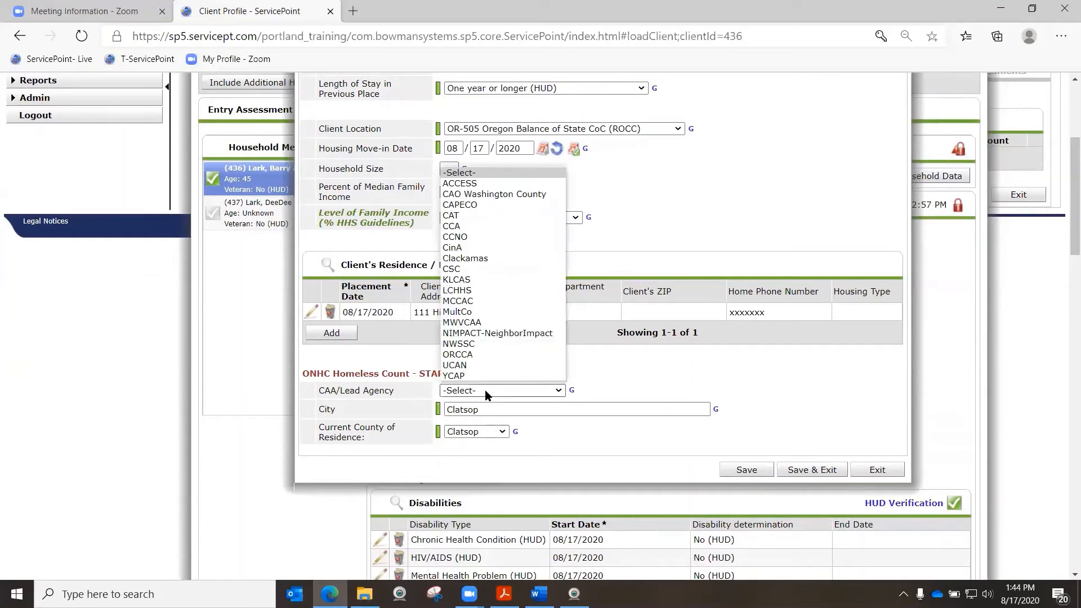
{"action": "left_click", "coordinate": [411, 465]}
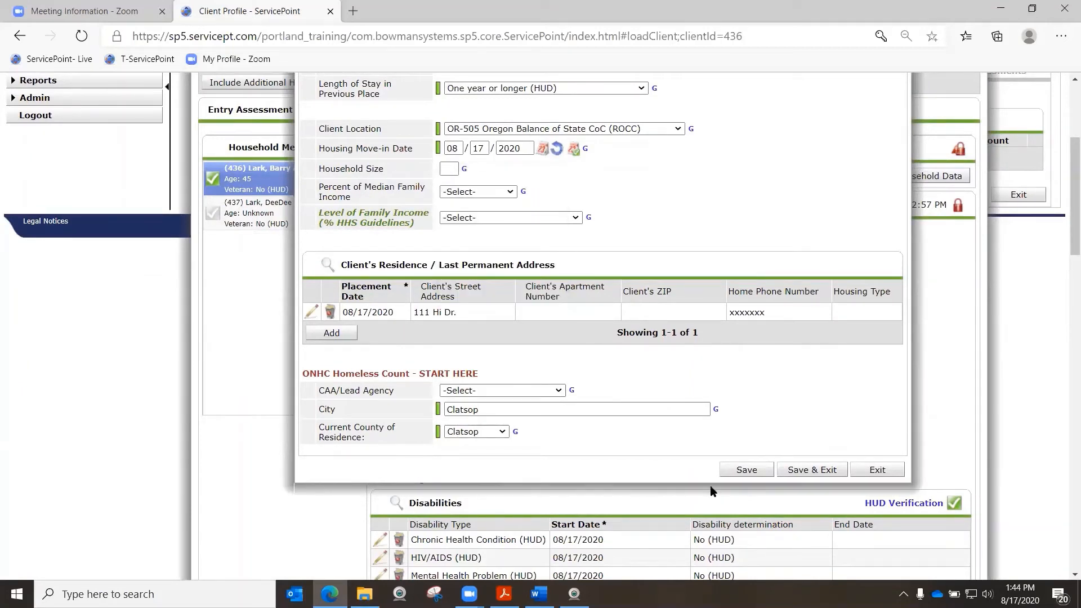
{"action": "left_click", "coordinate": [829, 472]}
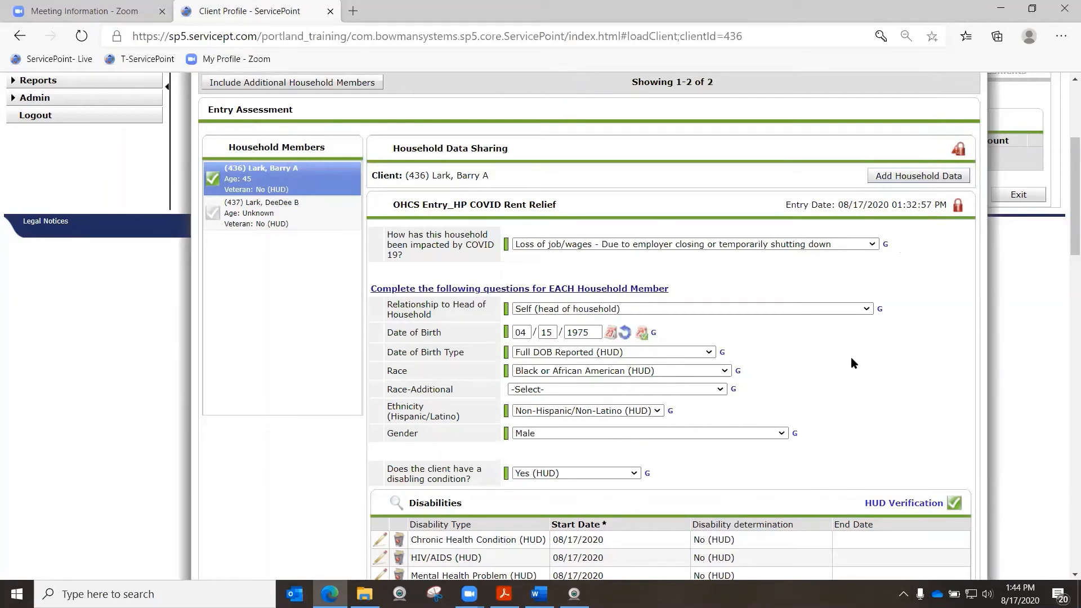
- For the second member, set COVID impact to job loss from no child care and relationship to spouse/partner
{"action": "scroll", "coordinate": [731, 254], "scroll_direction": "up", "scroll_amount": 1}
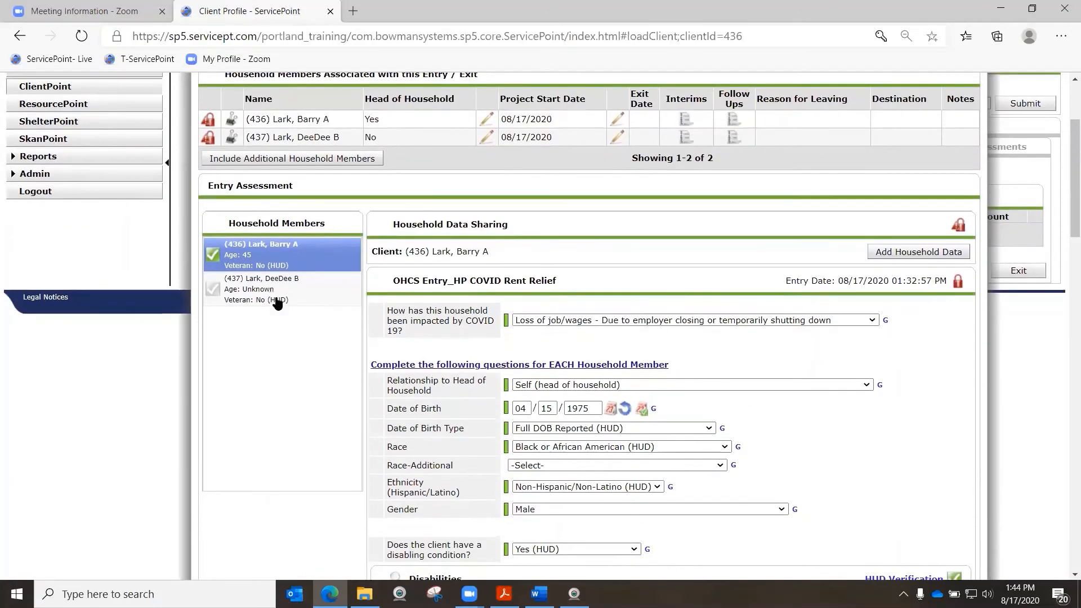
{"action": "left_click", "coordinate": [269, 295]}
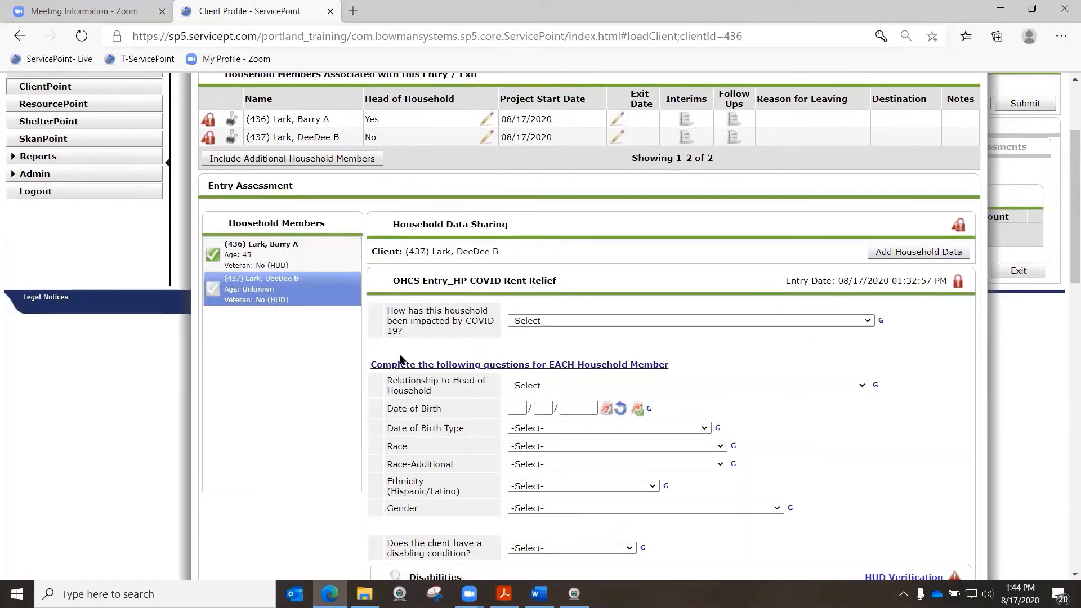
{"action": "scroll", "coordinate": [401, 359], "scroll_direction": "down", "scroll_amount": 10}
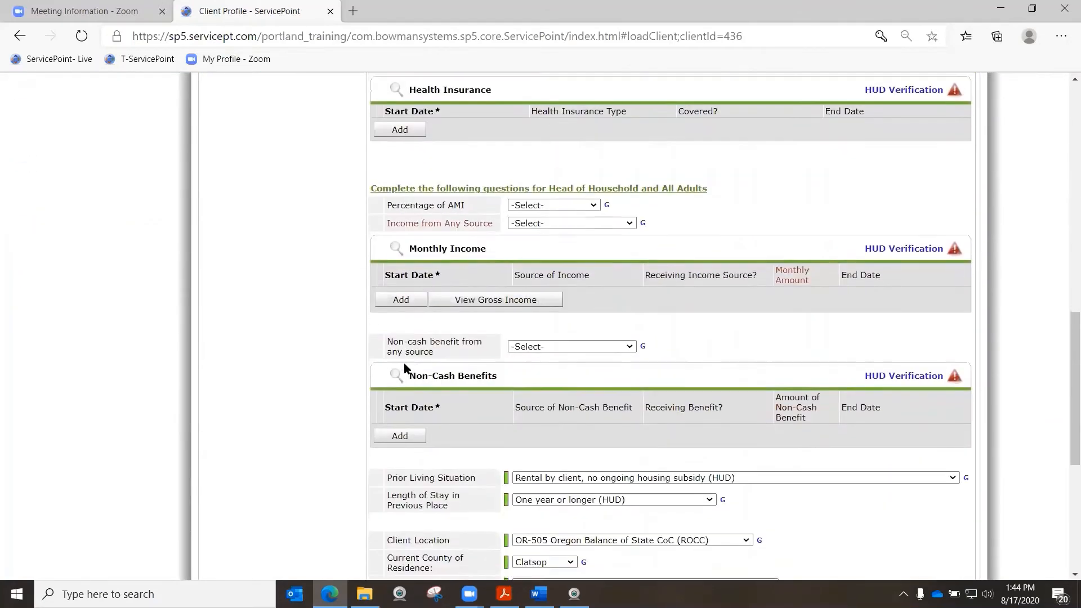
{"action": "scroll", "coordinate": [404, 367], "scroll_direction": "down", "scroll_amount": 3}
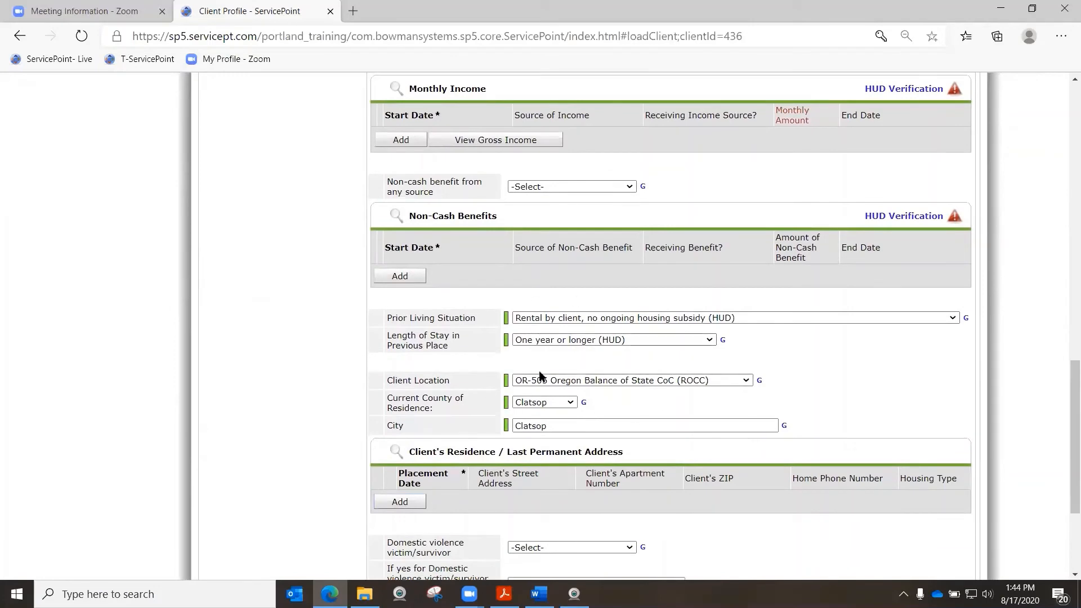
{"action": "scroll", "coordinate": [543, 380], "scroll_direction": "up", "scroll_amount": 15}
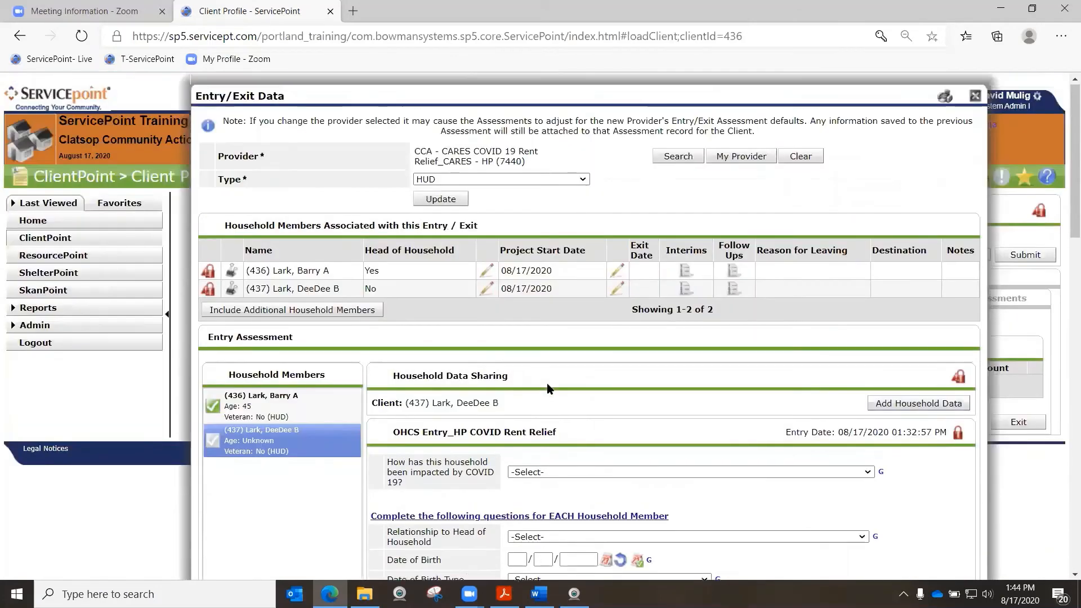
{"action": "scroll", "coordinate": [548, 387], "scroll_direction": "down", "scroll_amount": 1}
{"action": "left_click", "coordinate": [552, 399]}
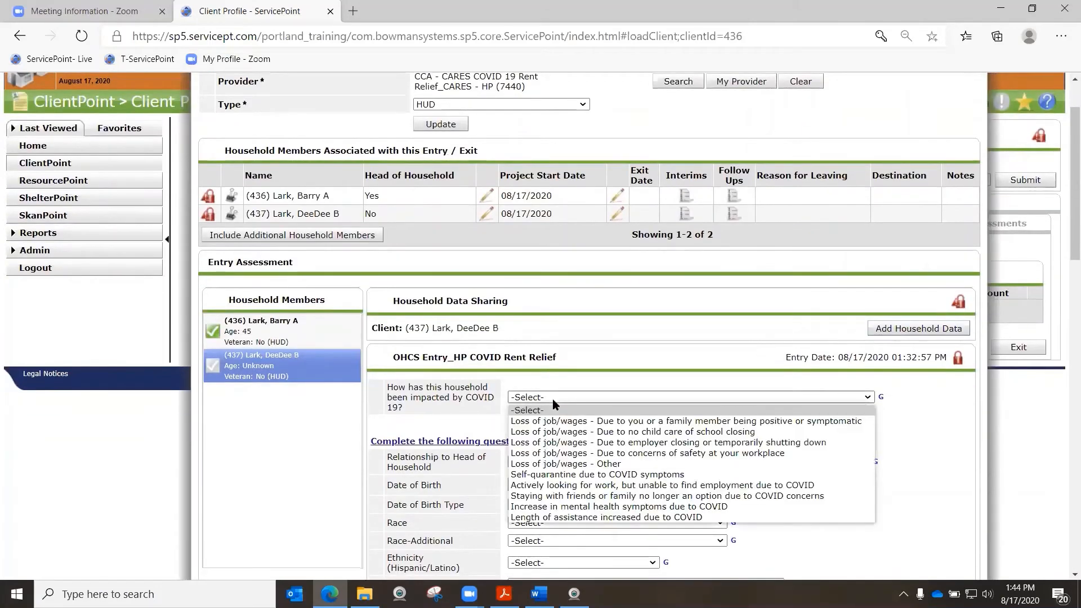
{"action": "left_click", "coordinate": [568, 431]}
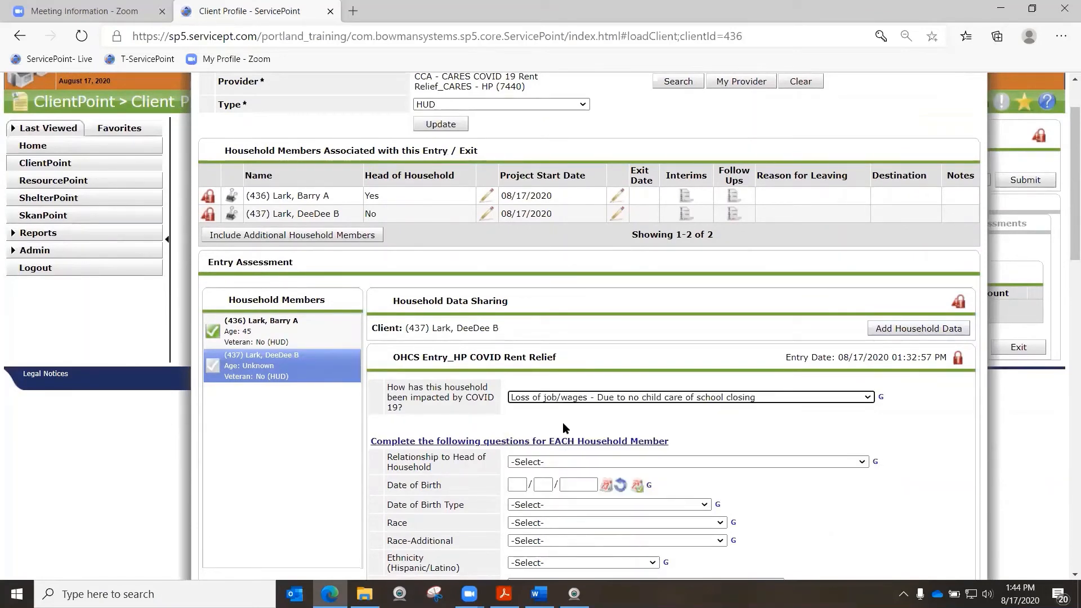
{"action": "scroll", "coordinate": [568, 394], "scroll_direction": "down", "scroll_amount": 2}
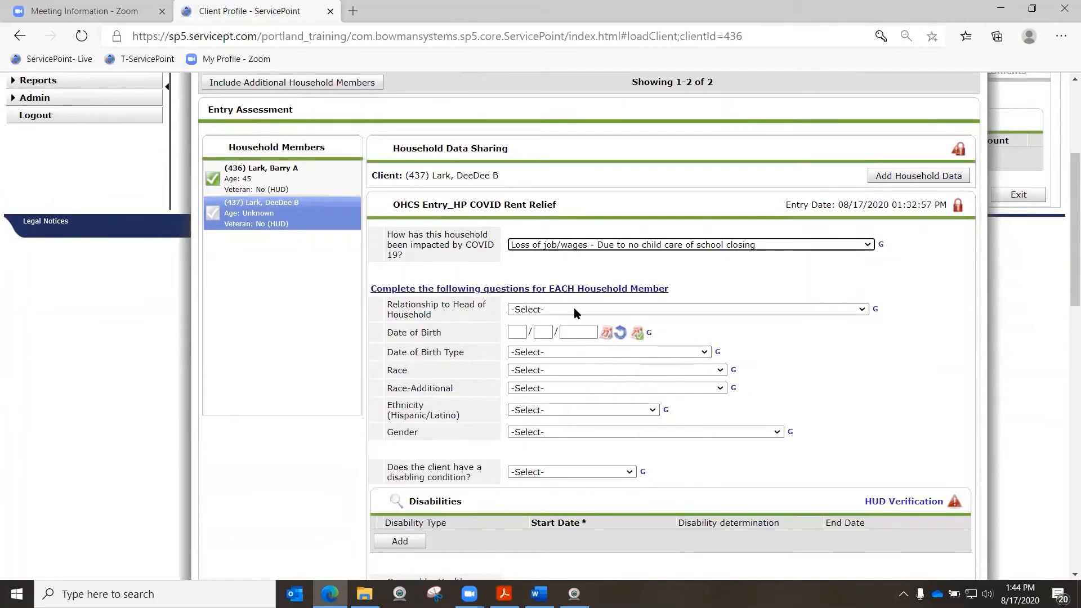
{"action": "left_click", "coordinate": [574, 309]}
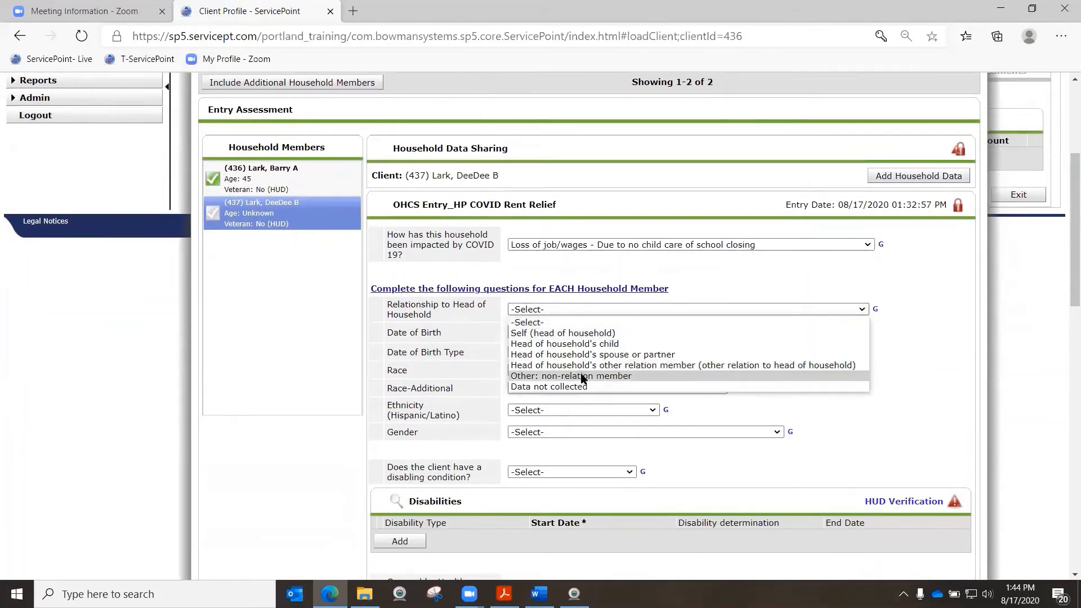
{"action": "left_click", "coordinate": [626, 354]}
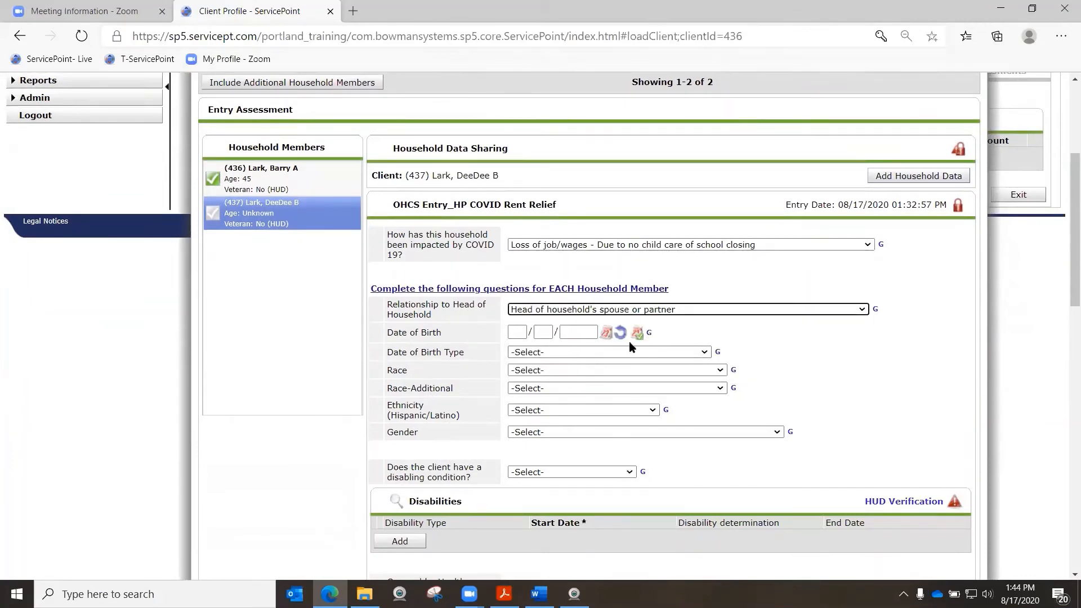
- Enter DOB 10/05/1980 (Full DOB), Black, Non-Hispanic/Non-Latino, Female, and disabling condition Yes
{"action": "left_click", "coordinate": [517, 332]}
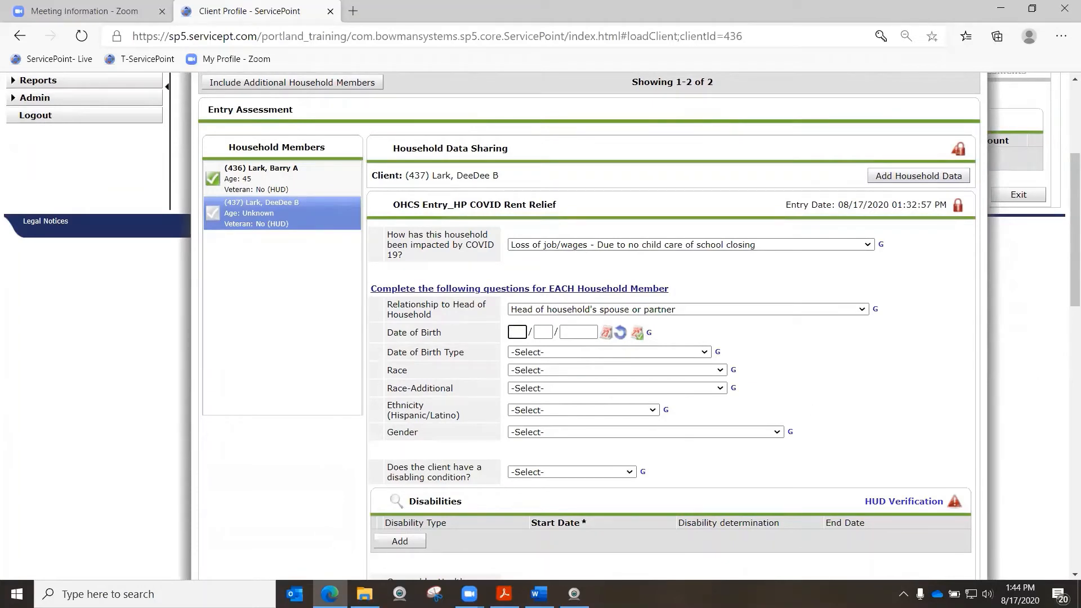
{"action": "type", "text": "10/"}
{"action": "type", "text": "05/"}
{"action": "type", "text": "198"}
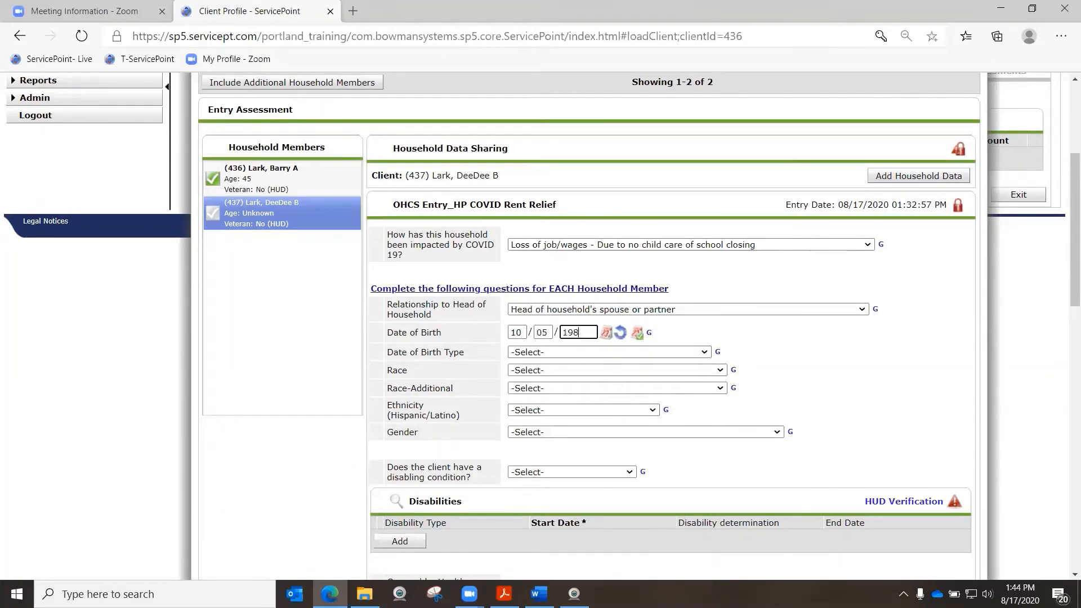
{"action": "type", "text": "0"}
{"action": "left_click", "coordinate": [548, 354]}
{"action": "left_click", "coordinate": [549, 354]}
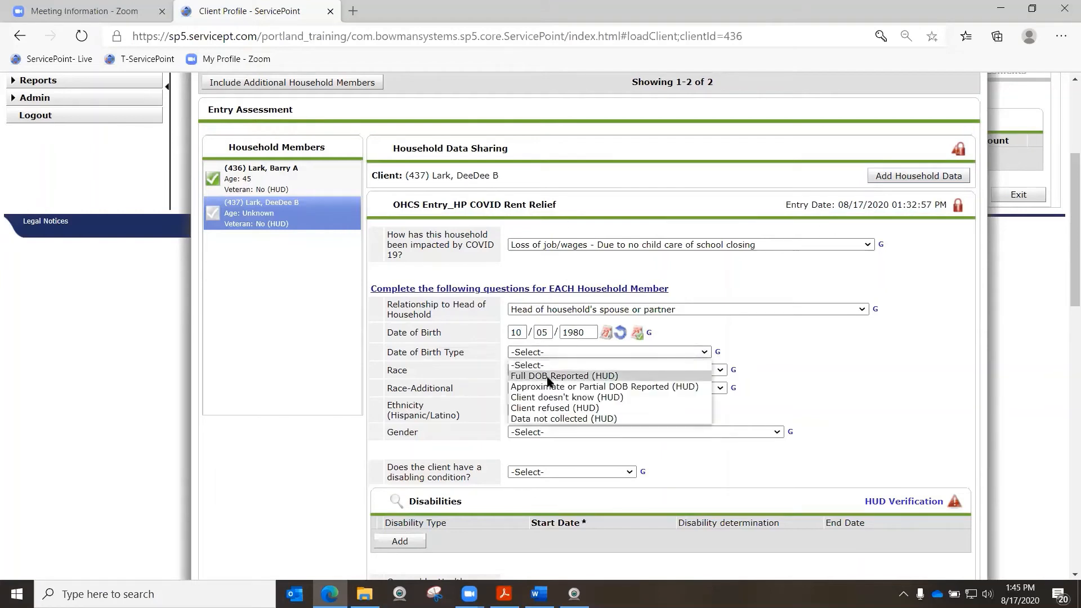
{"action": "left_click", "coordinate": [547, 374]}
{"action": "left_click", "coordinate": [541, 370]}
{"action": "left_click", "coordinate": [540, 416]}
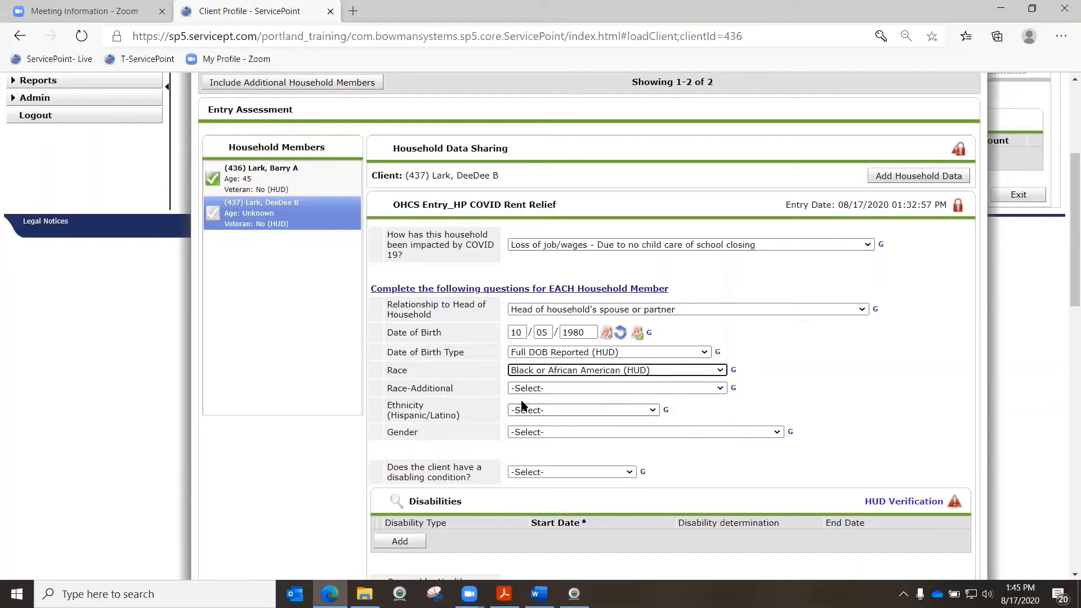
{"action": "left_click", "coordinate": [535, 410]}
{"action": "left_click", "coordinate": [537, 435]}
{"action": "left_click", "coordinate": [538, 432]}
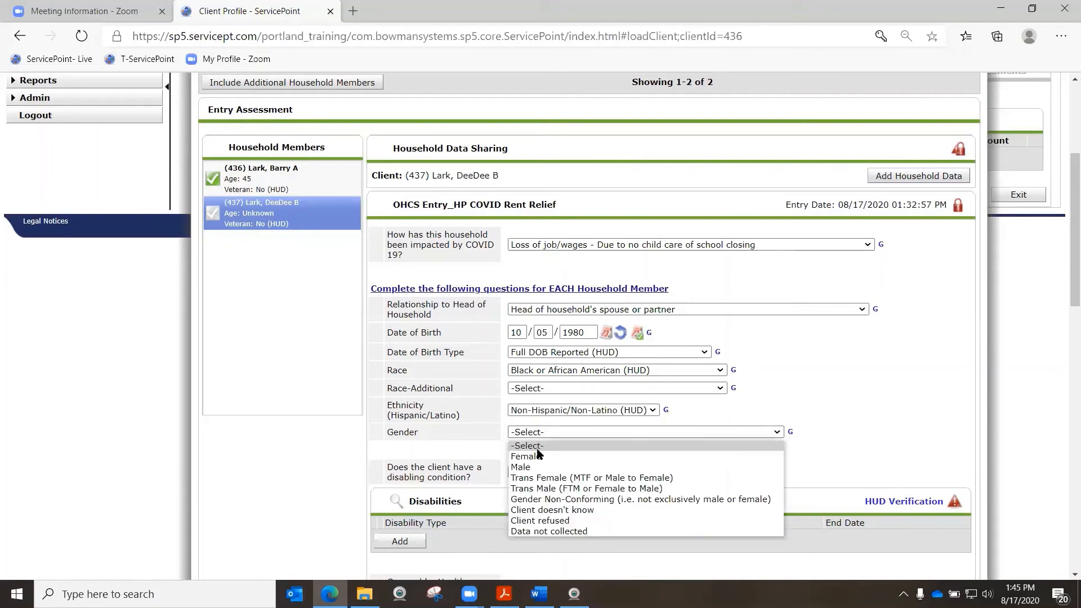
{"action": "left_click", "coordinate": [527, 455]}
{"action": "scroll", "coordinate": [516, 417], "scroll_direction": "down", "scroll_amount": 2}
{"action": "left_click", "coordinate": [542, 321]}
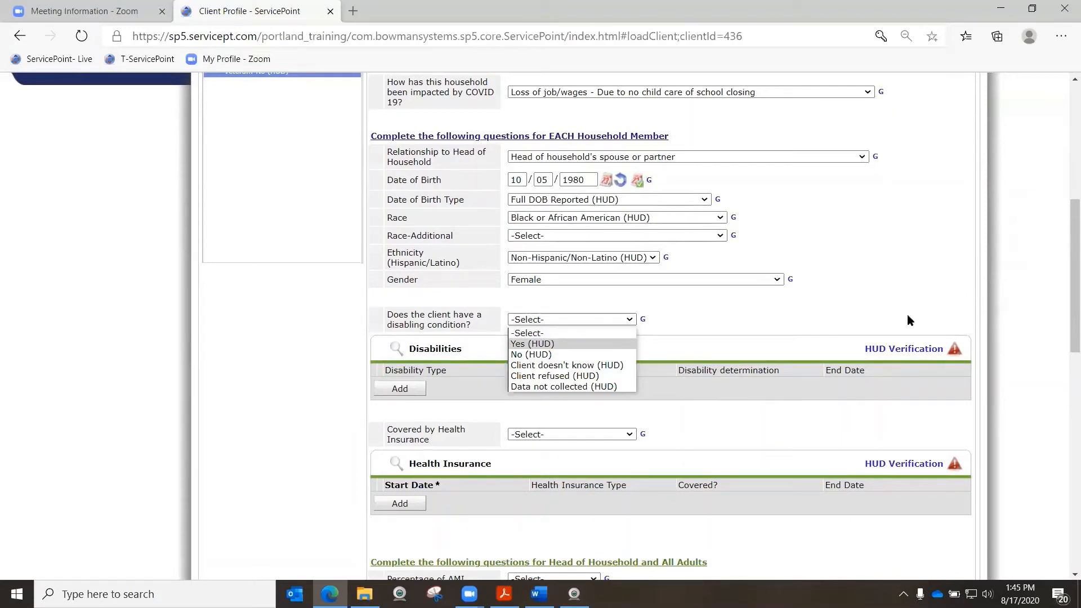
{"action": "left_click", "coordinate": [524, 343]}
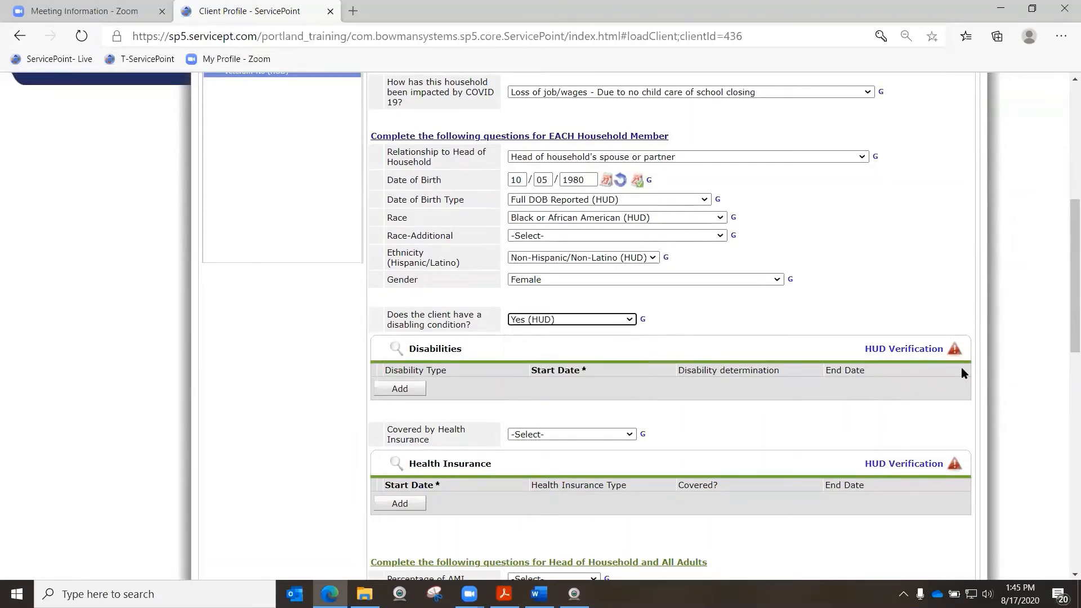
- Verify the spouse's disabilities as No (HUD) for all types except Developmental set to Yes
{"action": "left_click", "coordinate": [907, 350]}
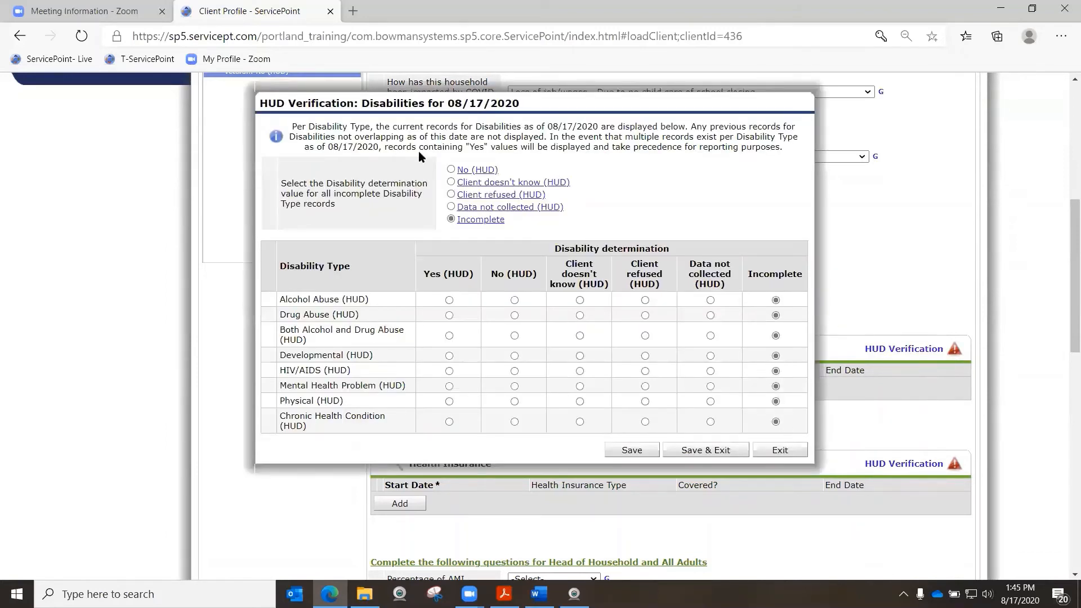
{"action": "left_click", "coordinate": [451, 170]}
{"action": "left_click", "coordinate": [448, 356]}
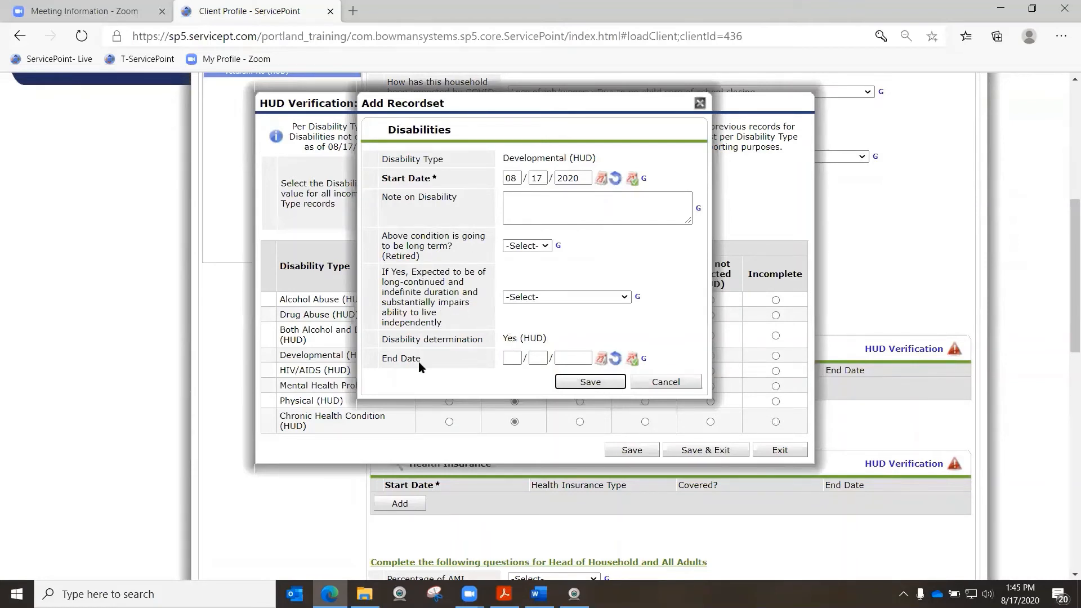
{"action": "left_click", "coordinate": [591, 382]}
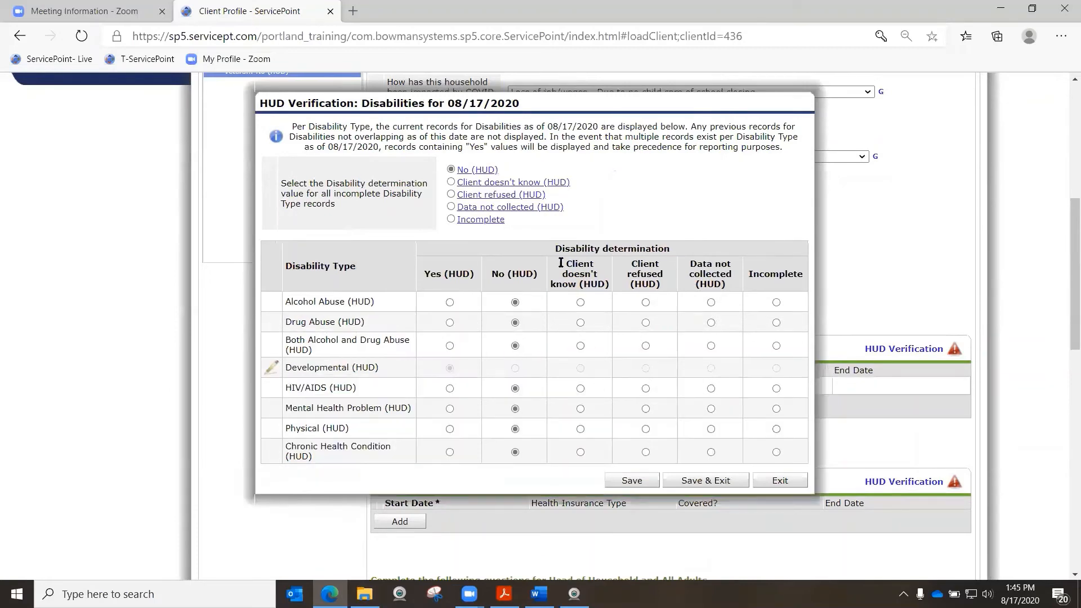
{"action": "left_click", "coordinate": [710, 483]}
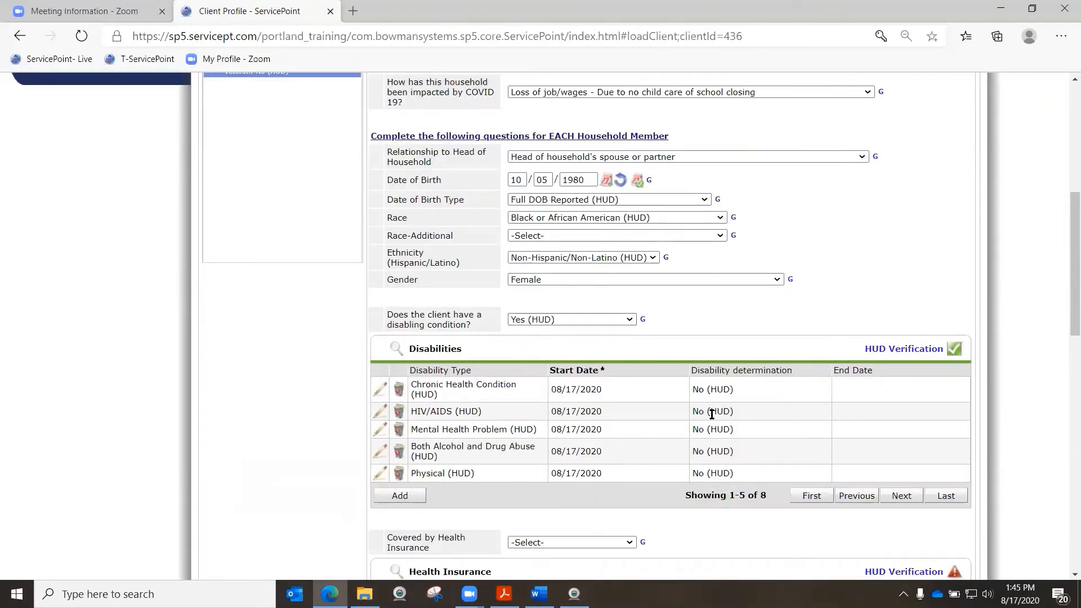
{"action": "scroll", "coordinate": [711, 414], "scroll_direction": "down", "scroll_amount": 4}
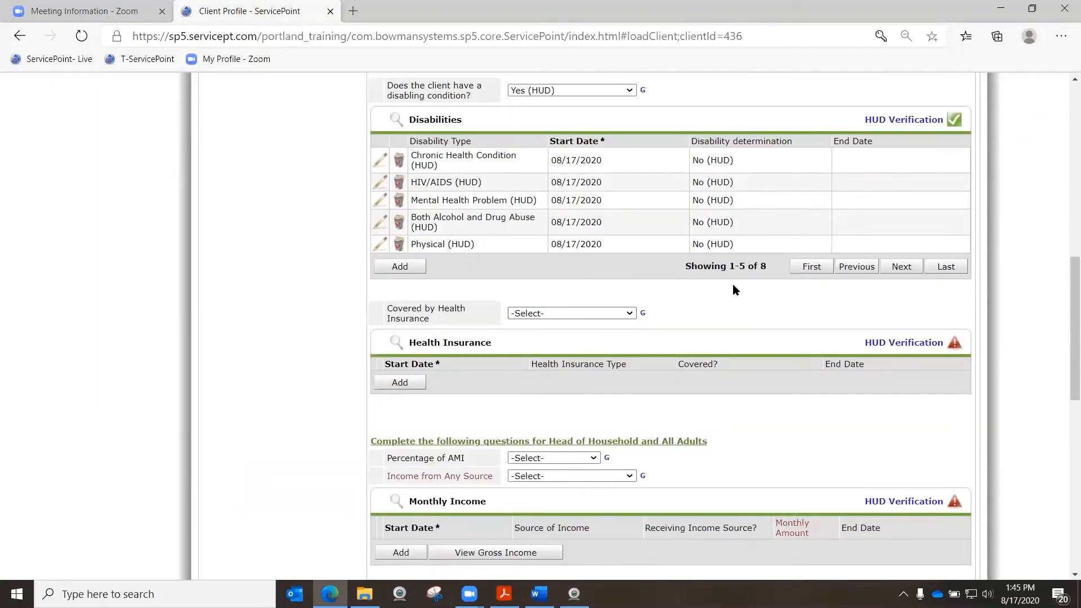
- Answer Yes to health insurance, verifying State Health Insurance for Adults as the only coverage
{"action": "left_click", "coordinate": [603, 313]}
{"action": "left_click", "coordinate": [603, 336]}
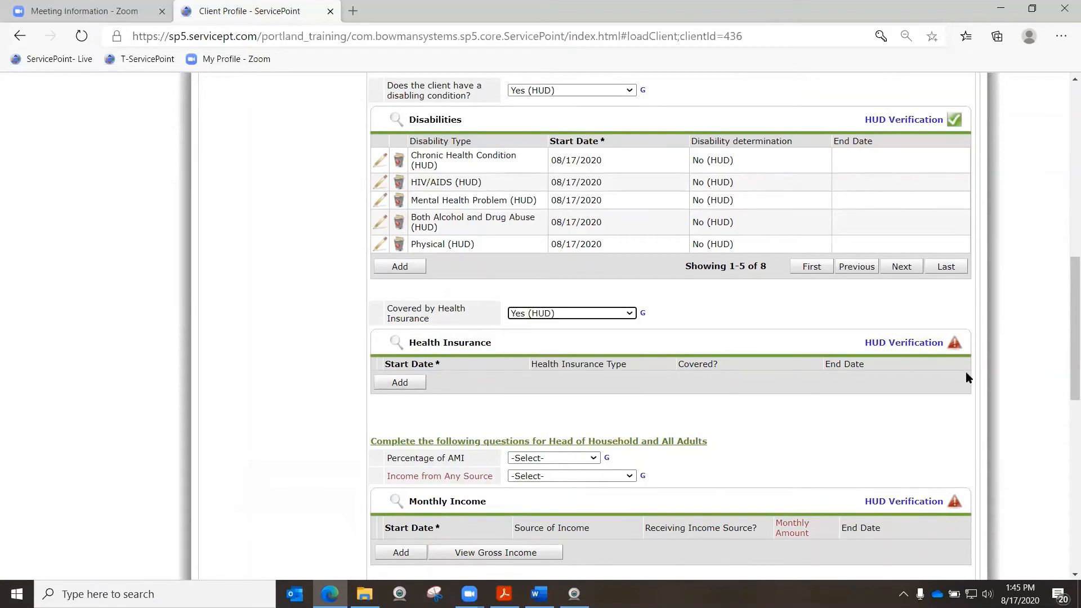
{"action": "left_click", "coordinate": [954, 343]}
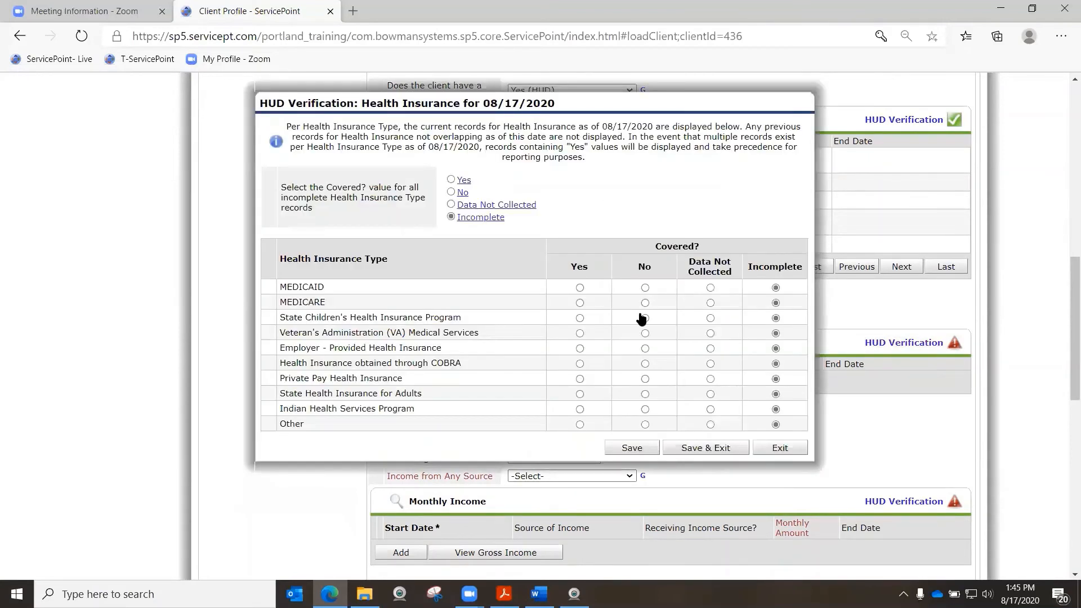
{"action": "left_click", "coordinate": [451, 192]}
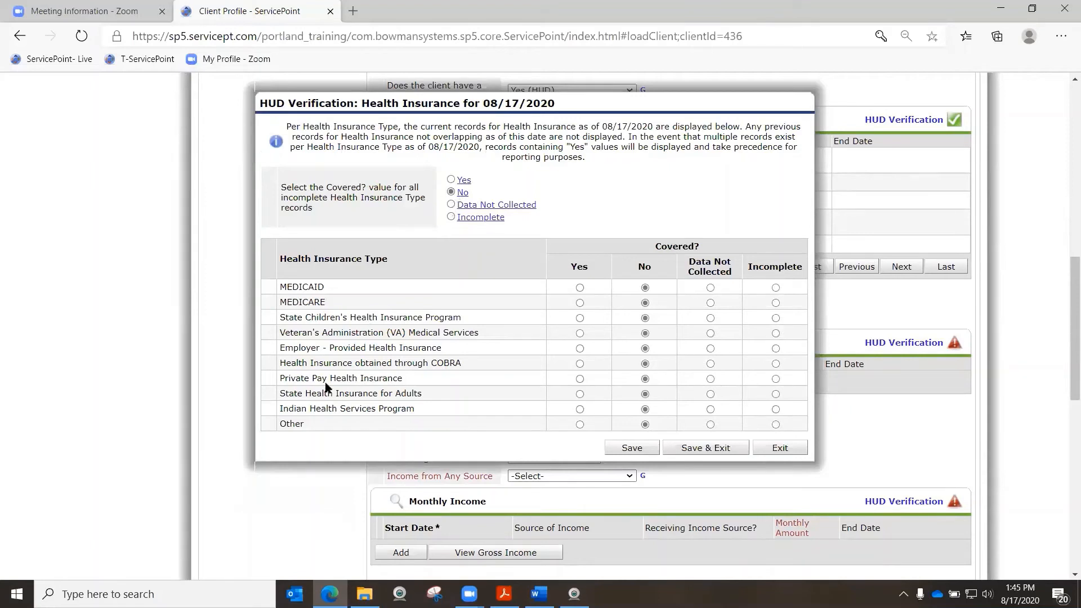
{"action": "left_click", "coordinate": [580, 394]}
{"action": "left_click", "coordinate": [701, 450]}
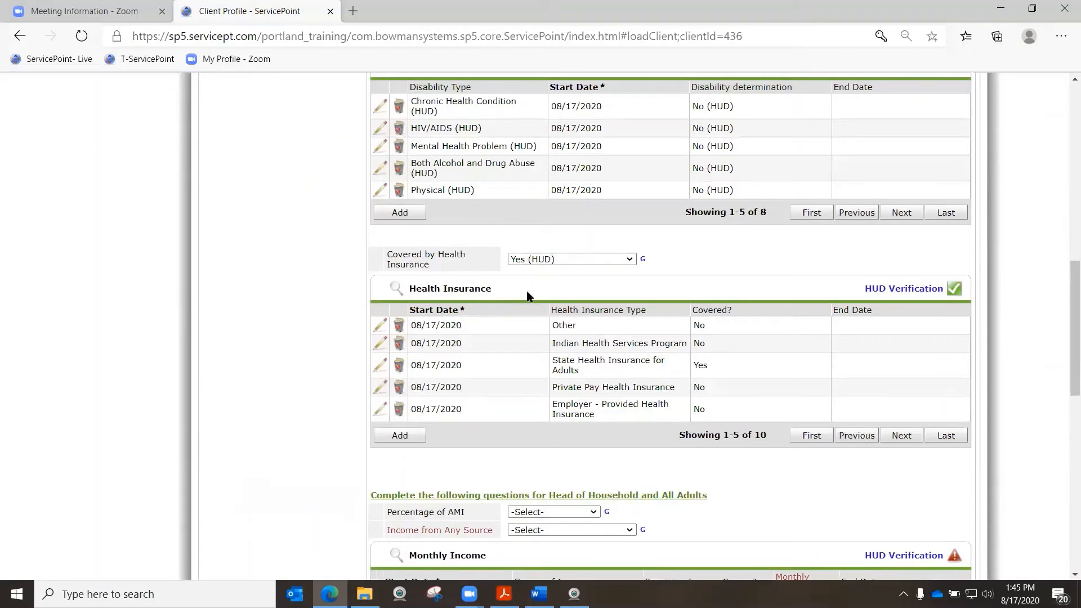
{"action": "scroll", "coordinate": [659, 343], "scroll_direction": "down", "scroll_amount": 4}
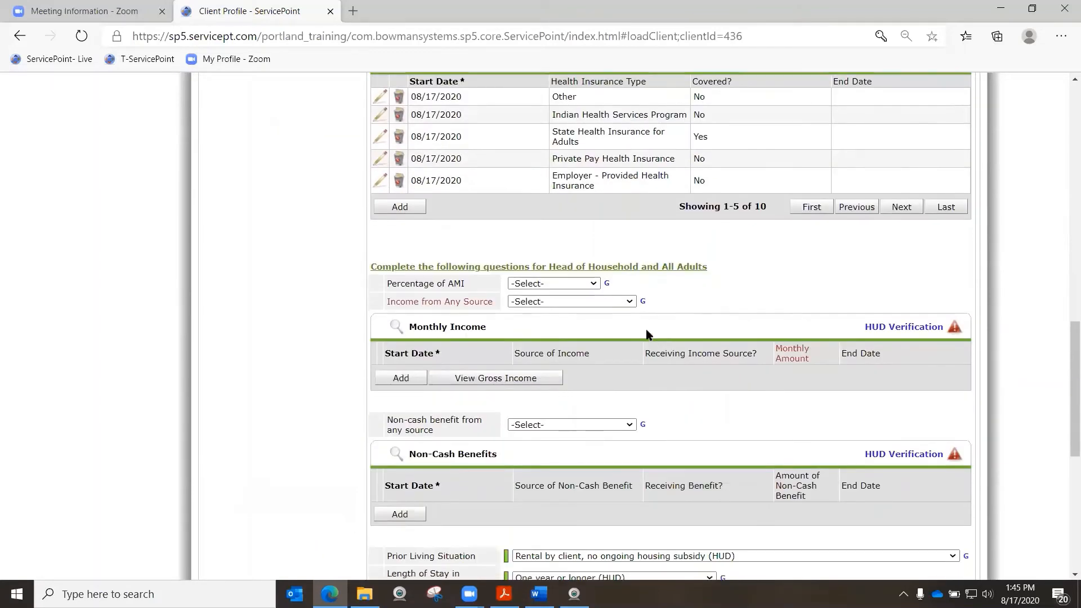
- Leave Percentage of AMI unanswered and set income from any source to No (HUD)
{"action": "left_click", "coordinate": [559, 282]}
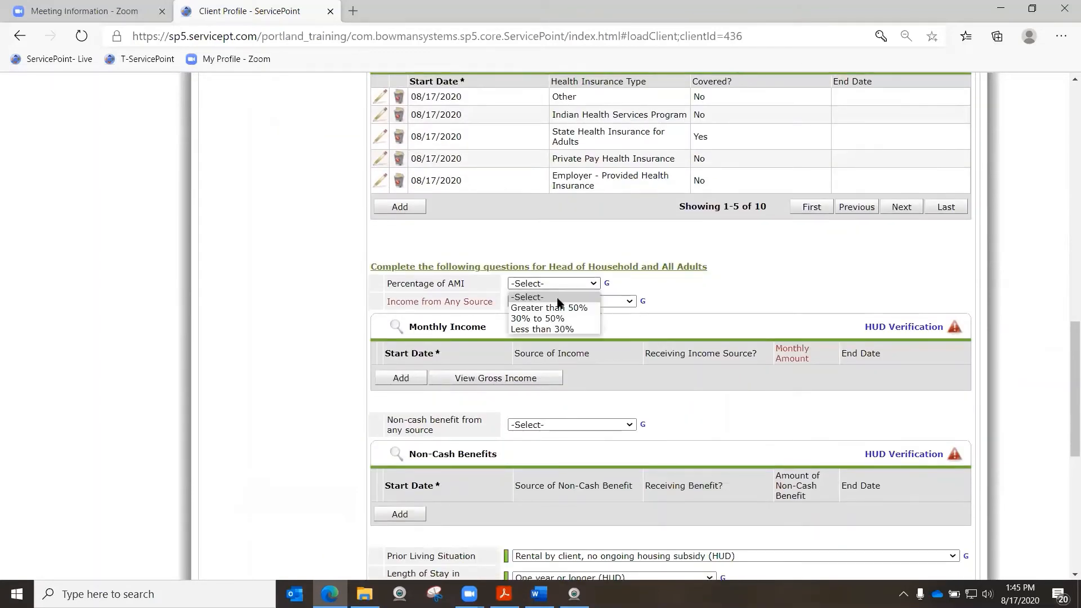
{"action": "left_click", "coordinate": [539, 290]}
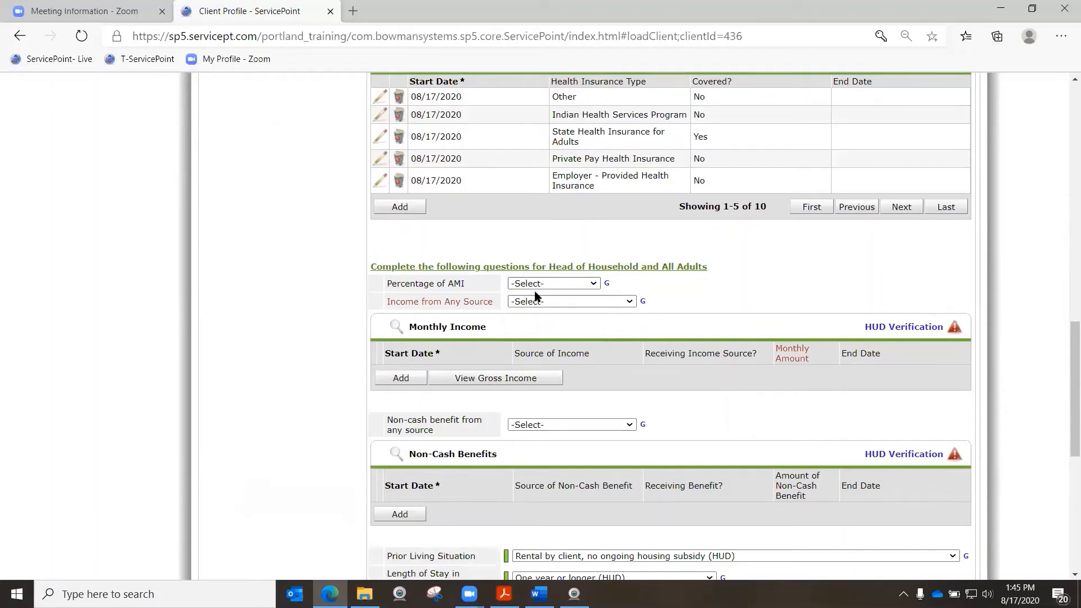
{"action": "left_click", "coordinate": [545, 290]}
{"action": "left_click", "coordinate": [552, 236]}
{"action": "left_click", "coordinate": [596, 303]}
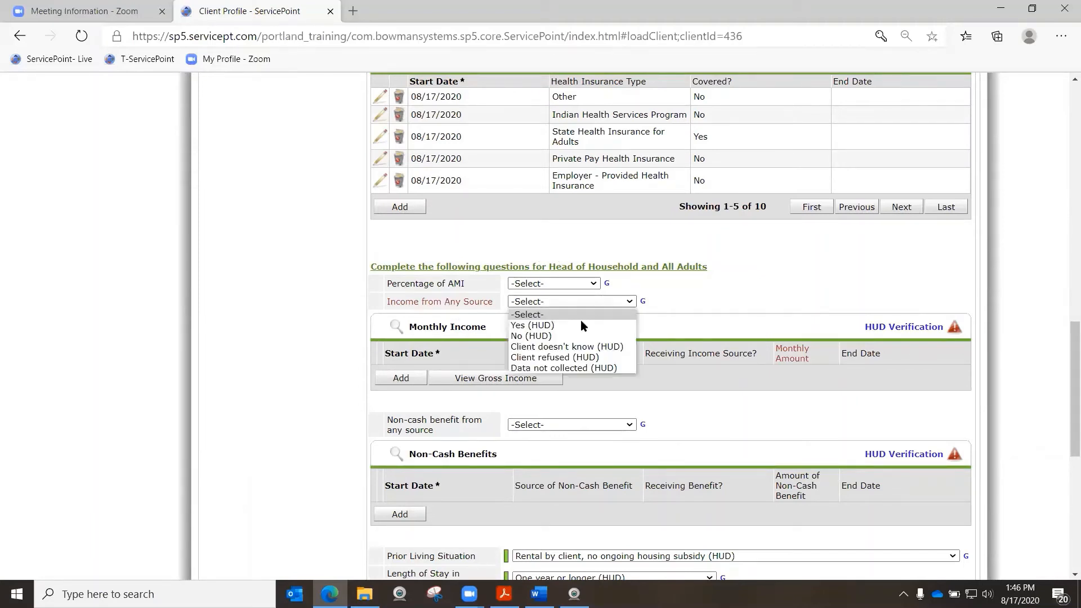
{"action": "left_click", "coordinate": [580, 319]}
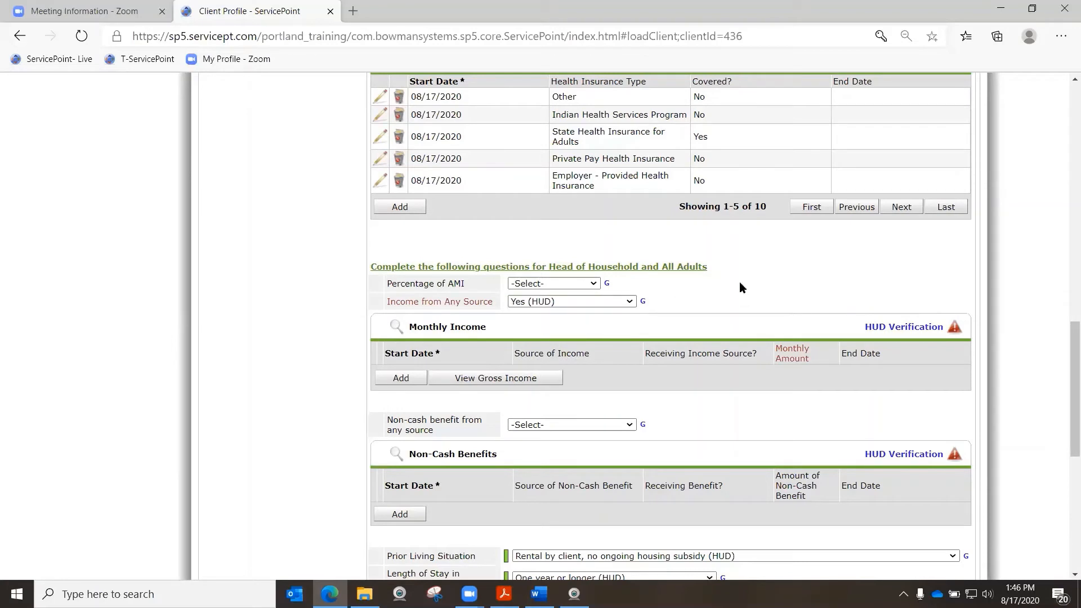
{"action": "left_click", "coordinate": [579, 303]}
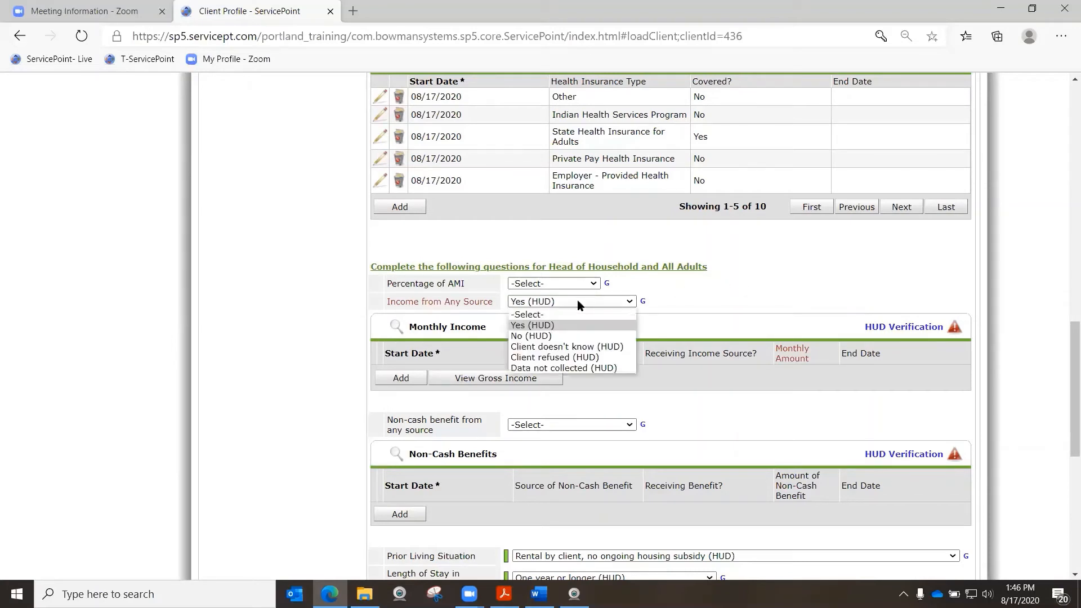
{"action": "left_click", "coordinate": [582, 338]}
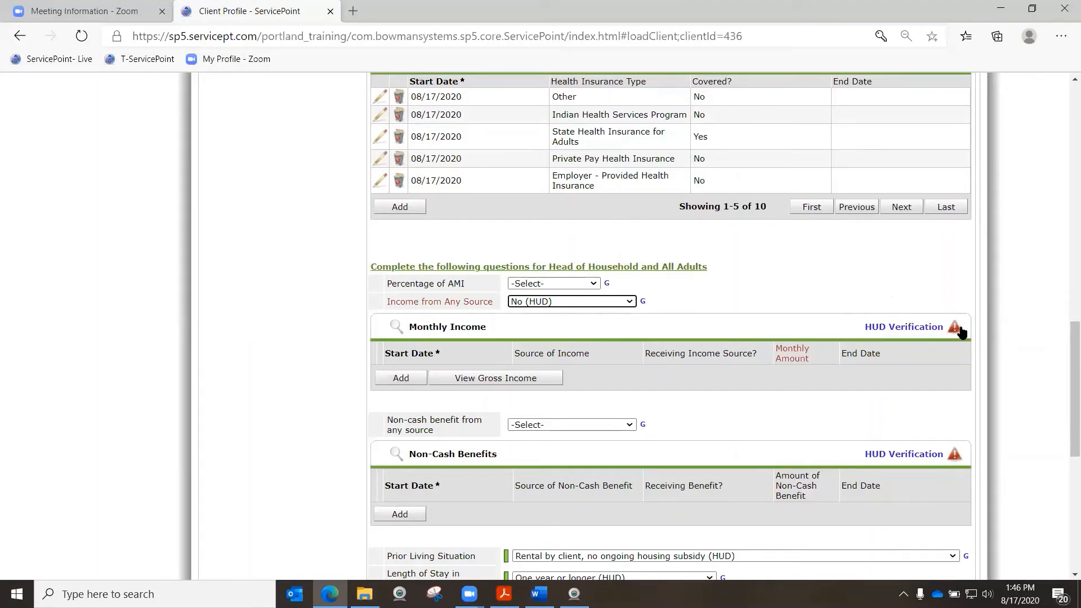
- Verify all monthly income sources as No in the HUD verification and save it
{"action": "left_click", "coordinate": [899, 331]}
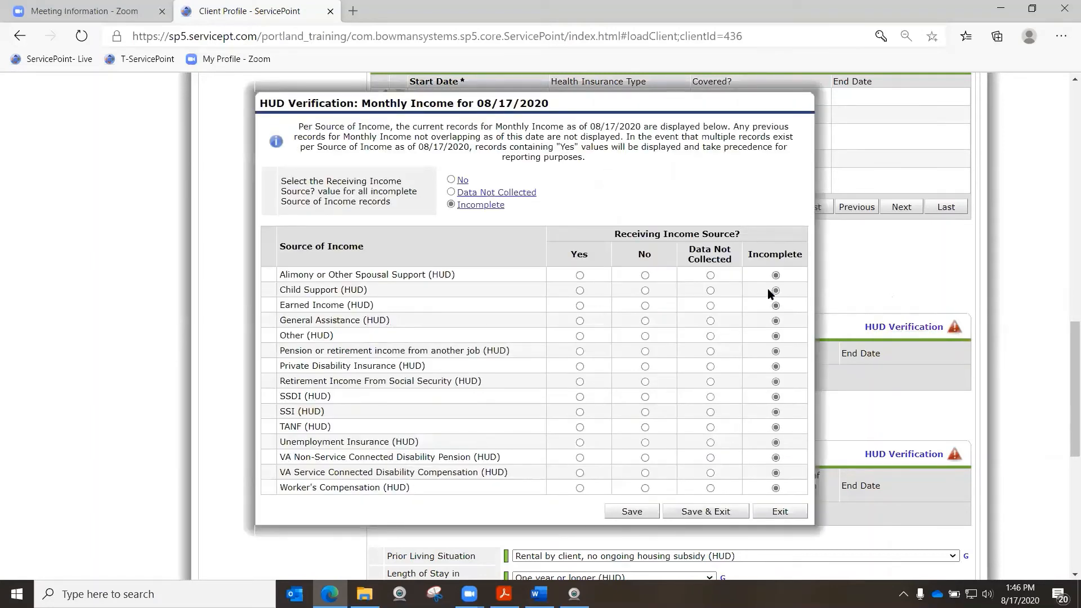
{"action": "left_click", "coordinate": [451, 180]}
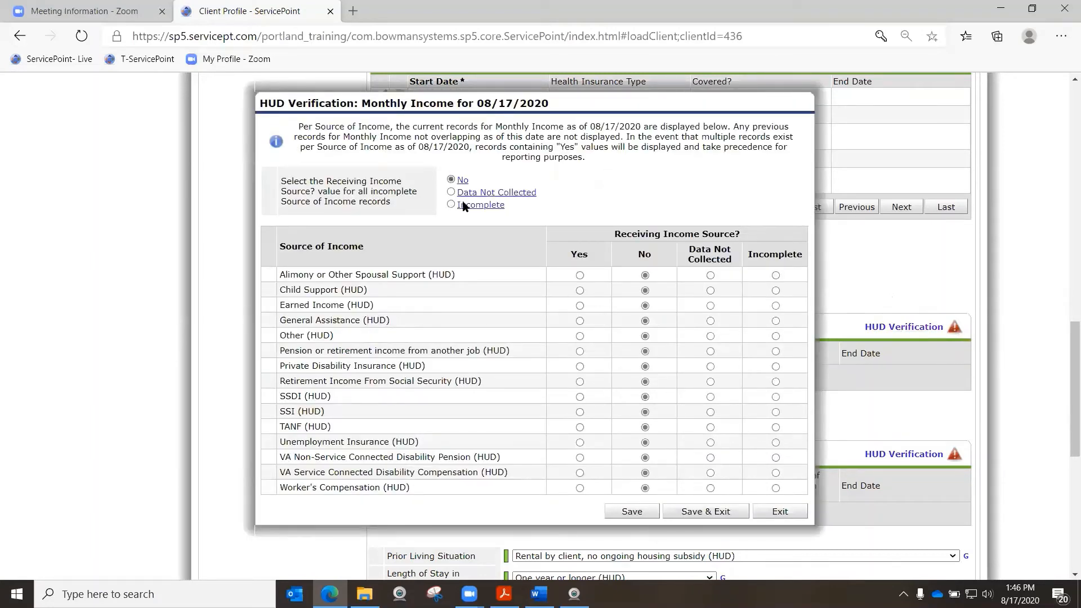
{"action": "left_click", "coordinate": [698, 510]}
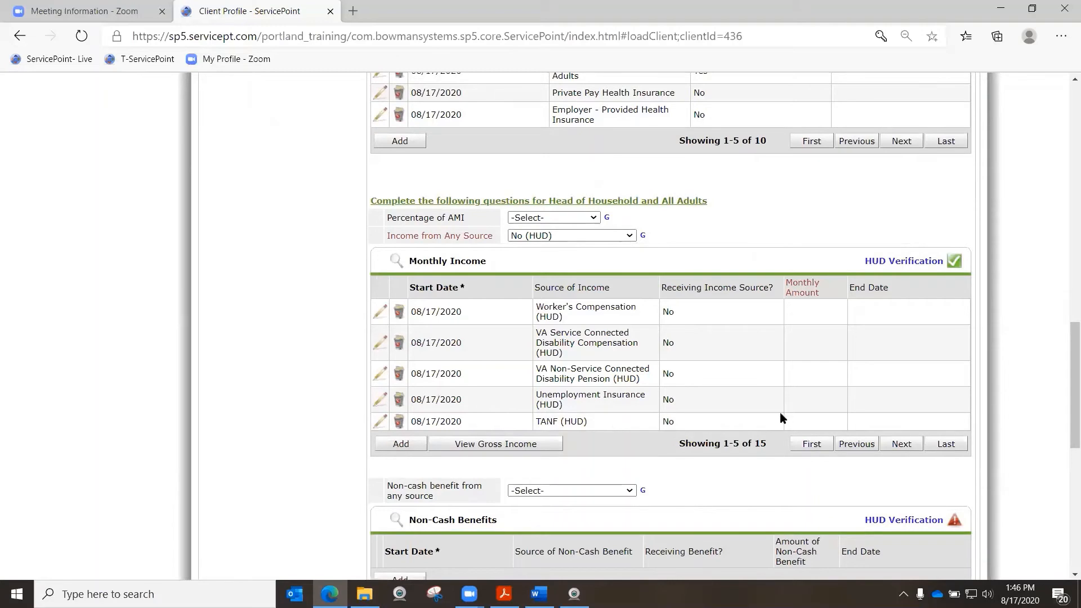
- Set Non-cash benefit from any source to No (HUD) and verify all six benefits as No
{"action": "scroll", "coordinate": [762, 398], "scroll_direction": "down", "scroll_amount": 3}
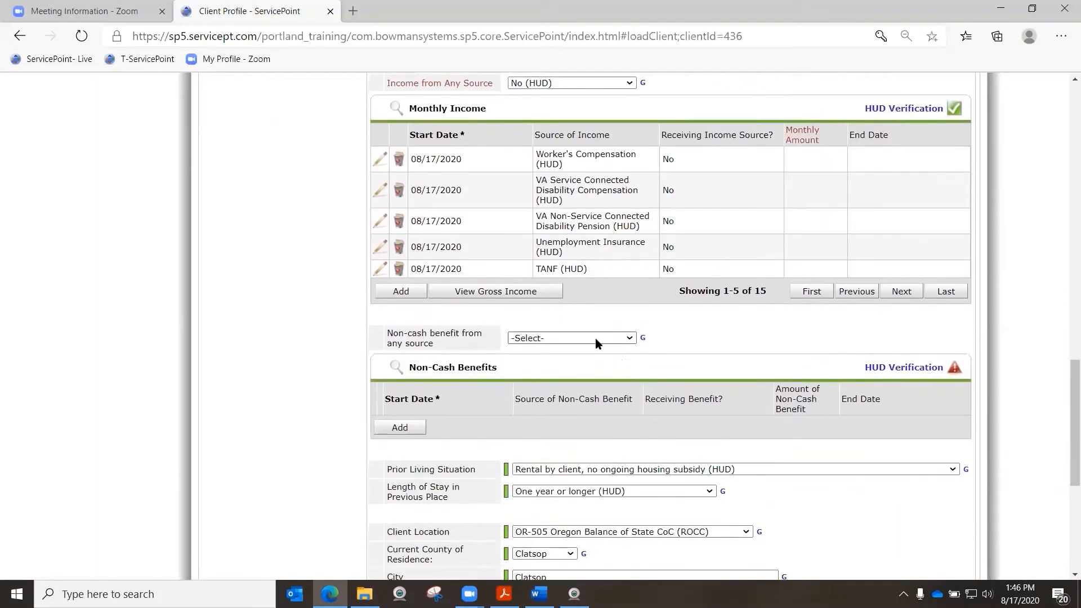
{"action": "left_click", "coordinate": [595, 338]}
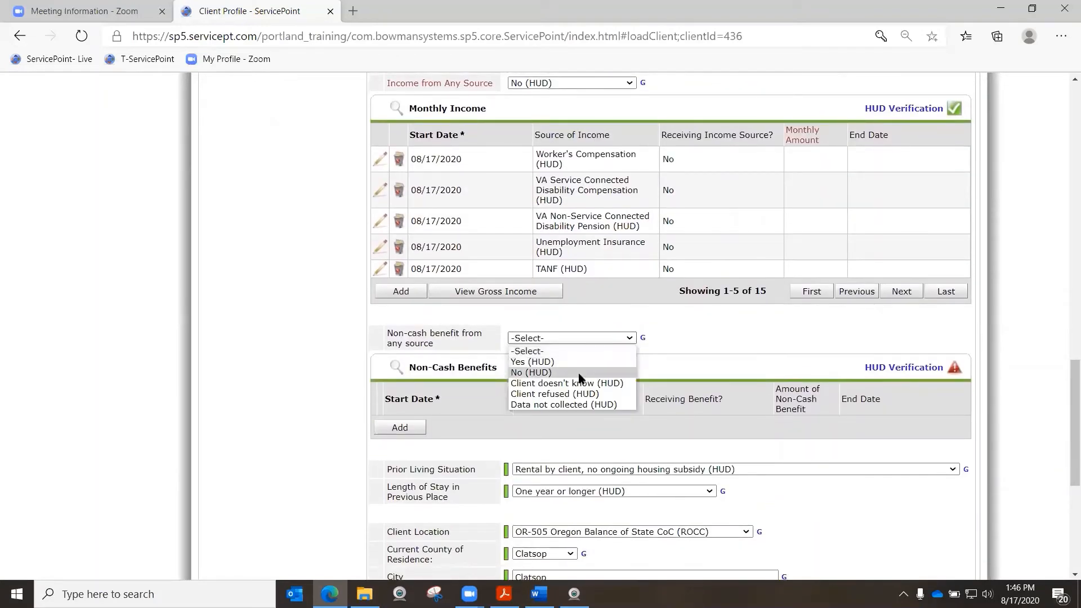
{"action": "left_click", "coordinate": [531, 372]}
{"action": "left_click", "coordinate": [929, 371]}
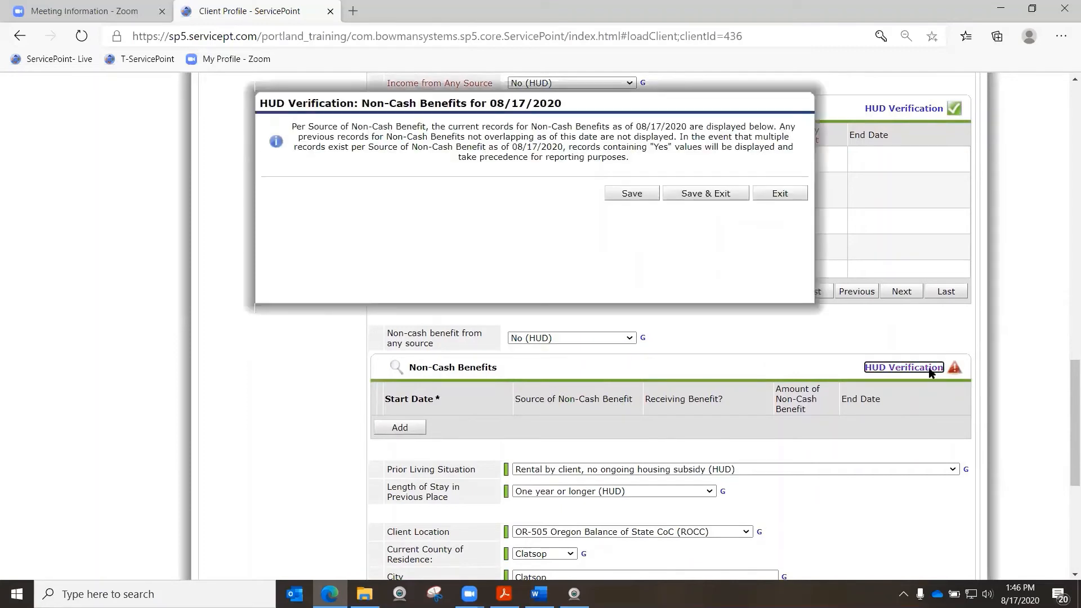
{"action": "left_click", "coordinate": [452, 193]}
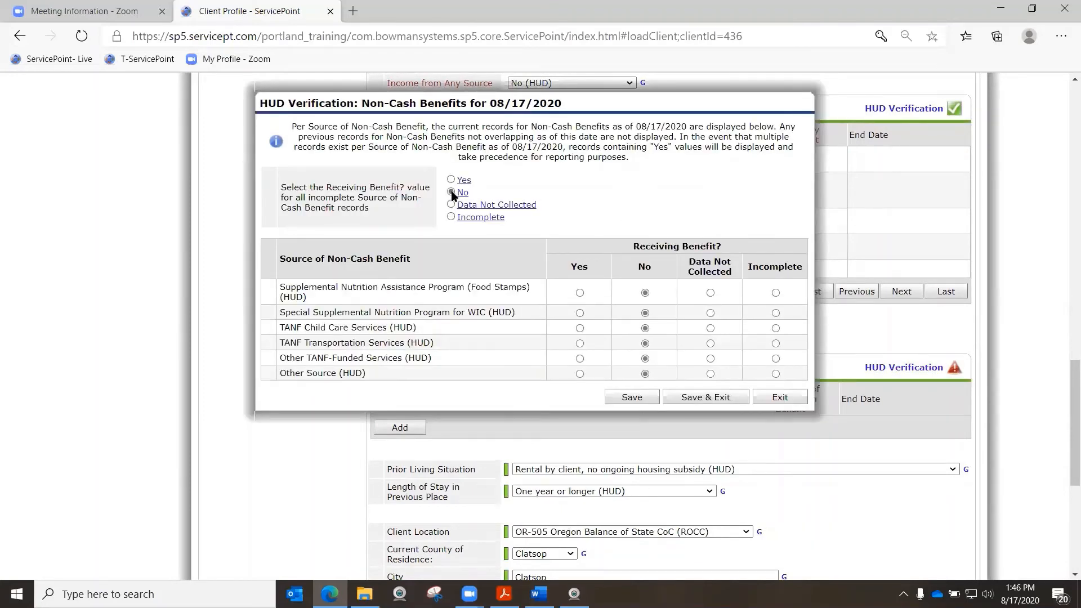
{"action": "left_click", "coordinate": [693, 398]}
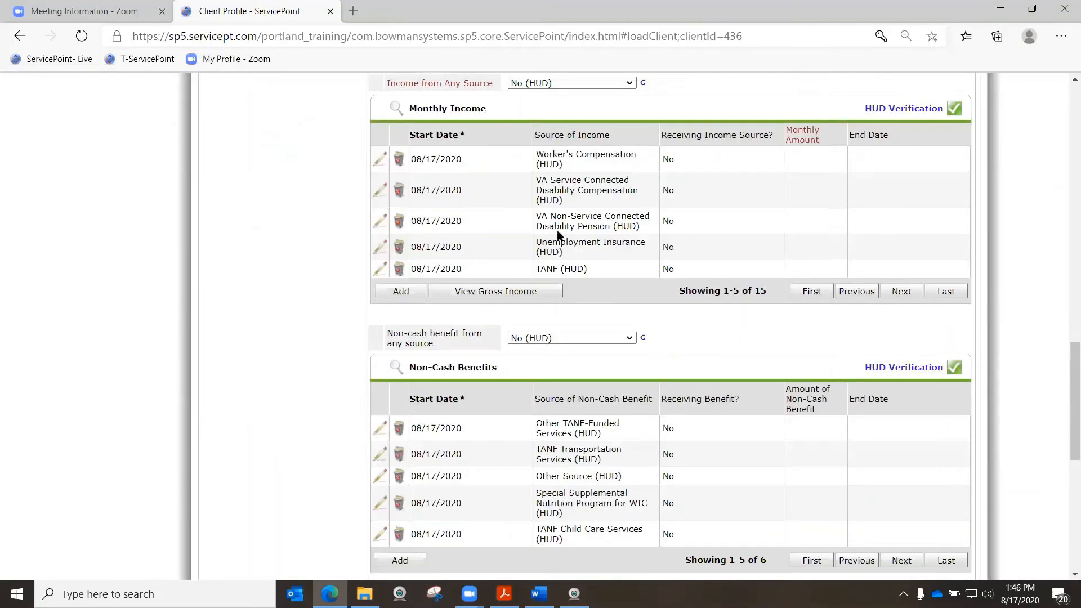
{"action": "scroll", "coordinate": [566, 191], "scroll_direction": "down", "scroll_amount": 3}
{"action": "scroll", "coordinate": [573, 206], "scroll_direction": "down", "scroll_amount": 4}
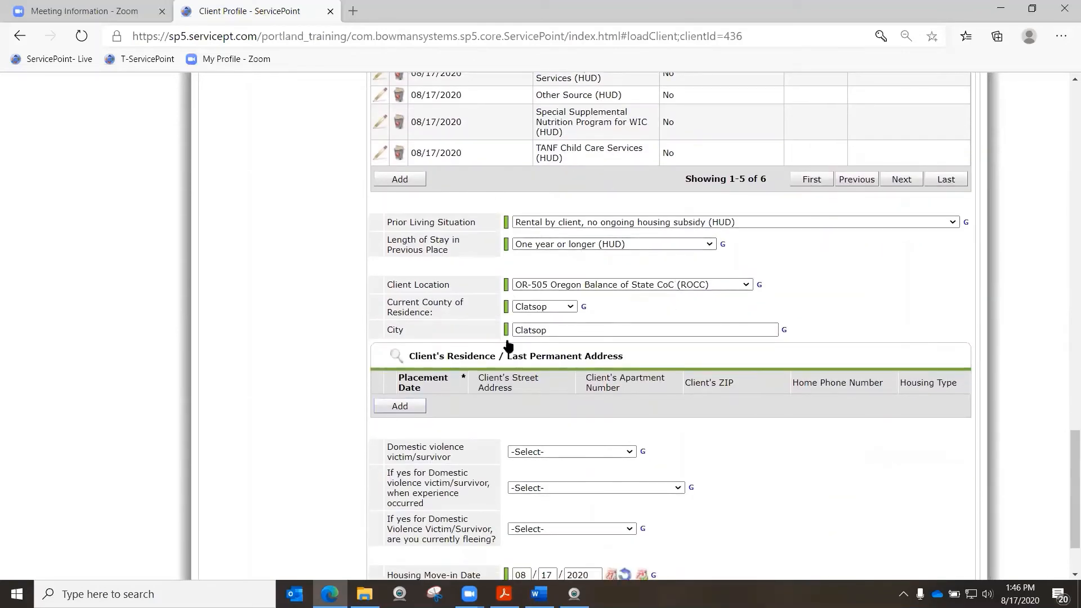
- Answer No (HUD) for Domestic violence victim/survivor, then Save & Exit the entry assessment
{"action": "scroll", "coordinate": [670, 242], "scroll_direction": "down", "scroll_amount": 2}
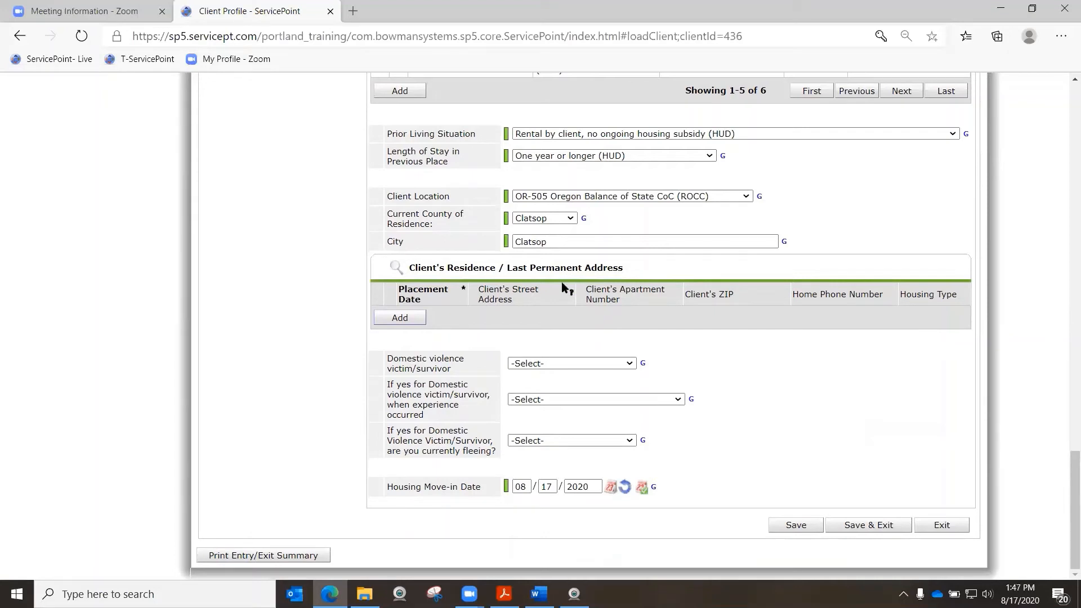
{"action": "left_click", "coordinate": [582, 363]}
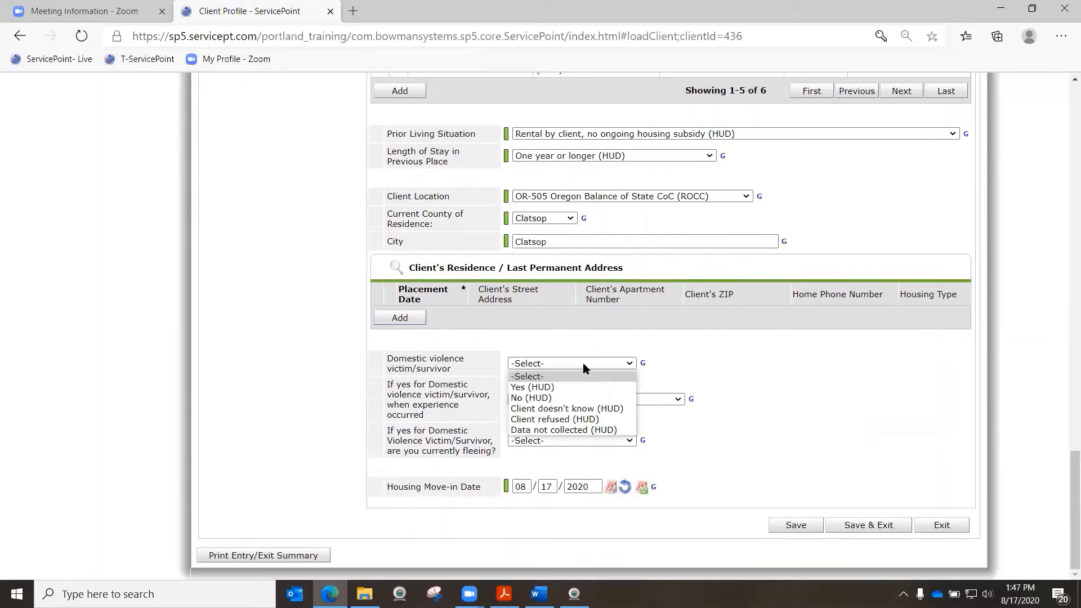
{"action": "left_click", "coordinate": [579, 397]}
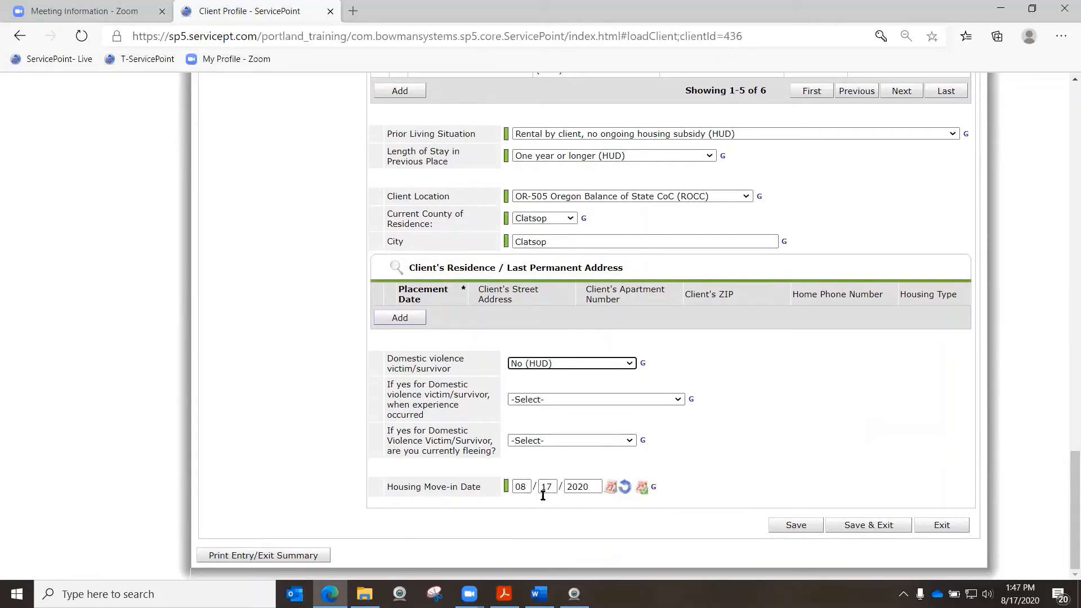
{"action": "left_click", "coordinate": [869, 526]}
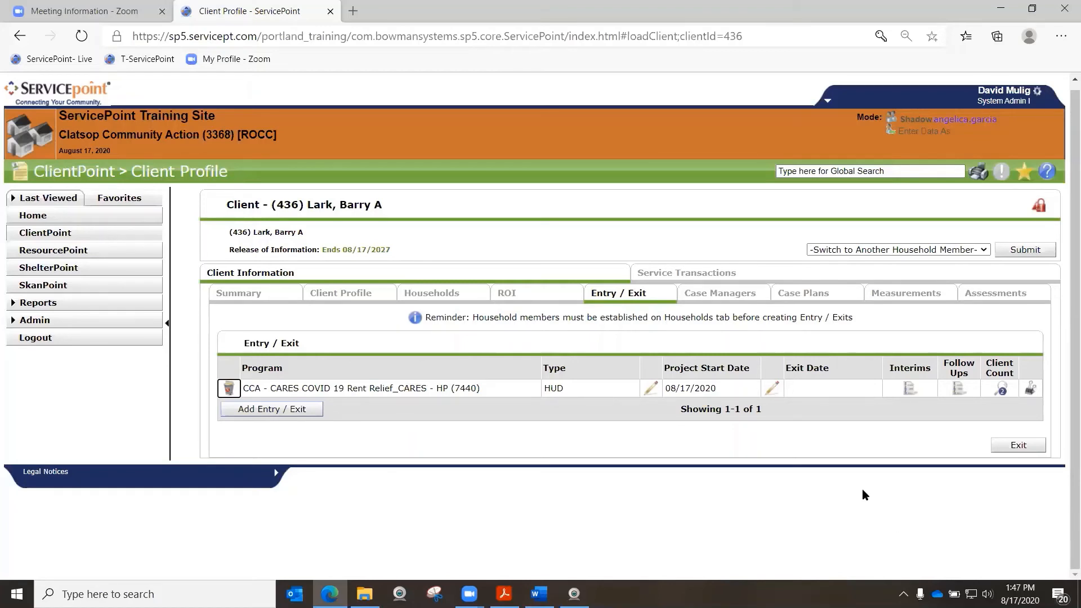
- Show the client's Service Transactions dashboard, then bring up the ROCC CARES steps PDF
{"action": "left_click", "coordinate": [666, 274]}
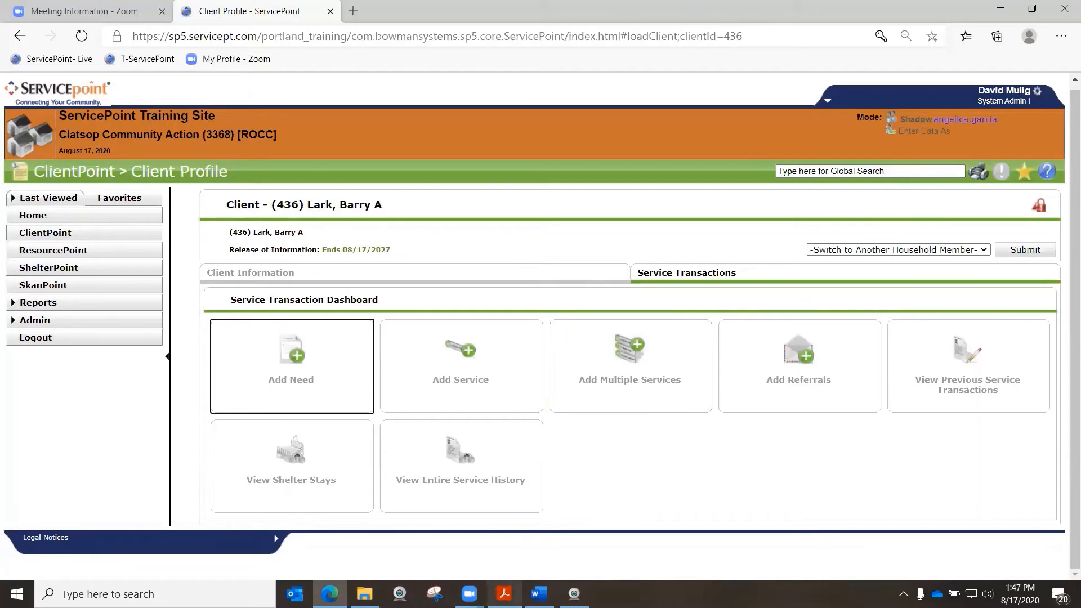
{"action": "left_click", "coordinate": [503, 594]}
{"action": "scroll", "coordinate": [652, 380], "scroll_direction": "down", "scroll_amount": 4}
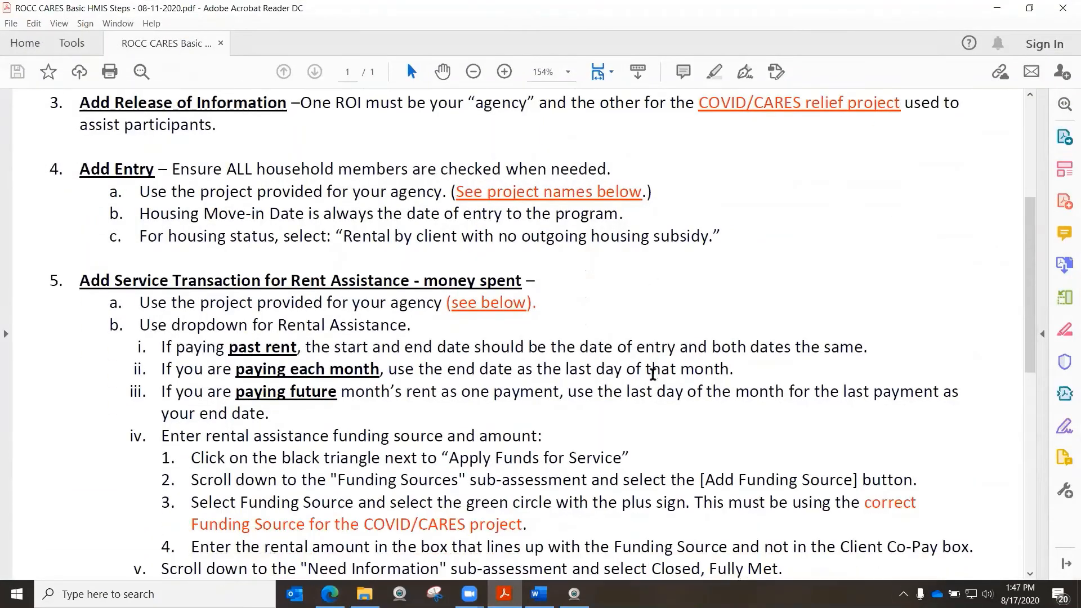
- Read step 5's rent-assistance instructions in the ROCC CARES PDF, then minimize Acrobat
{"action": "scroll", "coordinate": [651, 373], "scroll_direction": "down", "scroll_amount": 2}
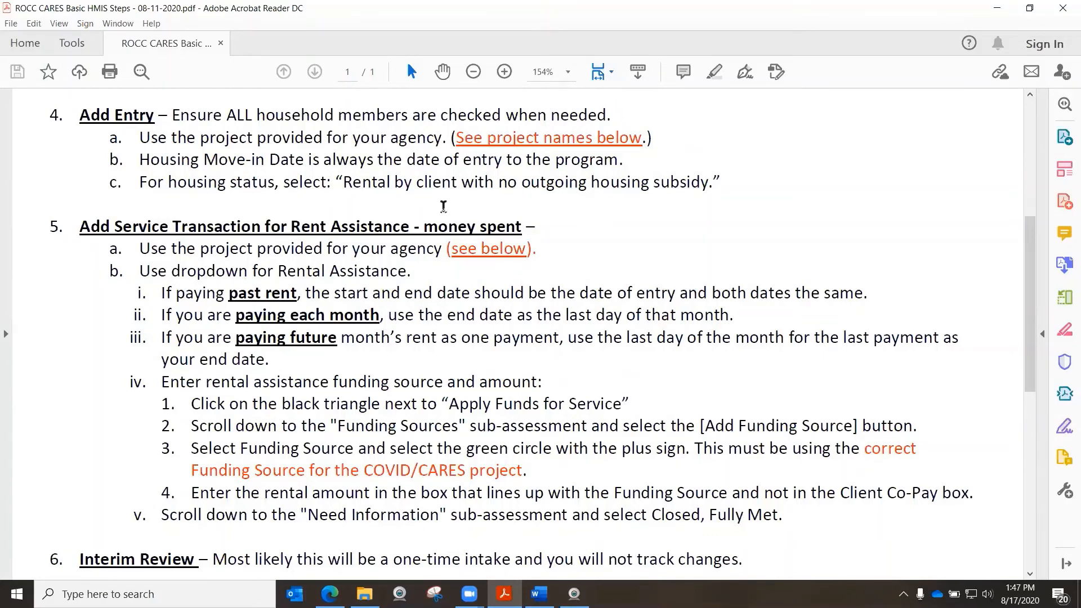
{"action": "left_click", "coordinate": [994, 9]}
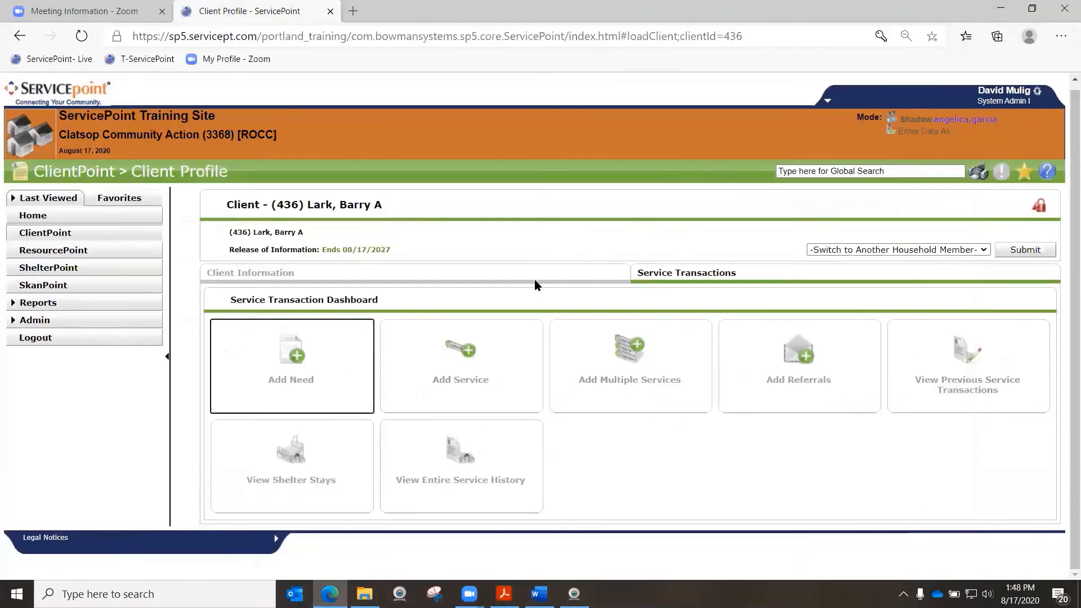
- Start a new service from the Service Transactions dashboard, including the whole household
{"action": "left_click", "coordinate": [531, 279]}
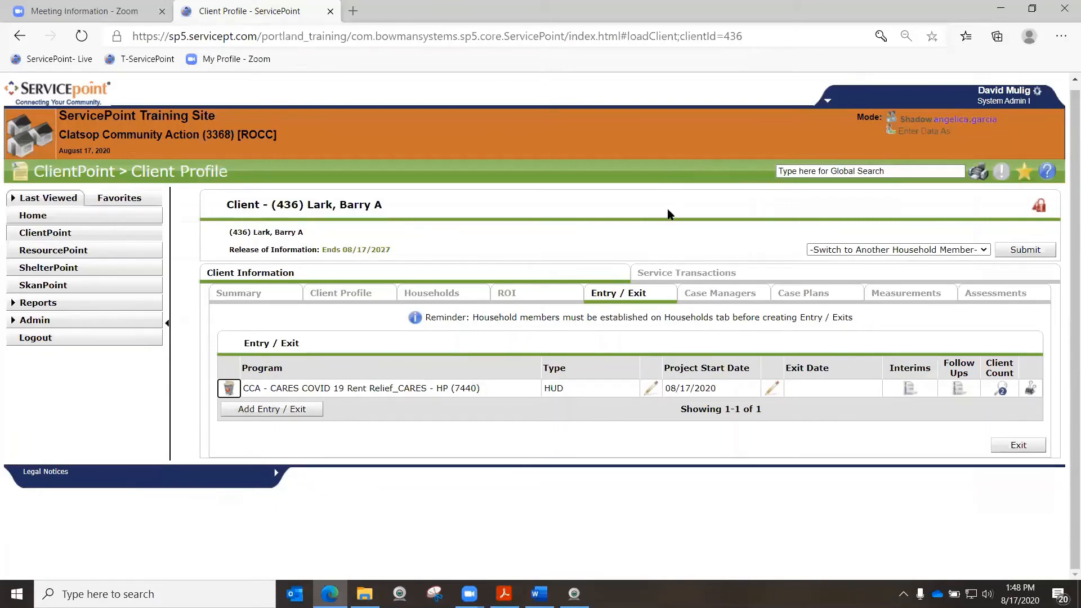
{"action": "left_click", "coordinate": [685, 268]}
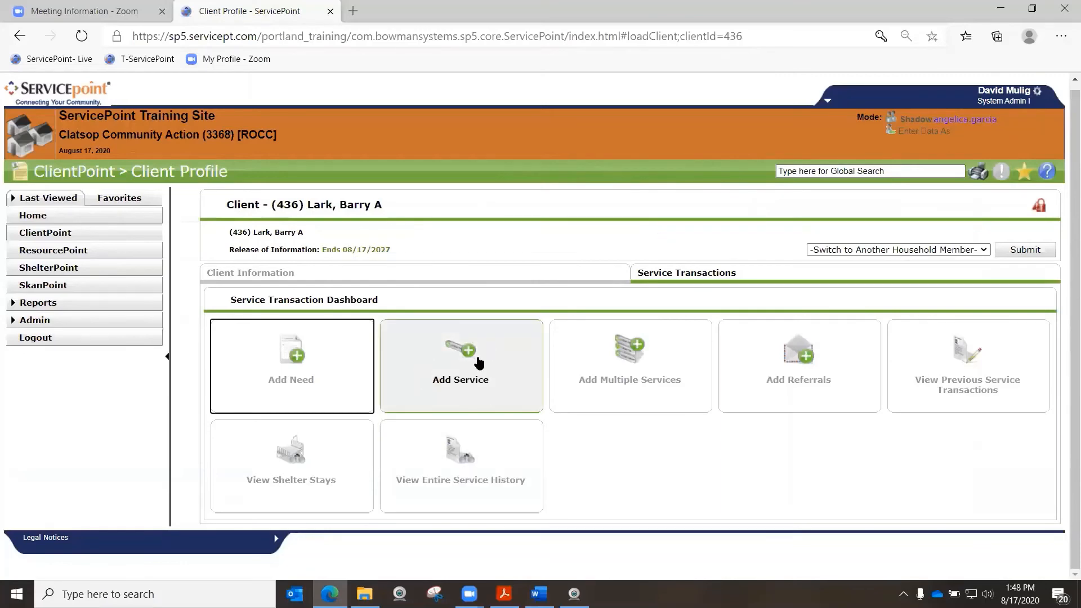
{"action": "left_click", "coordinate": [468, 380]}
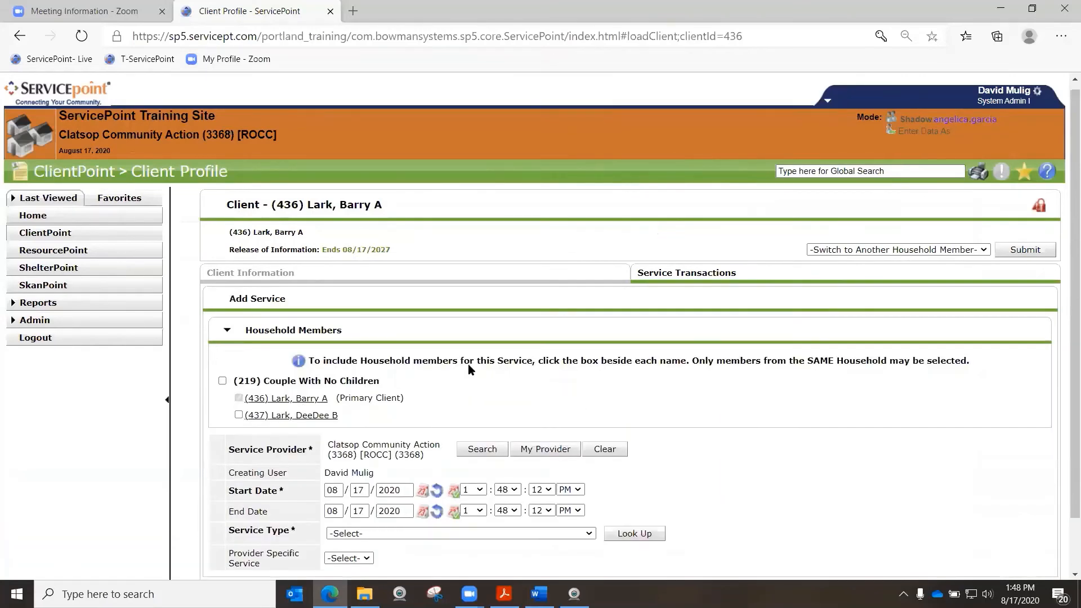
{"action": "scroll", "coordinate": [469, 365], "scroll_direction": "down", "scroll_amount": 1}
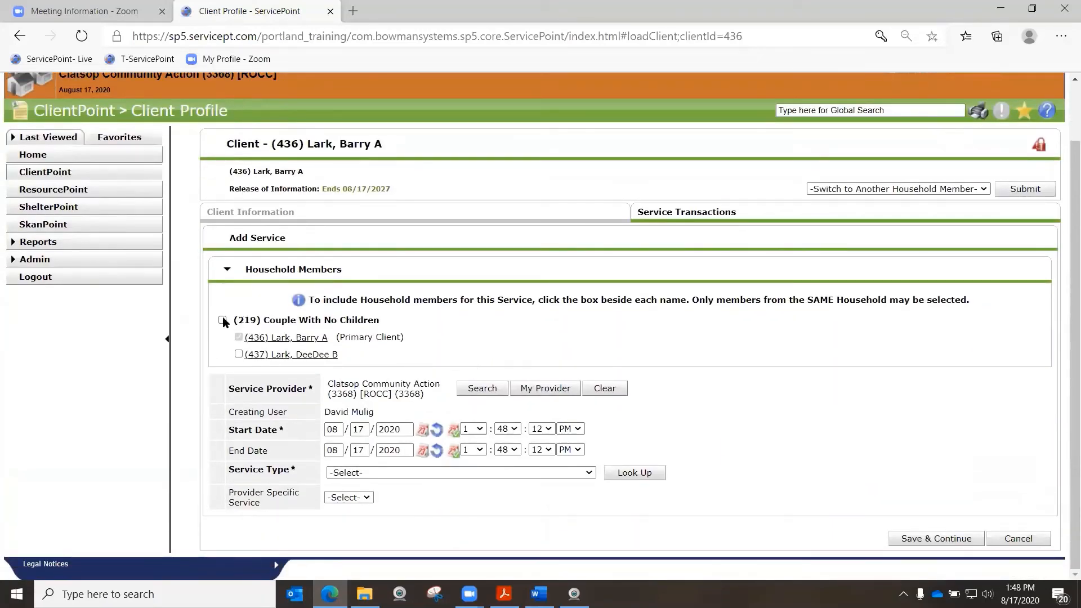
{"action": "left_click", "coordinate": [223, 320]}
- Search providers for 'cares' and pick CCA - CARES COVID 19 Rent Relief_CARES - HP (7440)
{"action": "left_click", "coordinate": [486, 393]}
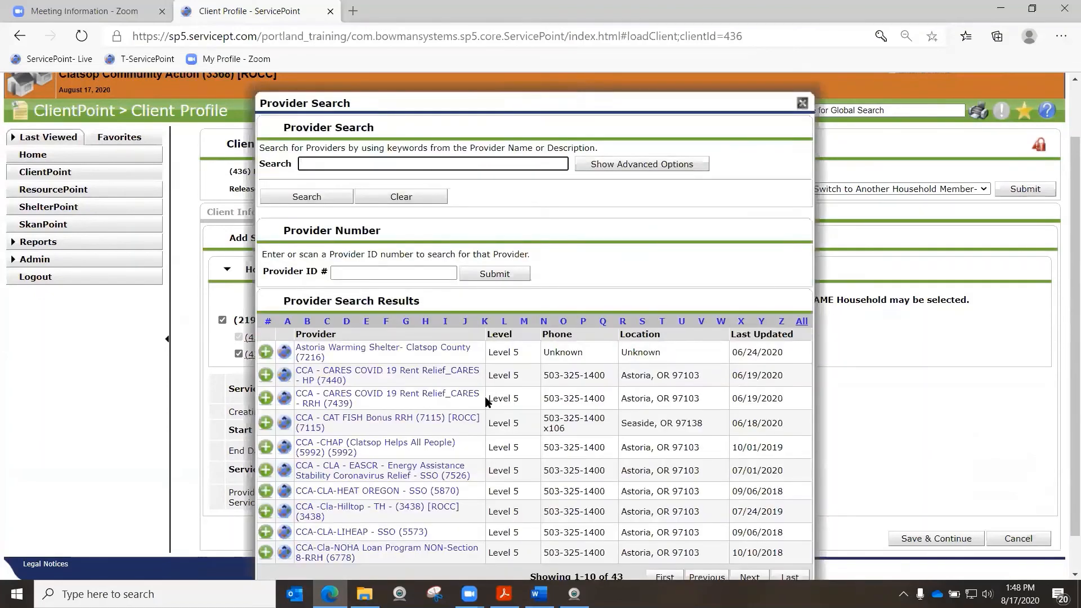
{"action": "left_click", "coordinate": [378, 163]}
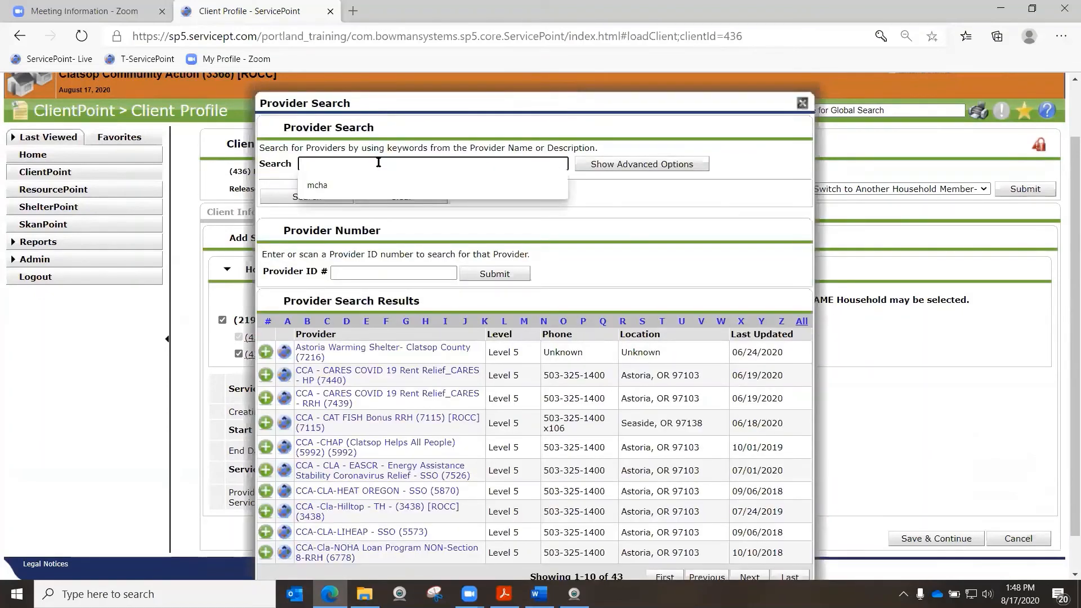
{"action": "type", "text": "cares"}
{"action": "key", "text": "Return"}
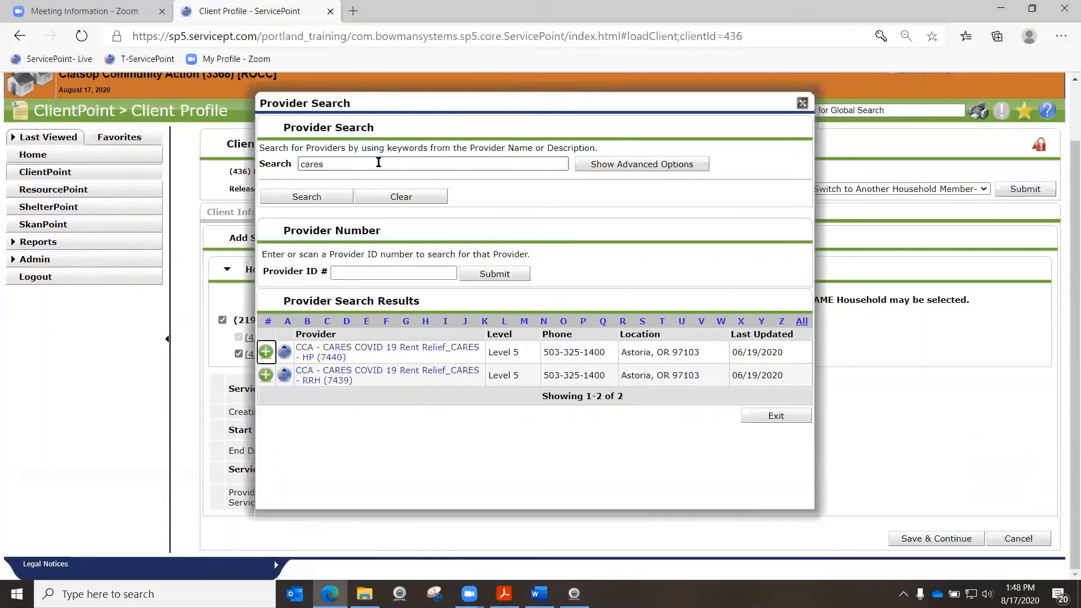
{"action": "left_click", "coordinate": [265, 352]}
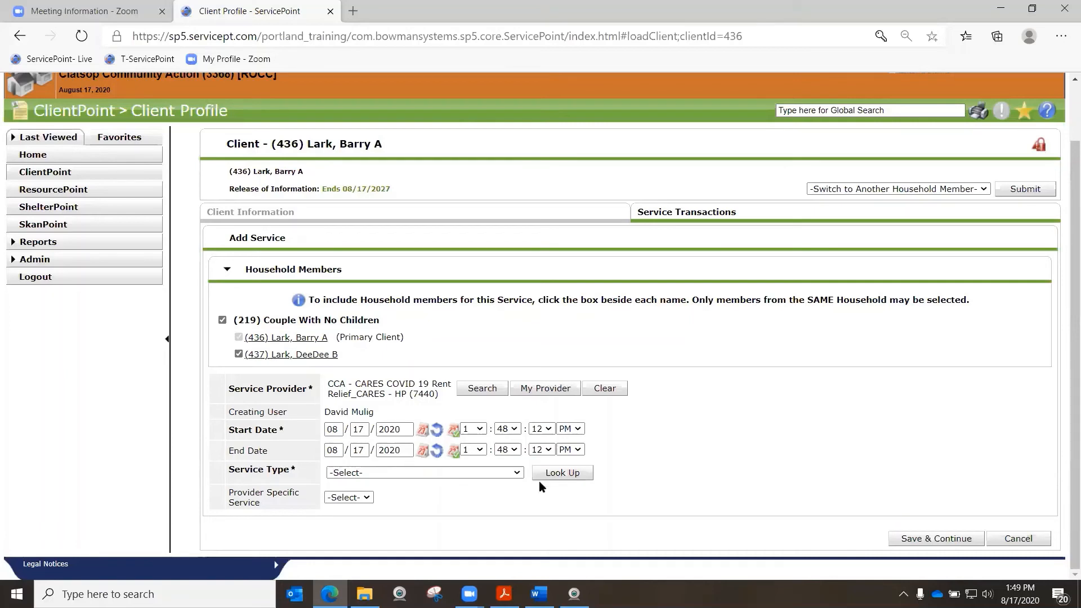
- Set the service type to Rent Payment Assistance (BH-3800.7000) and Save & Continue
{"action": "left_click", "coordinate": [517, 472]}
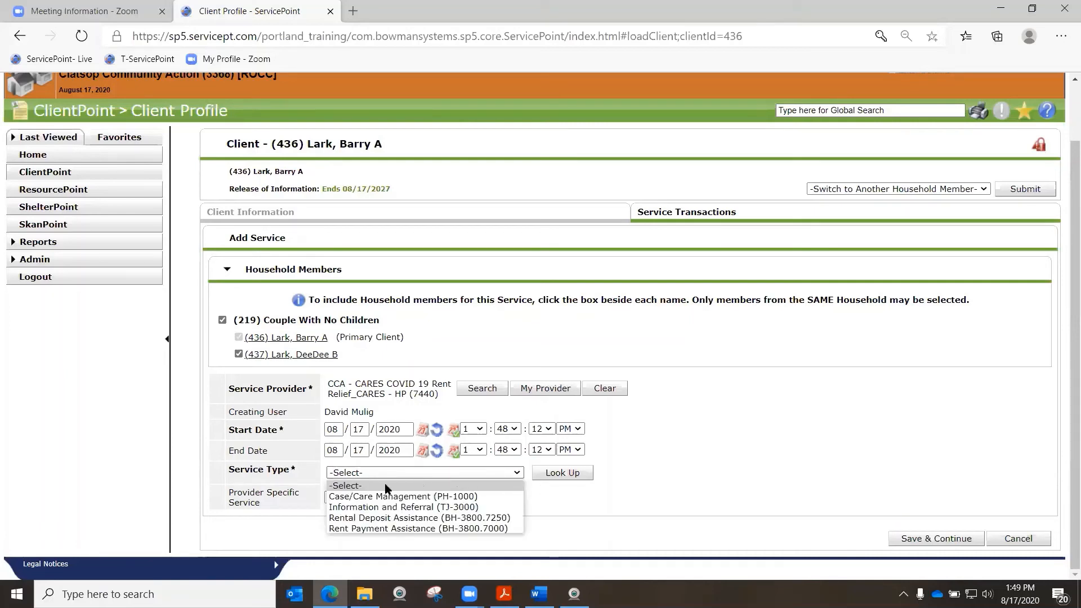
{"action": "left_click", "coordinate": [388, 529]}
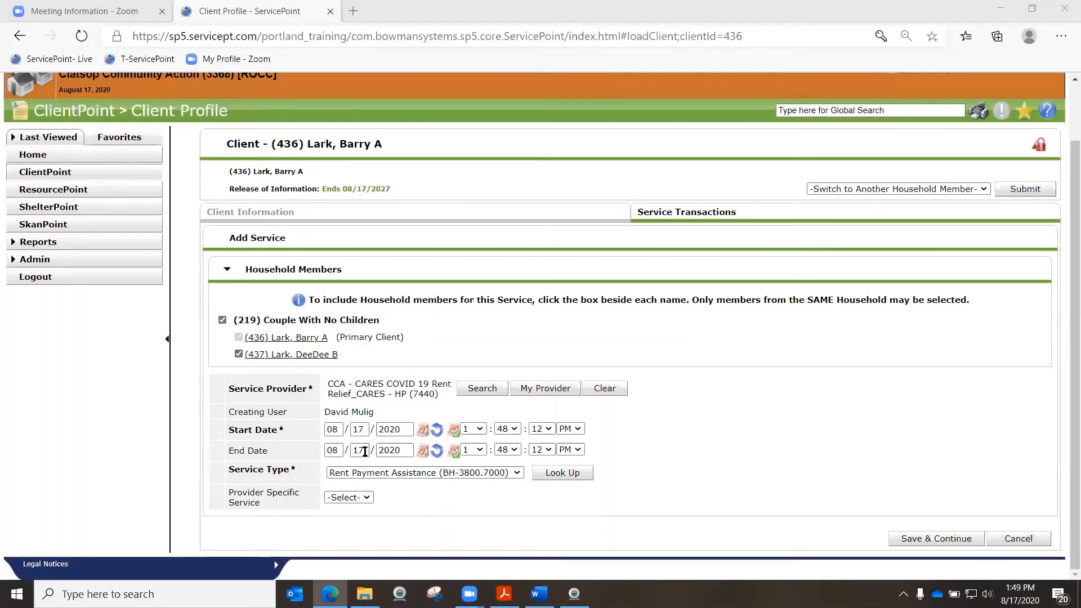
{"action": "left_click", "coordinate": [921, 540]}
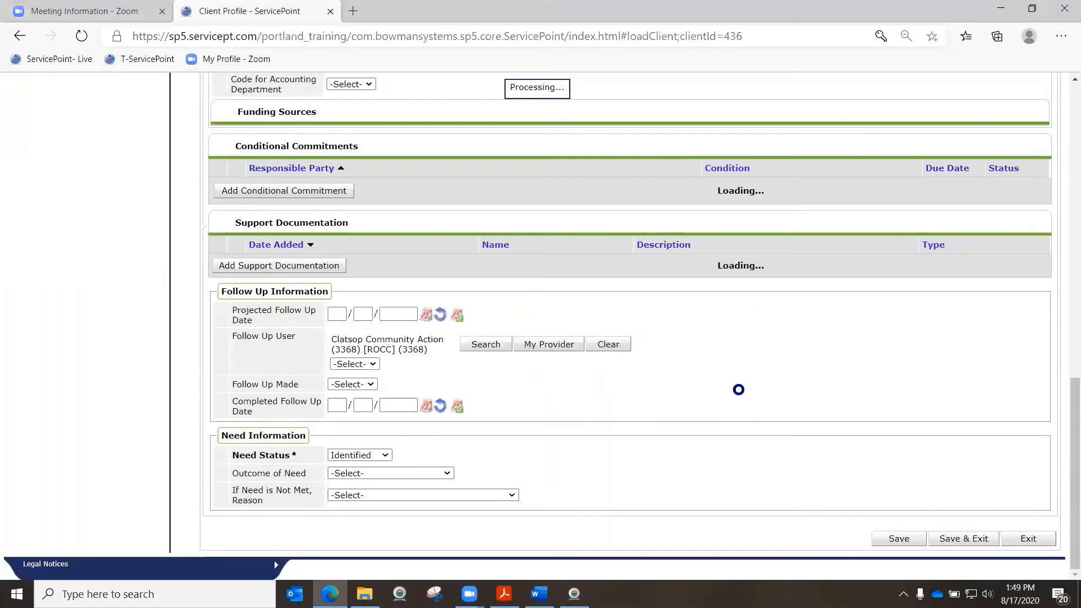
- Expand Apply Funds for Service to reveal the voucher, vendor and funding source fields
{"action": "scroll", "coordinate": [755, 372], "scroll_direction": "up", "scroll_amount": 5}
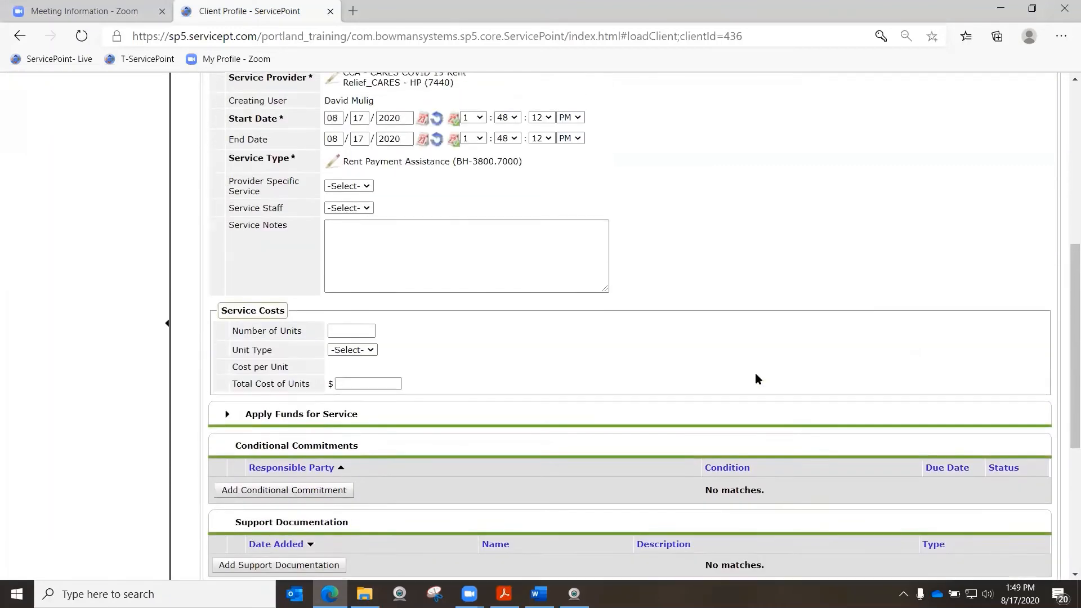
{"action": "scroll", "coordinate": [754, 373], "scroll_direction": "up", "scroll_amount": 4}
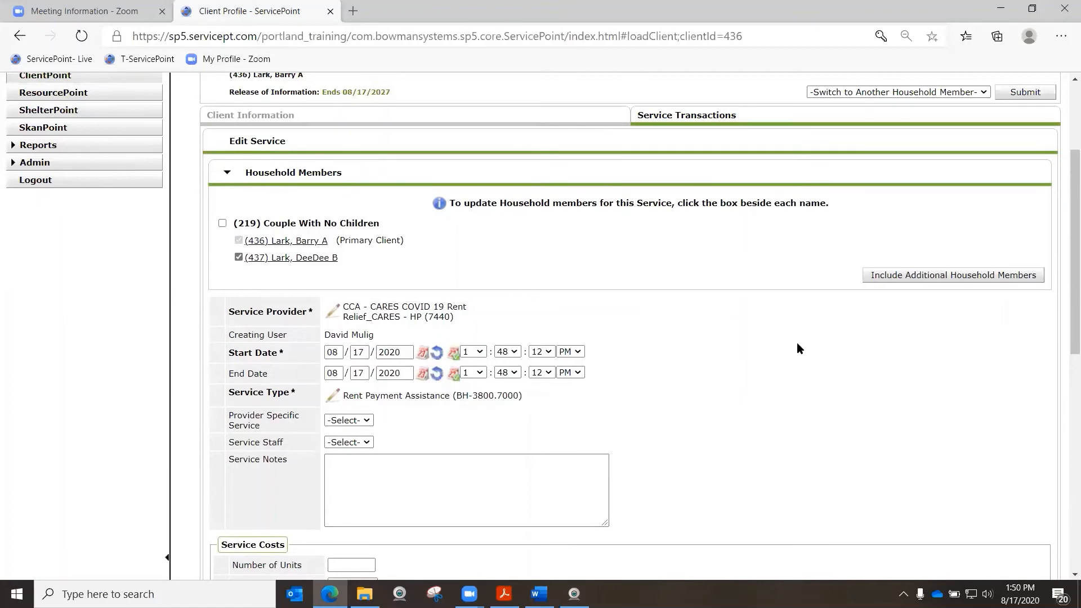
{"action": "scroll", "coordinate": [797, 344], "scroll_direction": "down", "scroll_amount": 3}
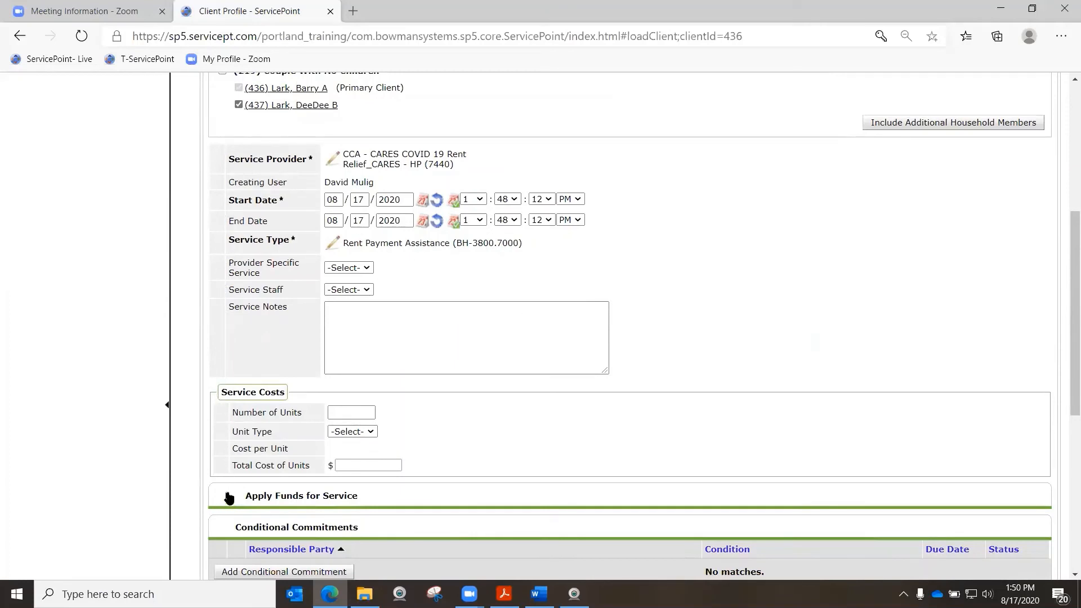
{"action": "triple_click", "coordinate": [247, 496]}
{"action": "left_click", "coordinate": [187, 502]}
{"action": "left_click", "coordinate": [228, 498]}
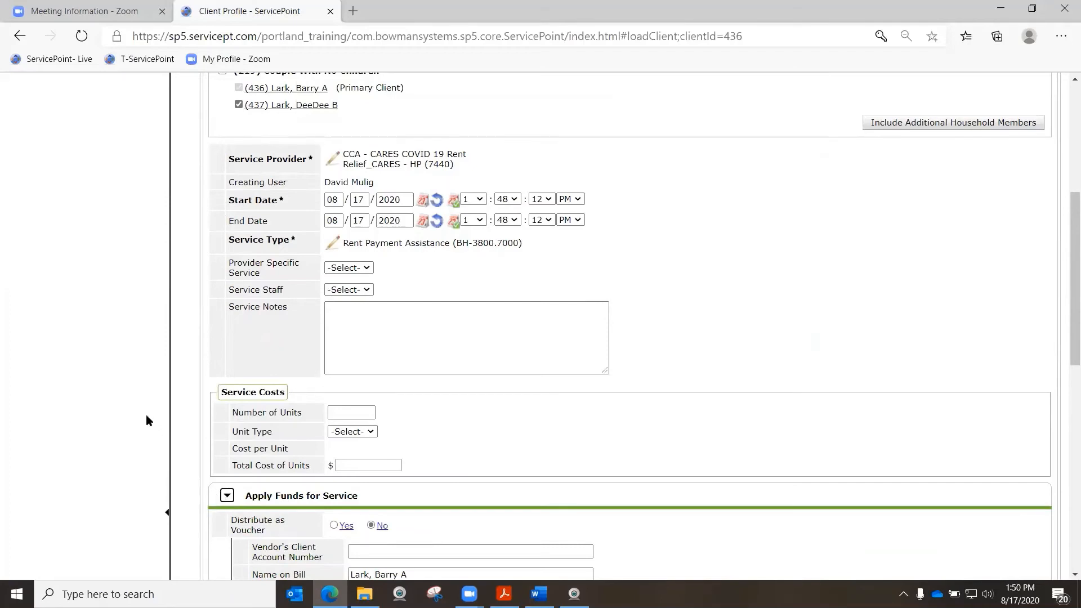
{"action": "scroll", "coordinate": [147, 417], "scroll_direction": "down", "scroll_amount": 3}
{"action": "scroll", "coordinate": [146, 415], "scroll_direction": "down", "scroll_amount": 3}
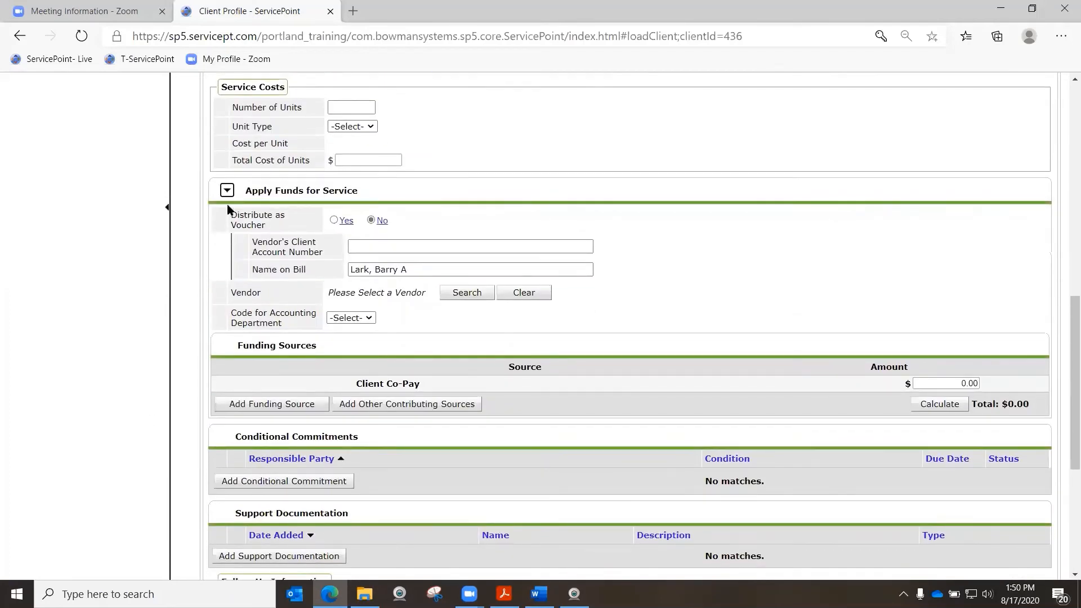
{"action": "left_click_drag", "start_coordinate": [238, 209], "coordinate": [265, 319]}
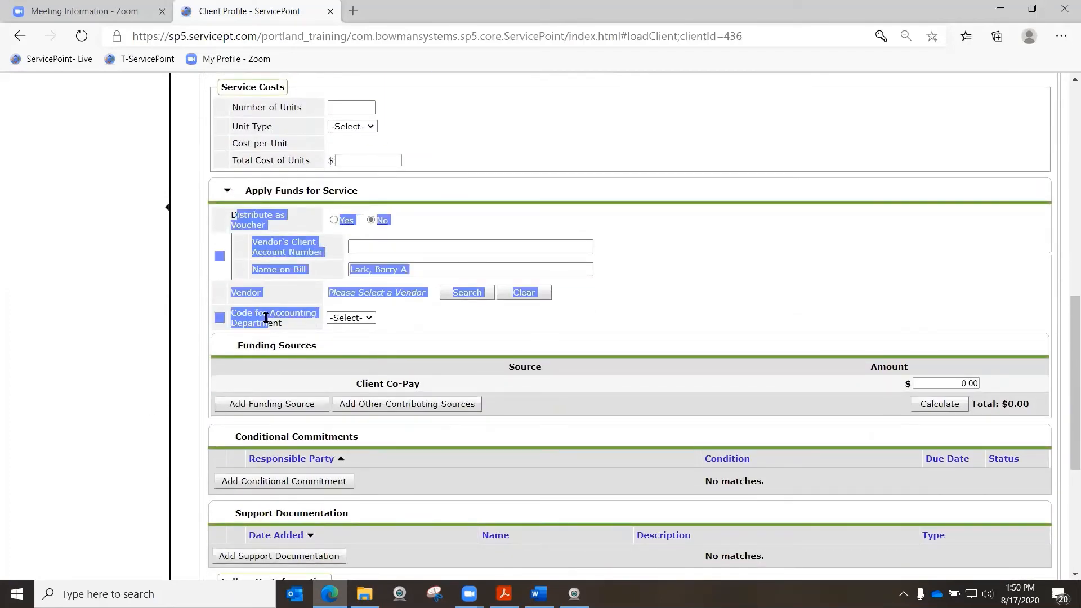
{"action": "left_click", "coordinate": [719, 256]}
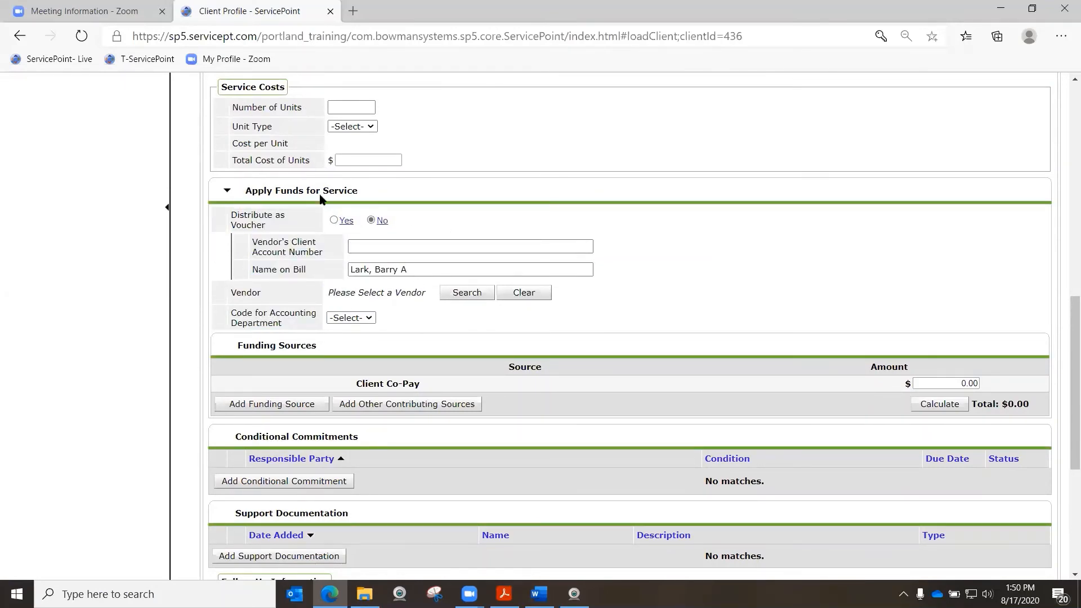
- Add OHCS – COVID 19 Rent Relief_CARES Act funding of 1500 and recalculate the total to $1,500.00
{"action": "left_click", "coordinate": [266, 404]}
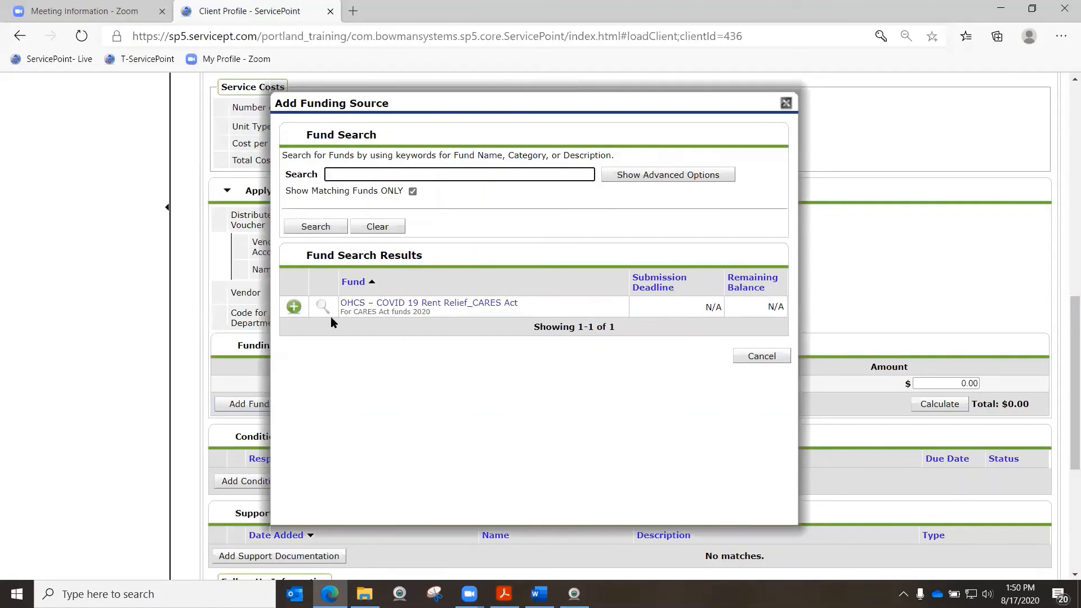
{"action": "left_click", "coordinate": [294, 307]}
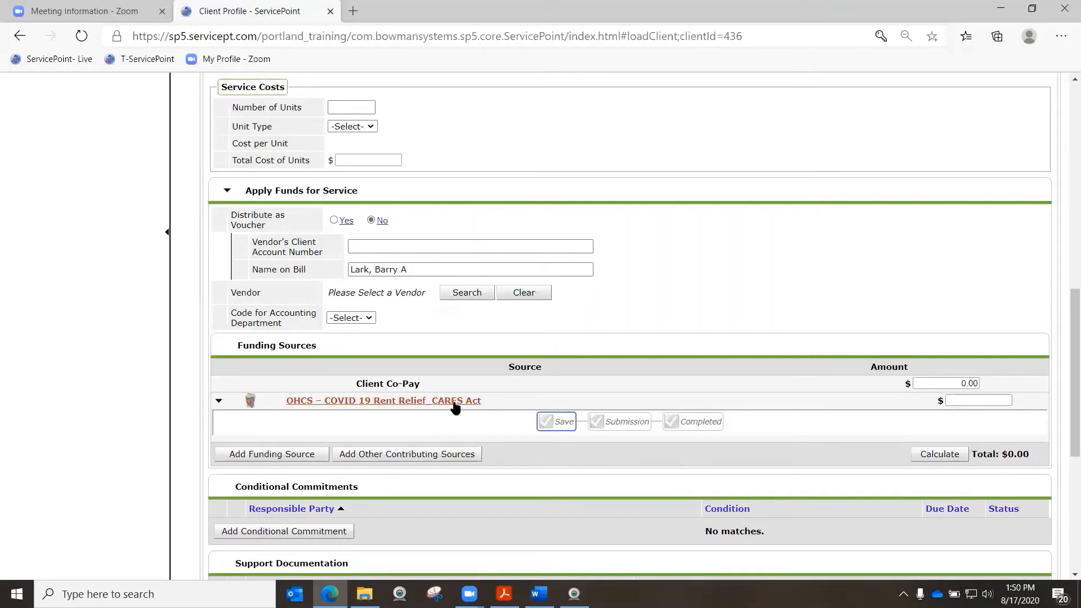
{"action": "left_click", "coordinate": [968, 401]}
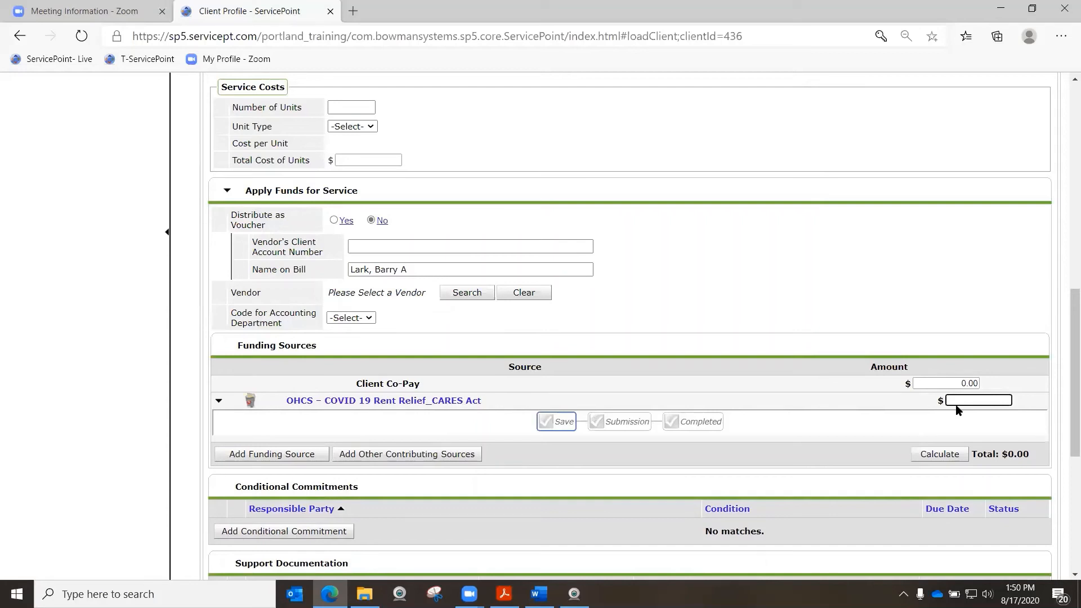
{"action": "type", "text": "1500"}
{"action": "left_click", "coordinate": [935, 456]}
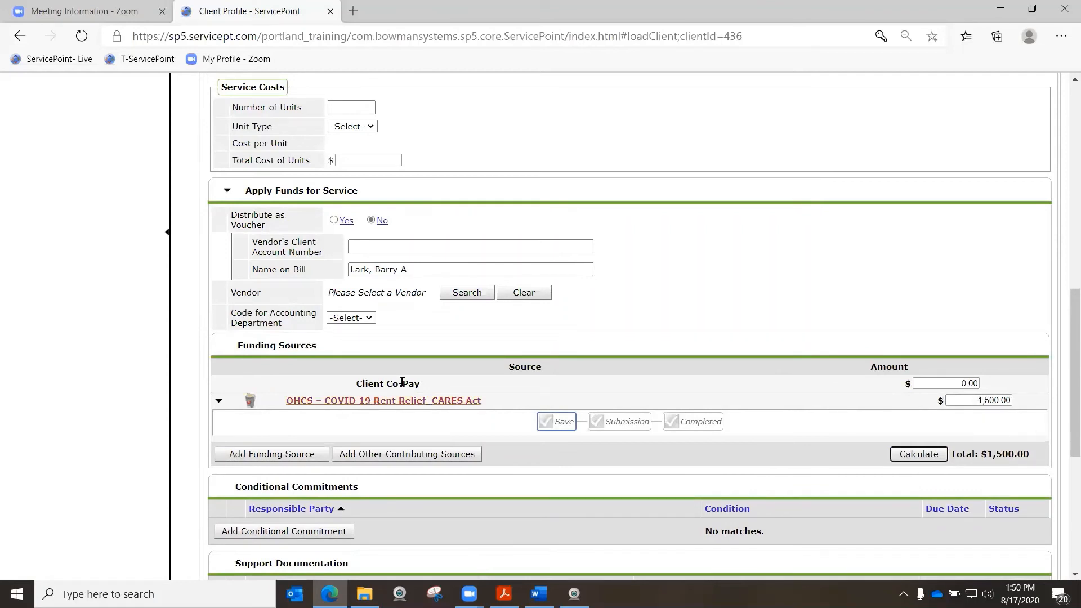
{"action": "left_click", "coordinate": [468, 420]}
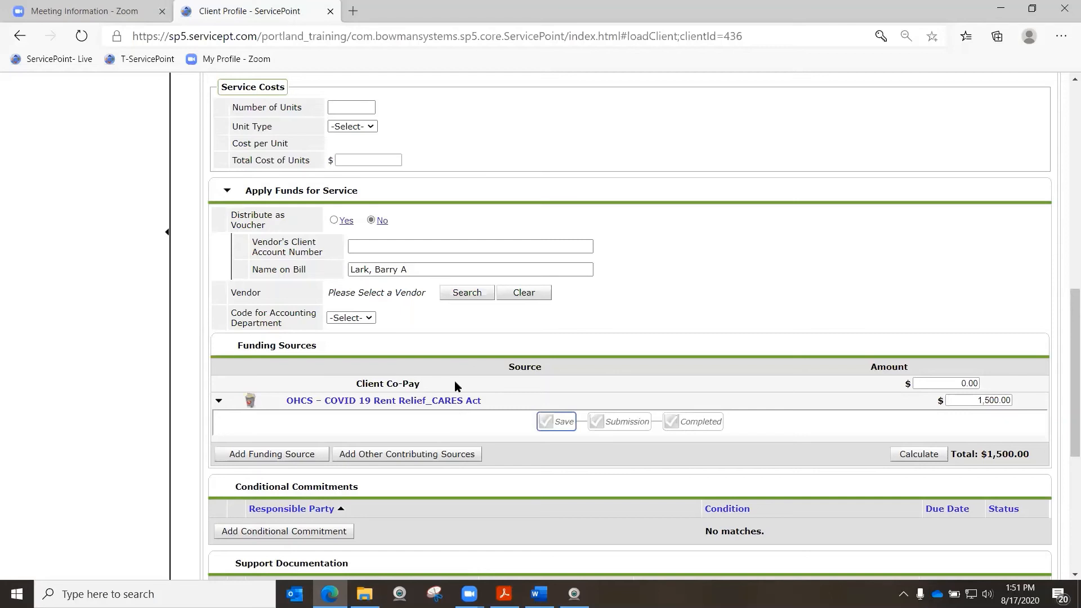
- Change the Need Status under Need Information from Identified to Closed
{"action": "scroll", "coordinate": [459, 360], "scroll_direction": "up", "scroll_amount": 5}
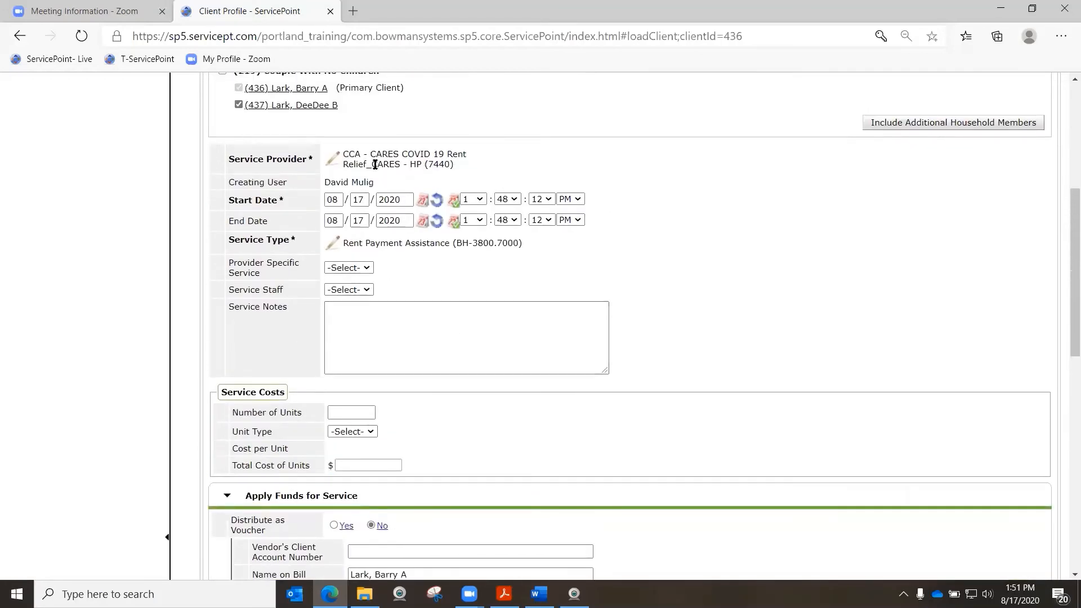
{"action": "scroll", "coordinate": [403, 177], "scroll_direction": "down", "scroll_amount": 5}
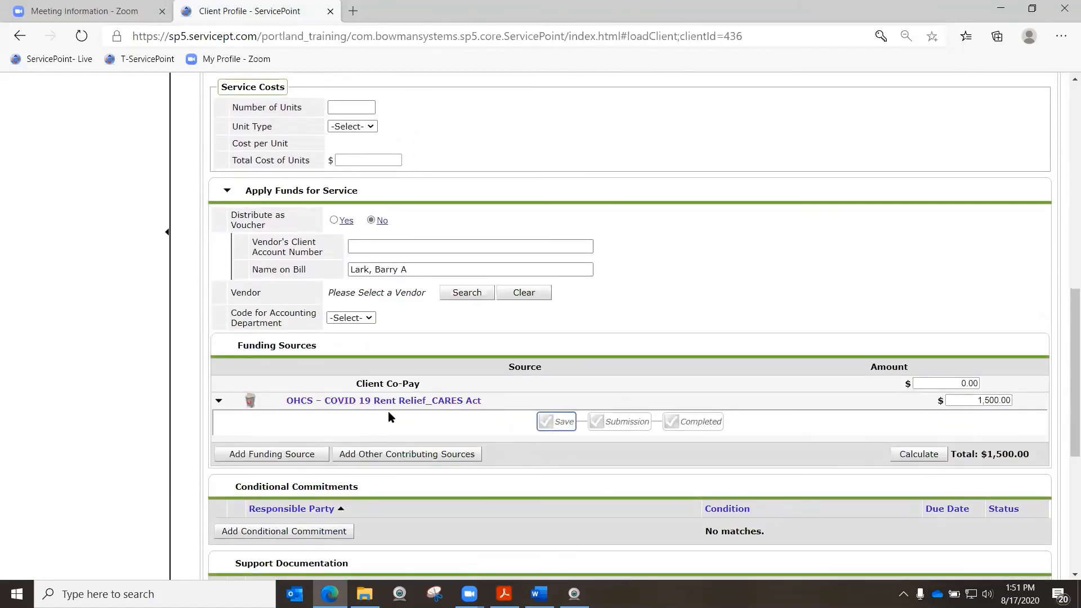
{"action": "scroll", "coordinate": [387, 417], "scroll_direction": "down", "scroll_amount": 1}
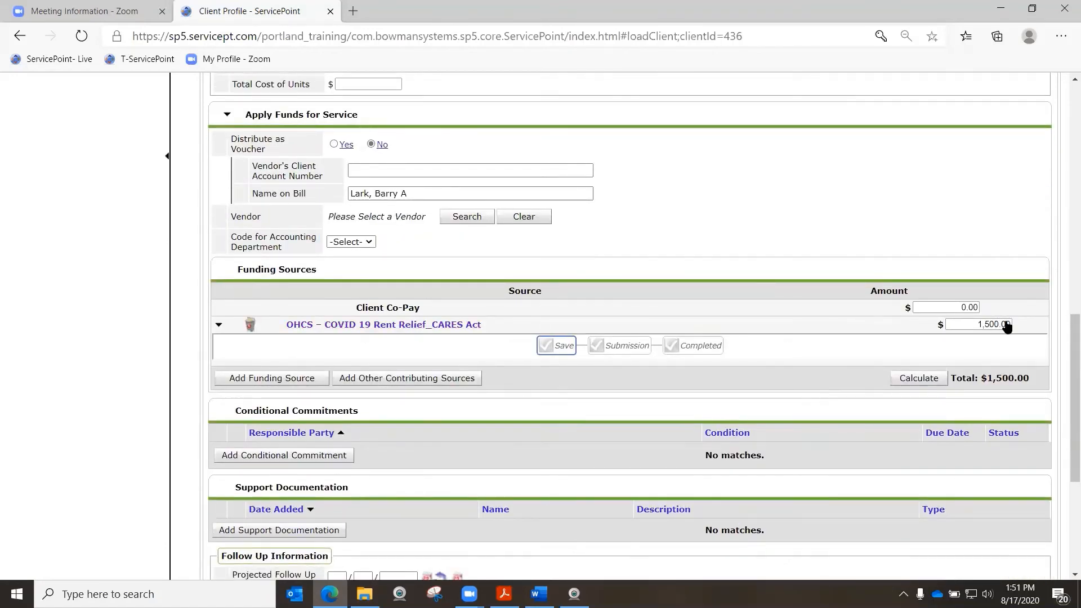
{"action": "scroll", "coordinate": [370, 397], "scroll_direction": "down", "scroll_amount": 1}
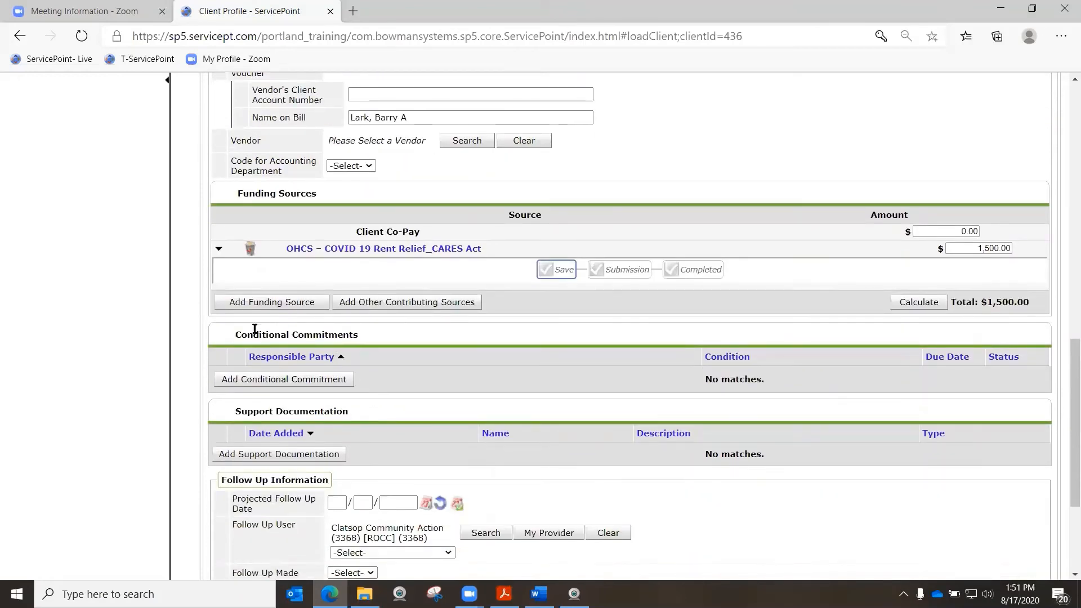
{"action": "scroll", "coordinate": [369, 427], "scroll_direction": "down", "scroll_amount": 2}
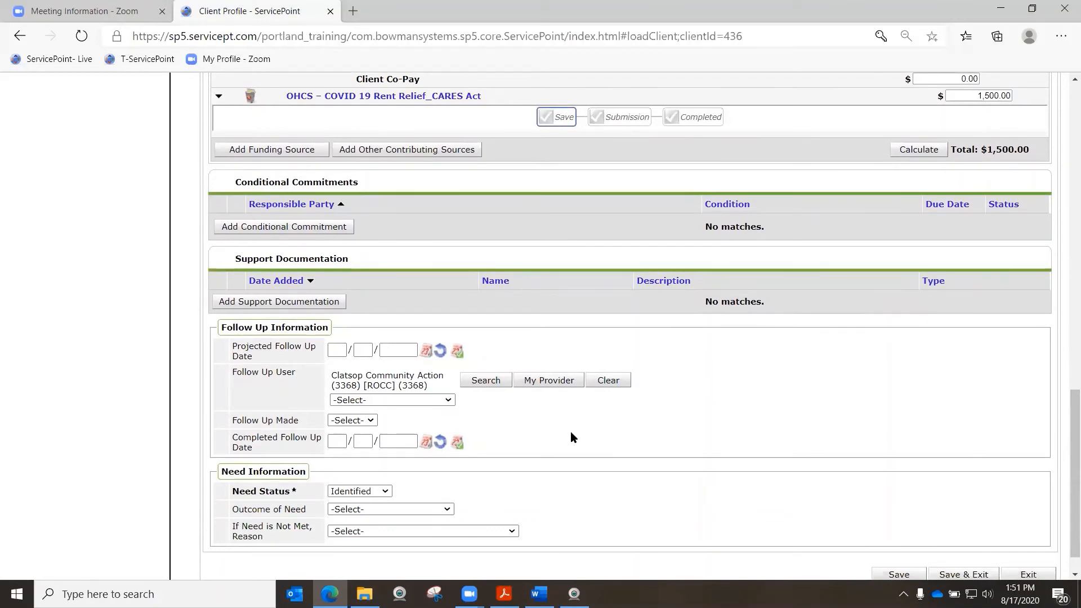
{"action": "scroll", "coordinate": [562, 417], "scroll_direction": "down", "scroll_amount": 1}
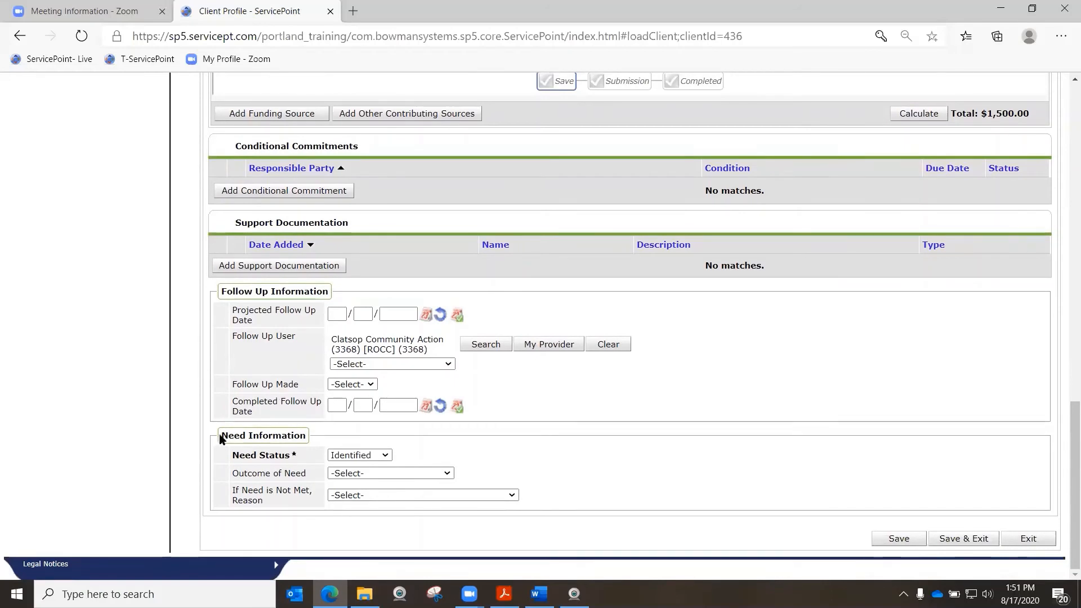
{"action": "left_click_drag", "start_coordinate": [224, 435], "coordinate": [301, 437]}
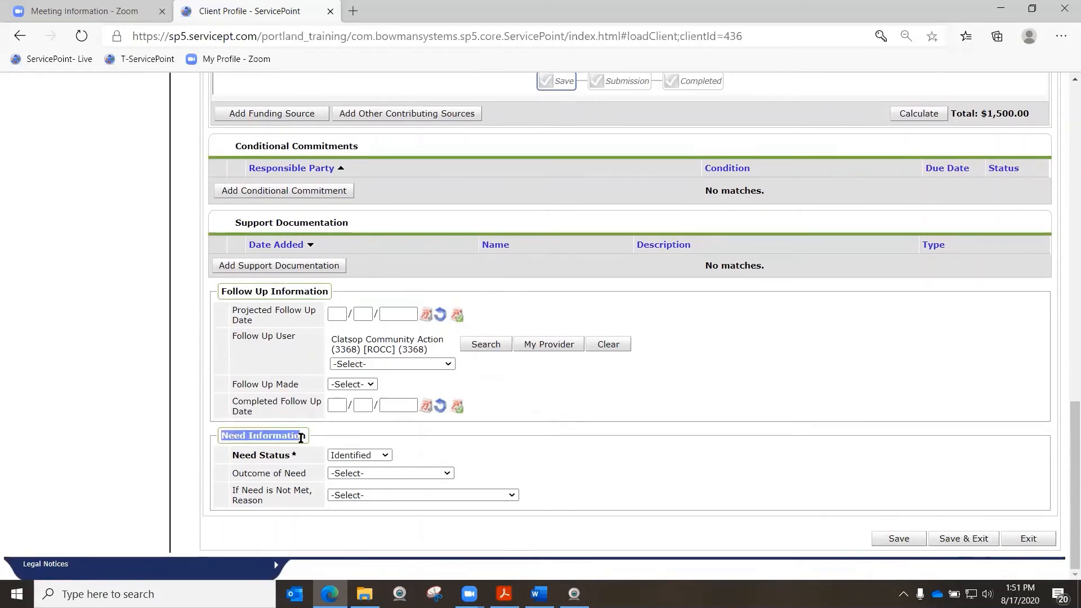
{"action": "left_click", "coordinate": [255, 465]}
{"action": "left_click", "coordinate": [349, 455]}
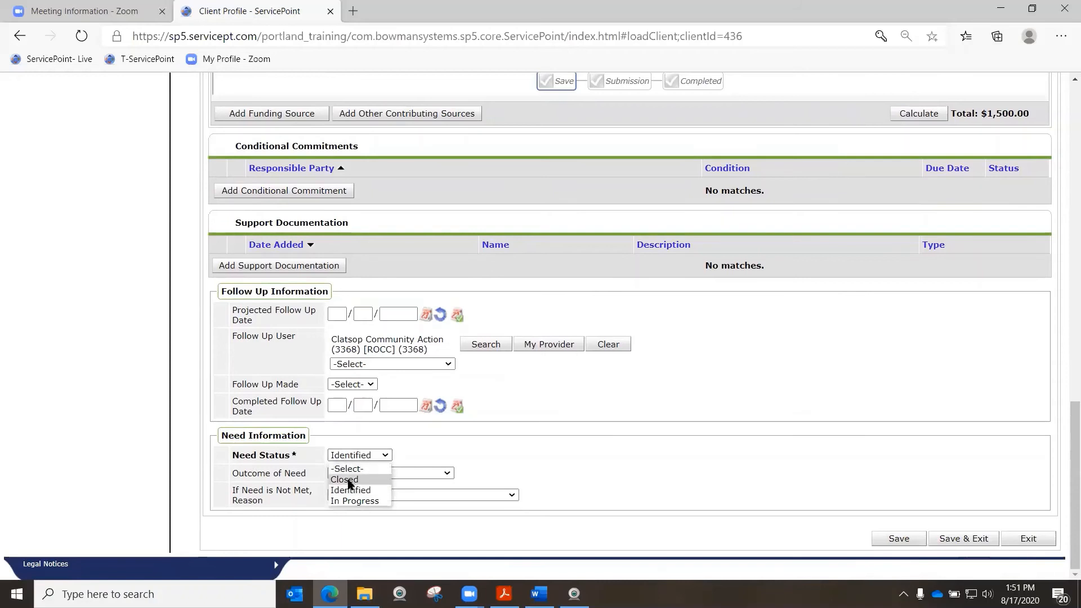
{"action": "left_click", "coordinate": [348, 481]}
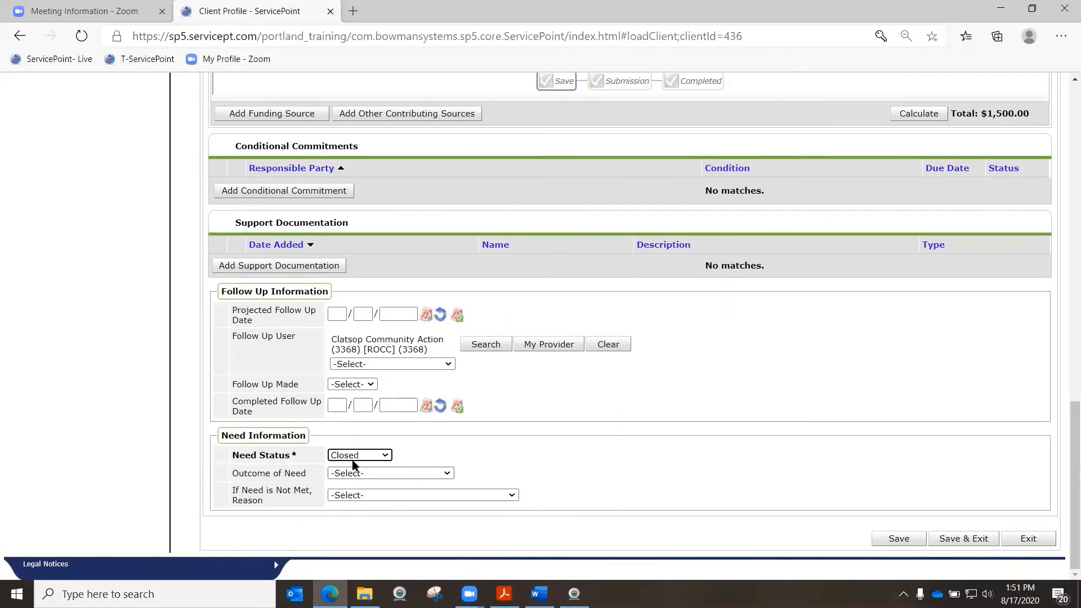
- Save & Exit the service, then check its 08/17/2020 dates and $1,500.00 cost in Previous Services
{"action": "left_click", "coordinate": [964, 539]}
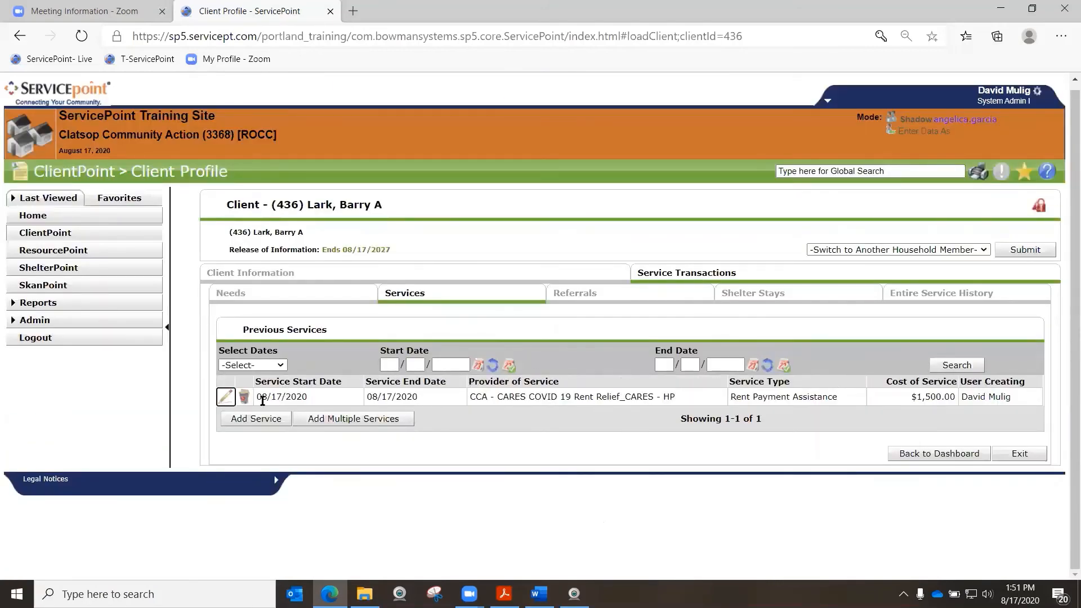
{"action": "left_click_drag", "start_coordinate": [262, 397], "coordinate": [417, 396]}
{"action": "left_click", "coordinate": [453, 440]}
{"action": "left_click_drag", "start_coordinate": [906, 394], "coordinate": [946, 388]}
{"action": "left_click", "coordinate": [747, 435]}
- Start another service for the whole household from the CARES COVID 19 Rent Relief HP provider
{"action": "left_click", "coordinate": [254, 419]}
{"action": "scroll", "coordinate": [326, 380], "scroll_direction": "down", "scroll_amount": 2}
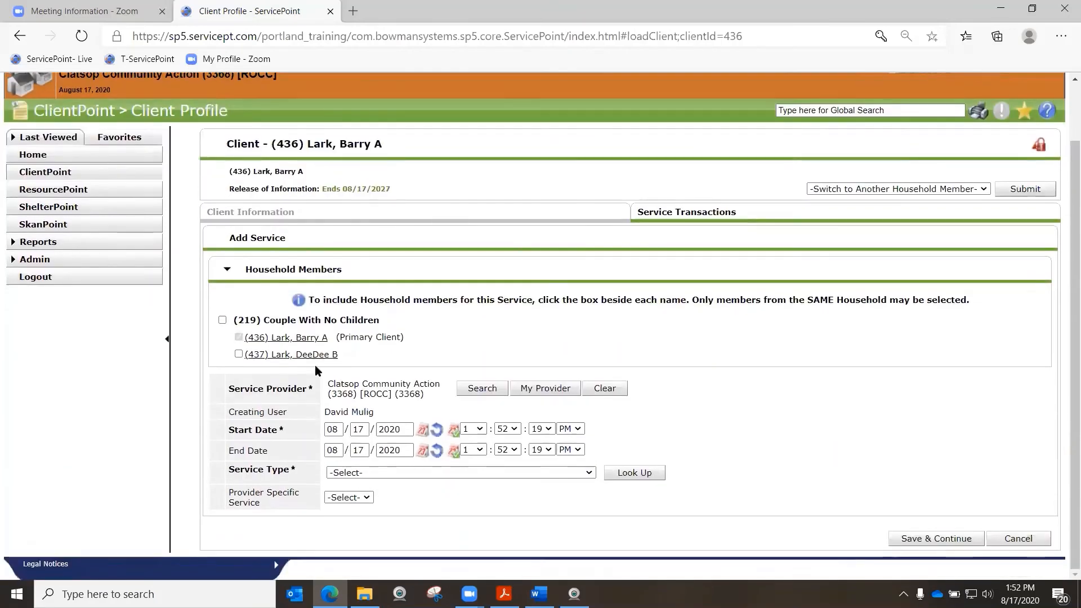
{"action": "left_click", "coordinate": [223, 321]}
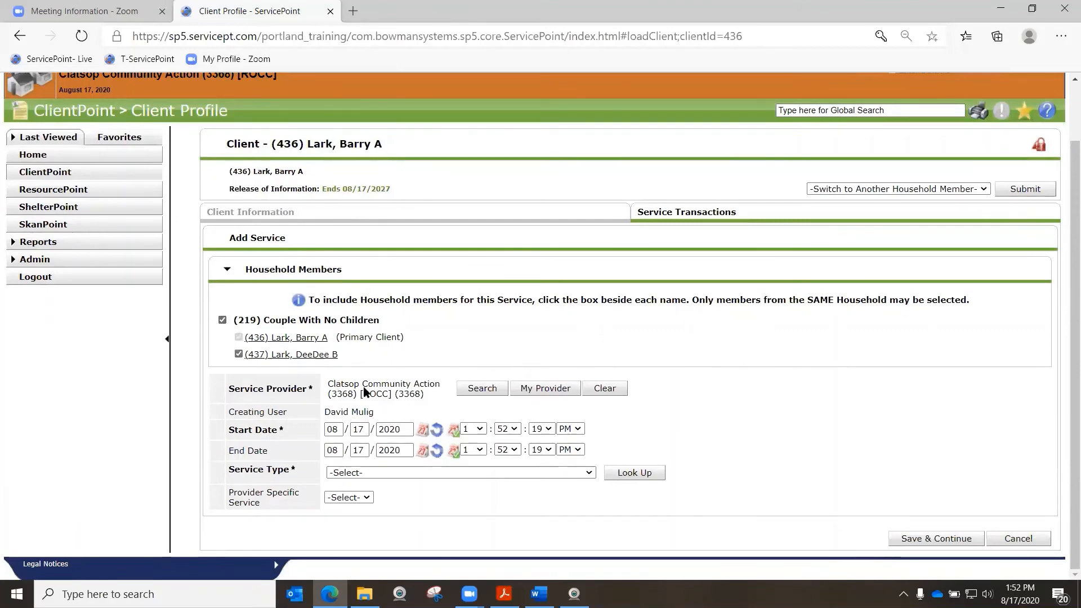
{"action": "left_click", "coordinate": [482, 388]}
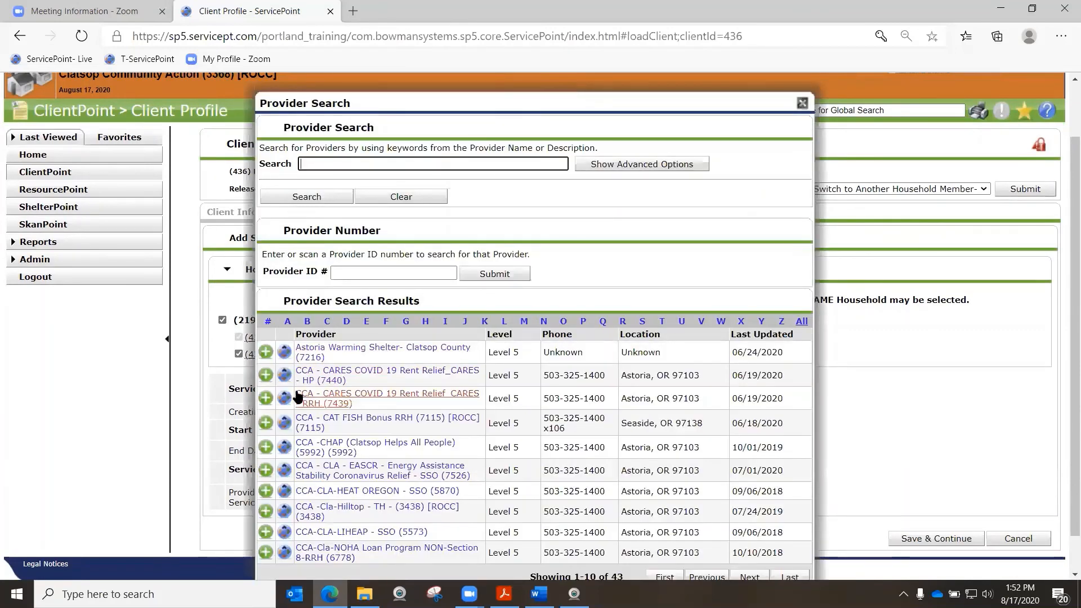
{"action": "left_click", "coordinate": [265, 376]}
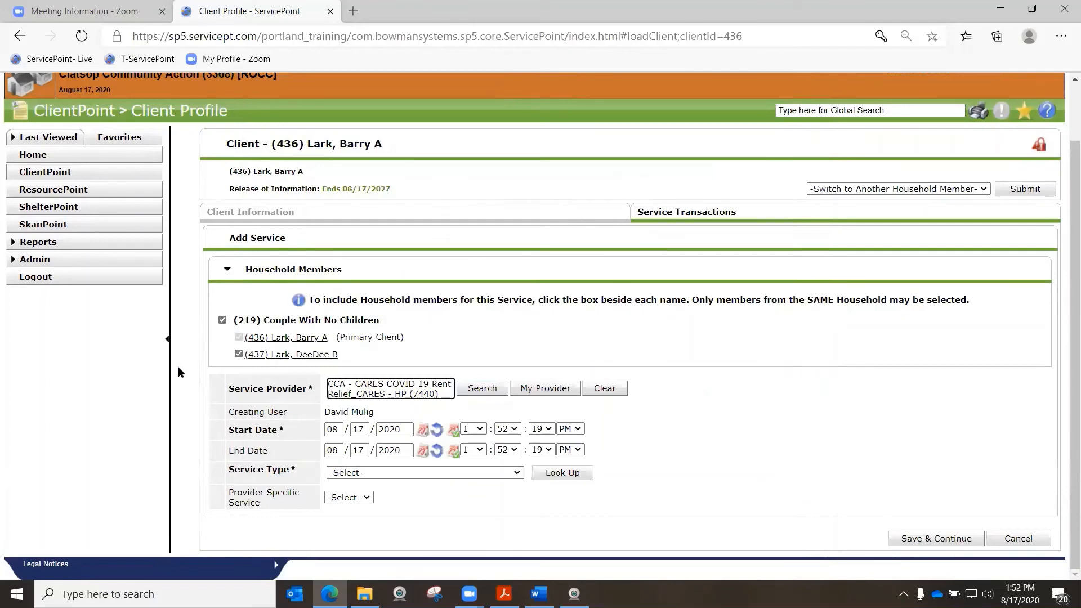
- Set the new service's dates to 08/01/2020 through 08/31/2020
{"action": "left_click", "coordinate": [340, 427]}
{"action": "left_click_drag", "start_coordinate": [340, 428], "coordinate": [328, 423]}
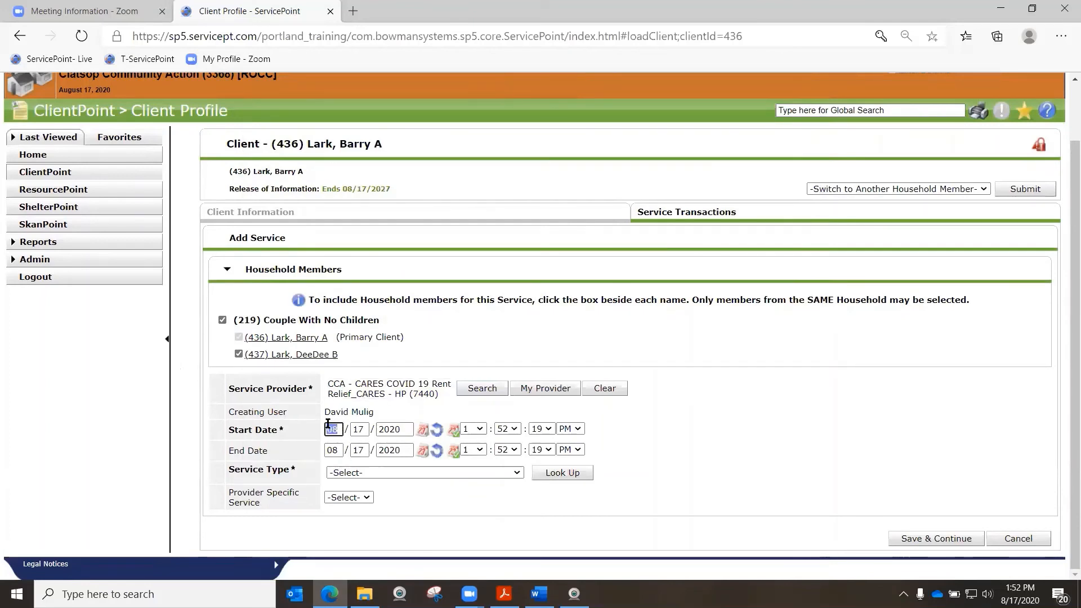
{"action": "type", "text": "0"}
{"action": "type", "text": "8/01"}
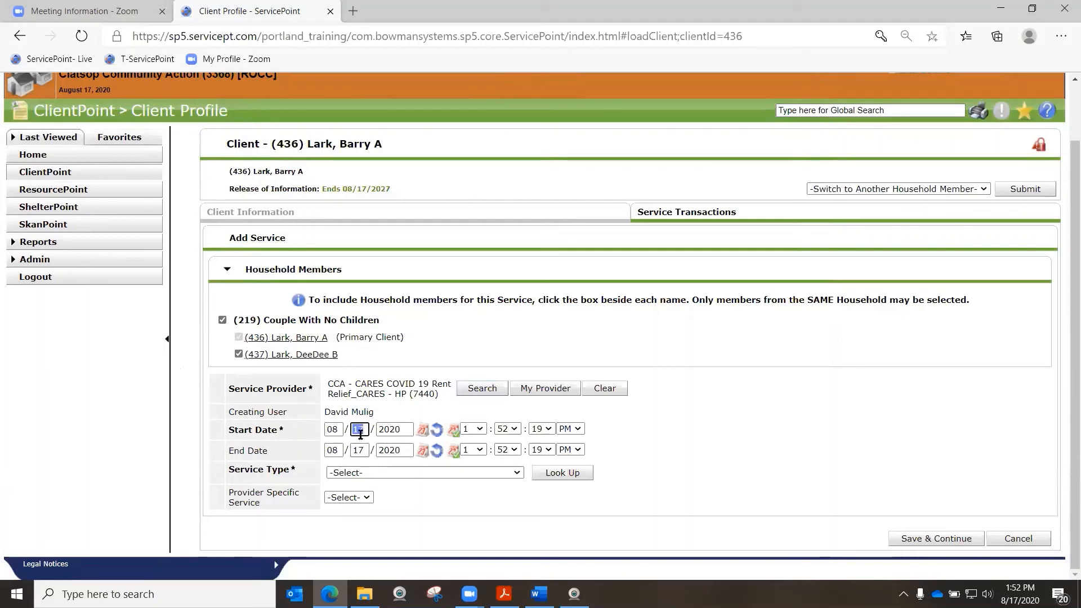
{"action": "left_click_drag", "start_coordinate": [337, 450], "coordinate": [316, 455]}
{"action": "type", "text": "08/31"}
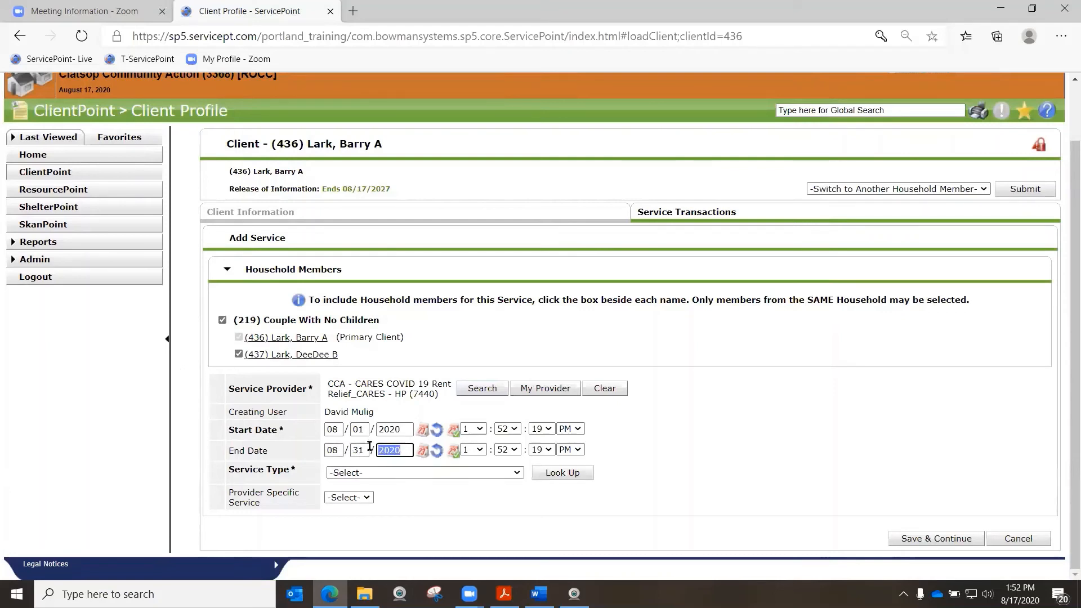
{"action": "left_click", "coordinate": [412, 474]}
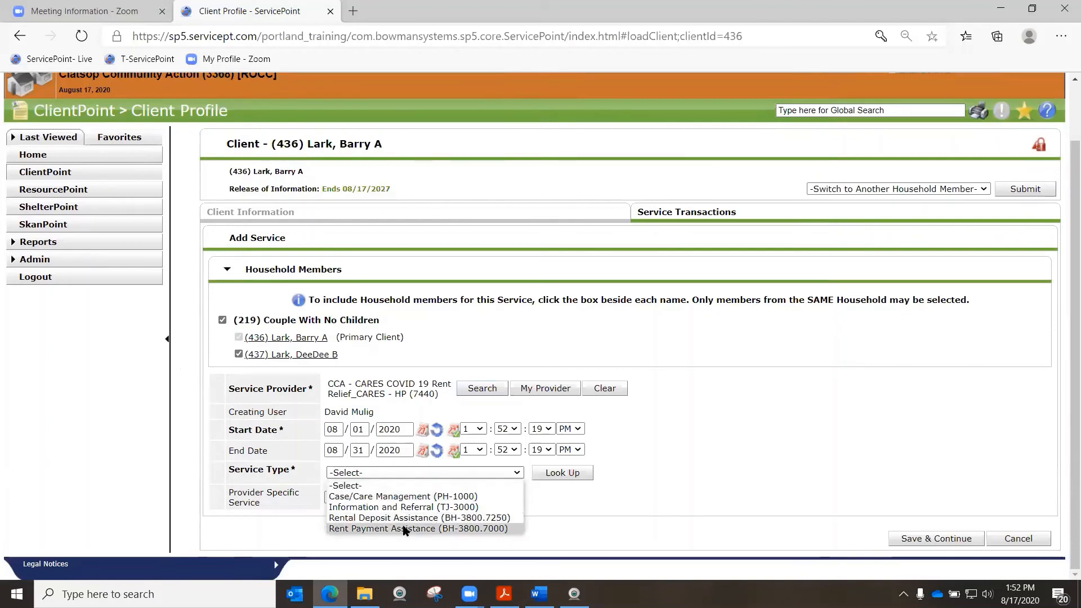
- Save the service as Rent Payment Assistance and expand its Apply Funds section
{"action": "left_click", "coordinate": [403, 529]}
{"action": "left_click", "coordinate": [900, 535]}
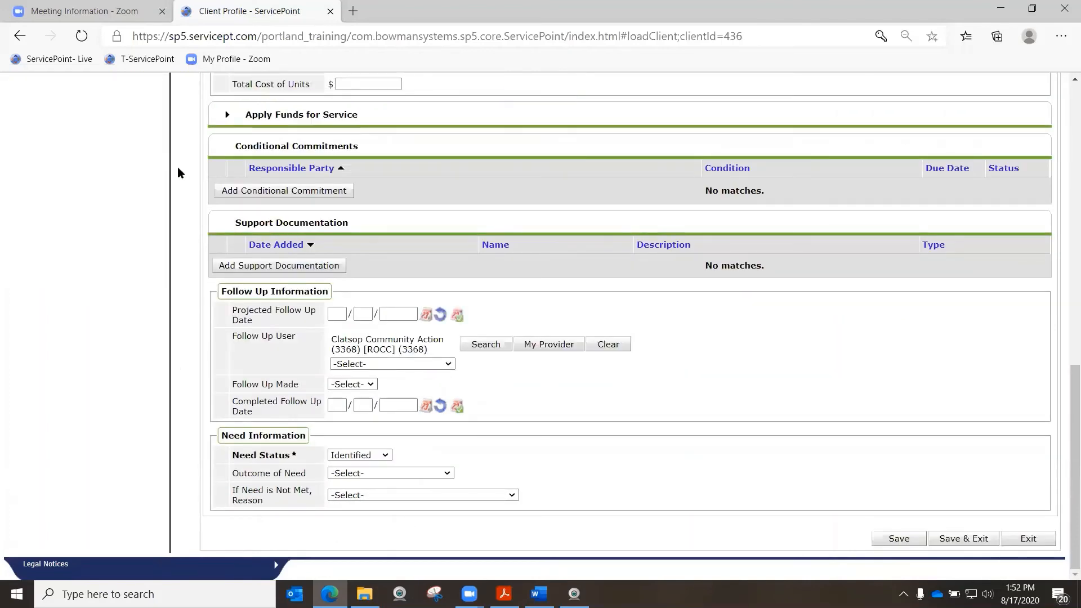
{"action": "scroll", "coordinate": [198, 277], "scroll_direction": "up", "scroll_amount": 6}
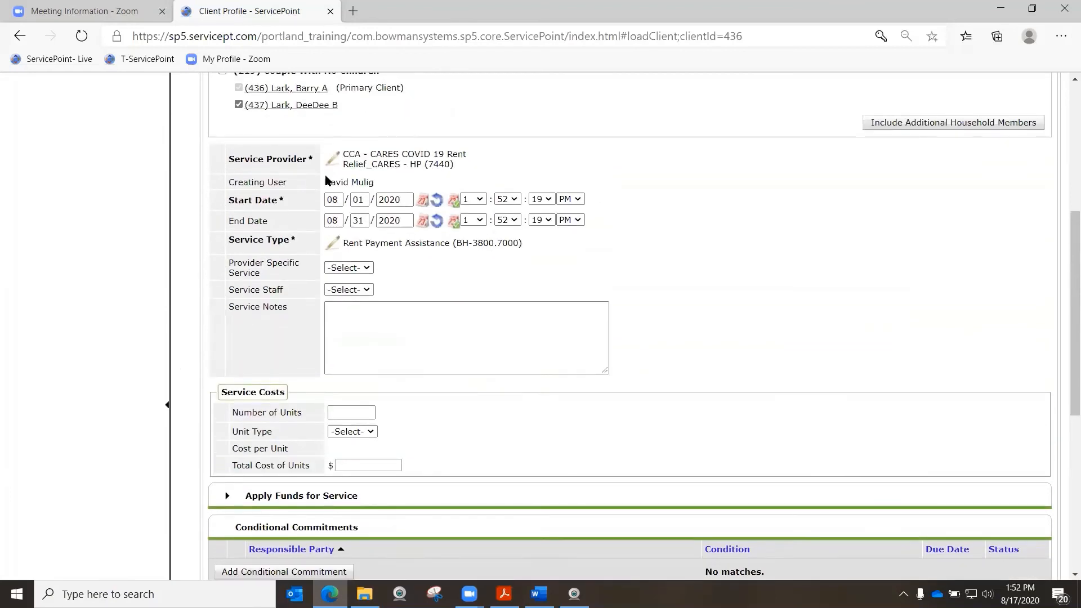
{"action": "scroll", "coordinate": [219, 380], "scroll_direction": "down", "scroll_amount": 2}
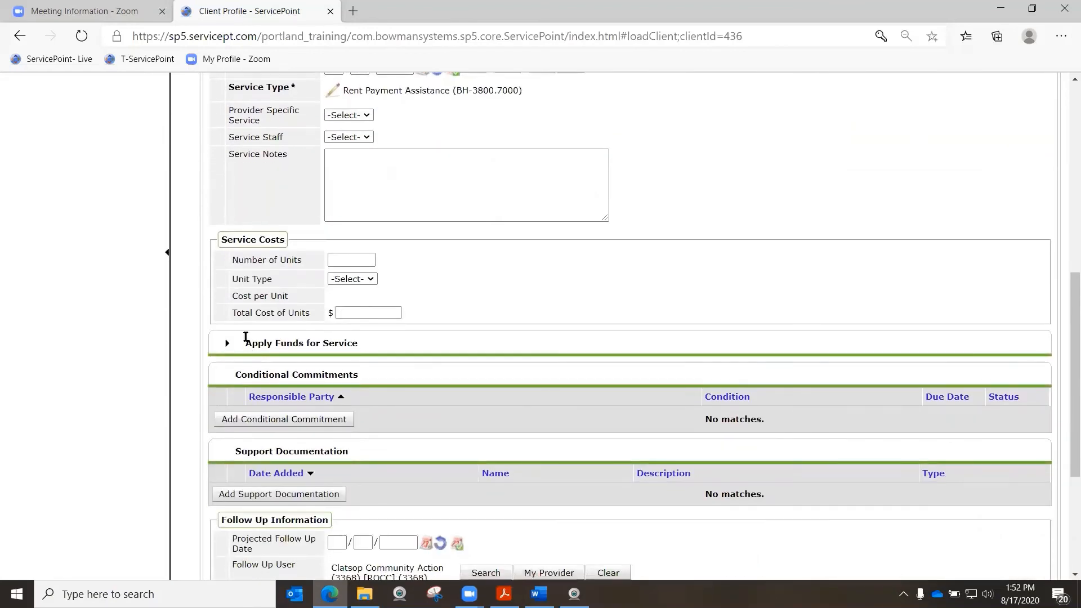
{"action": "left_click", "coordinate": [226, 343]}
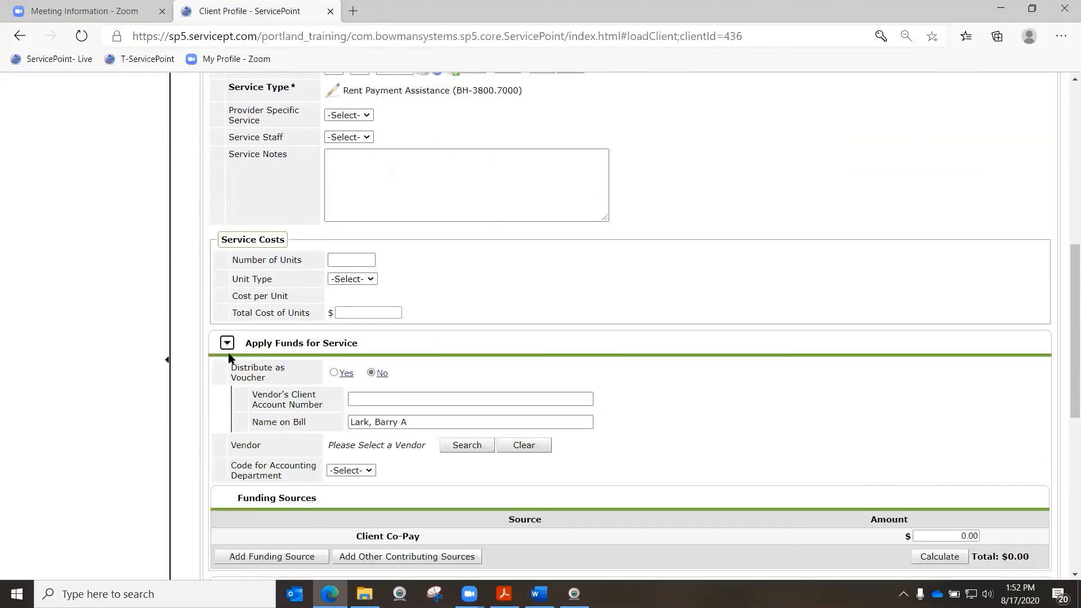
- Apply $500 from the OHCS COVID 19 Rent Relief CARES fund
{"action": "scroll", "coordinate": [312, 387], "scroll_direction": "down", "scroll_amount": 2}
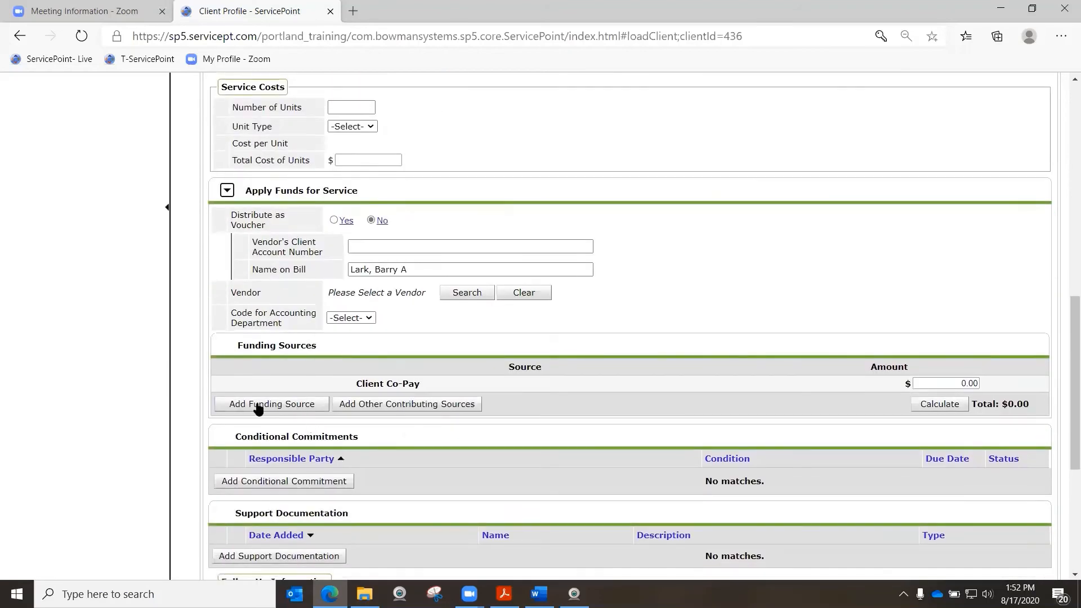
{"action": "left_click", "coordinate": [258, 405]}
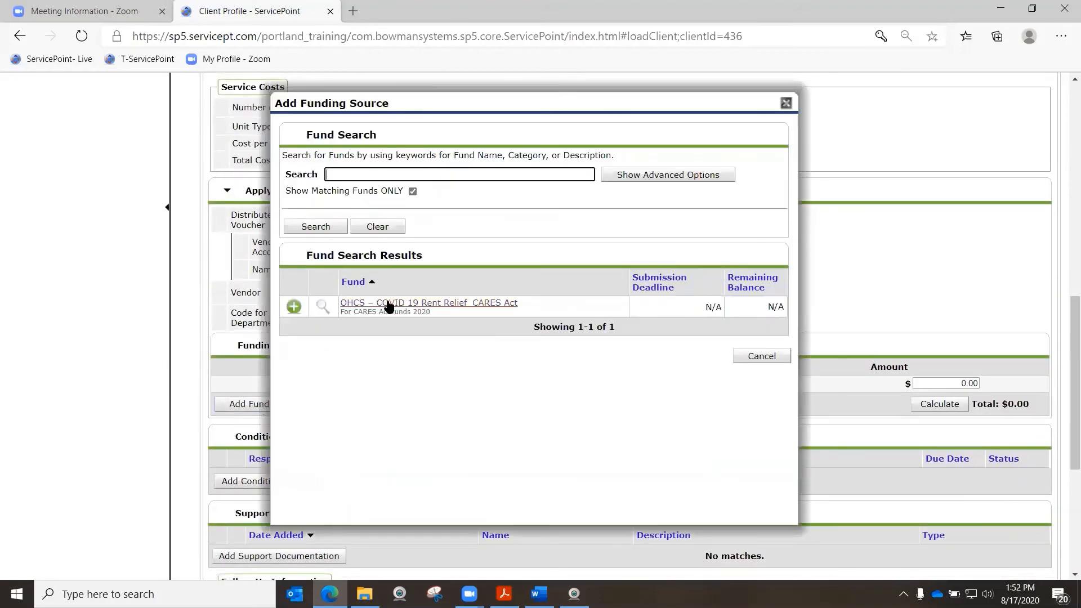
{"action": "left_click", "coordinate": [293, 306]}
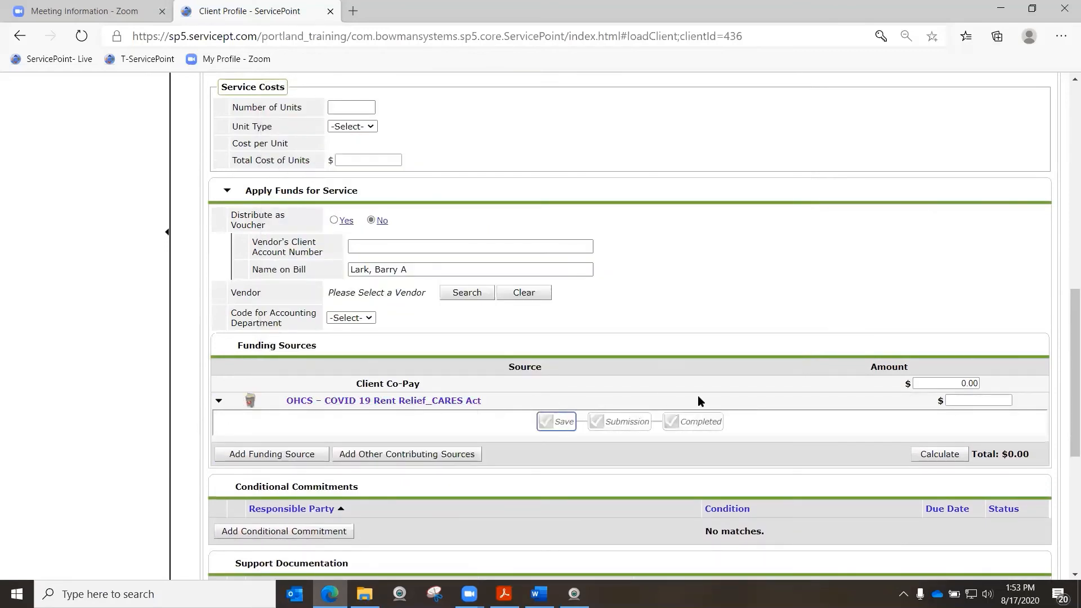
{"action": "left_click", "coordinate": [984, 398]}
{"action": "type", "text": "500"}
{"action": "key", "text": "Return"}
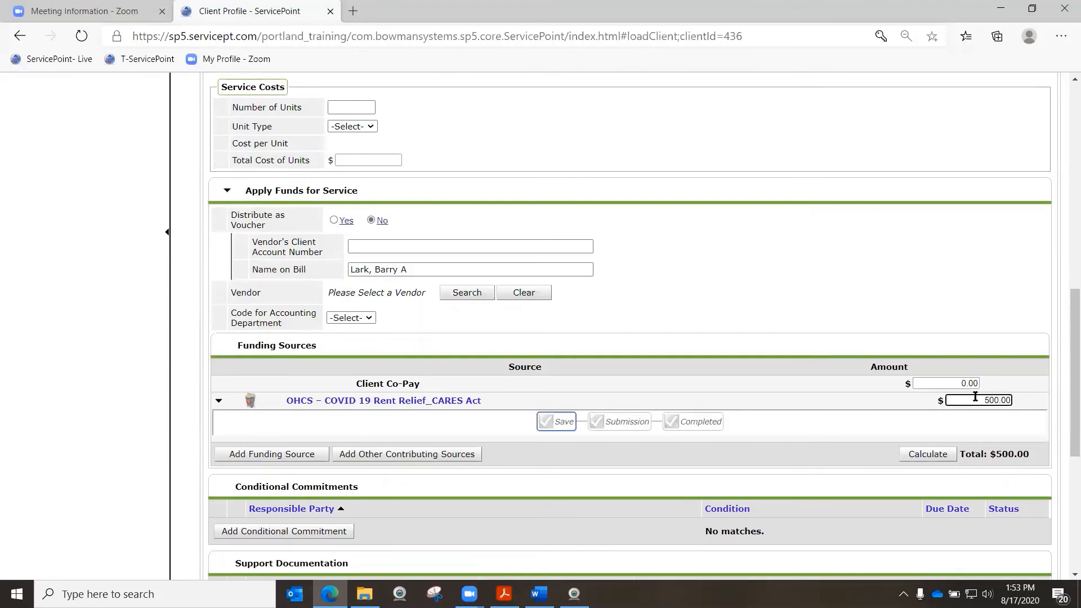
- Set the need status to Closed and save the August service
{"action": "scroll", "coordinate": [921, 441], "scroll_direction": "down", "scroll_amount": 6}
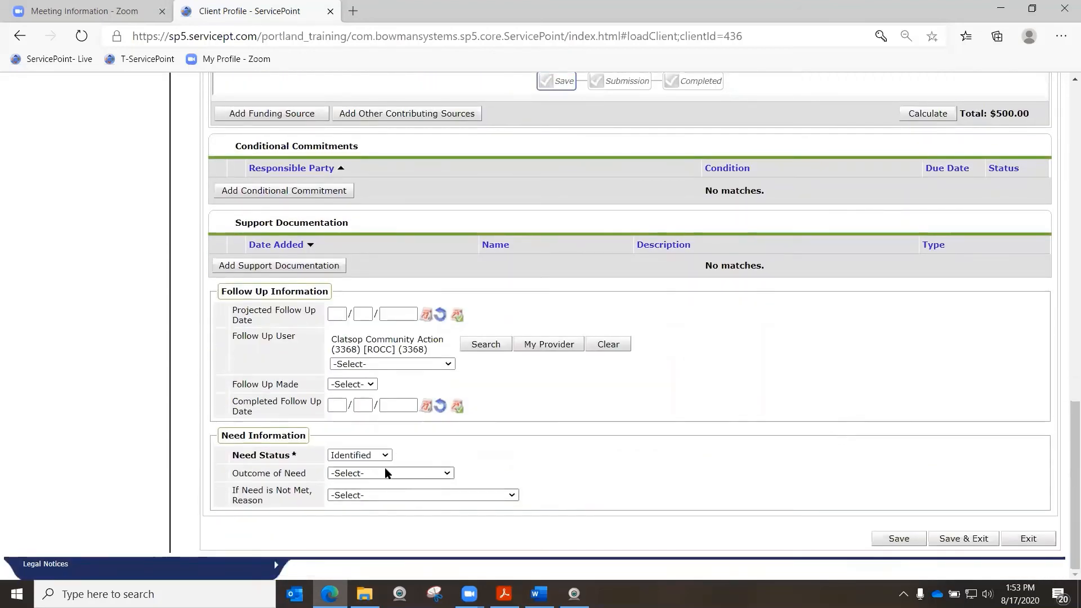
{"action": "left_click", "coordinate": [372, 456]}
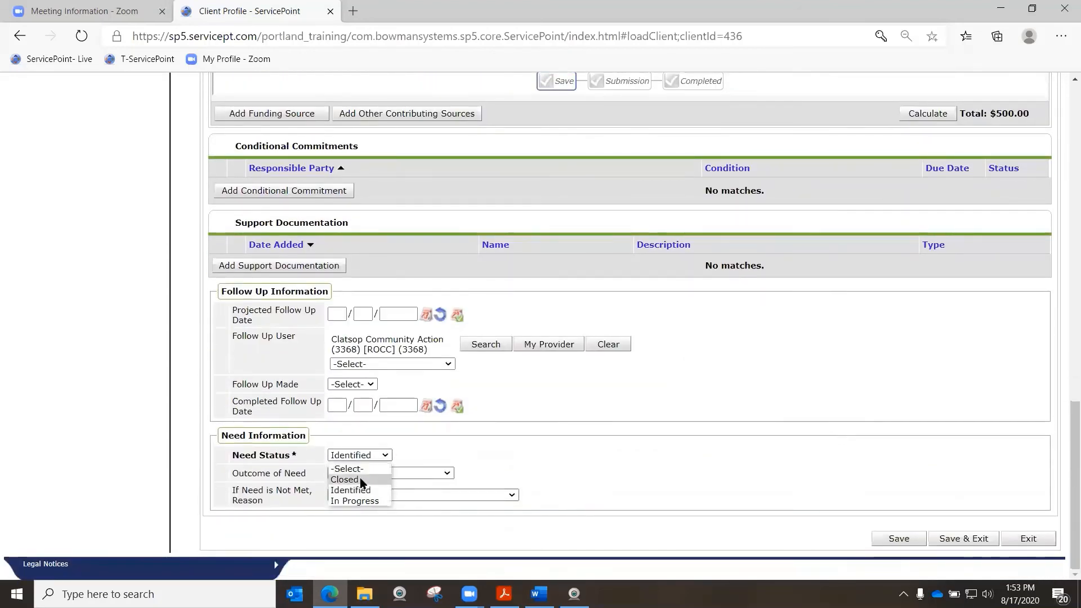
{"action": "left_click", "coordinate": [362, 480]}
{"action": "left_click", "coordinate": [962, 538]}
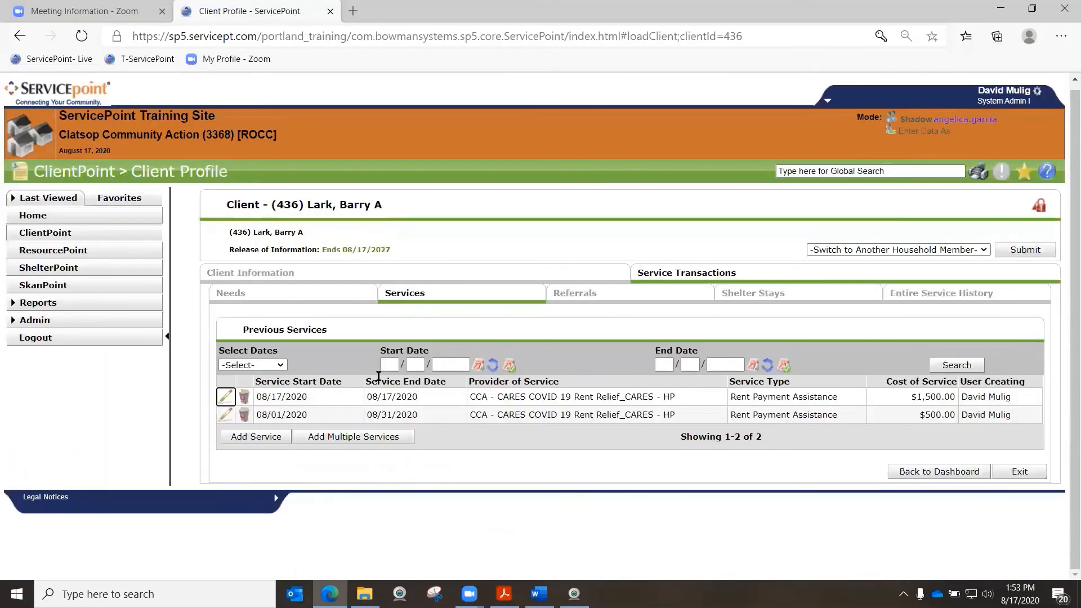
- Add another household service from the CARES HP (7440) rent relief provider
{"action": "left_click", "coordinate": [404, 396]}
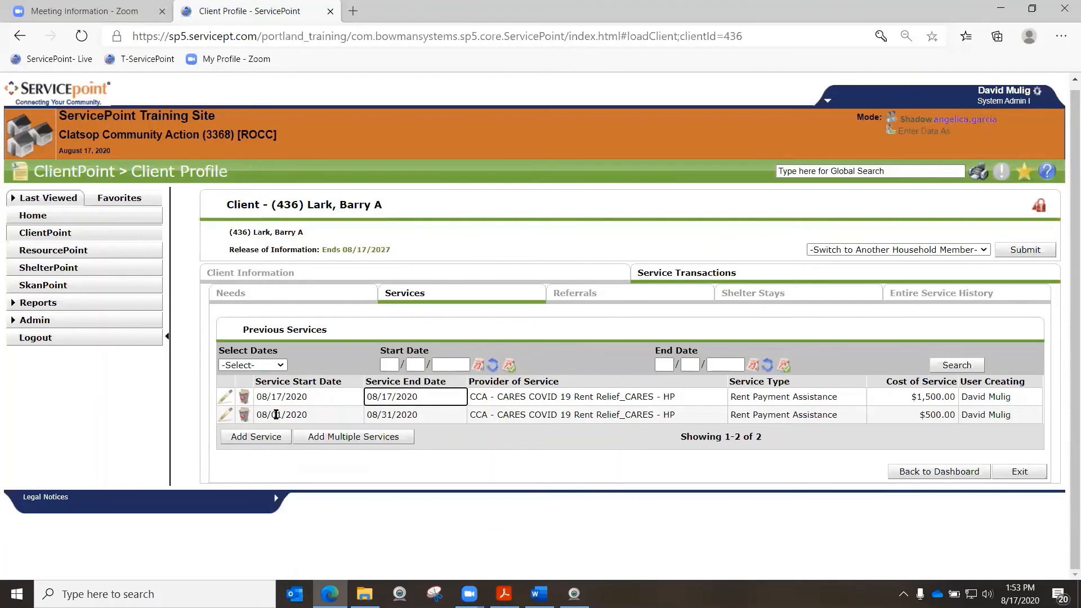
{"action": "left_click", "coordinate": [257, 437]}
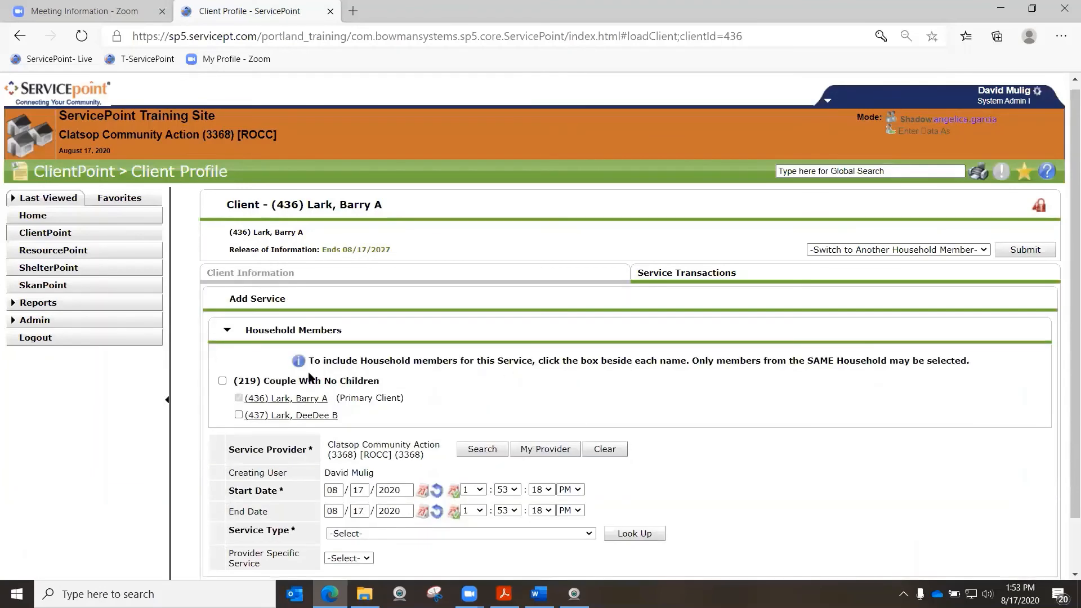
{"action": "left_click", "coordinate": [222, 381]}
{"action": "left_click", "coordinate": [482, 448]}
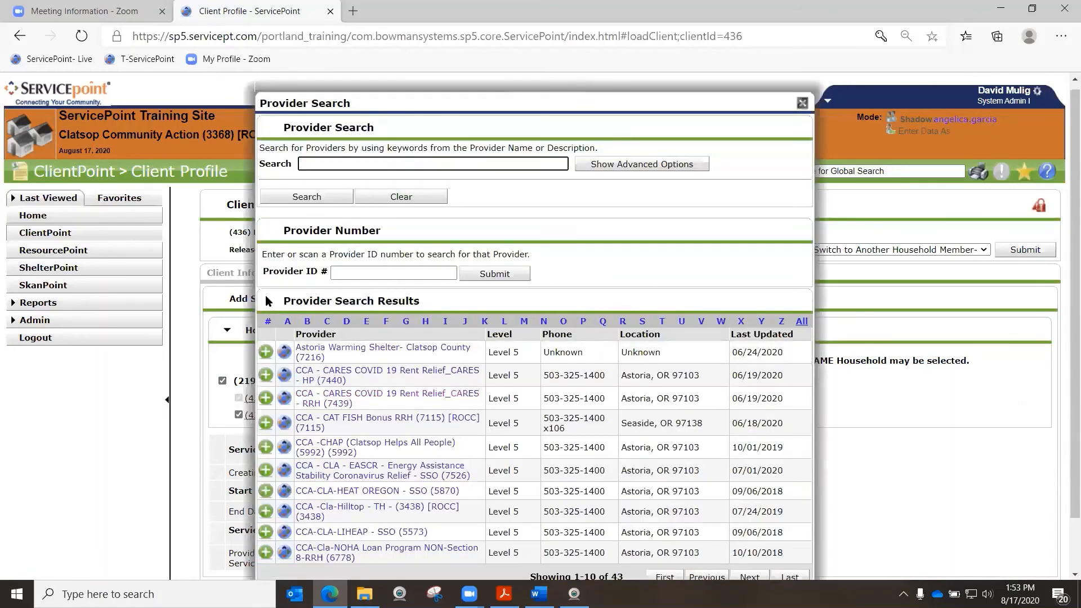
{"action": "left_click", "coordinate": [265, 374]}
- Date the service 09/01/2020–09/30/2020, make it Rent Payment Assistance, and save it
{"action": "scroll", "coordinate": [398, 402], "scroll_direction": "down", "scroll_amount": 2}
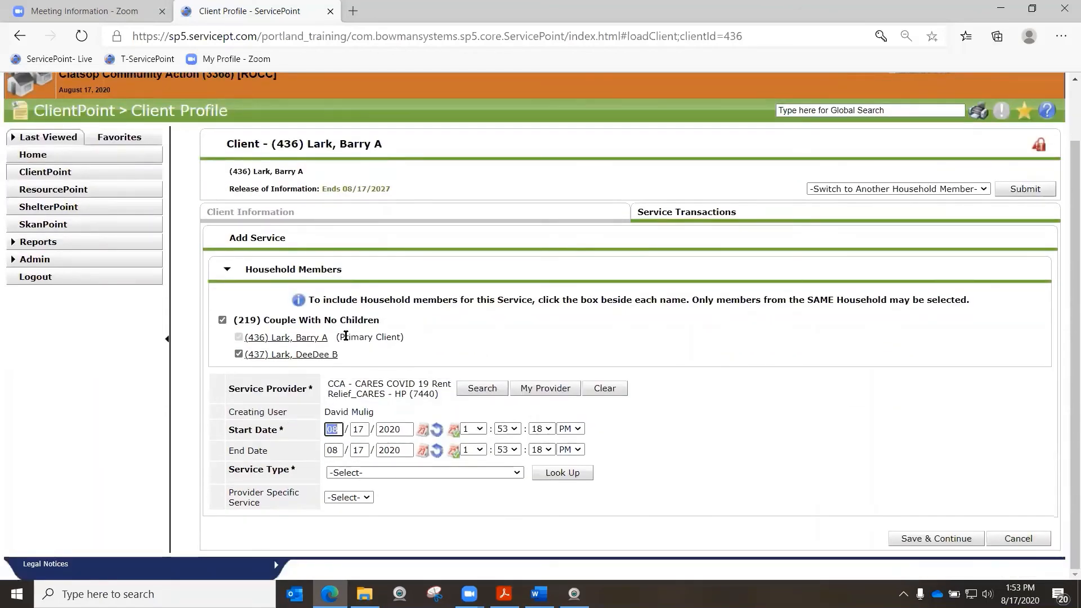
{"action": "type", "text": "0901"}
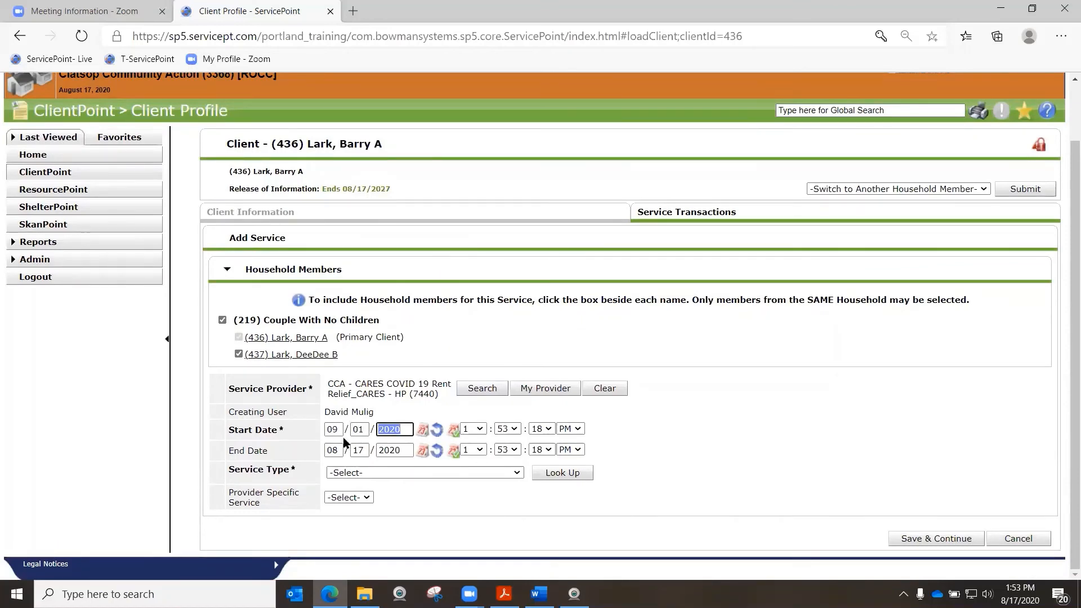
{"action": "left_click", "coordinate": [334, 448]}
{"action": "type", "text": "09/30"}
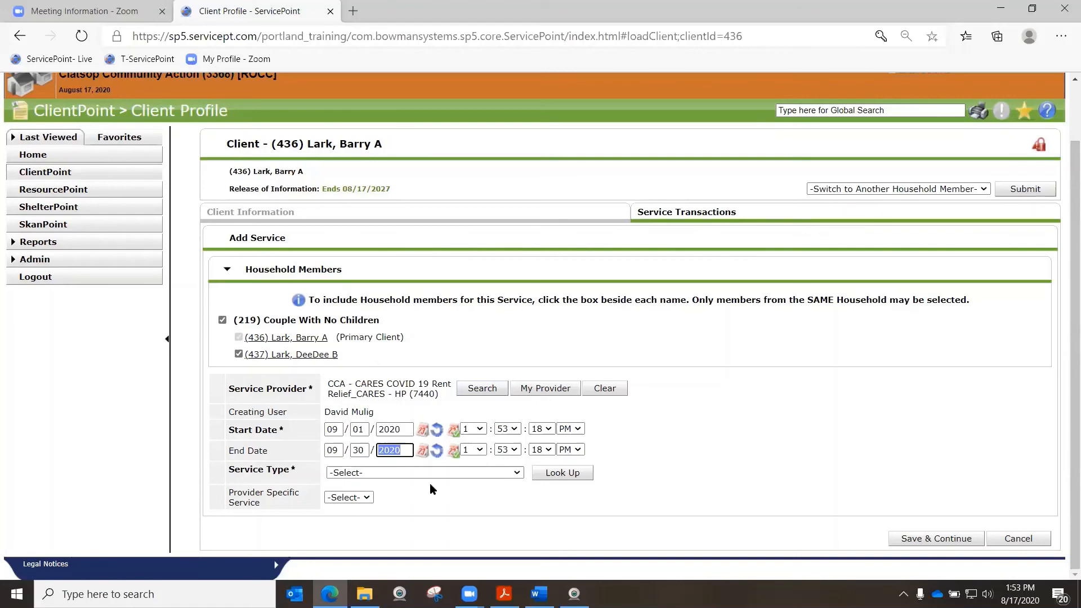
{"action": "left_click", "coordinate": [419, 473]}
{"action": "left_click", "coordinate": [418, 528]}
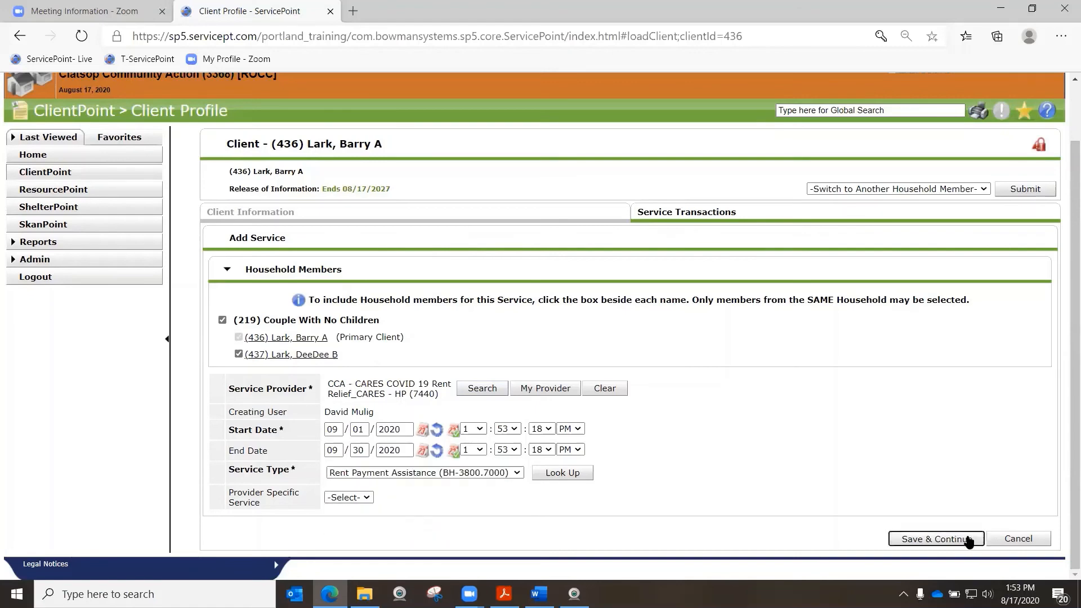
{"action": "left_click", "coordinate": [968, 539]}
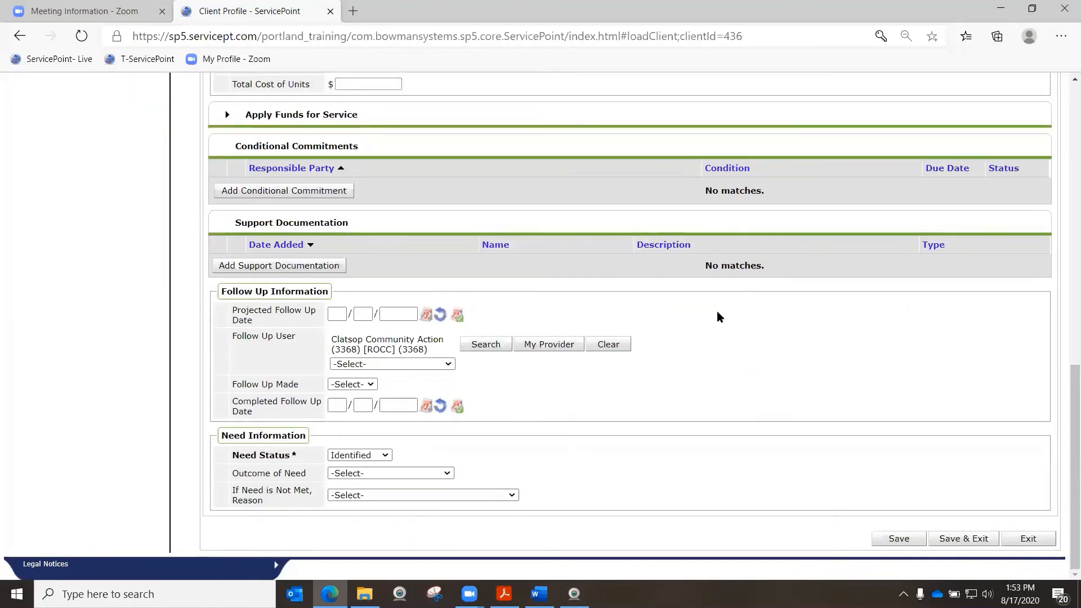
- Apply $500 from the OHCS COVID 19 Rent Relief CARES fund to the September service
{"action": "scroll", "coordinate": [717, 310], "scroll_direction": "up", "scroll_amount": 4}
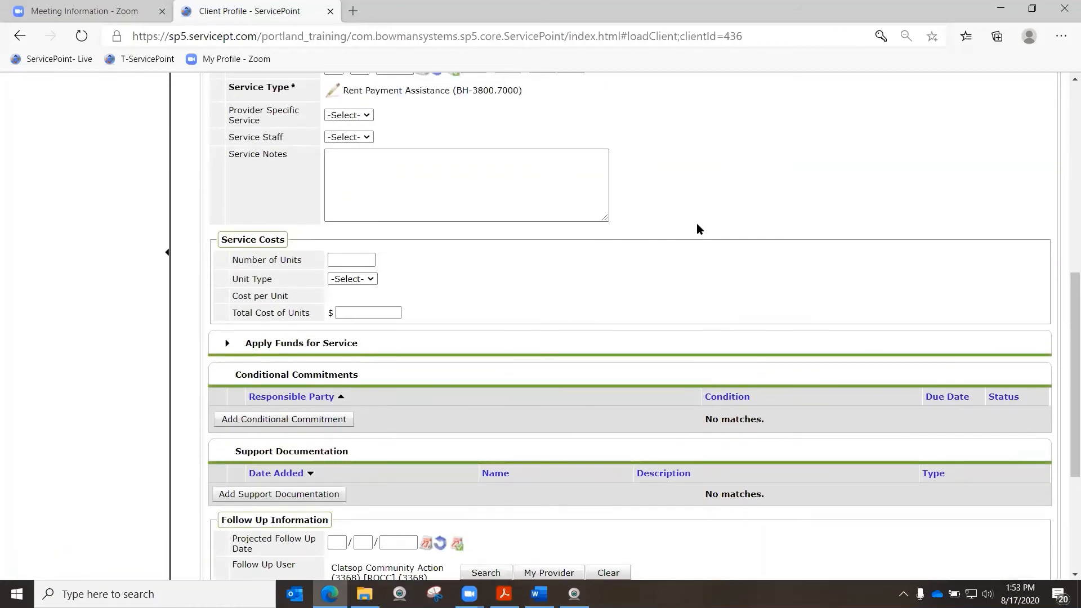
{"action": "scroll", "coordinate": [696, 229], "scroll_direction": "up", "scroll_amount": 4}
{"action": "scroll", "coordinate": [707, 263], "scroll_direction": "down", "scroll_amount": 3}
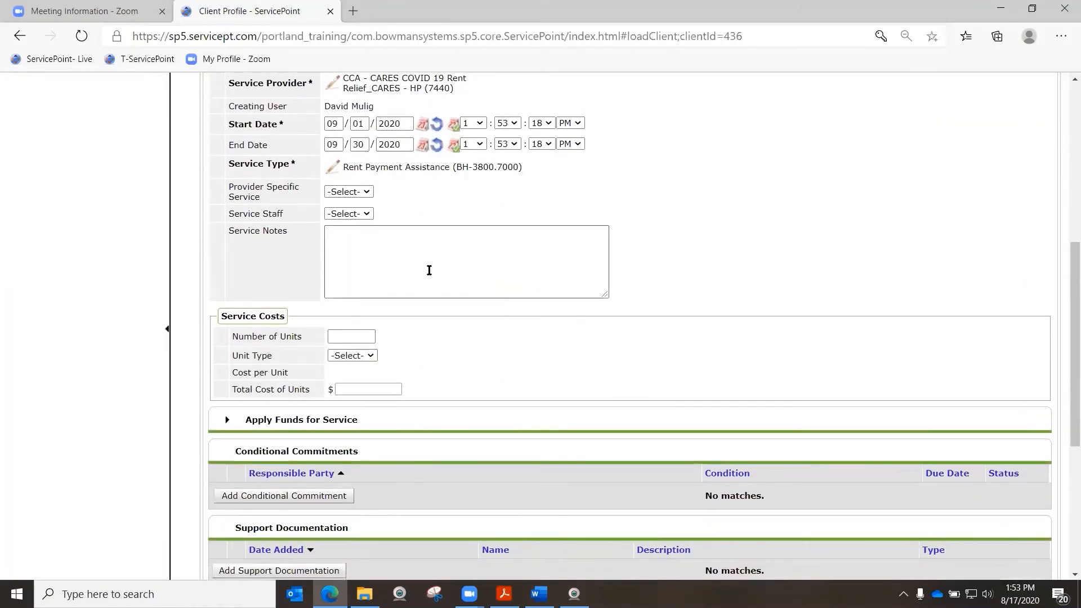
{"action": "scroll", "coordinate": [721, 260], "scroll_direction": "down", "scroll_amount": 3}
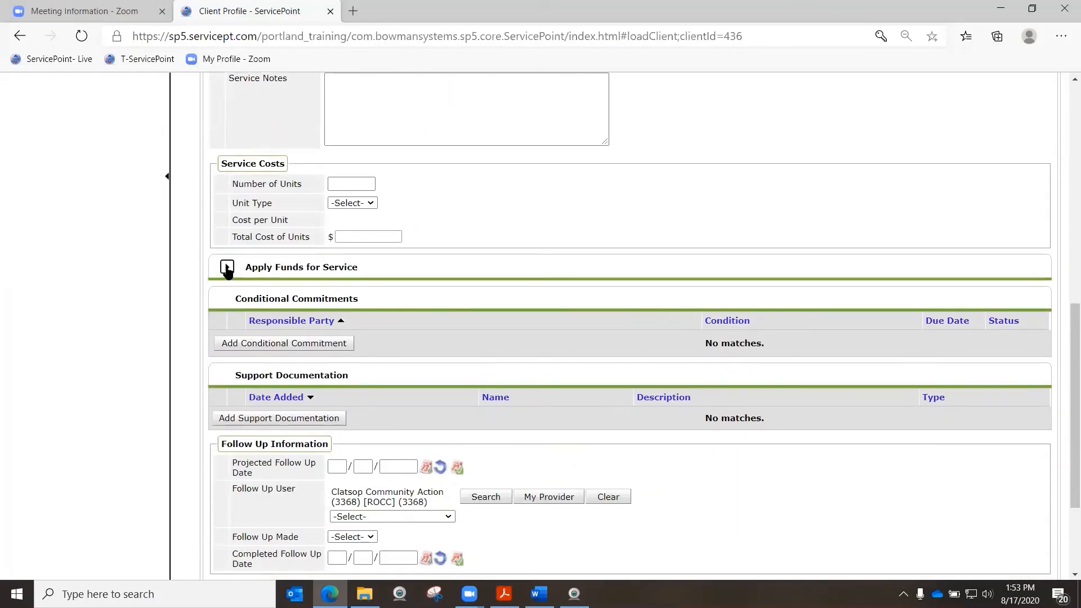
{"action": "left_click", "coordinate": [227, 268]}
{"action": "left_click", "coordinate": [248, 484]}
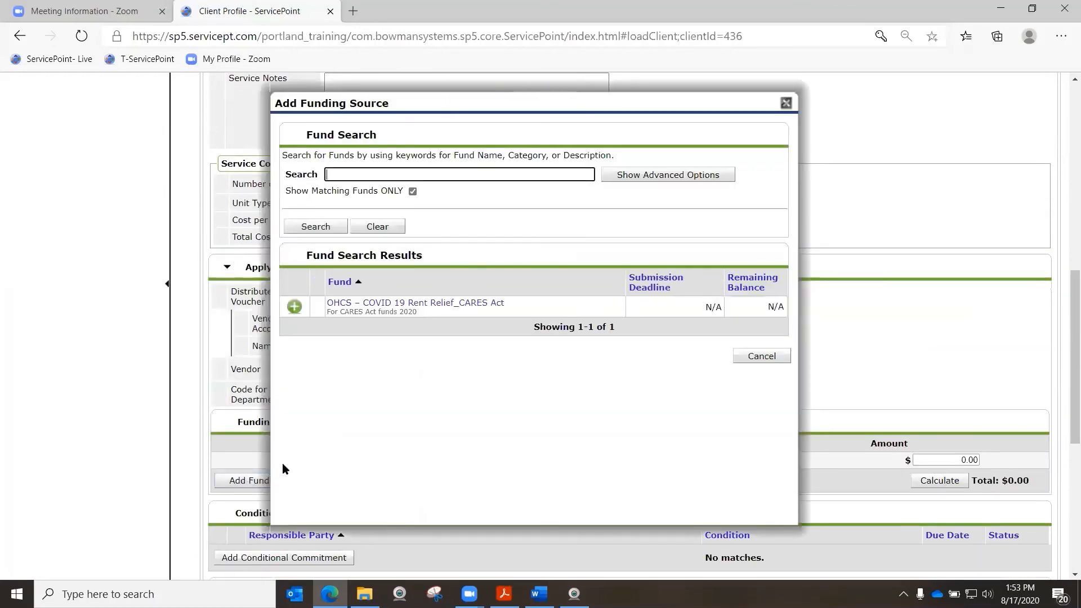
{"action": "left_click", "coordinate": [292, 307]}
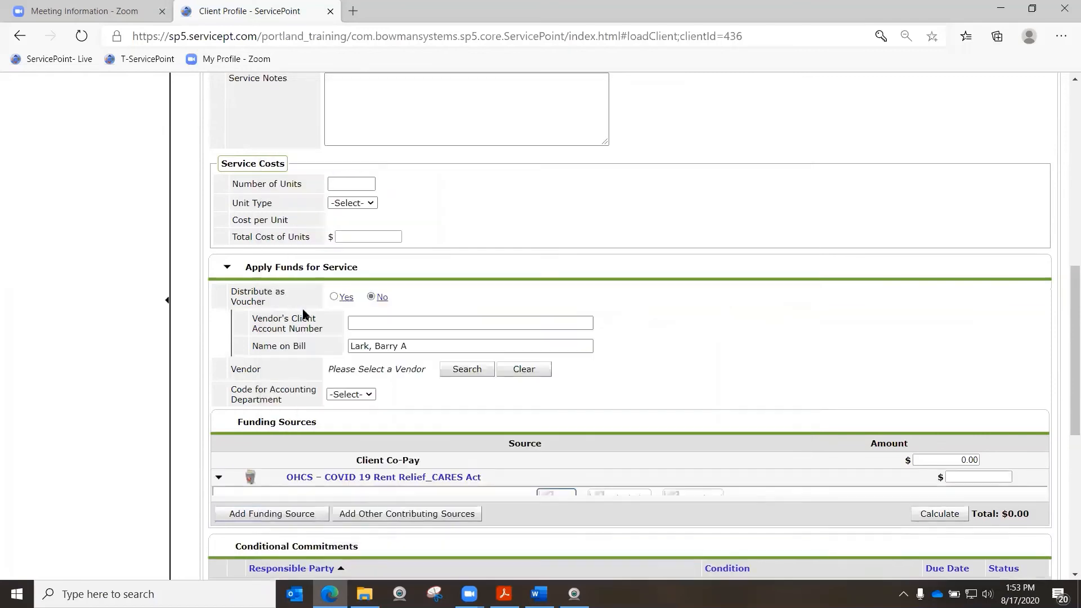
{"action": "scroll", "coordinate": [390, 332], "scroll_direction": "down", "scroll_amount": 3}
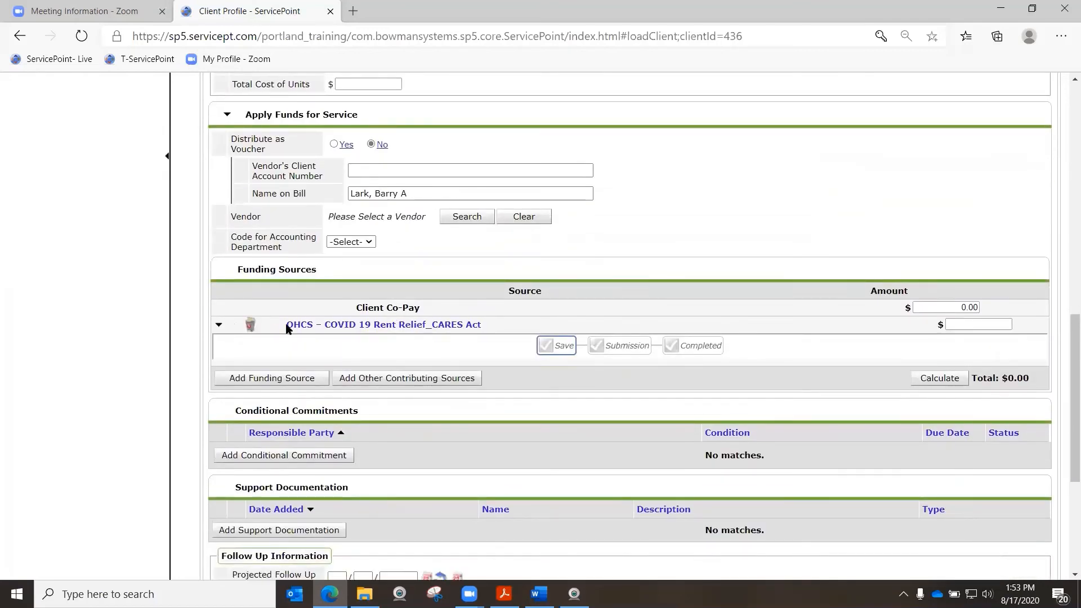
{"action": "left_click", "coordinate": [988, 321]}
{"action": "type", "text": "500"}
{"action": "key", "text": "Return"}
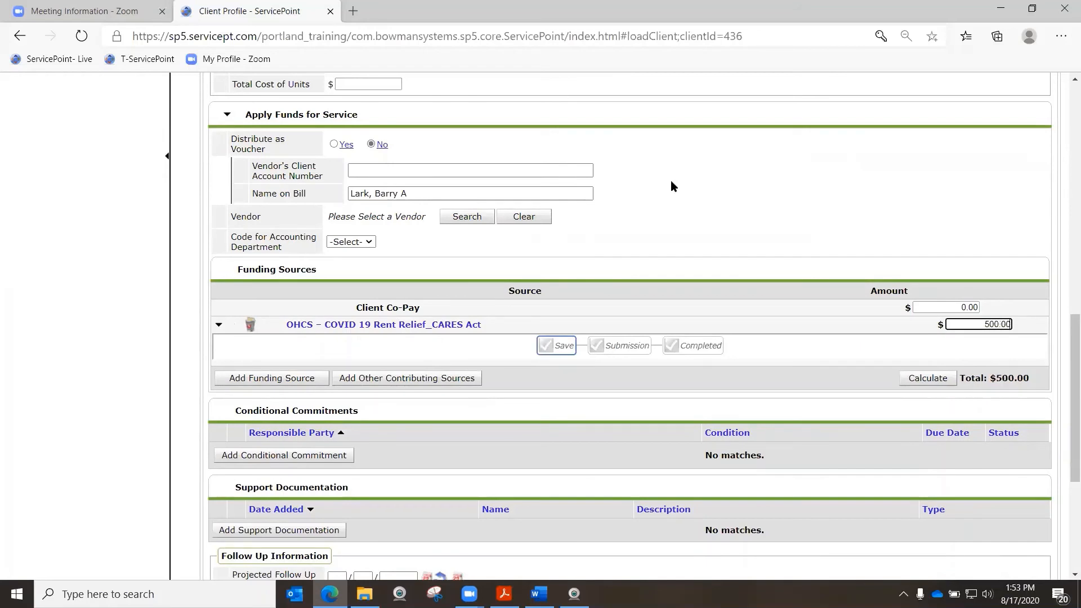
- Set the need status to Closed and save the September service
{"action": "scroll", "coordinate": [392, 279], "scroll_direction": "down", "scroll_amount": 4}
{"action": "scroll", "coordinate": [390, 280], "scroll_direction": "down", "scroll_amount": 1}
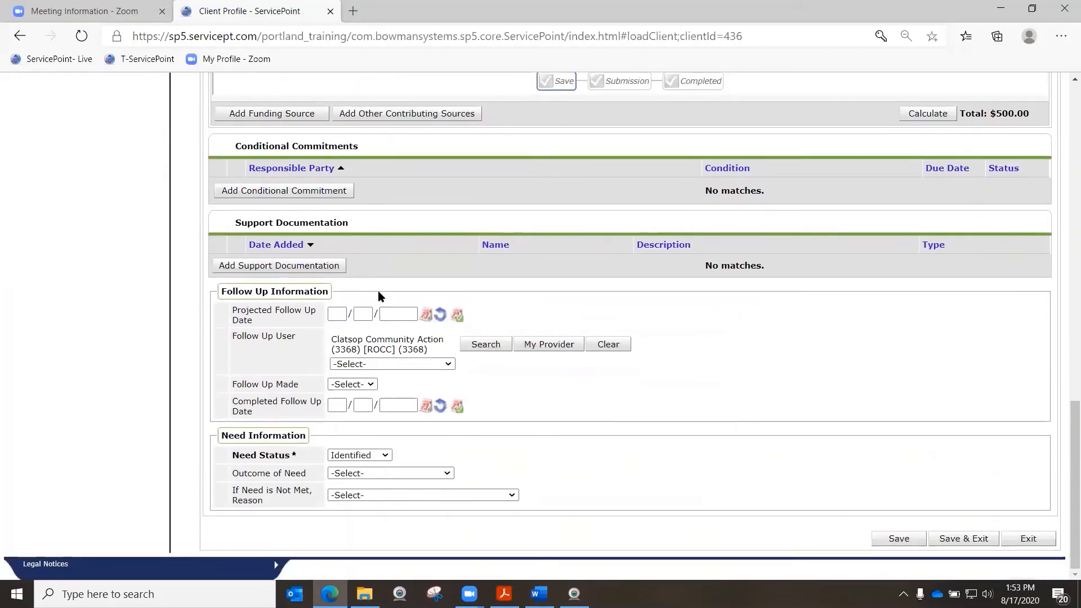
{"action": "left_click", "coordinate": [349, 455]}
{"action": "left_click", "coordinate": [360, 476]}
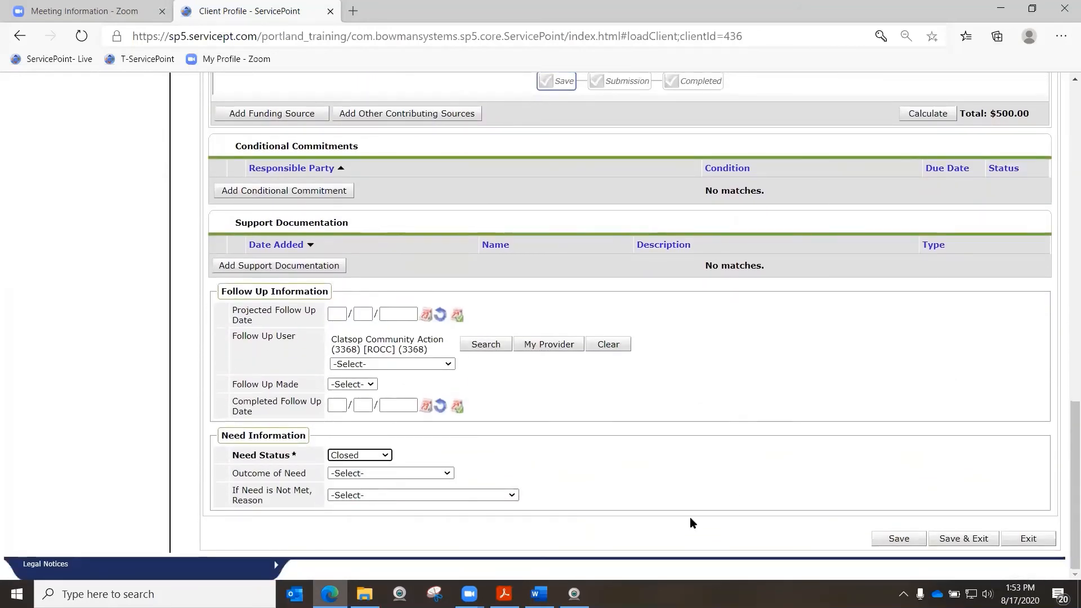
{"action": "left_click", "coordinate": [956, 540]}
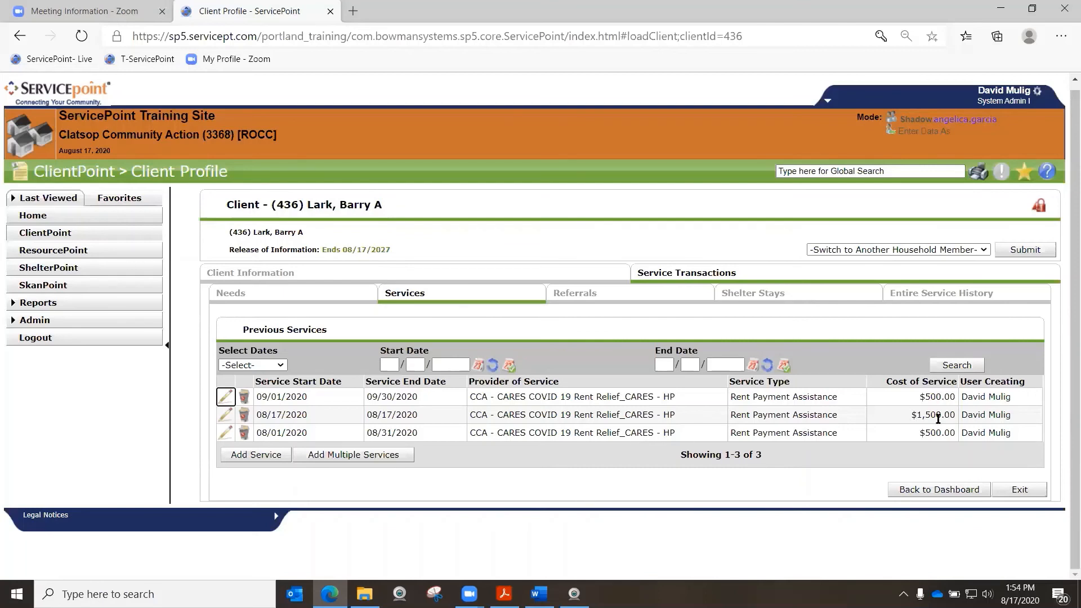
- Highlight the dates of the 08/17/2020 and 08/01/2020 services for review
{"action": "left_click_drag", "start_coordinate": [254, 415], "coordinate": [401, 417]}
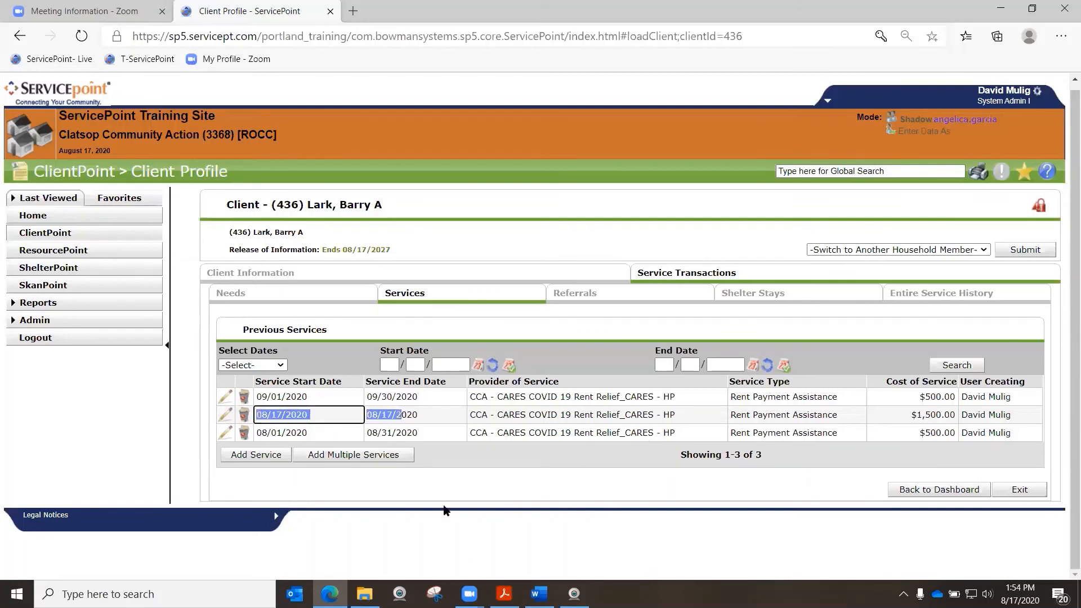
{"action": "left_click", "coordinate": [461, 466]}
{"action": "left_click_drag", "start_coordinate": [263, 431], "coordinate": [392, 432]}
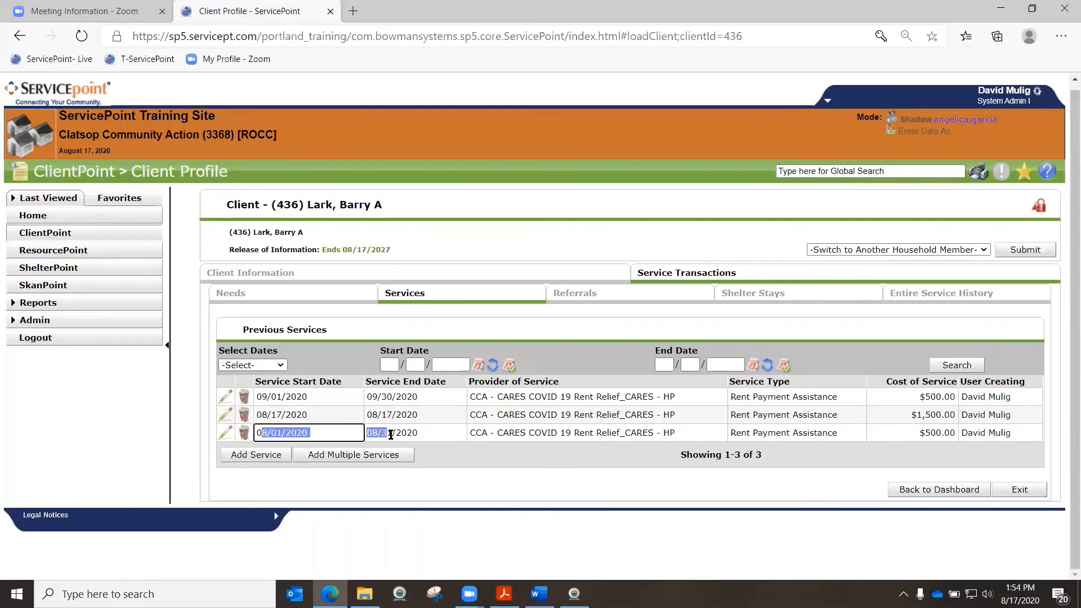
{"action": "left_click_drag", "start_coordinate": [289, 396], "coordinate": [419, 396]}
{"action": "left_click", "coordinate": [426, 491]}
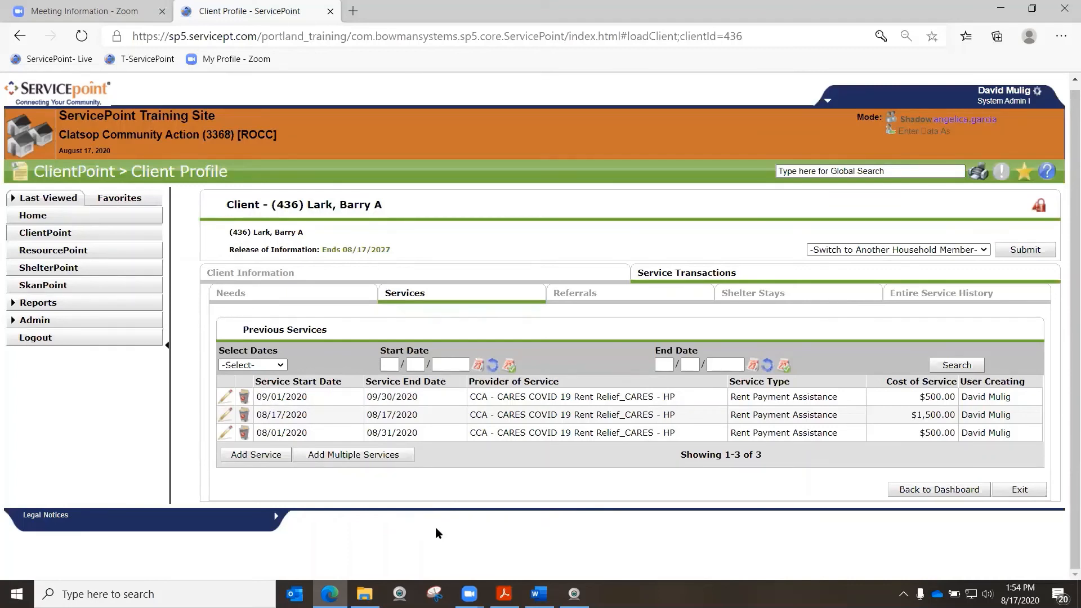
- Delete the 09/01/2020 and 08/01/2020 $500 rent services
{"action": "left_click", "coordinate": [246, 397]}
{"action": "left_click", "coordinate": [529, 413]}
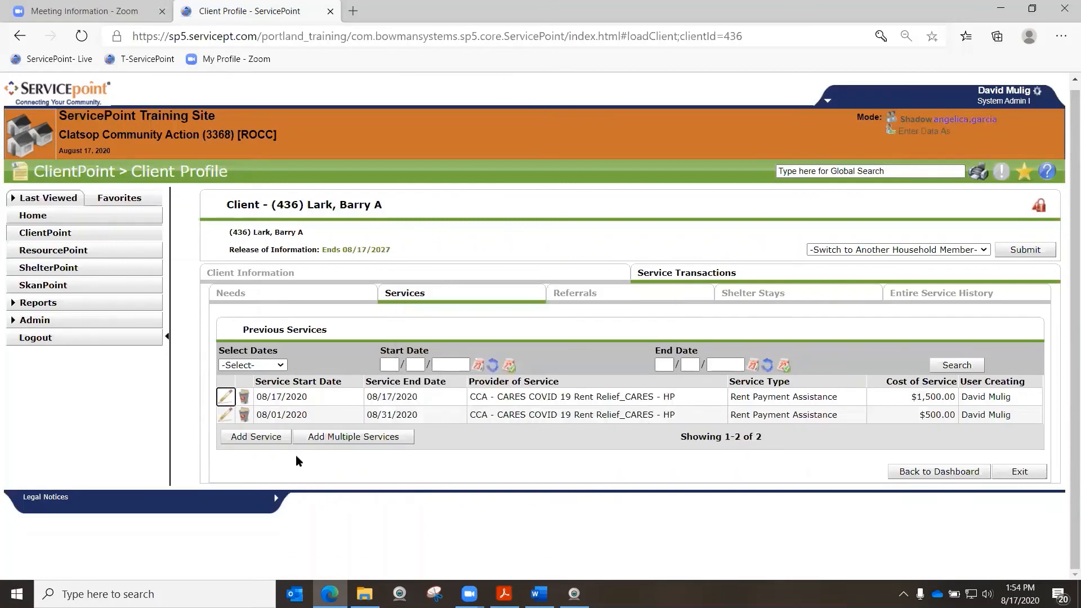
{"action": "left_click", "coordinate": [245, 415]}
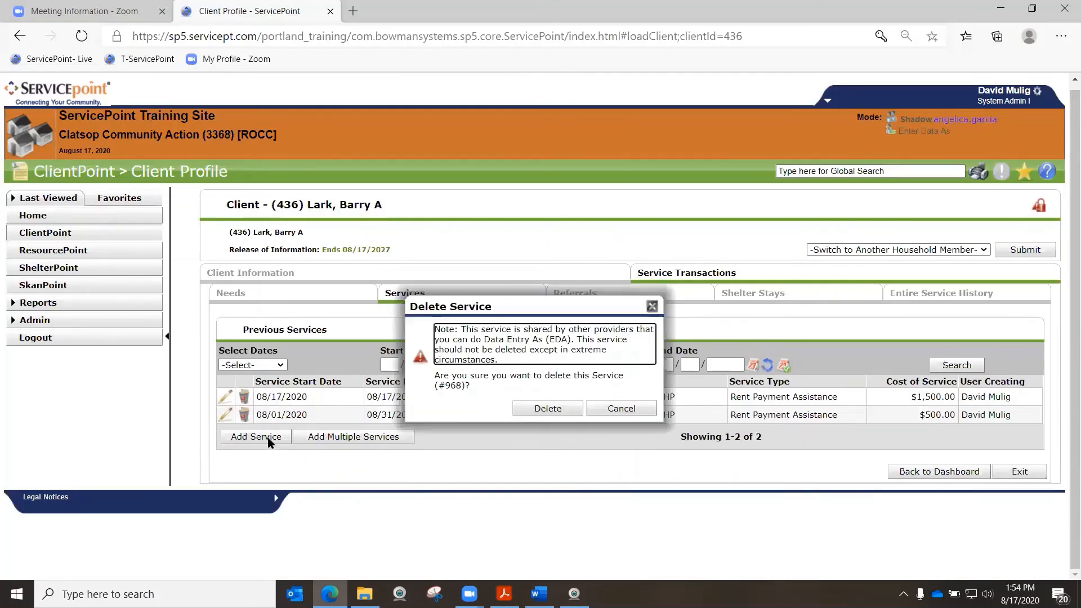
{"action": "left_click", "coordinate": [524, 414]}
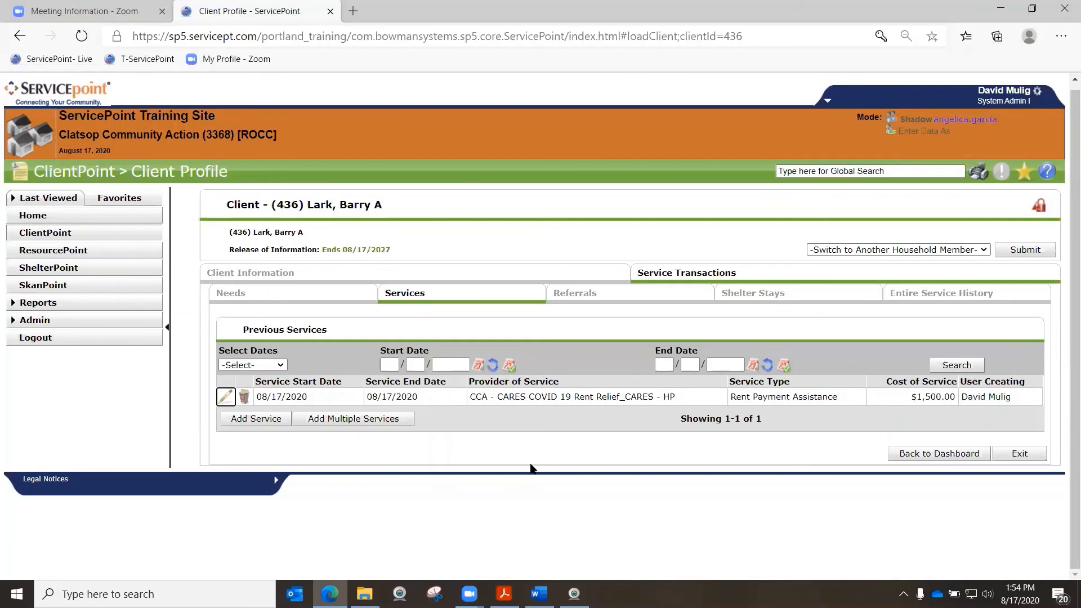
- Start a household service from the CARES COVID 19 Rent Relief HP provider
{"action": "left_click", "coordinate": [256, 418]}
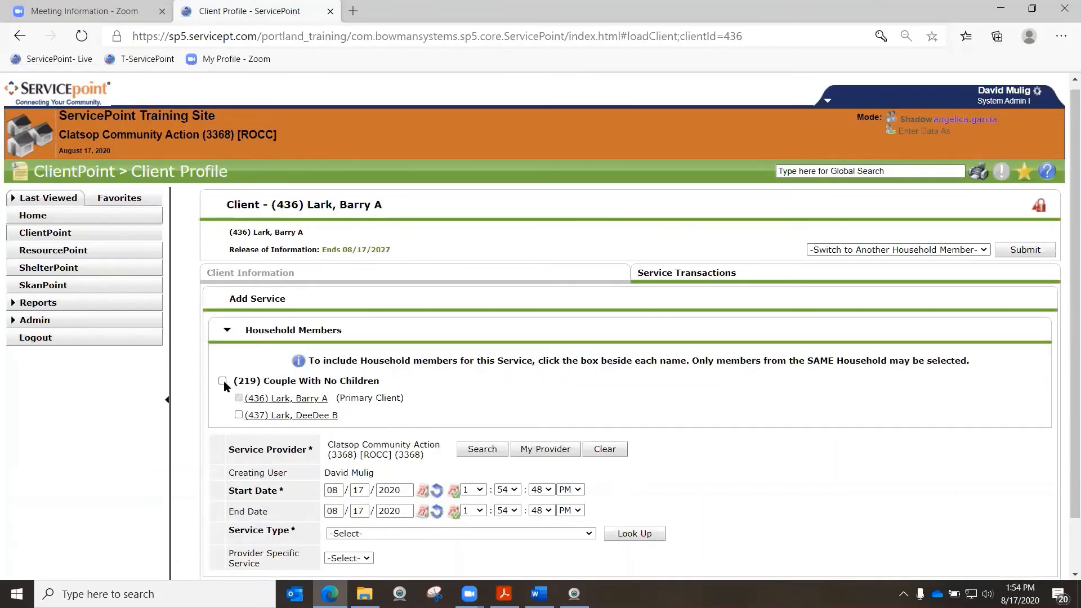
{"action": "left_click", "coordinate": [222, 380]}
{"action": "left_click", "coordinate": [487, 449]}
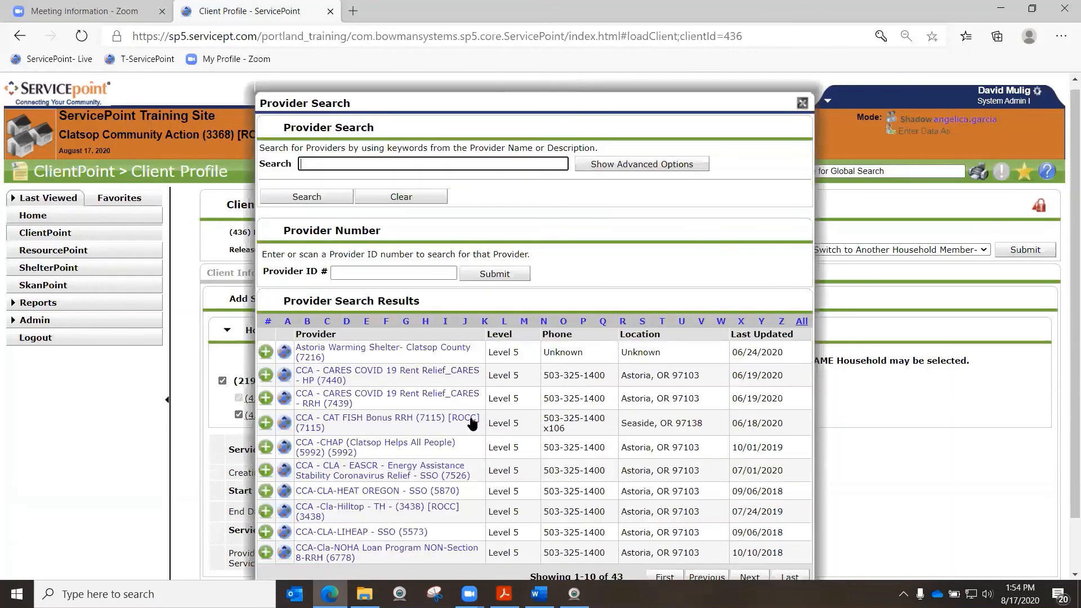
{"action": "left_click", "coordinate": [269, 375]}
{"action": "scroll", "coordinate": [269, 375], "scroll_direction": "down", "scroll_amount": 2}
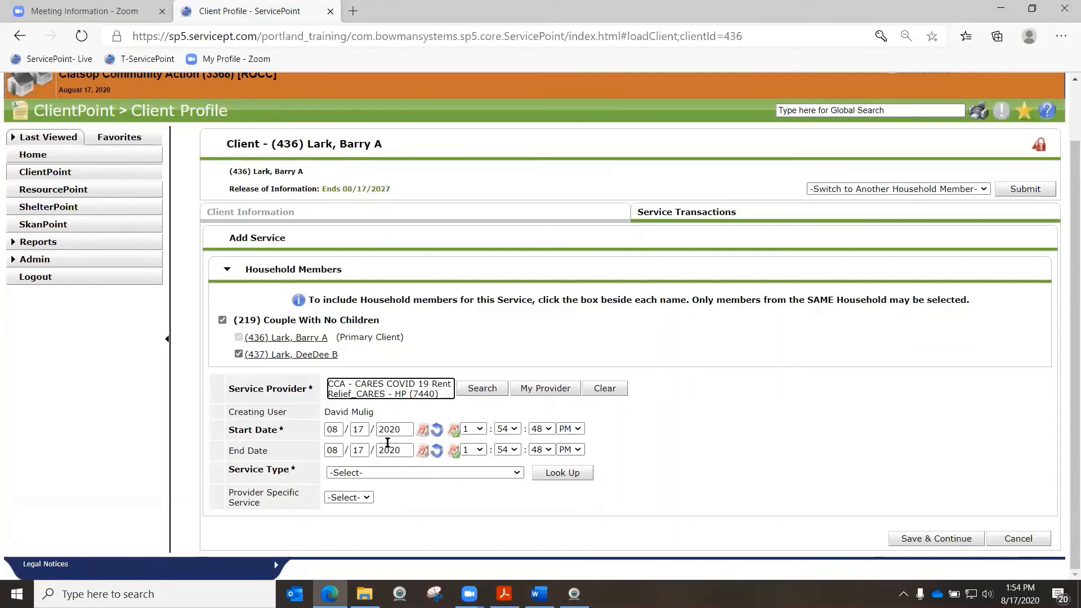
- Date it 08/01/2020 to 10/31/2020 as Rent Payment Assistance and save it
{"action": "double_click", "coordinate": [361, 429]}
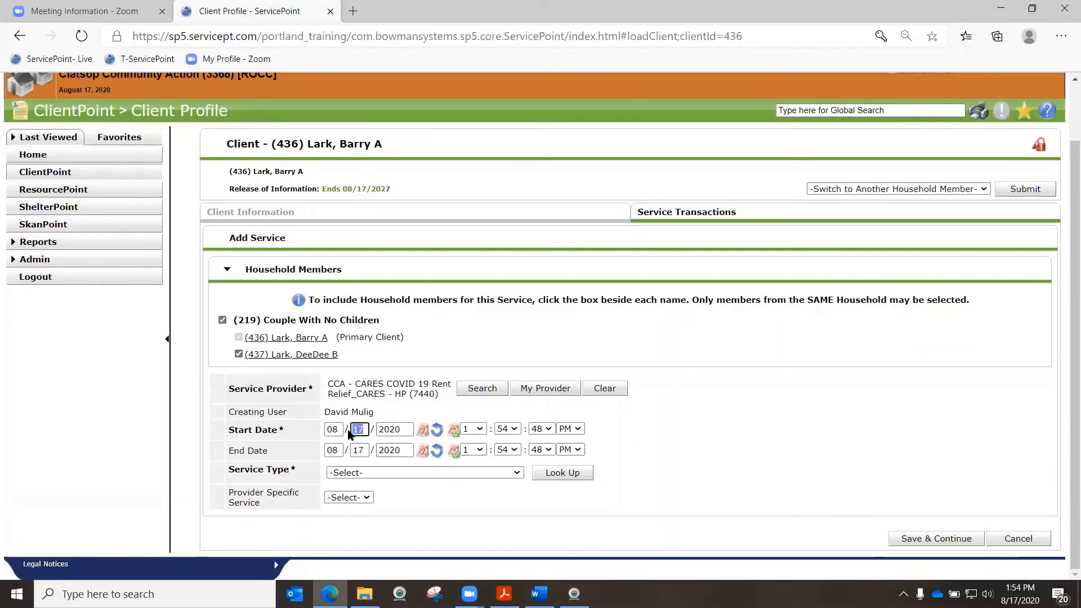
{"action": "type", "text": "01"}
{"action": "left_click", "coordinate": [740, 413]}
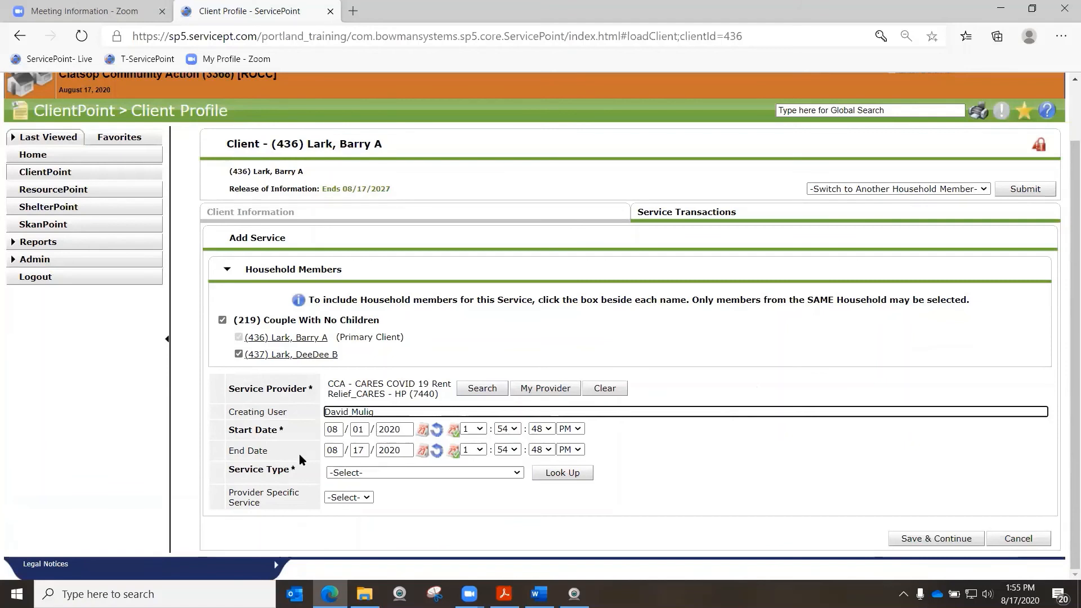
{"action": "double_click", "coordinate": [332, 450]}
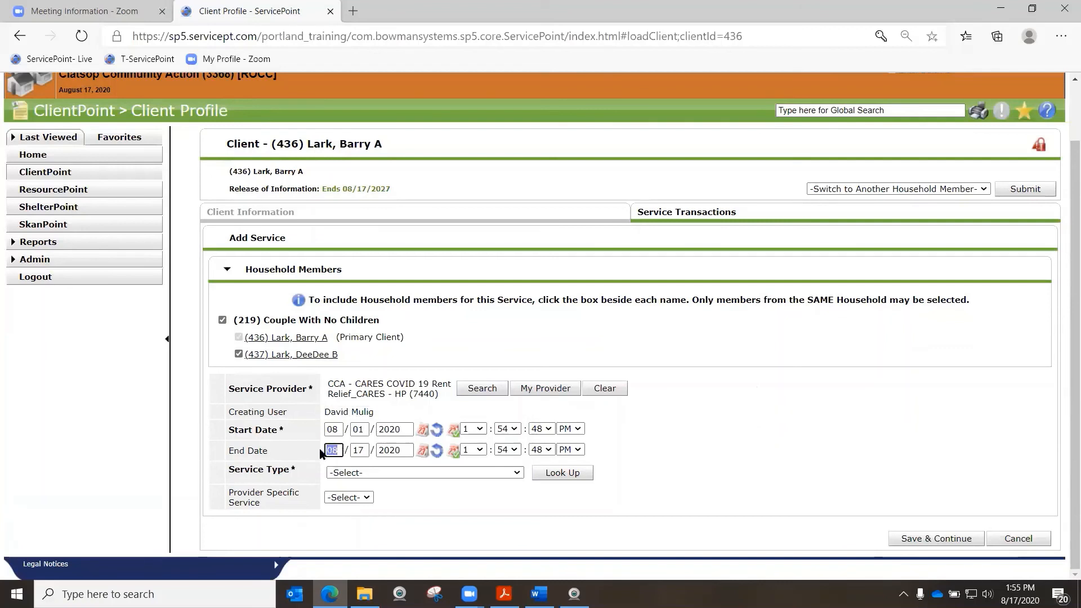
{"action": "type", "text": "1031"}
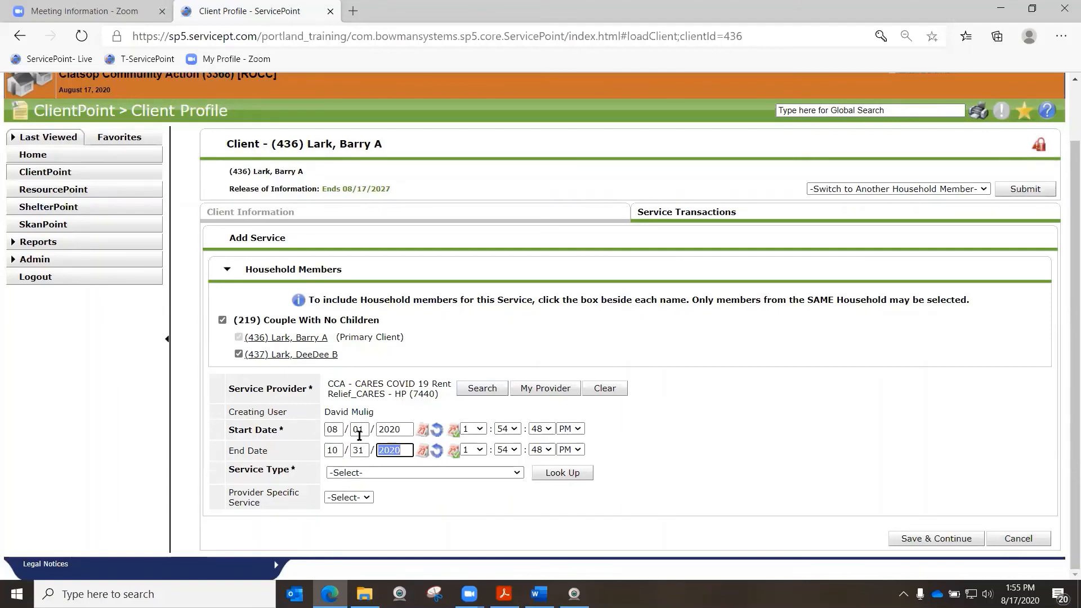
{"action": "left_click", "coordinate": [366, 471]}
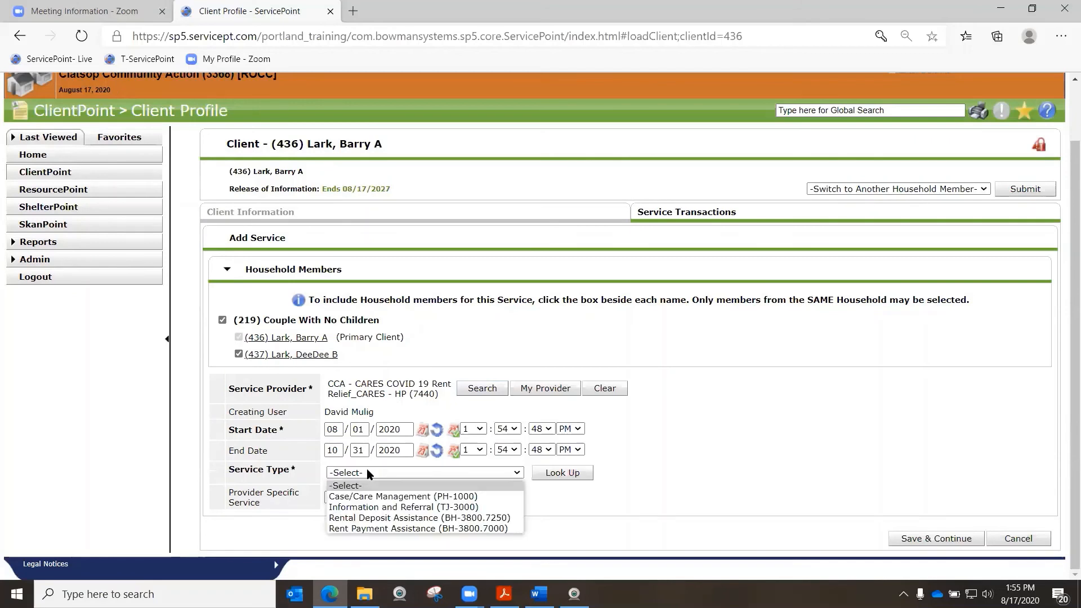
{"action": "left_click", "coordinate": [370, 528]}
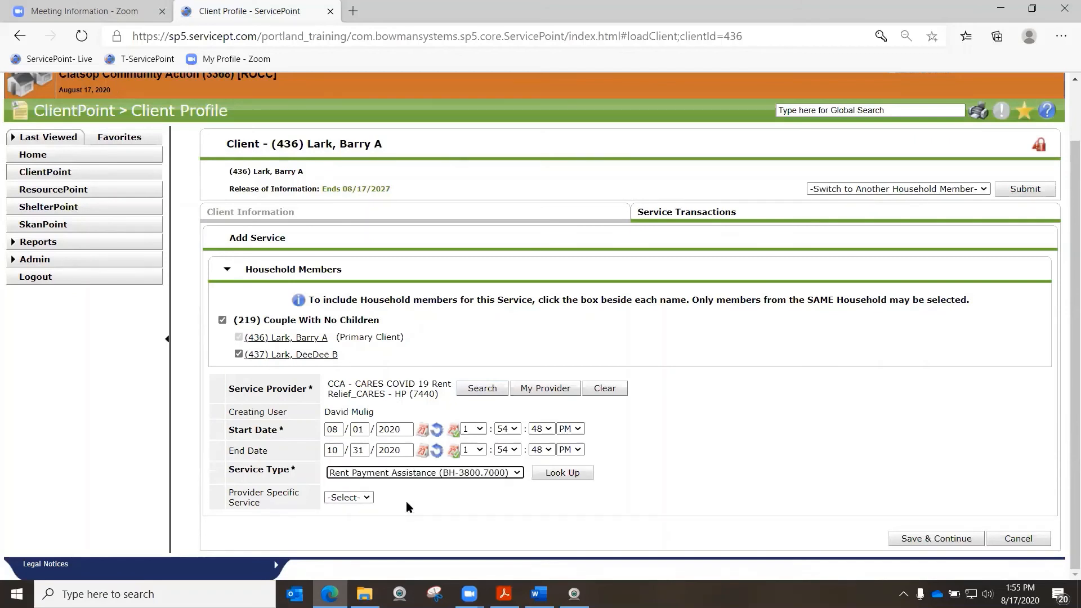
{"action": "left_click", "coordinate": [934, 538]}
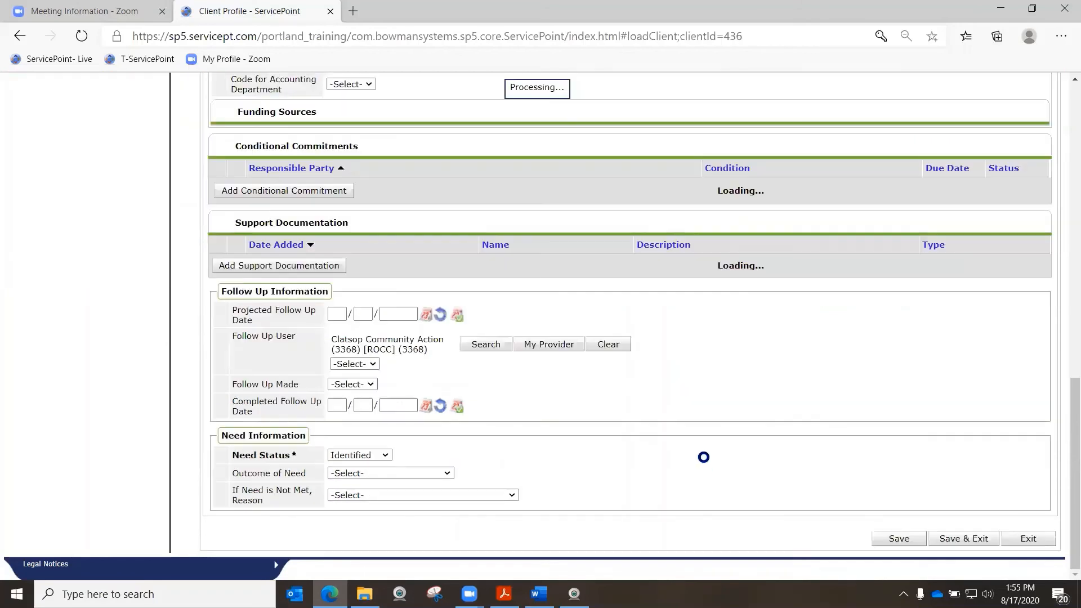
- Apply $1,500 from the OHCS COVID 19 Rent Relief CARES fund
{"action": "scroll", "coordinate": [705, 451], "scroll_direction": "up", "scroll_amount": 3}
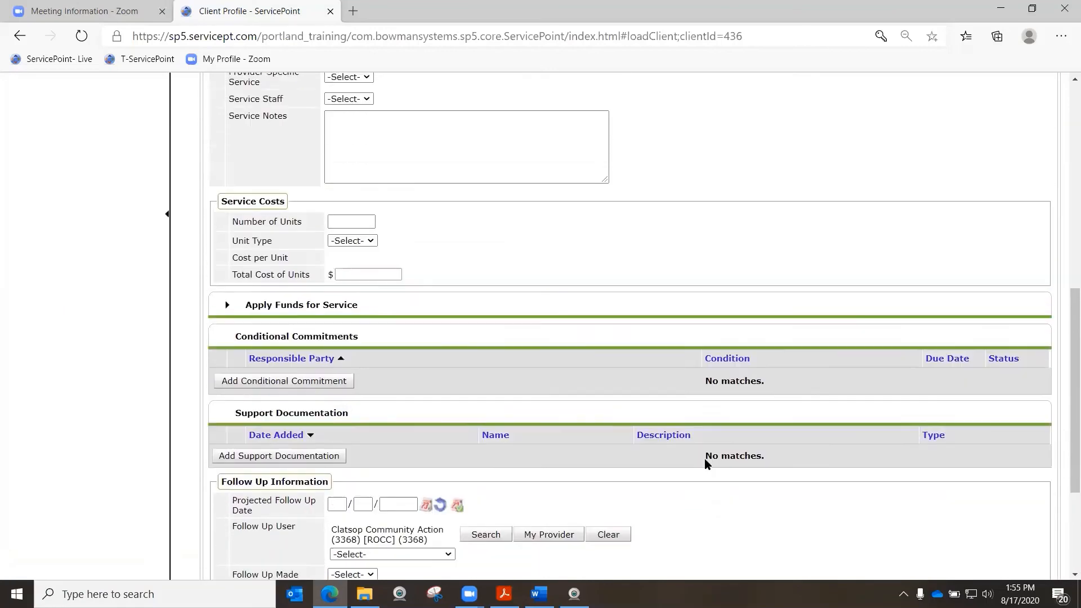
{"action": "scroll", "coordinate": [704, 460], "scroll_direction": "up", "scroll_amount": 5}
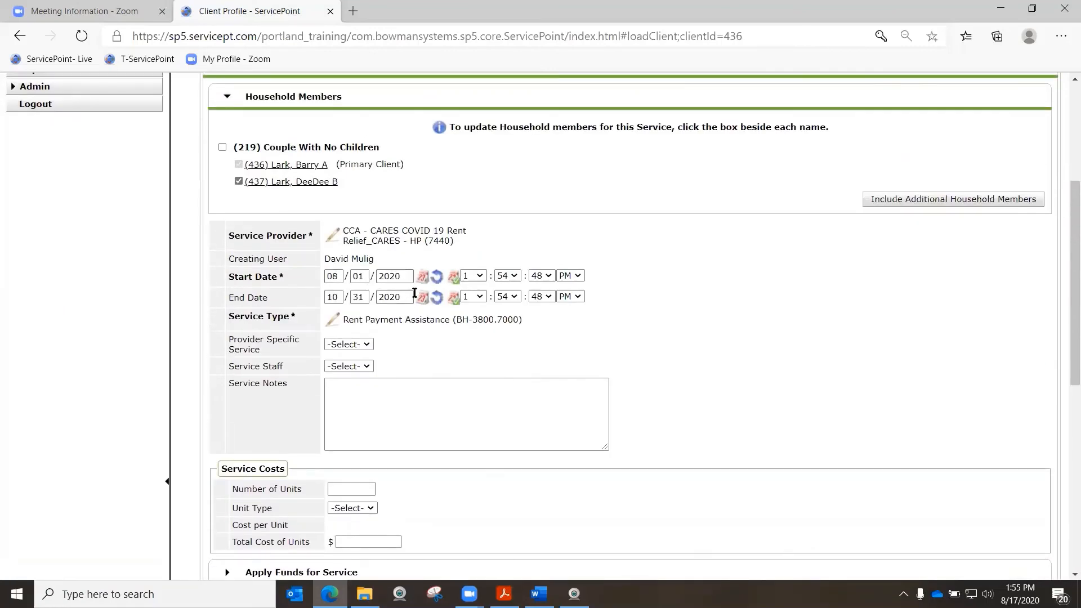
{"action": "scroll", "coordinate": [415, 304], "scroll_direction": "down", "scroll_amount": 4}
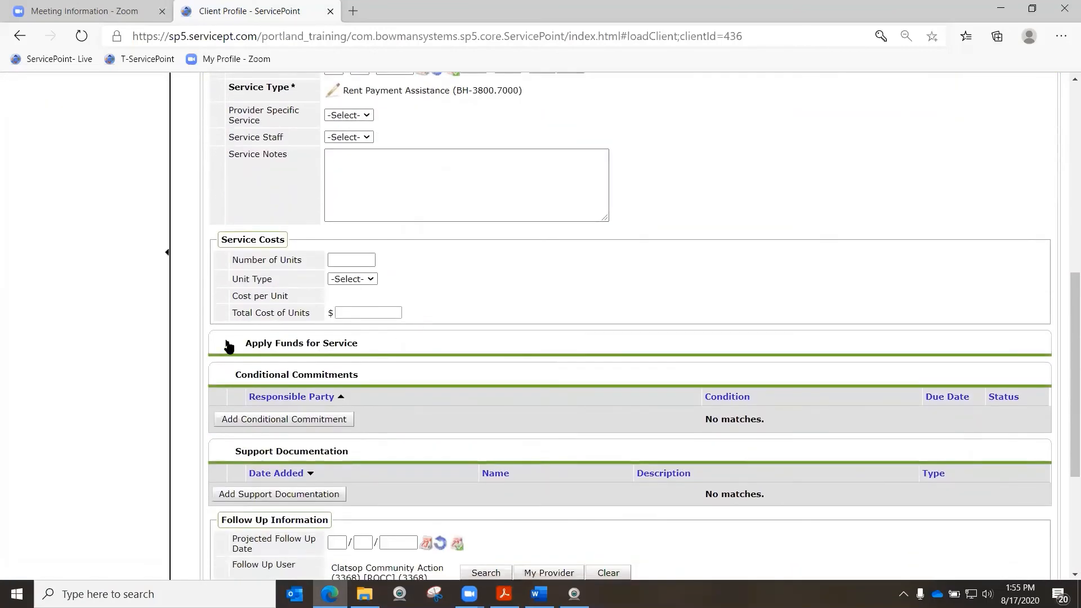
{"action": "left_click", "coordinate": [228, 345]}
{"action": "scroll", "coordinate": [228, 354], "scroll_direction": "down", "scroll_amount": 4}
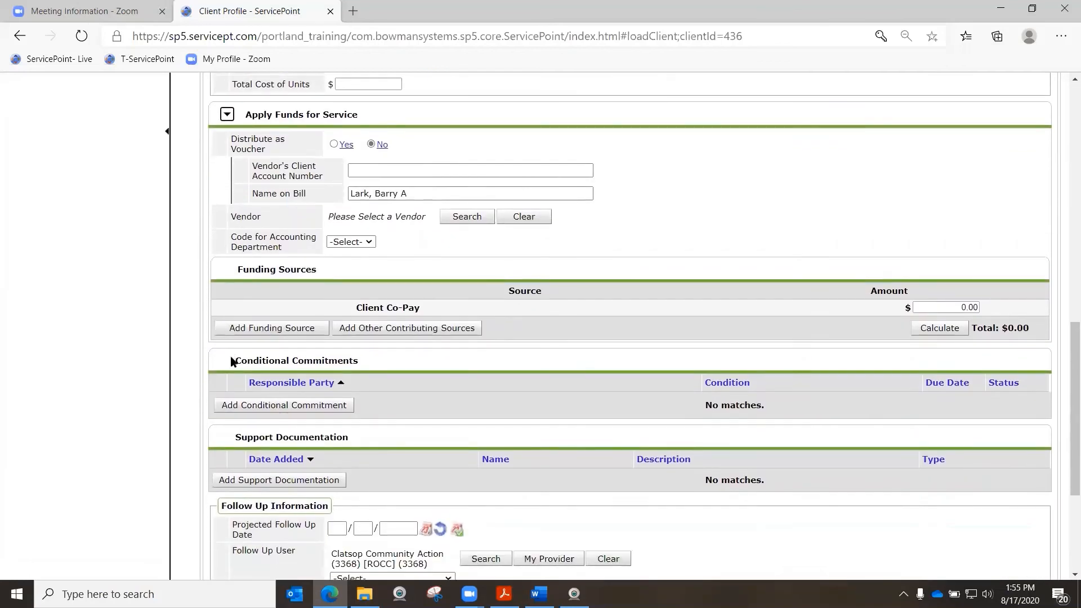
{"action": "left_click", "coordinate": [251, 328]}
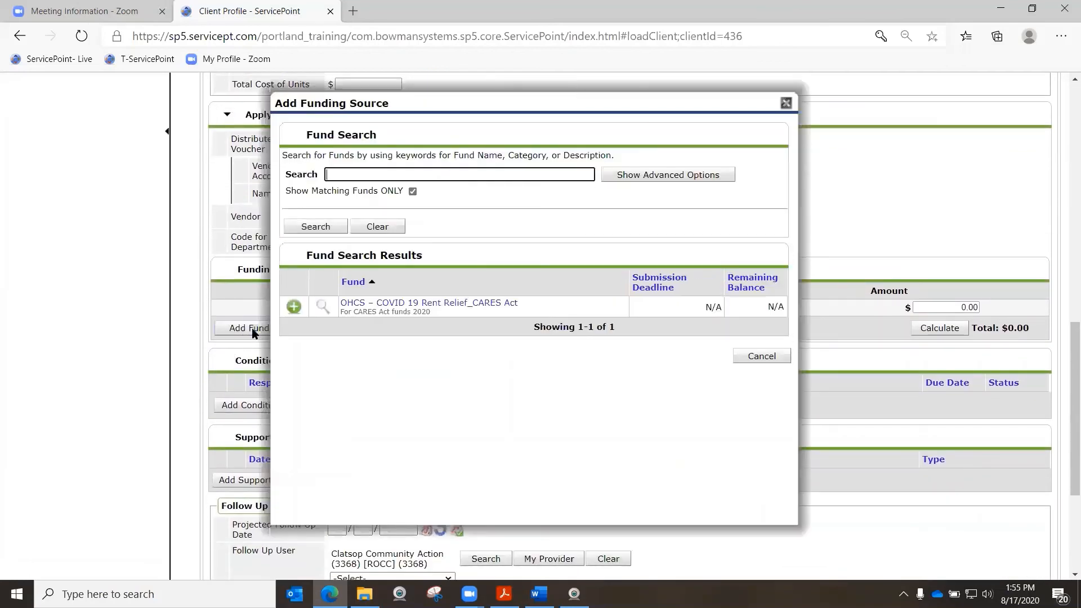
{"action": "left_click", "coordinate": [294, 307]}
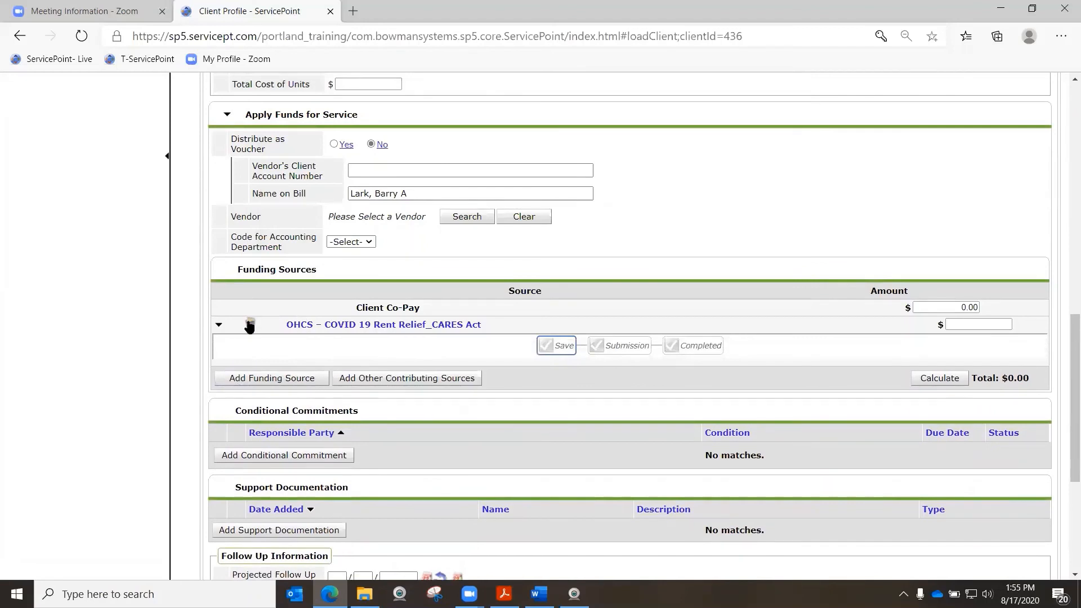
{"action": "left_click", "coordinate": [960, 323]}
{"action": "type", "text": "1500"}
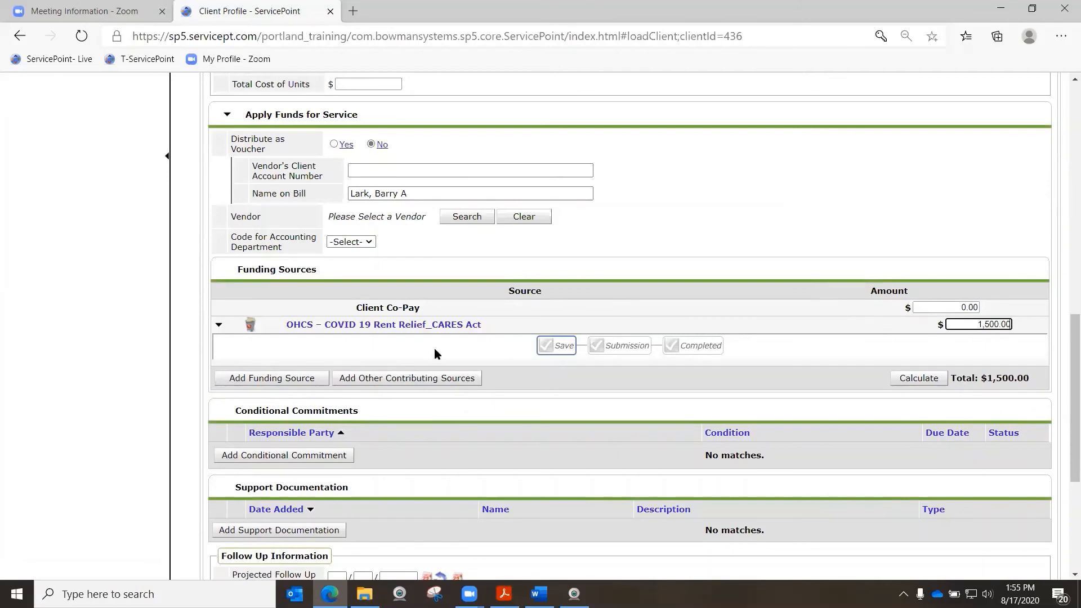
- Set the service's need status to Closed
{"action": "scroll", "coordinate": [436, 349], "scroll_direction": "down", "scroll_amount": 2}
{"action": "scroll", "coordinate": [436, 352], "scroll_direction": "down", "scroll_amount": 2}
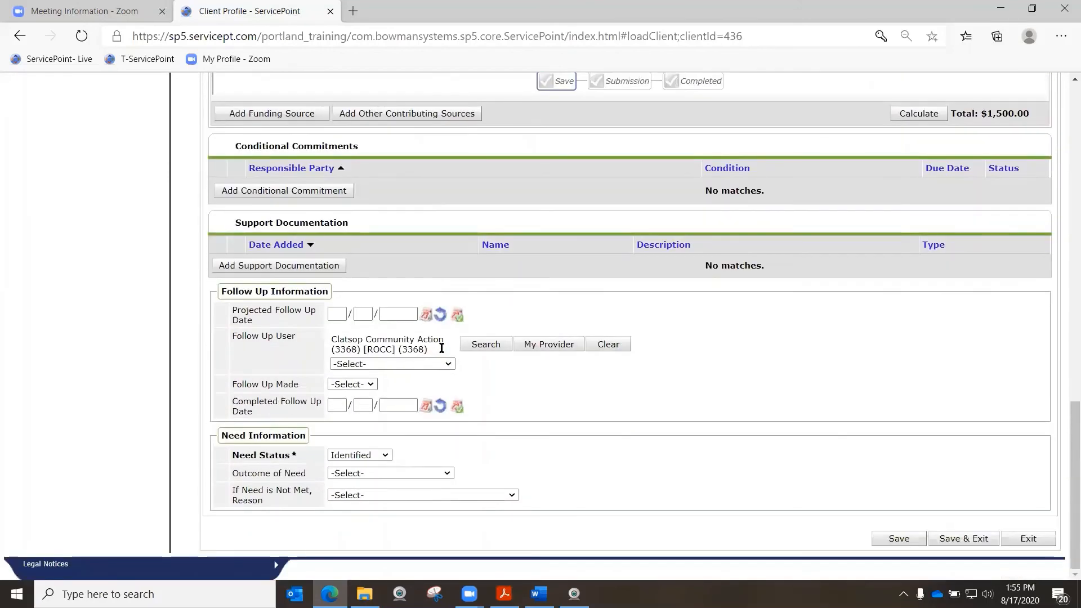
{"action": "left_click", "coordinate": [349, 456]}
{"action": "left_click", "coordinate": [354, 479]}
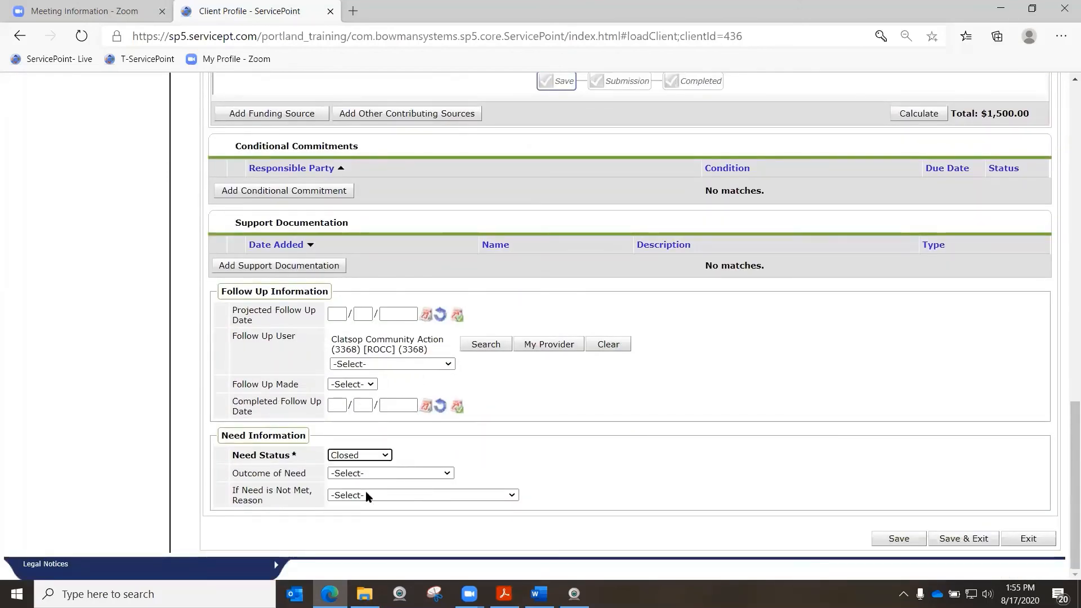
- Save the new $1,500 service and review the 08/17/2020 service's dates
{"action": "left_click", "coordinate": [958, 538]}
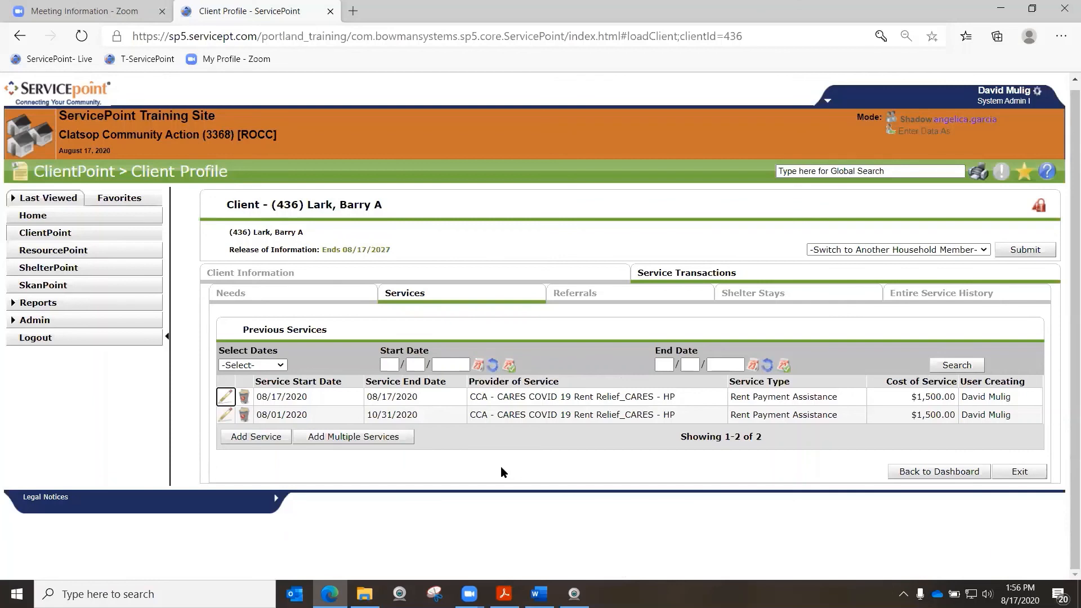
{"action": "left_click_drag", "start_coordinate": [310, 394], "coordinate": [387, 396]}
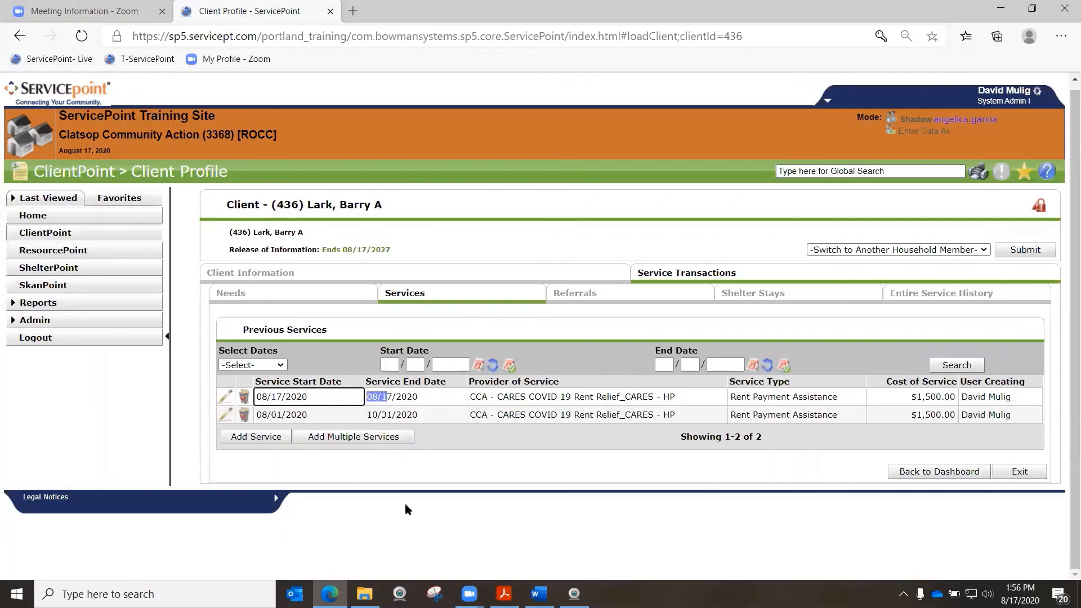
{"action": "left_click", "coordinate": [392, 471]}
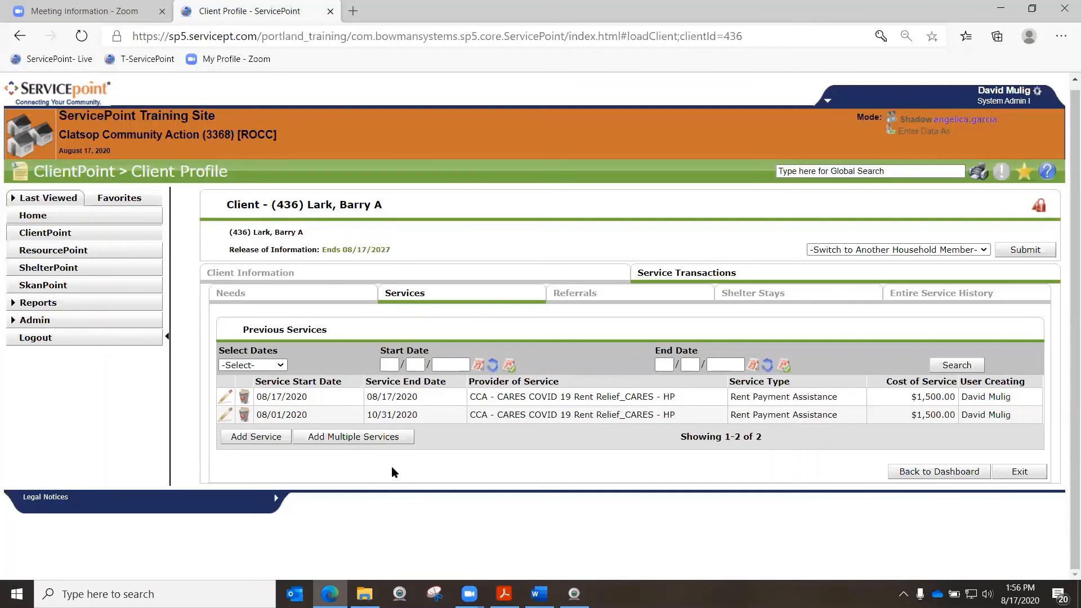
- Highlight the 08/01/2020–10/31/2020 service dates and return to the Service Transaction Dashboard
{"action": "left_click", "coordinate": [263, 414]}
{"action": "left_click_drag", "start_coordinate": [262, 414], "coordinate": [431, 414]}
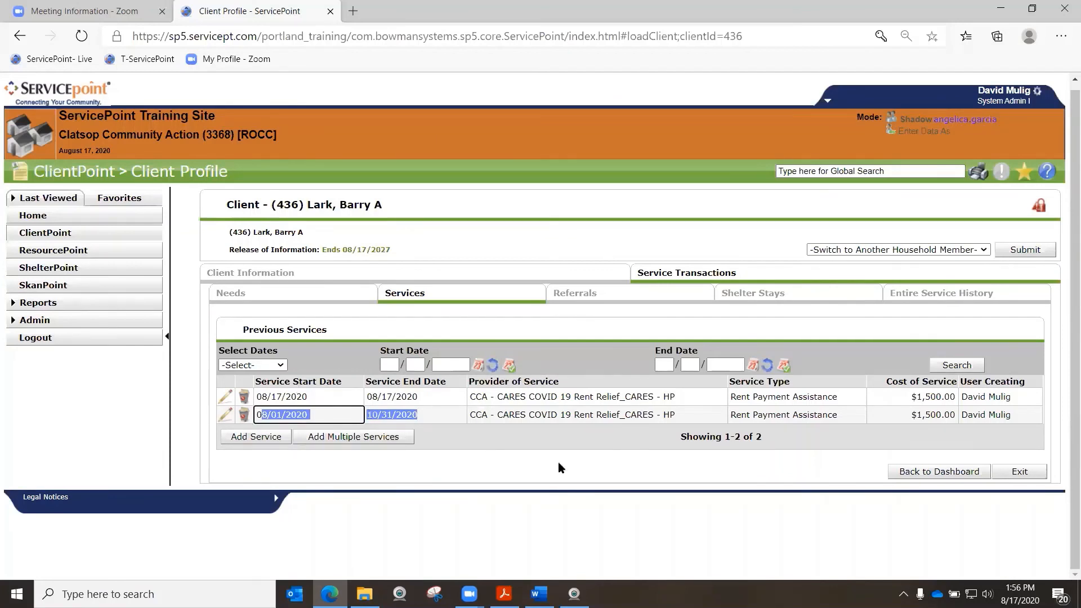
{"action": "left_click", "coordinate": [948, 472]}
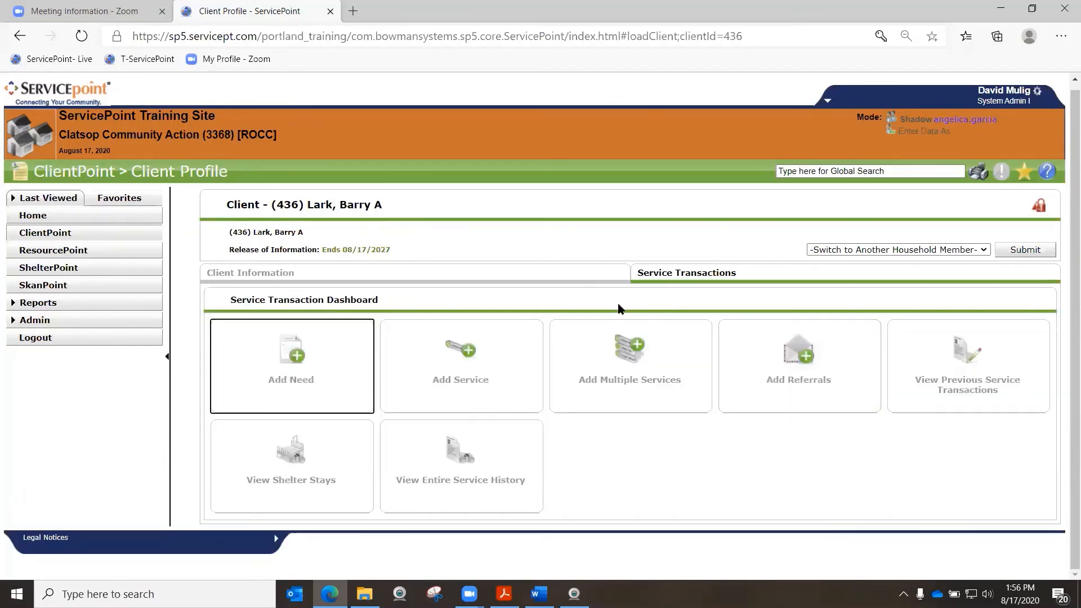
- Open the client's Summary and review the CARES Entry/Exit and both rent relief services
{"action": "left_click", "coordinate": [415, 277]}
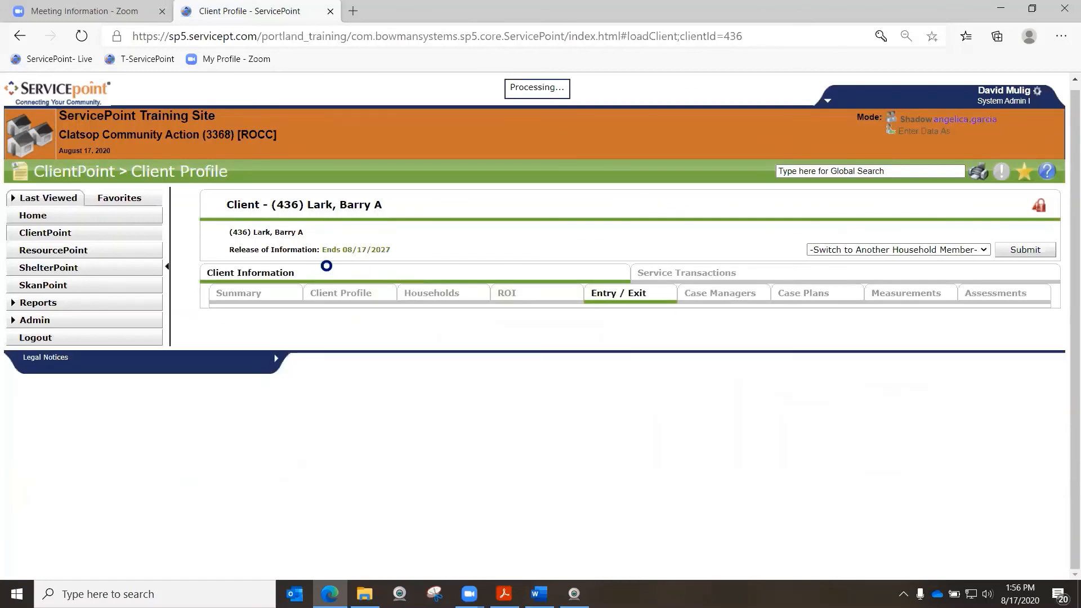
{"action": "left_click", "coordinate": [256, 270]}
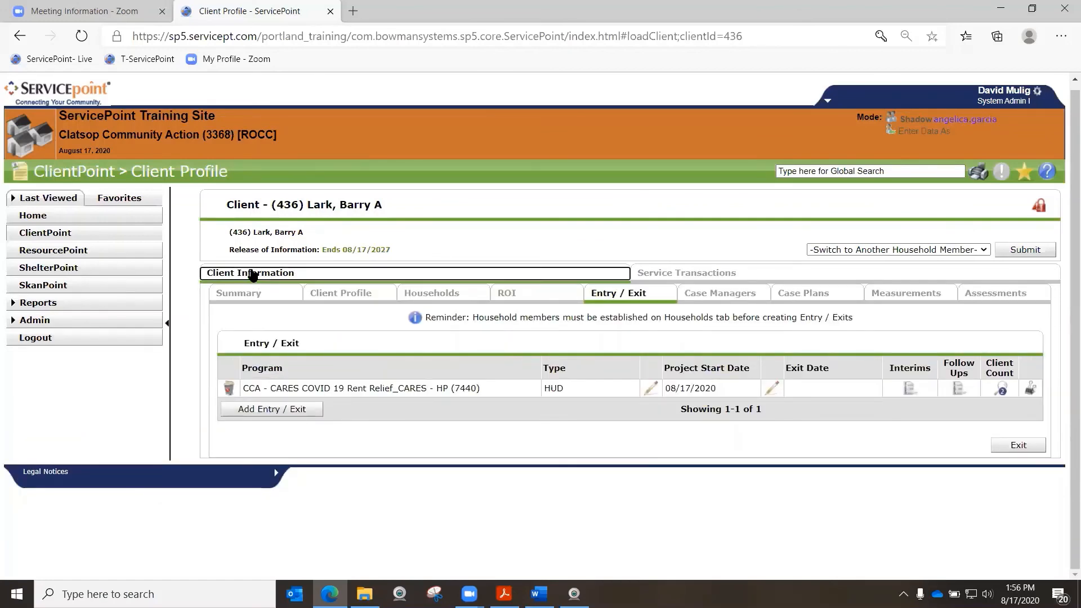
{"action": "scroll", "coordinate": [236, 291], "scroll_direction": "down", "scroll_amount": 3}
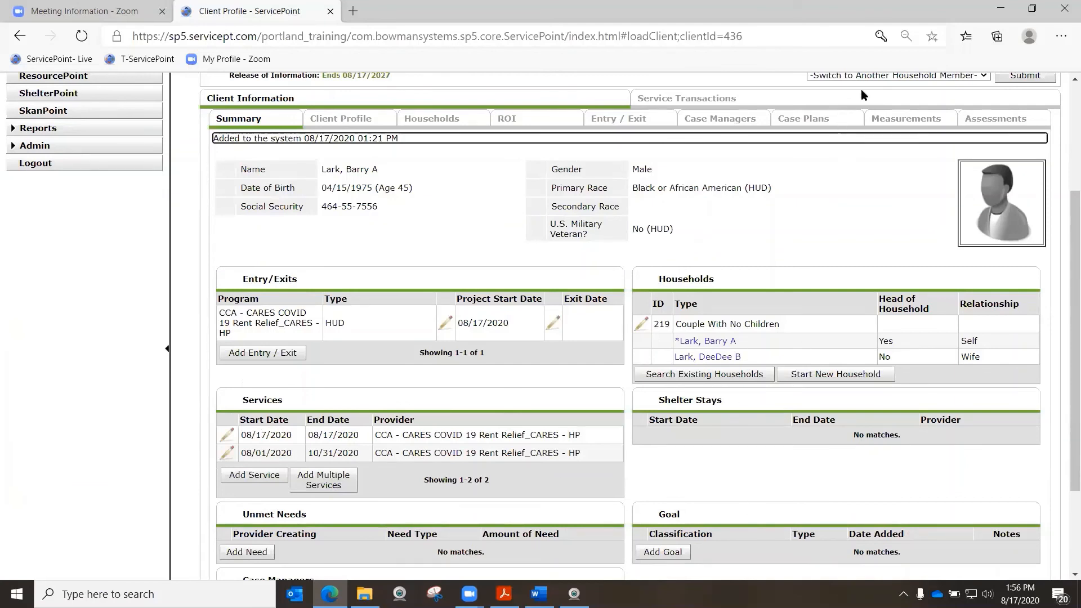
{"action": "double_click", "coordinate": [248, 400]}
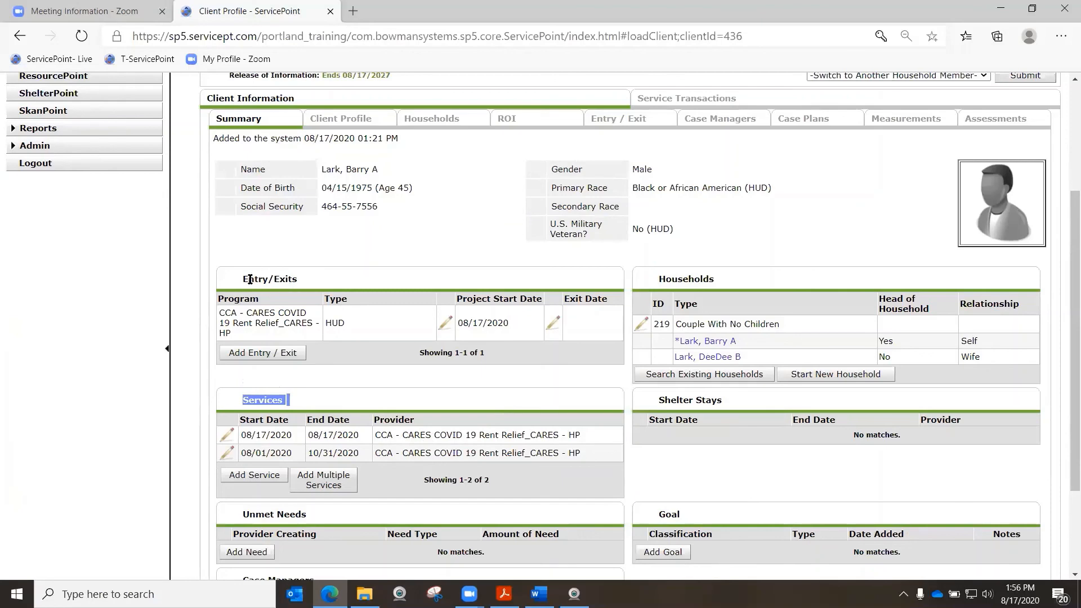
{"action": "scroll", "coordinate": [831, 302], "scroll_direction": "up", "scroll_amount": 2}
{"action": "scroll", "coordinate": [829, 301], "scroll_direction": "up", "scroll_amount": 1}
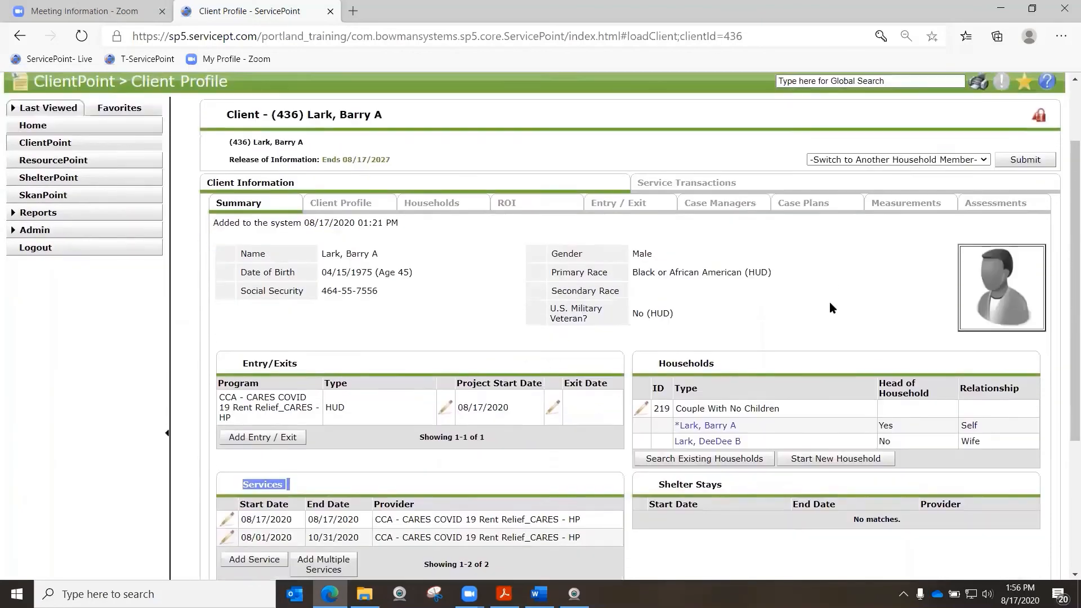
{"action": "scroll", "coordinate": [829, 301], "scroll_direction": "down", "scroll_amount": 1}
{"action": "scroll", "coordinate": [830, 301], "scroll_direction": "up", "scroll_amount": 2}
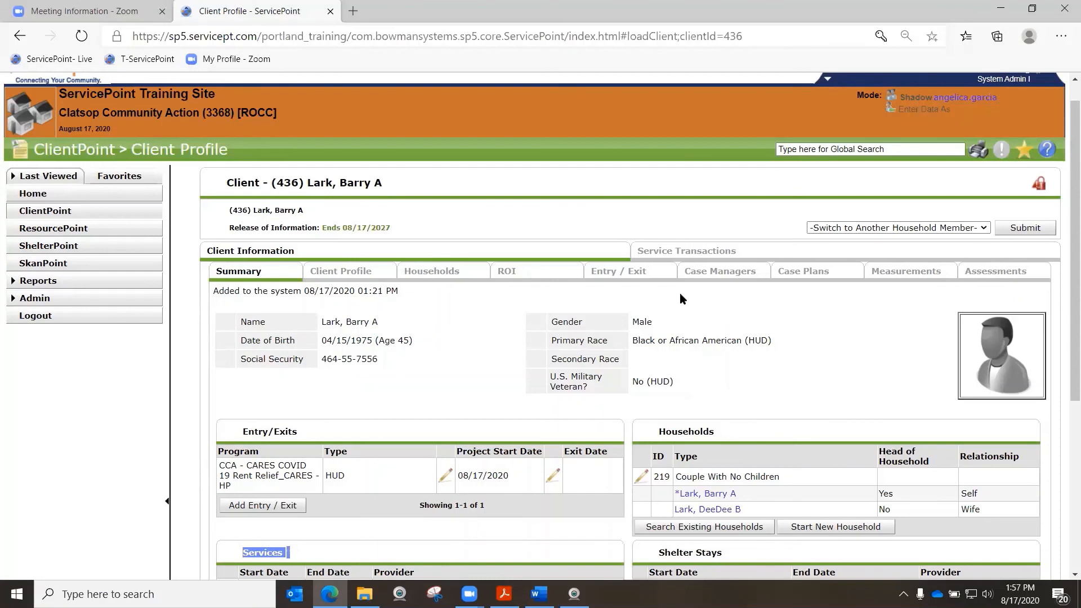
- Begin exiting the whole household from the CARES COVID 19 Rent Relief entry
{"action": "left_click", "coordinate": [617, 275]}
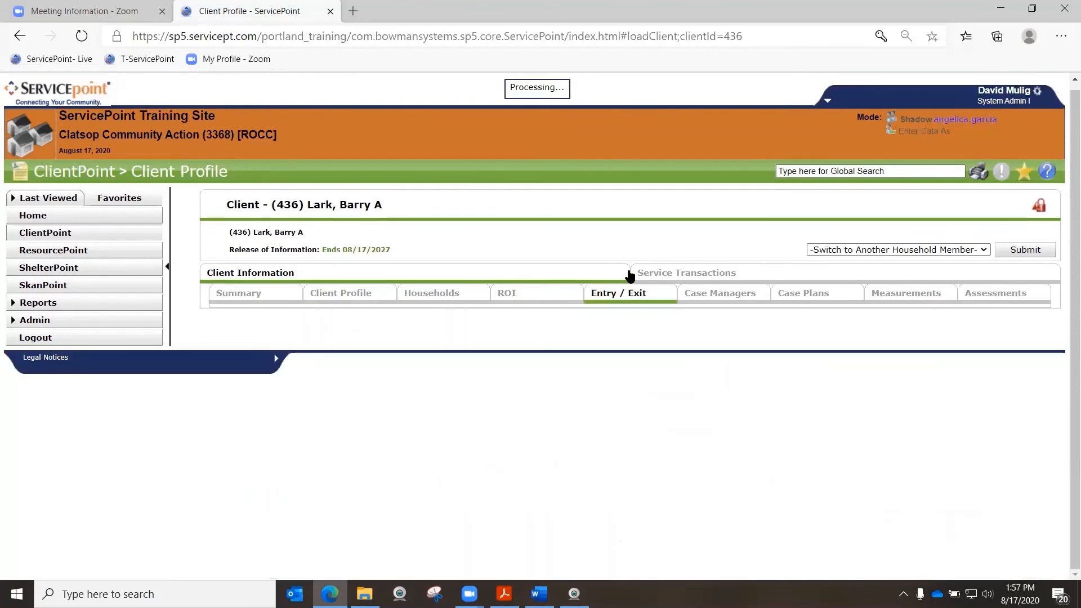
{"action": "left_click_drag", "start_coordinate": [250, 388], "coordinate": [406, 386]}
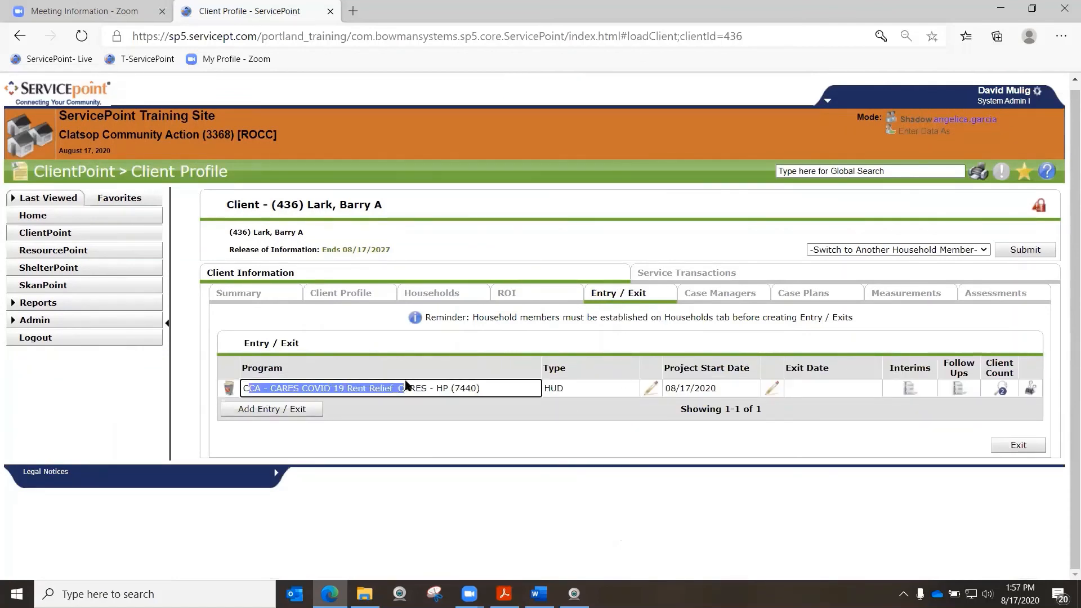
{"action": "left_click", "coordinate": [424, 410]}
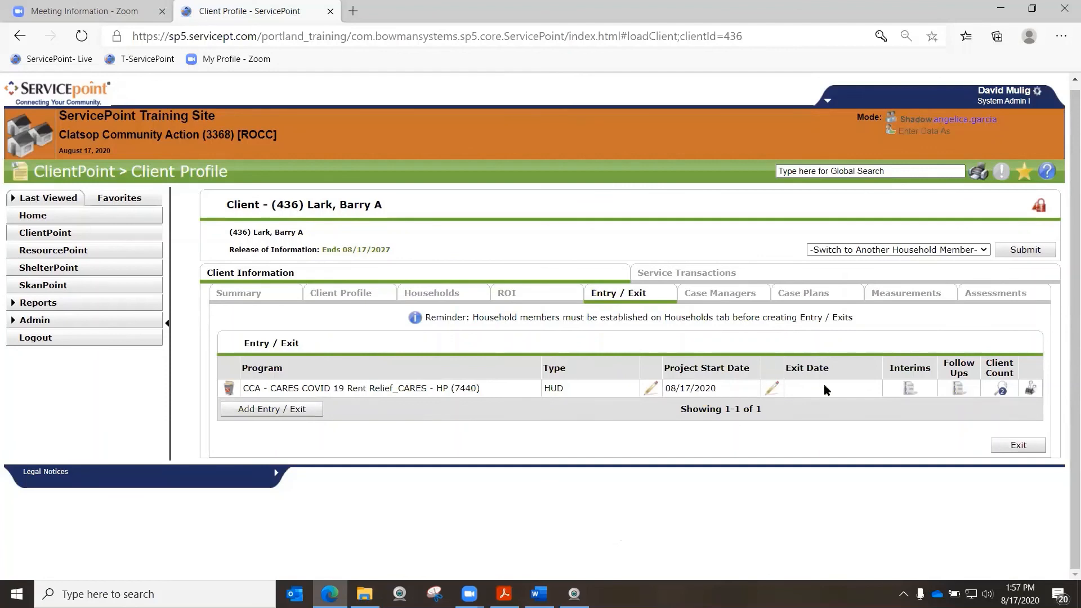
{"action": "left_click", "coordinate": [773, 390]}
{"action": "left_click", "coordinate": [771, 388]}
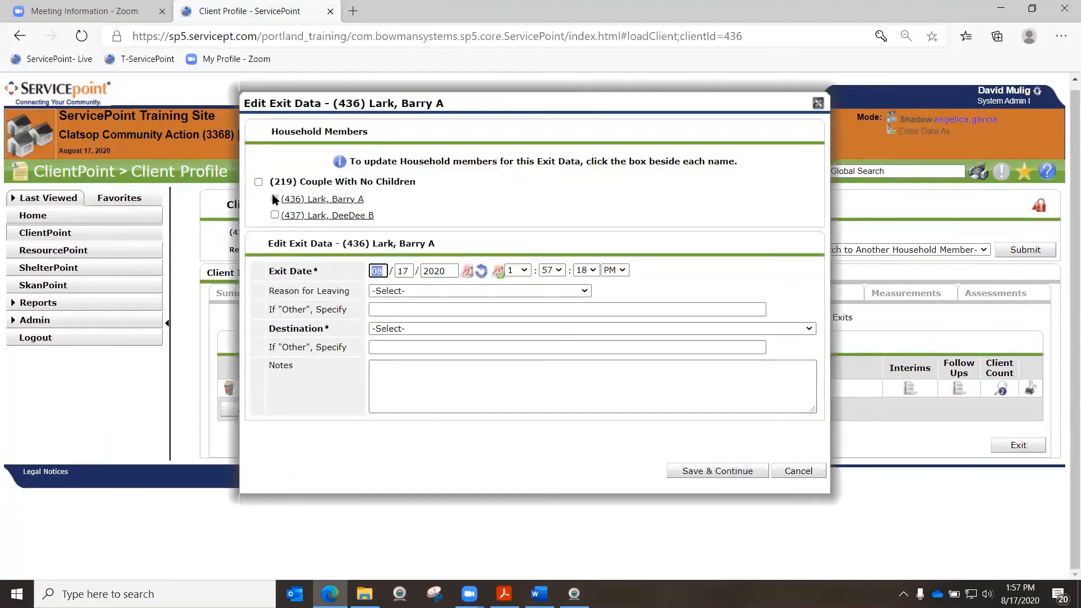
{"action": "left_click", "coordinate": [258, 183]}
- Exit on 10/31/2020, reason Completed program, destination rental by client with no ongoing subsidy
{"action": "type", "text": "10/2"}
{"action": "key", "text": "BackSpace"}
{"action": "type", "text": "31"}
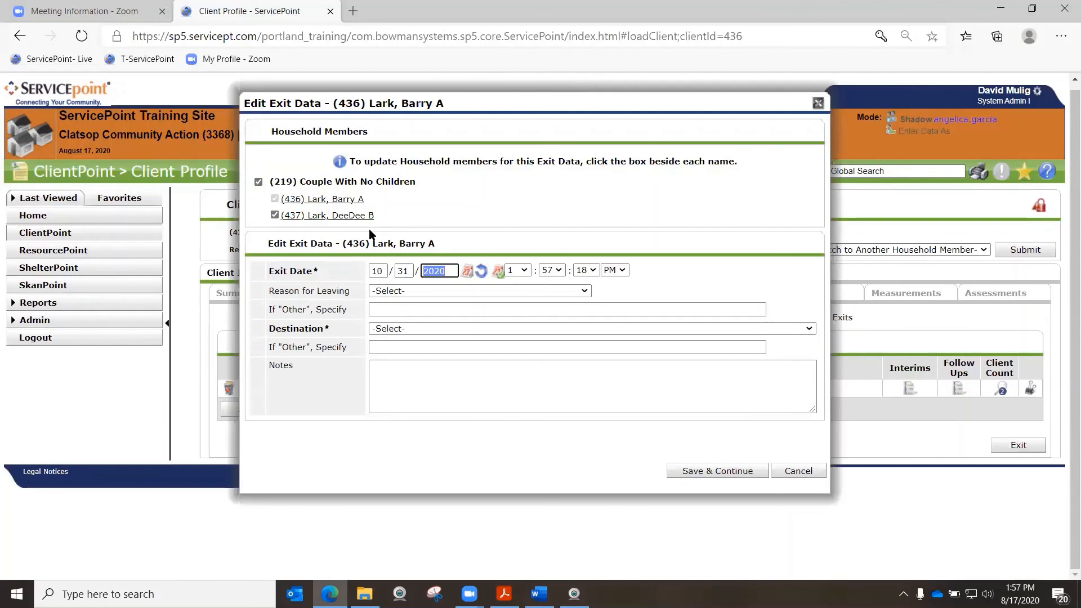
{"action": "left_click", "coordinate": [427, 290]}
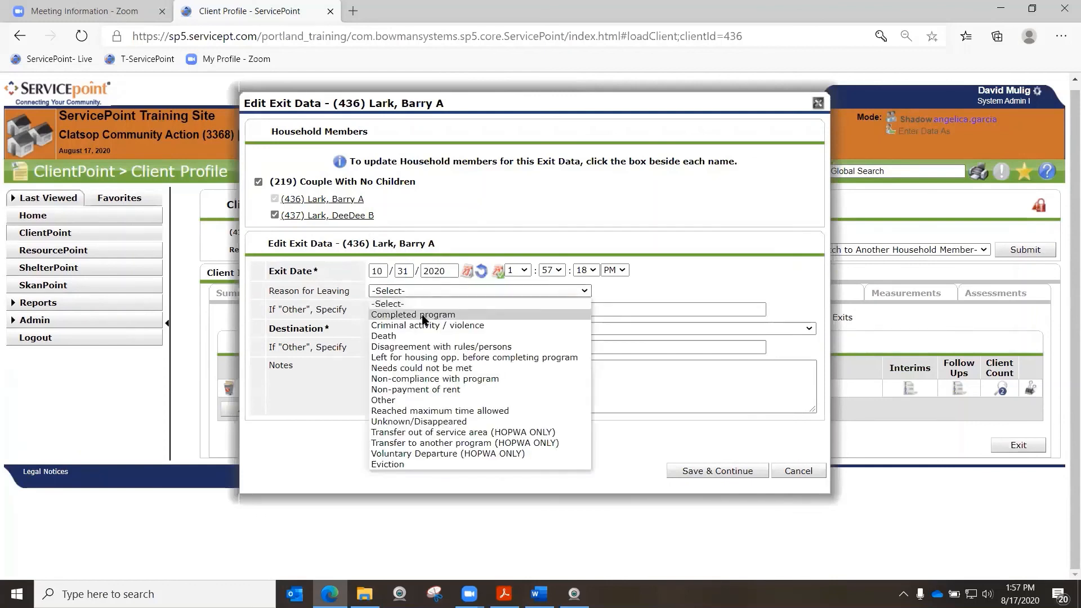
{"action": "left_click", "coordinate": [423, 316]}
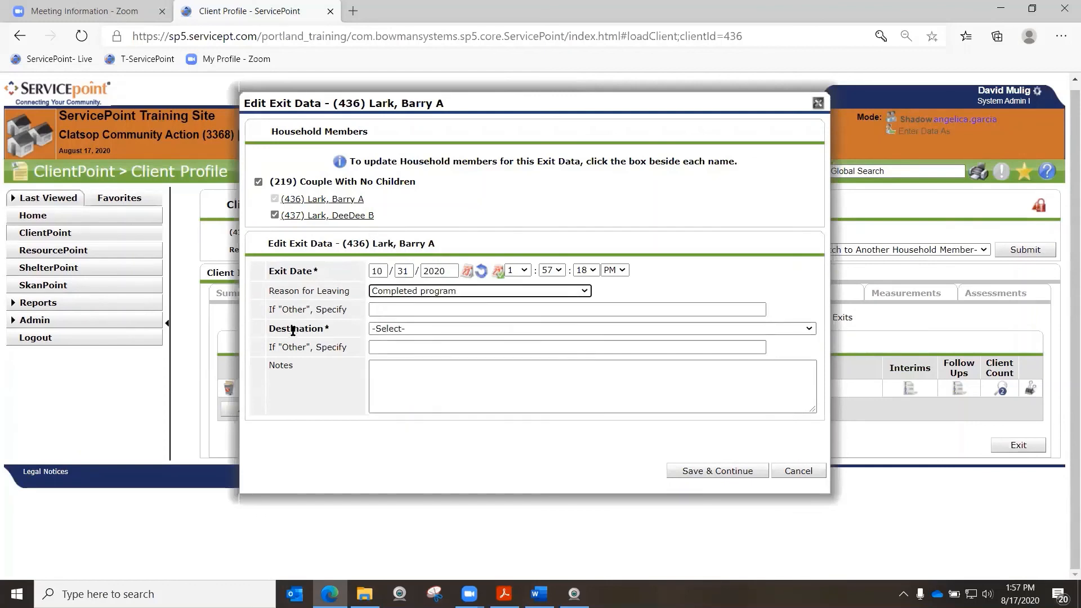
{"action": "left_click", "coordinate": [408, 328]}
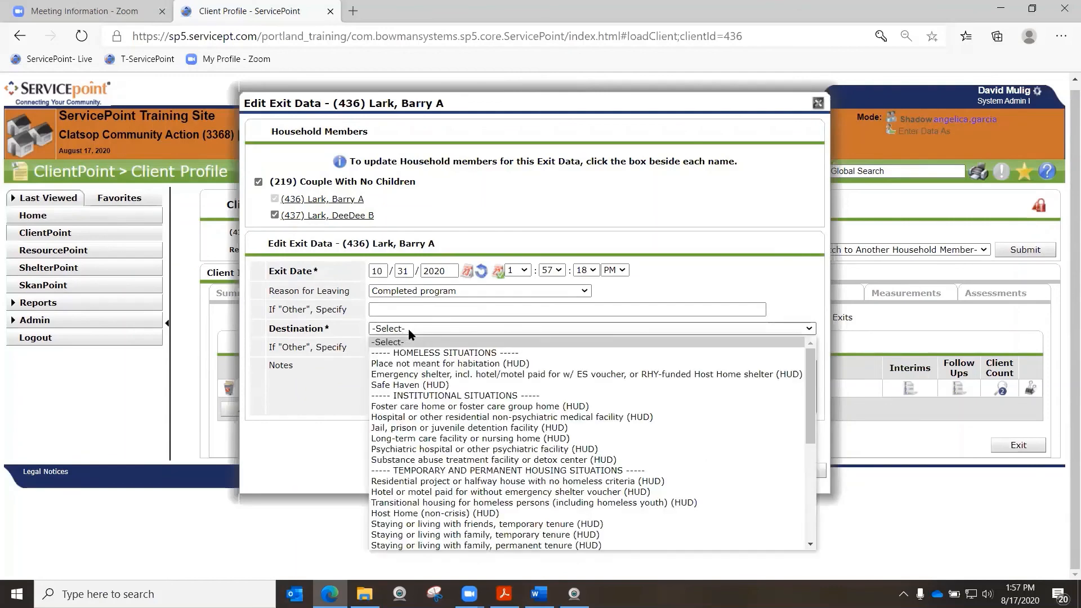
{"action": "scroll", "coordinate": [411, 363], "scroll_direction": "down", "scroll_amount": 6}
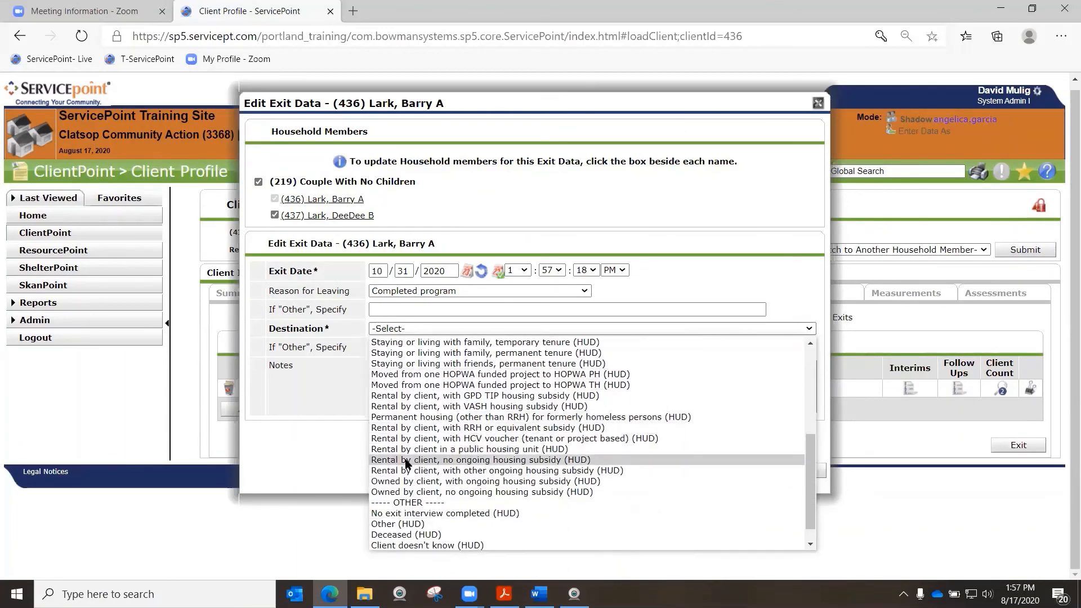
{"action": "left_click", "coordinate": [406, 459]}
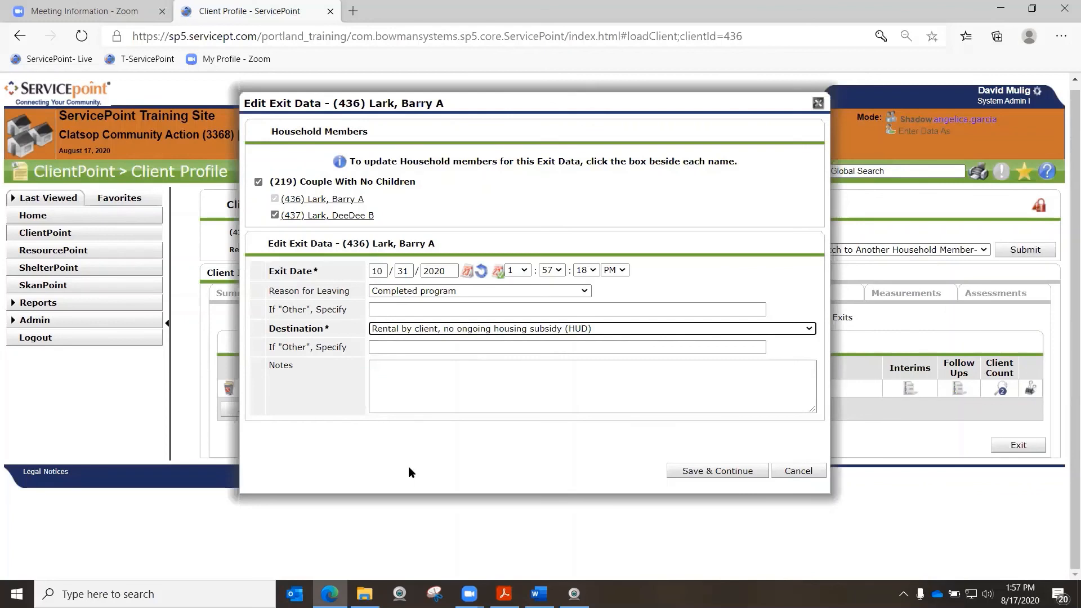
{"action": "left_click", "coordinate": [729, 472]}
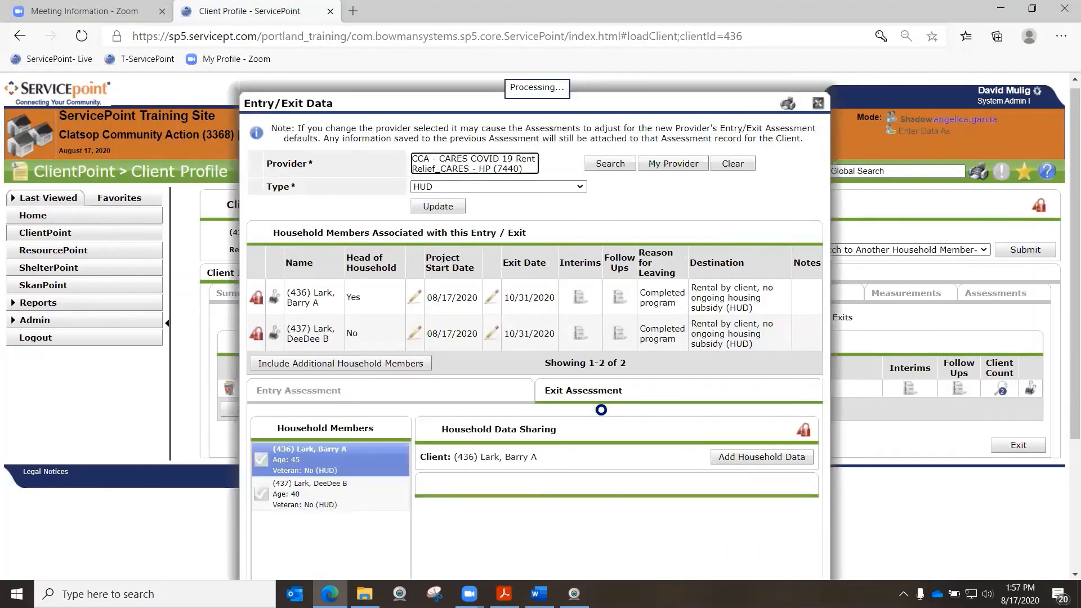
- Review the Exit Assessment and save it, recording the 10/31/2020 CARES exit
{"action": "scroll", "coordinate": [601, 412], "scroll_direction": "down", "scroll_amount": 1}
{"action": "scroll", "coordinate": [603, 414], "scroll_direction": "down", "scroll_amount": 2}
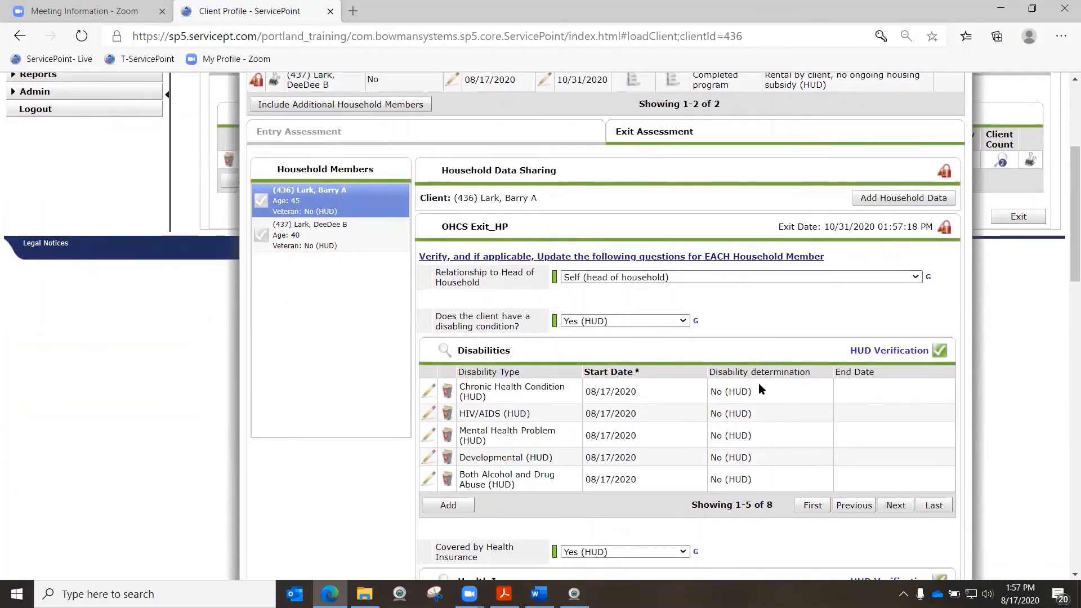
{"action": "scroll", "coordinate": [758, 382], "scroll_direction": "down", "scroll_amount": 4}
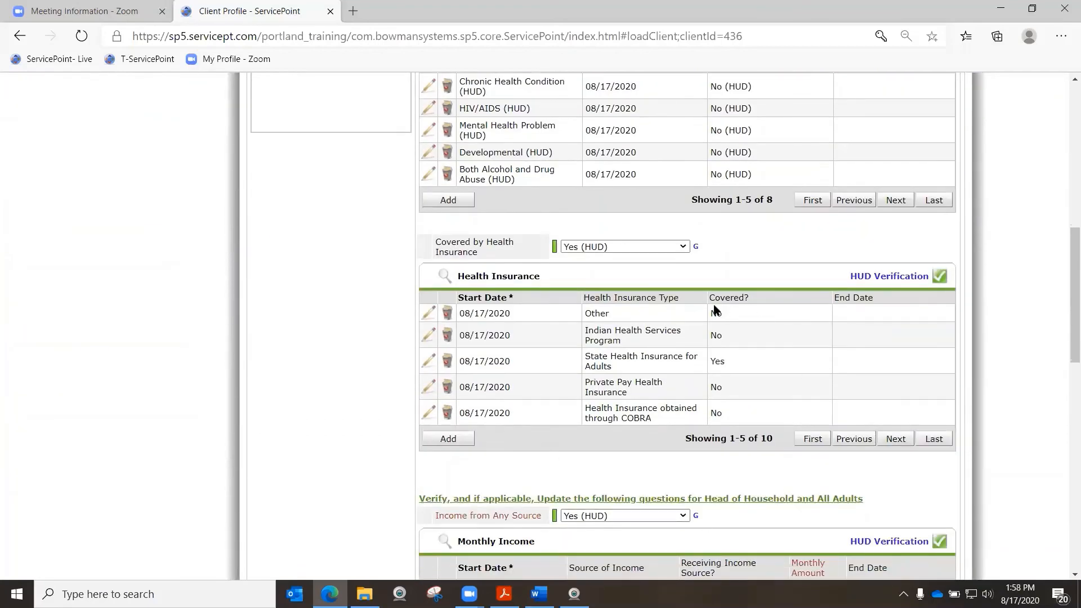
{"action": "scroll", "coordinate": [712, 310], "scroll_direction": "down", "scroll_amount": 4}
{"action": "scroll", "coordinate": [789, 469], "scroll_direction": "down", "scroll_amount": 2}
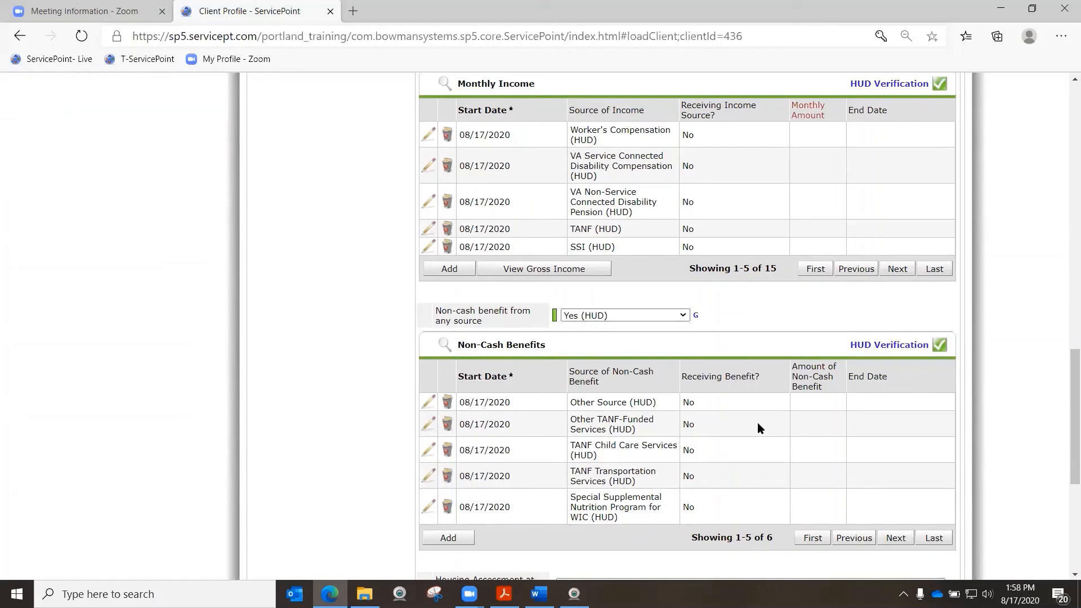
{"action": "scroll", "coordinate": [714, 388], "scroll_direction": "down", "scroll_amount": 4}
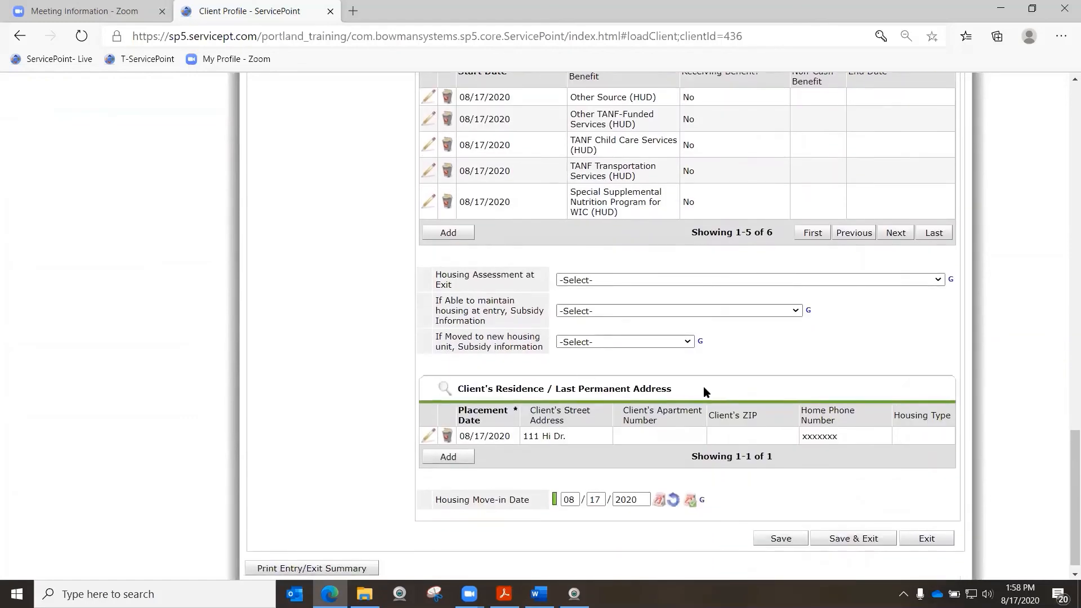
{"action": "left_click", "coordinate": [847, 536]}
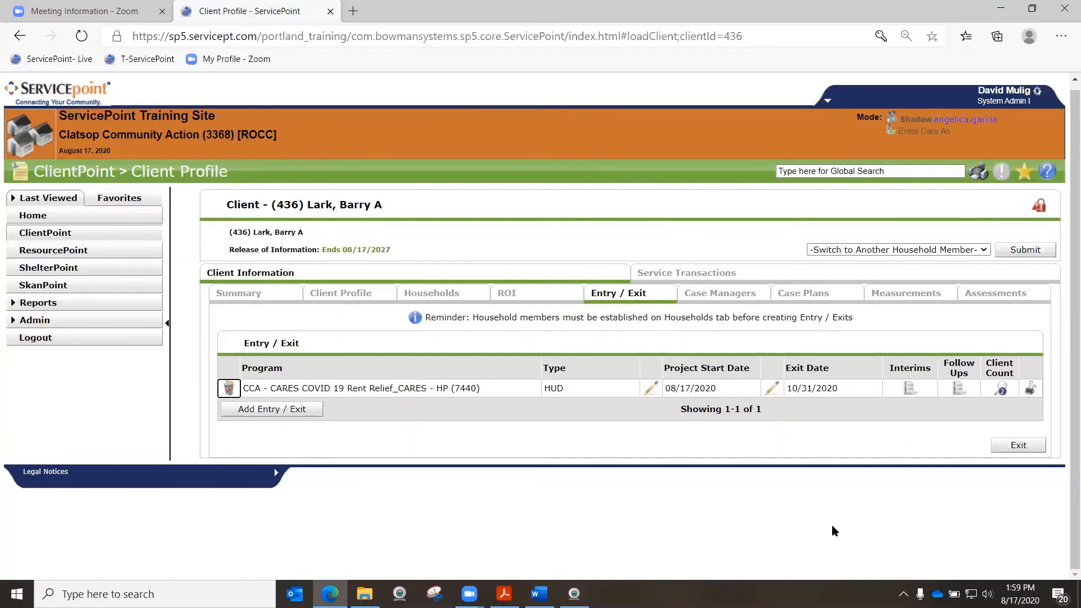
{"action": "left_click", "coordinate": [270, 389]}
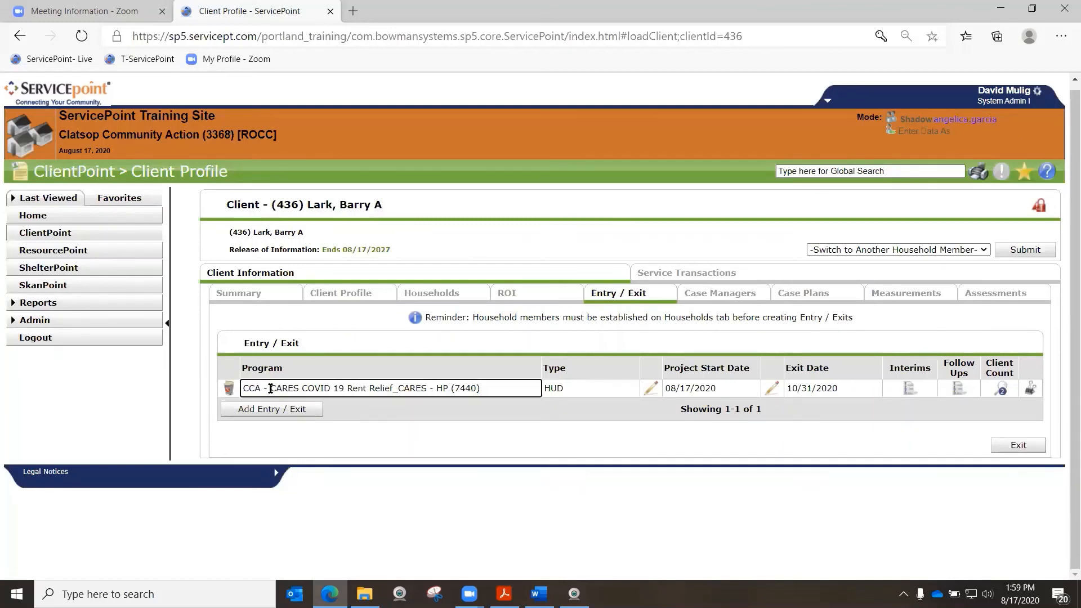
{"action": "left_click_drag", "start_coordinate": [271, 388], "coordinate": [300, 388]}
{"action": "left_click", "coordinate": [417, 438]}
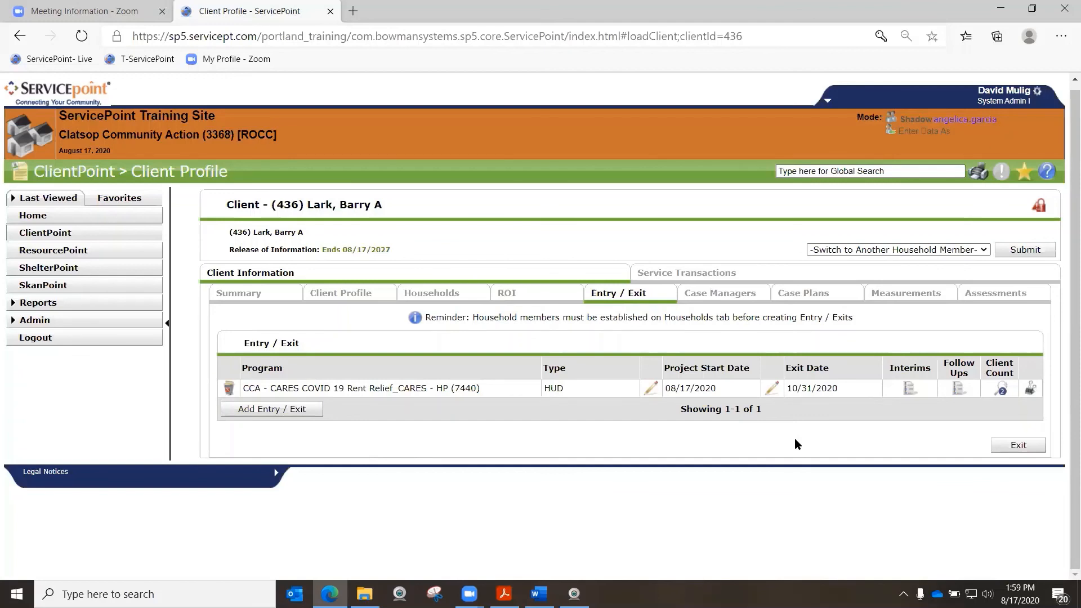
{"action": "left_click", "coordinate": [269, 387]}
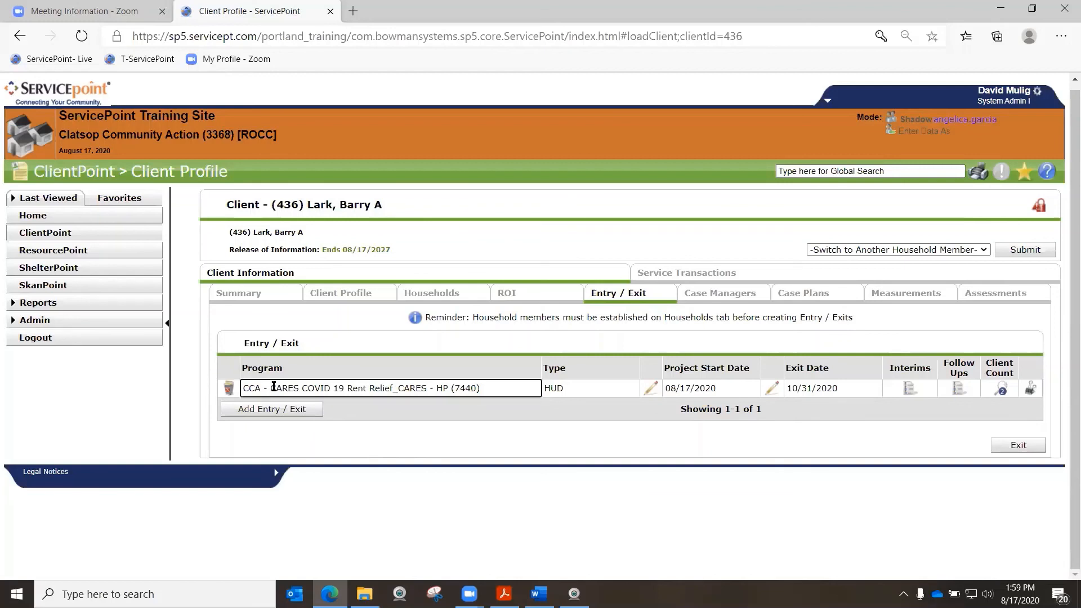
{"action": "left_click_drag", "start_coordinate": [270, 388], "coordinate": [298, 389]}
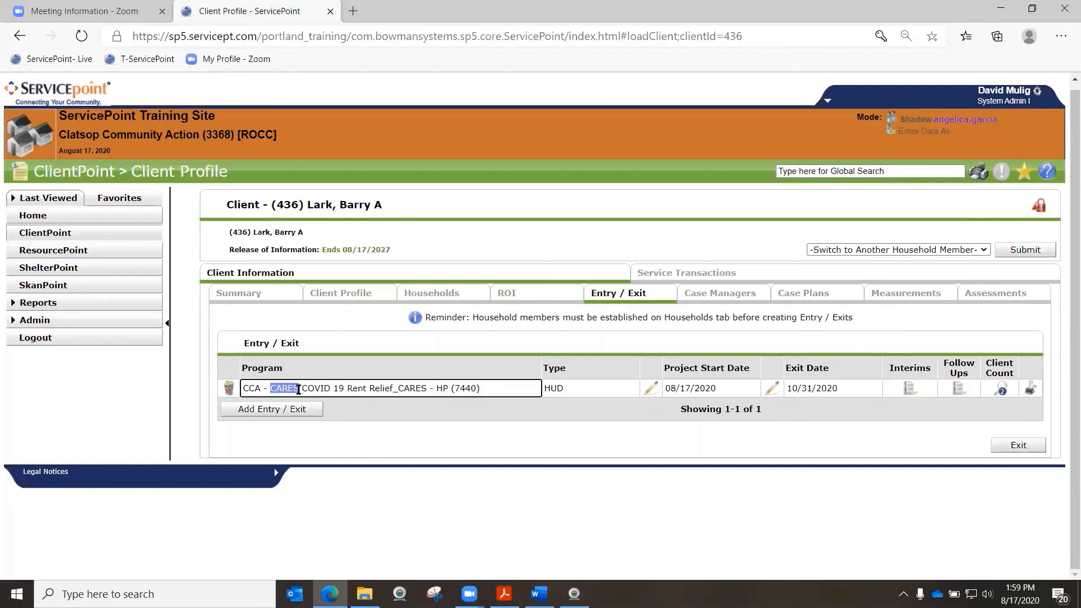
{"action": "left_click", "coordinate": [343, 473]}
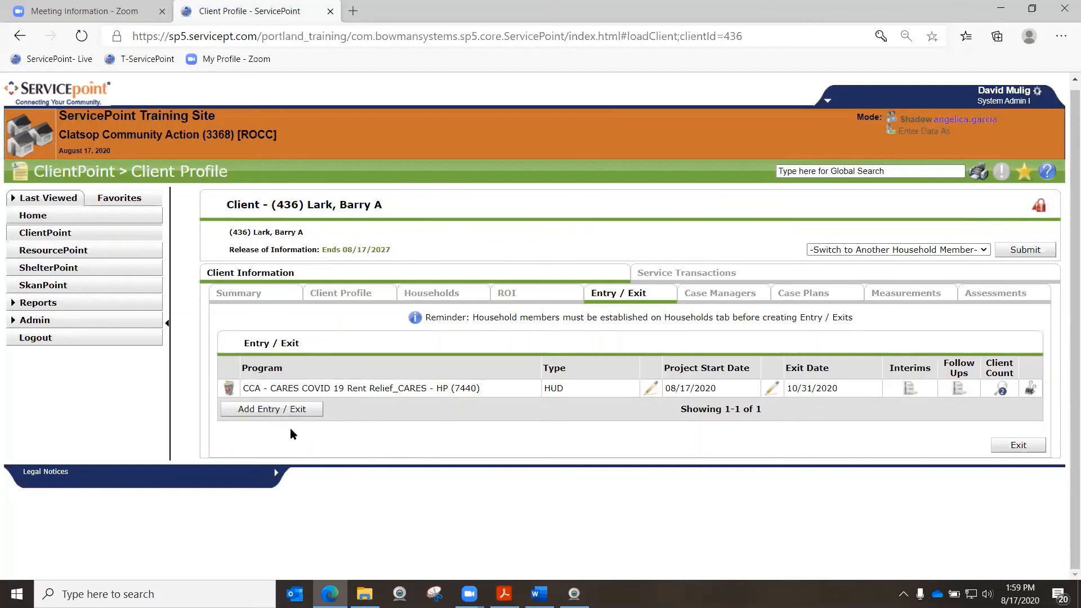